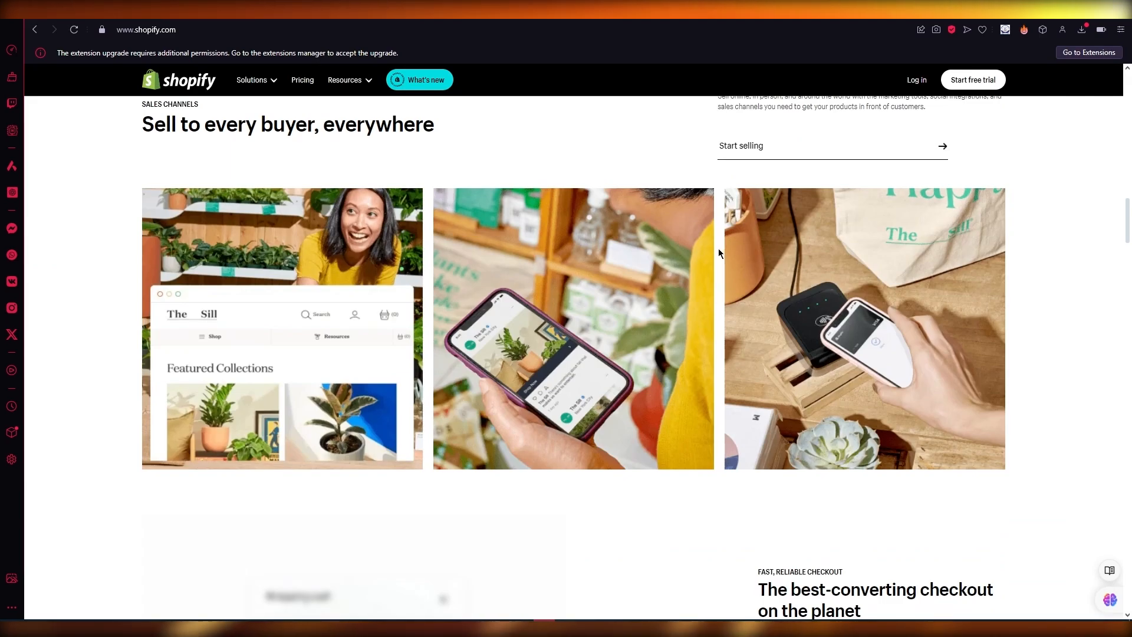
# - Answer that the business is just starting and will sell through an online store
pyautogui.scroll(-6, 720, 251)
pyautogui.scroll(10, 719, 254)
pyautogui.scroll(15, 719, 253)
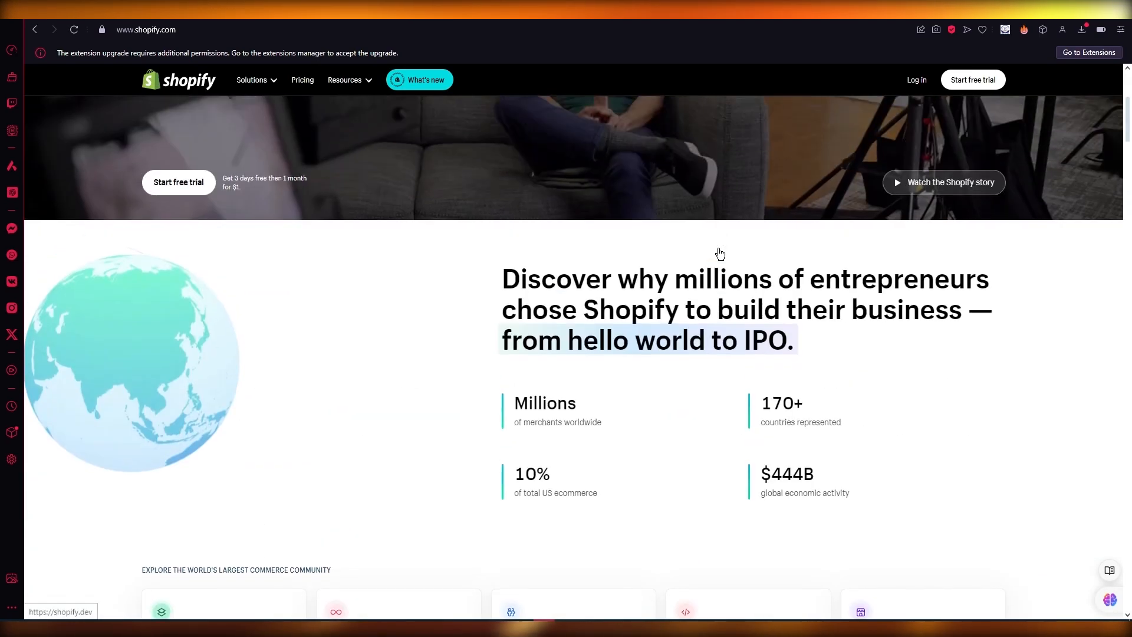
pyautogui.scroll(-12, 720, 254)
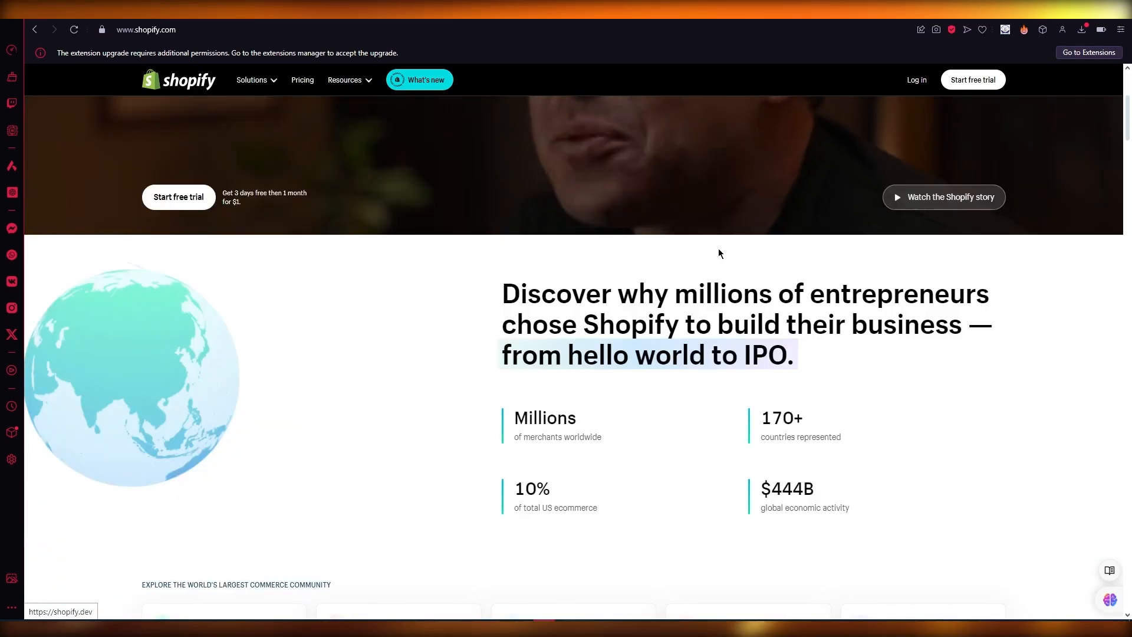
pyautogui.scroll(-15, 711, 355)
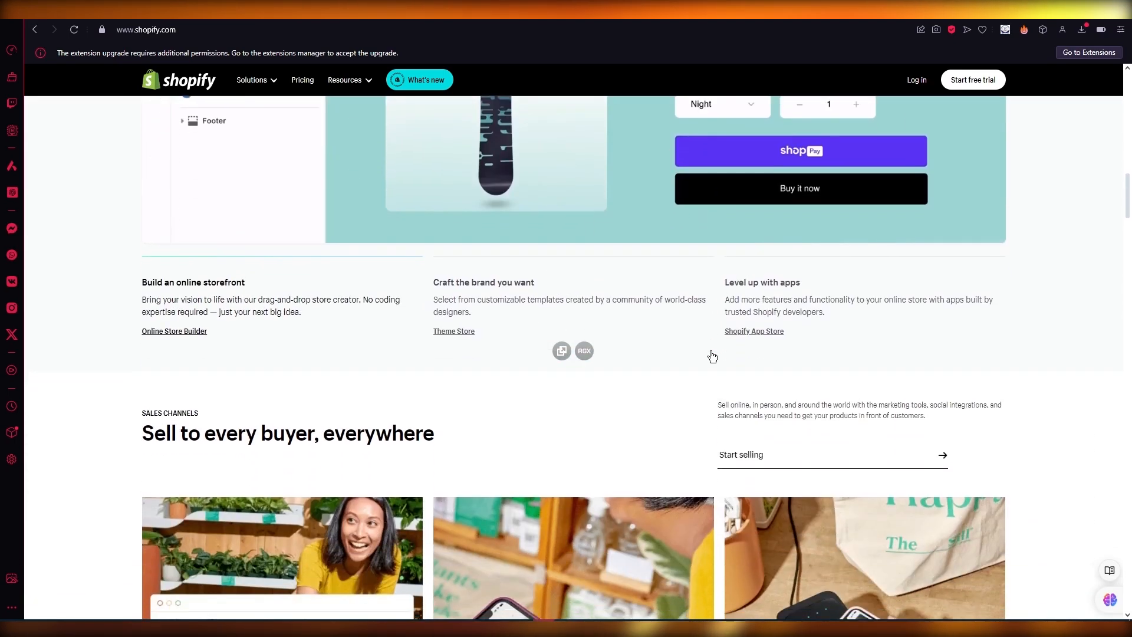
pyautogui.scroll(-5, 712, 355)
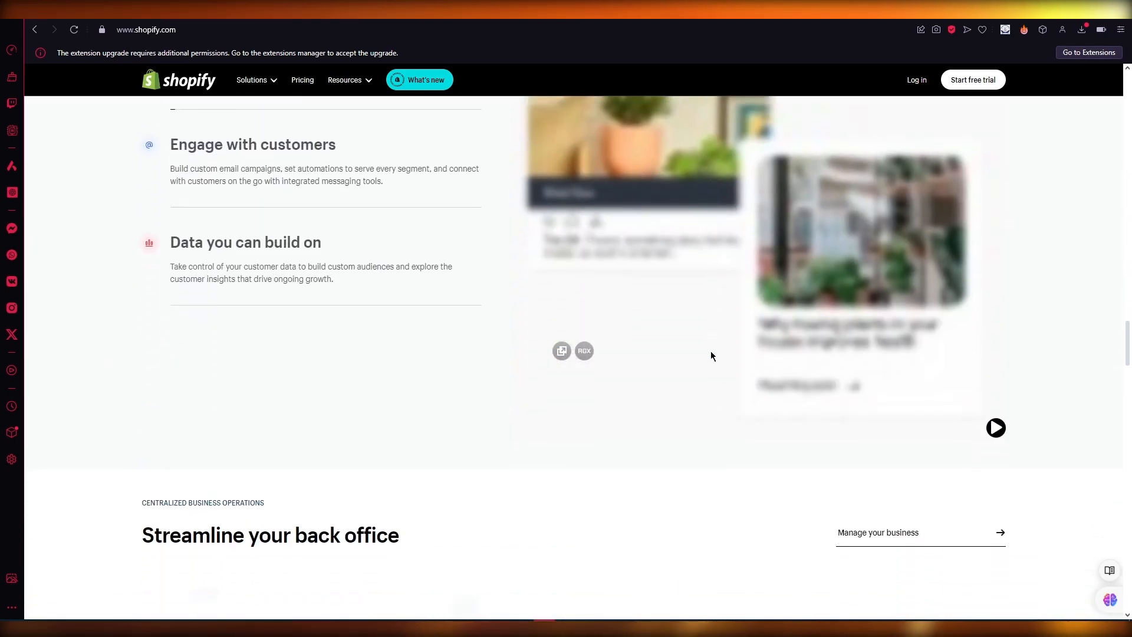
pyautogui.scroll(15, 711, 356)
pyautogui.scroll(12, 712, 356)
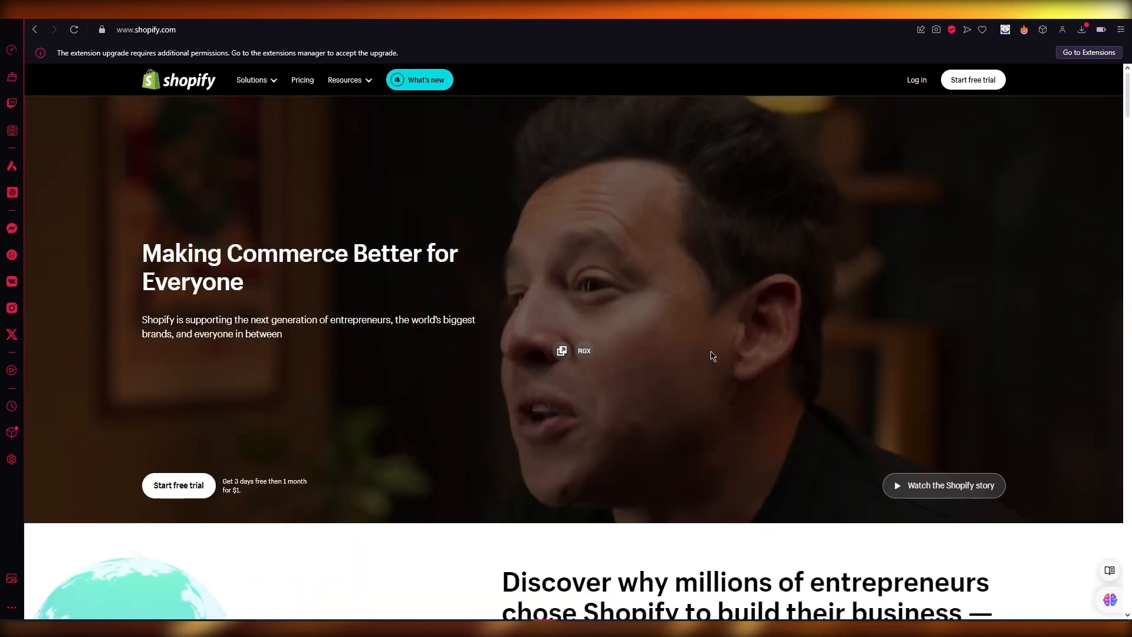
pyautogui.scroll(-9, 711, 356)
pyautogui.scroll(-6, 711, 355)
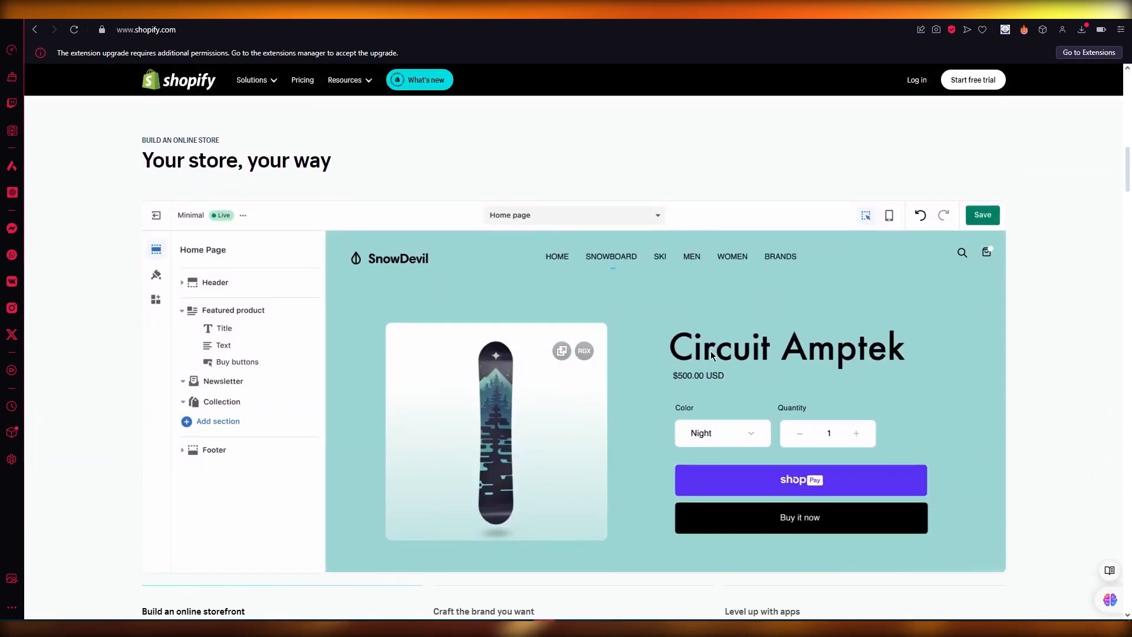
pyautogui.scroll(-7, 669, 148)
pyautogui.scroll(-15, 669, 149)
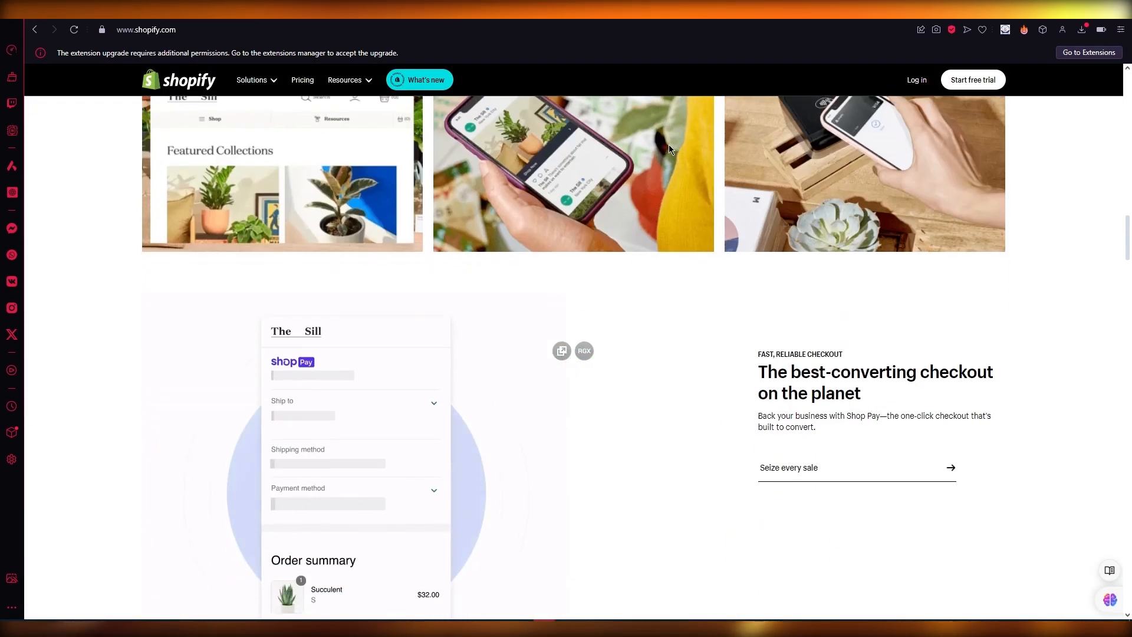
pyautogui.scroll(-8, 669, 149)
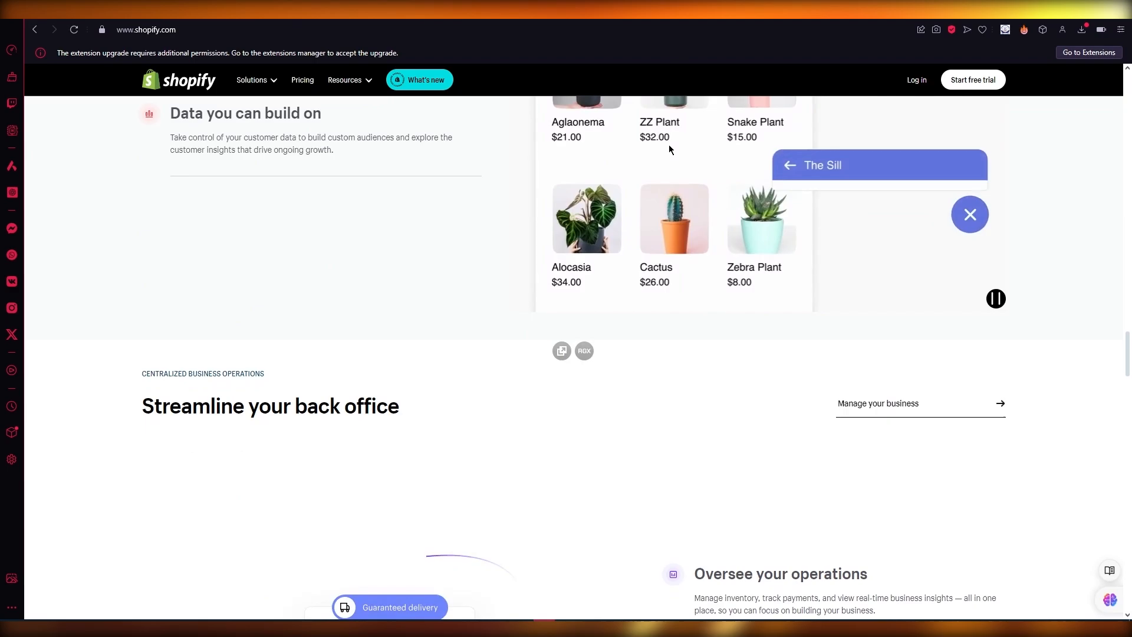
pyautogui.scroll(15, 668, 149)
pyautogui.scroll(15, 668, 144)
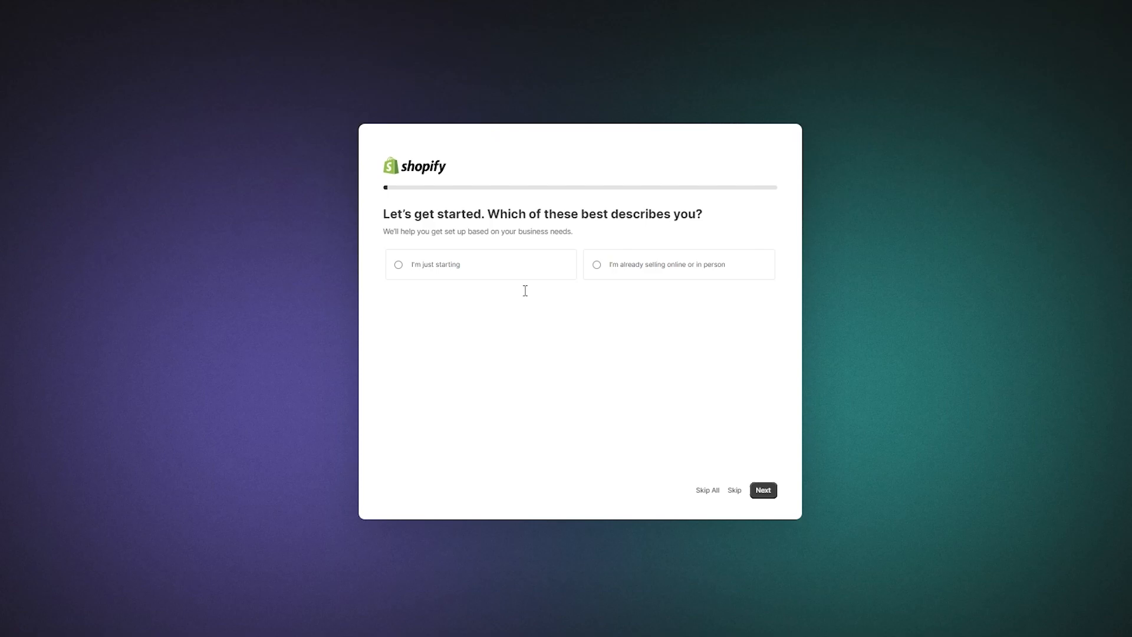
pyautogui.click(532, 274)
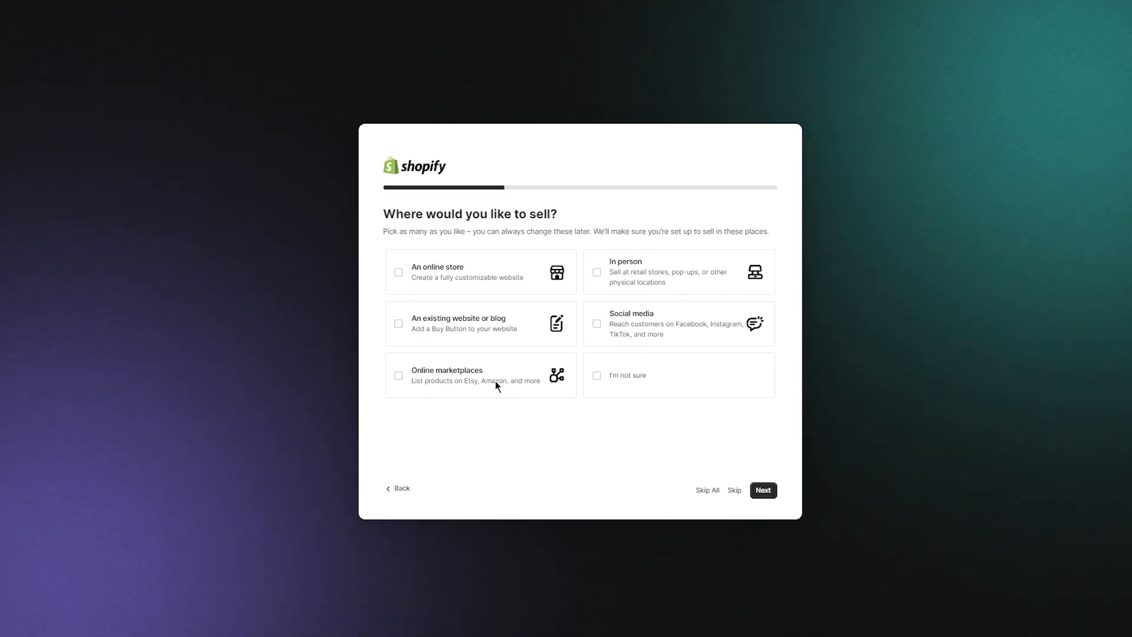
pyautogui.click(400, 275)
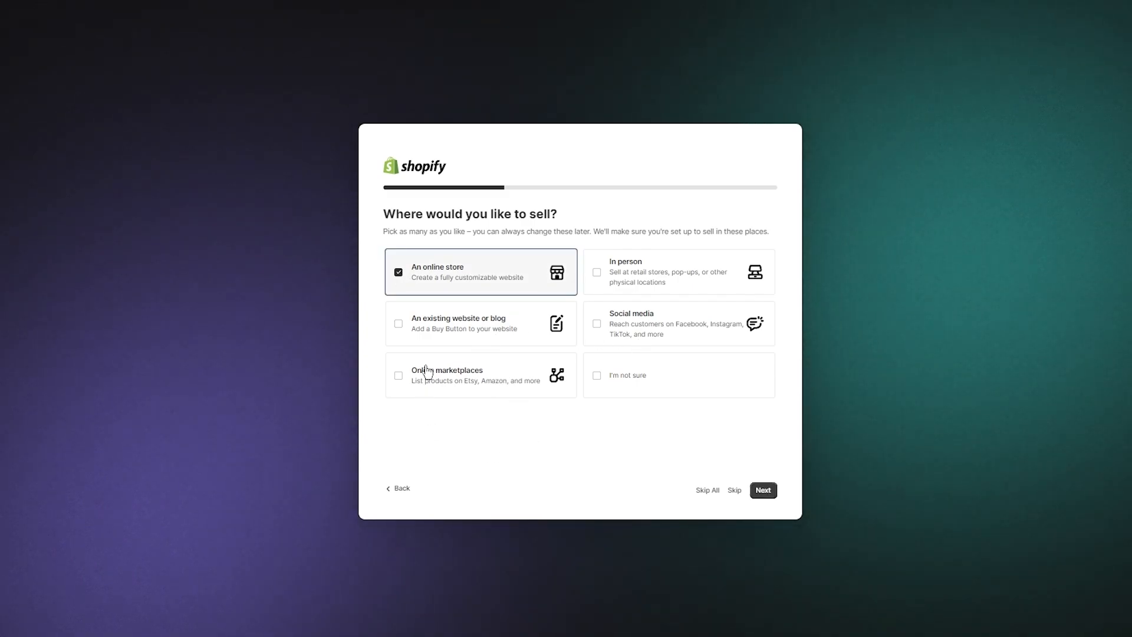
pyautogui.click(767, 491)
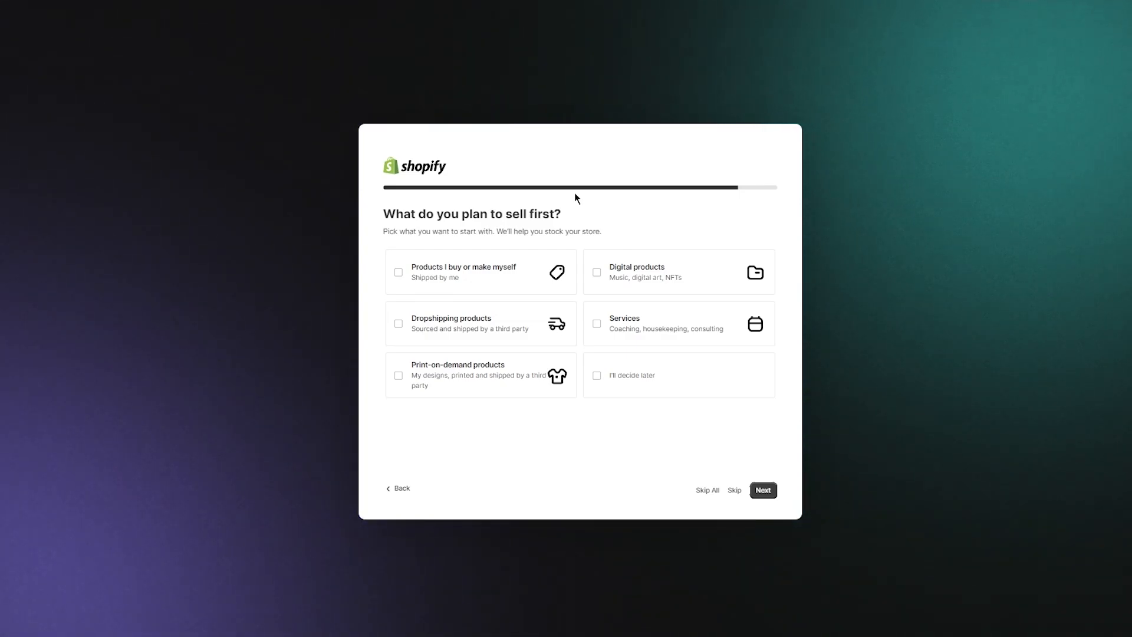
# - Choose selling own-made and dropshipped products, and submit Pakistan as the business location
pyautogui.click(498, 273)
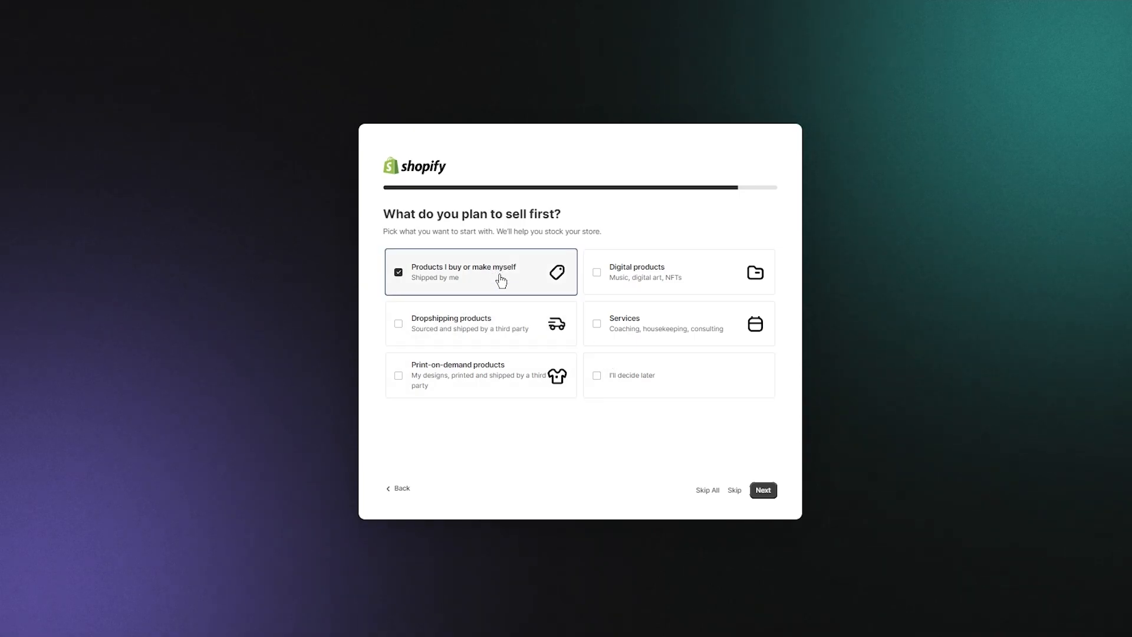
pyautogui.click(479, 319)
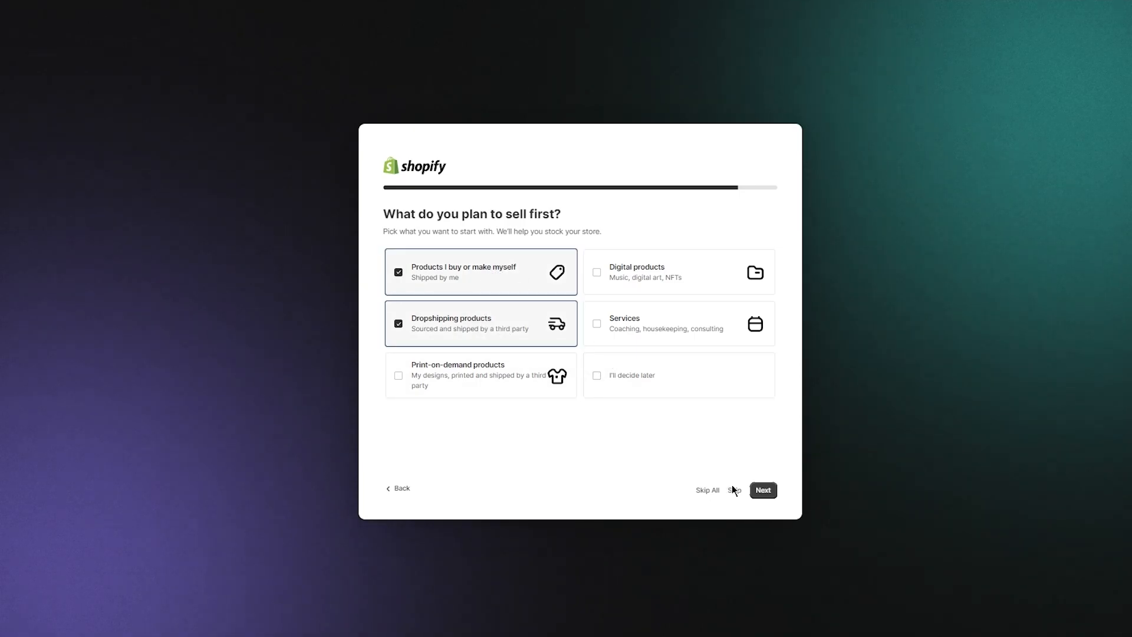
pyautogui.click(762, 492)
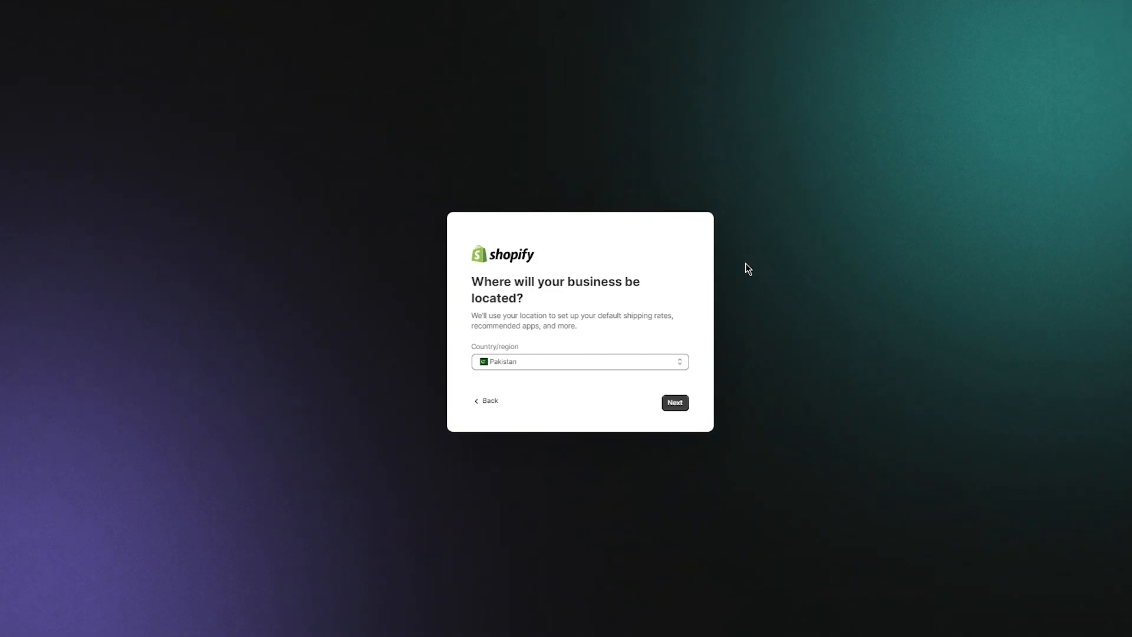
pyautogui.click(676, 403)
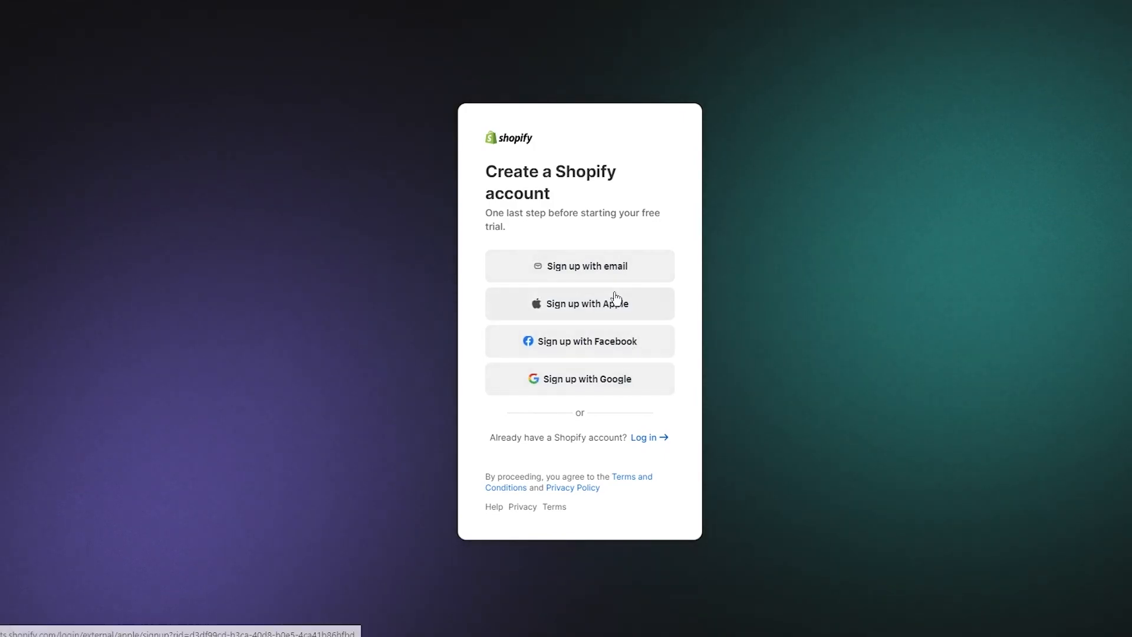
# - Sign up by email using a copied temporary address, then enter an account password
pyautogui.click(606, 278)
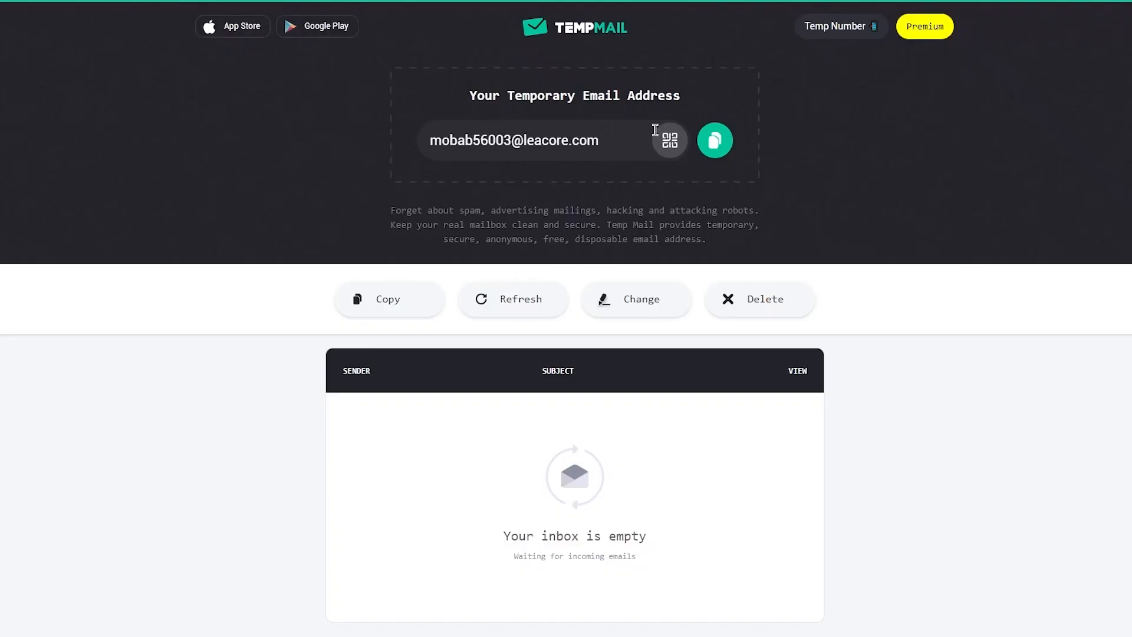
pyautogui.click(714, 139)
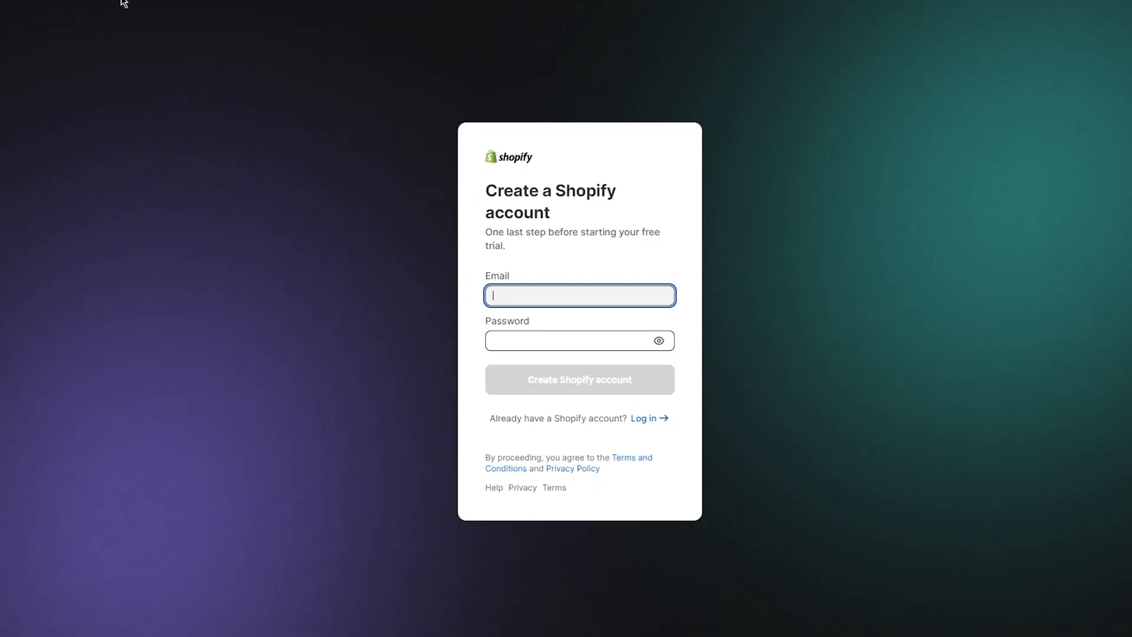
pyautogui.click(541, 290)
pyautogui.hotkey('ctrl', 'v')
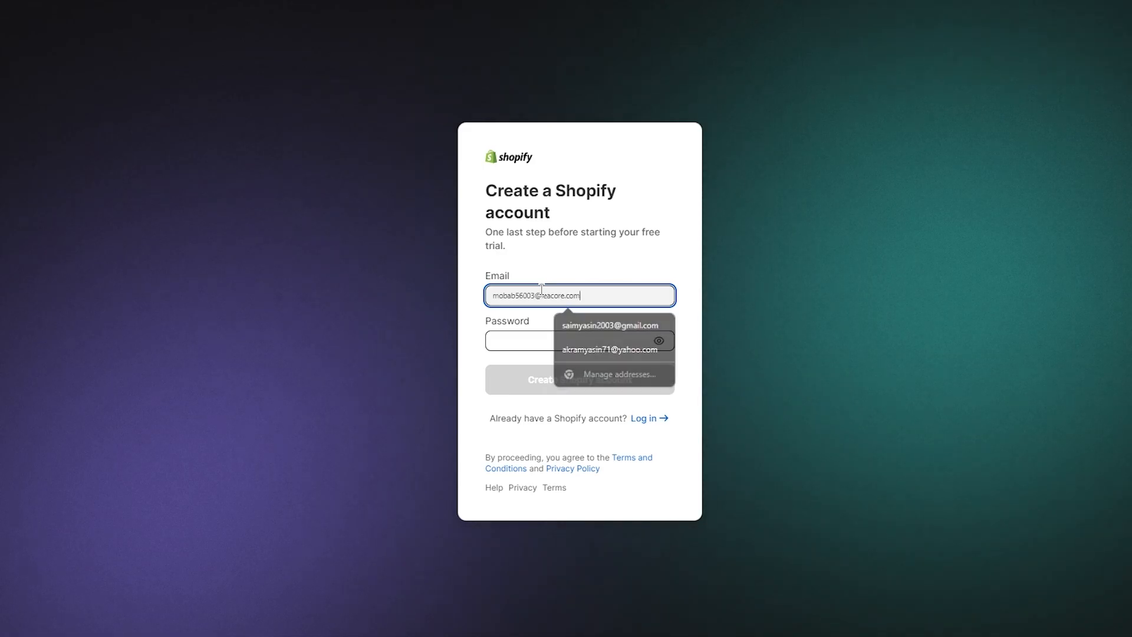
pyautogui.click(512, 341)
pyautogui.write('**')
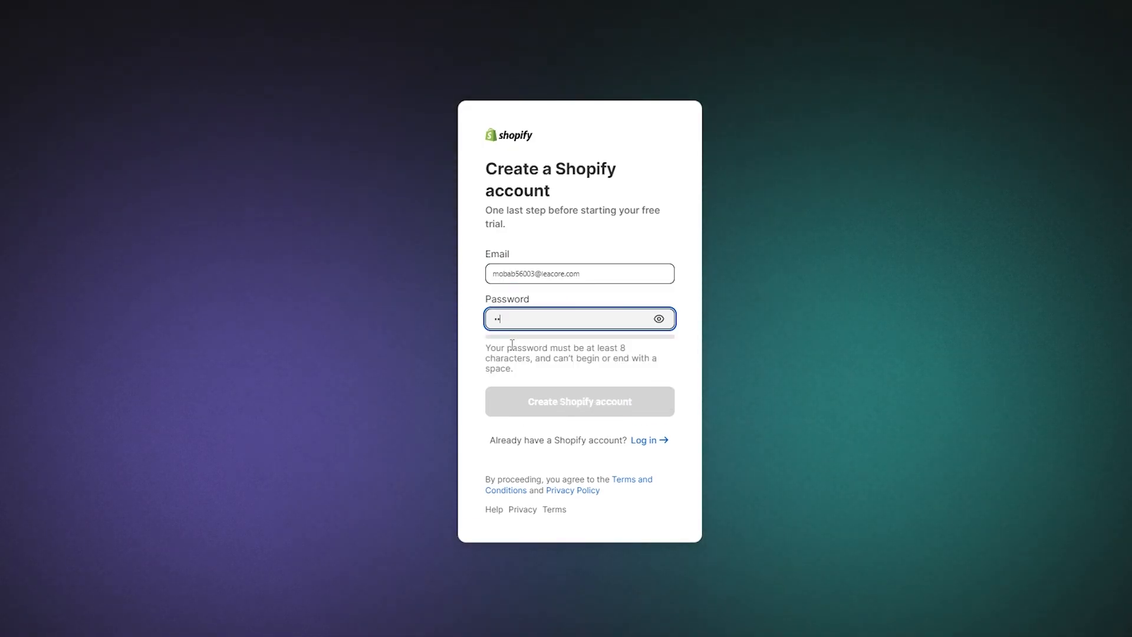
pyautogui.write('****')
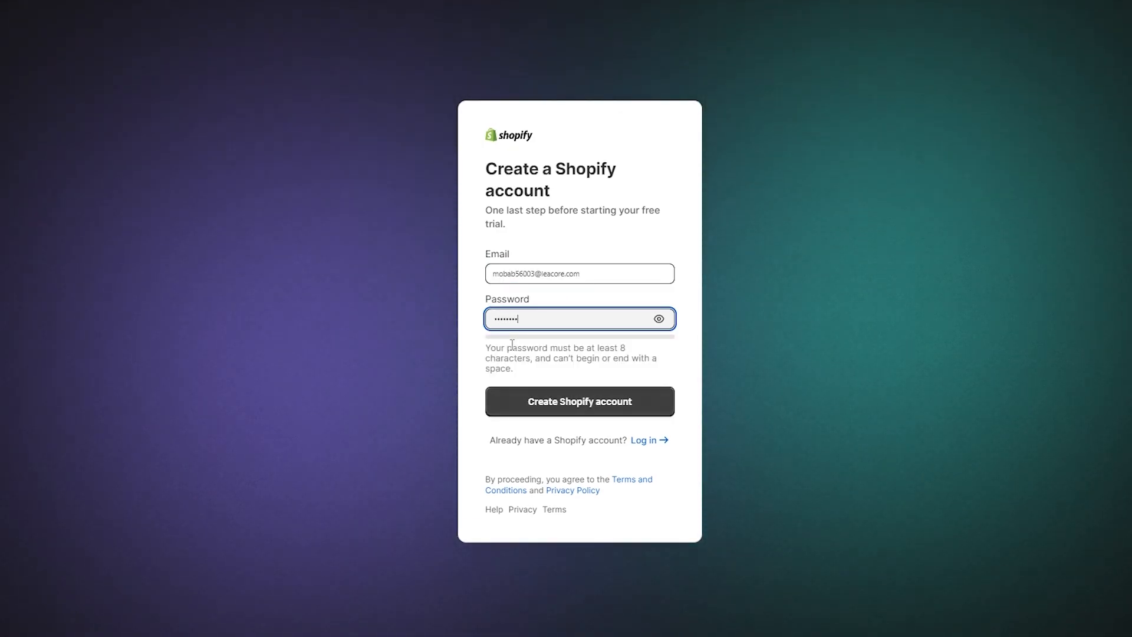
pyautogui.write('*')
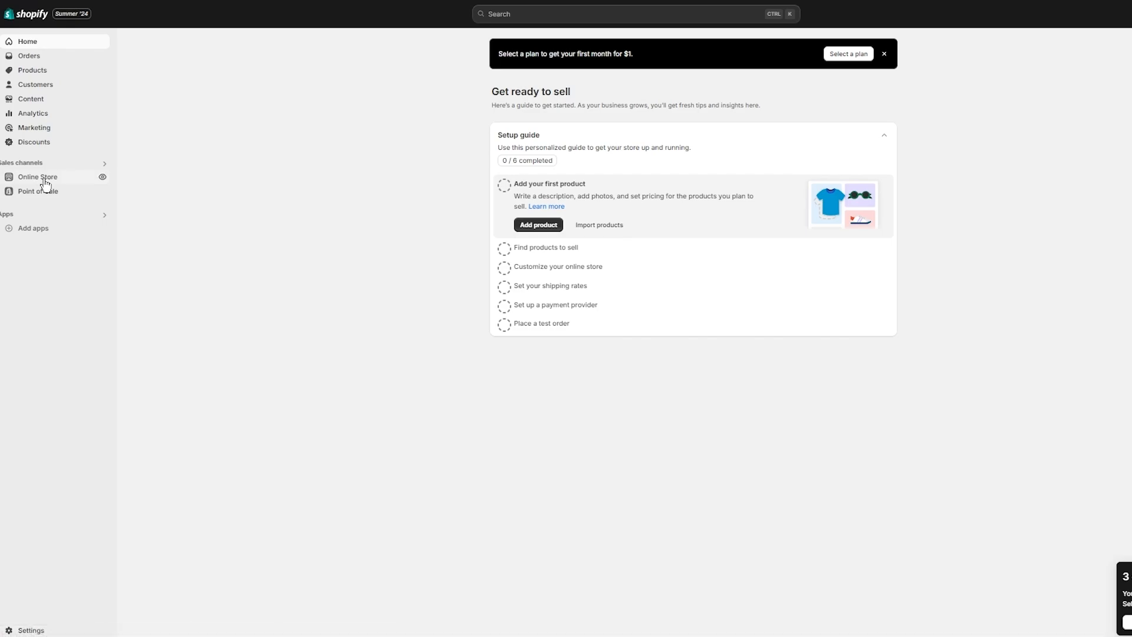
# - Go to Online Store themes and scroll to view current theme Dawn and popular free themes
pyautogui.click(45, 180)
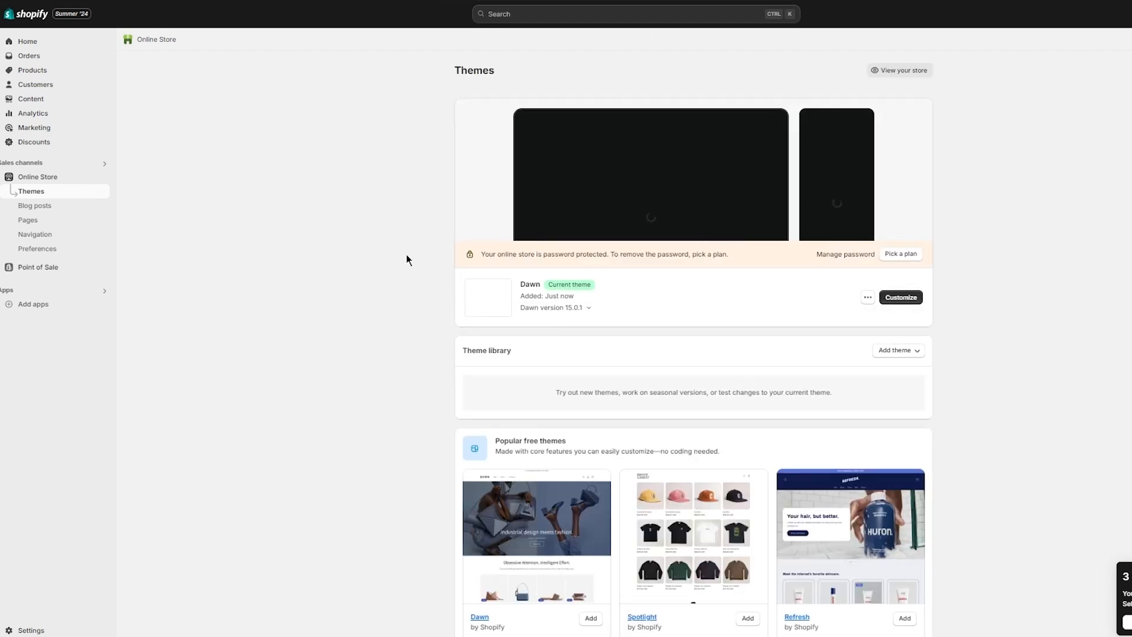
pyautogui.scroll(-3, 972, 320)
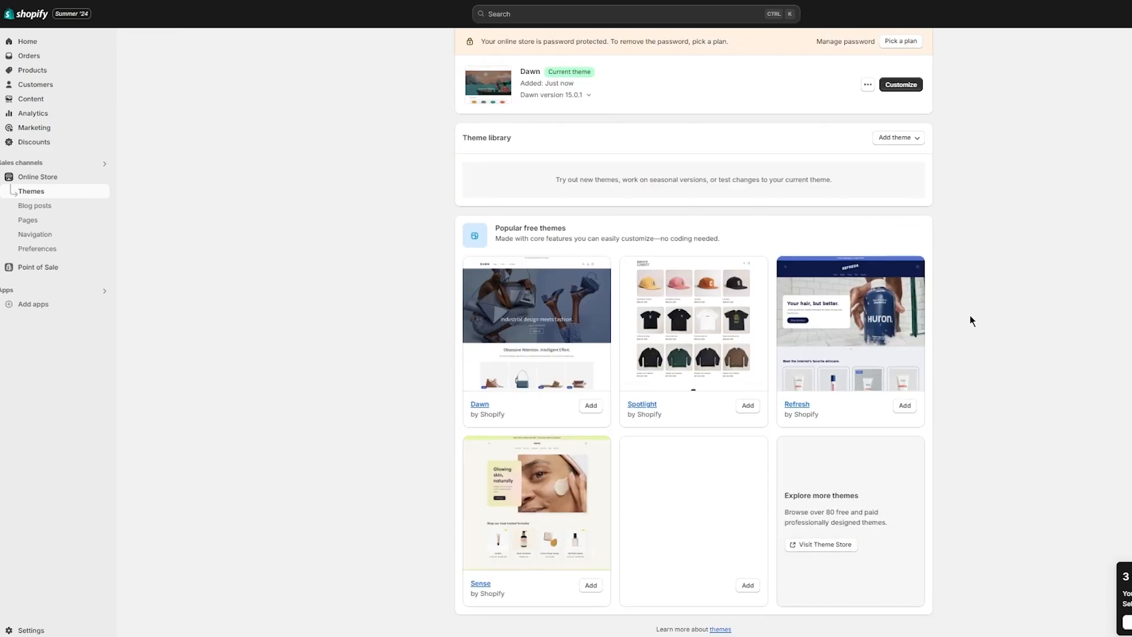
pyautogui.scroll(3, 972, 320)
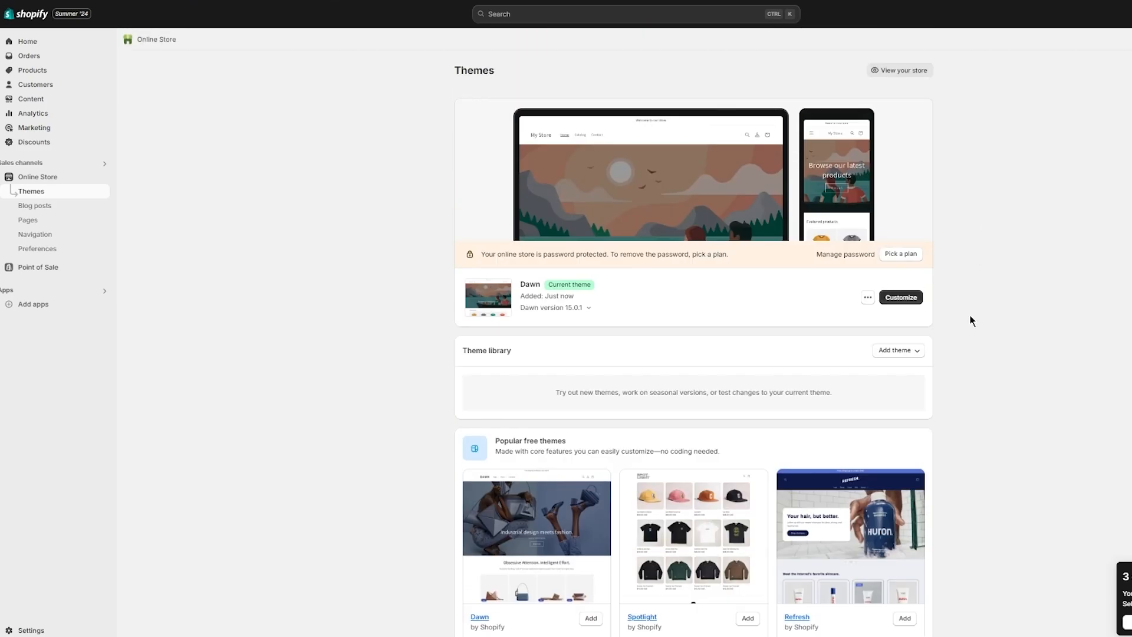
pyautogui.scroll(-3, 972, 320)
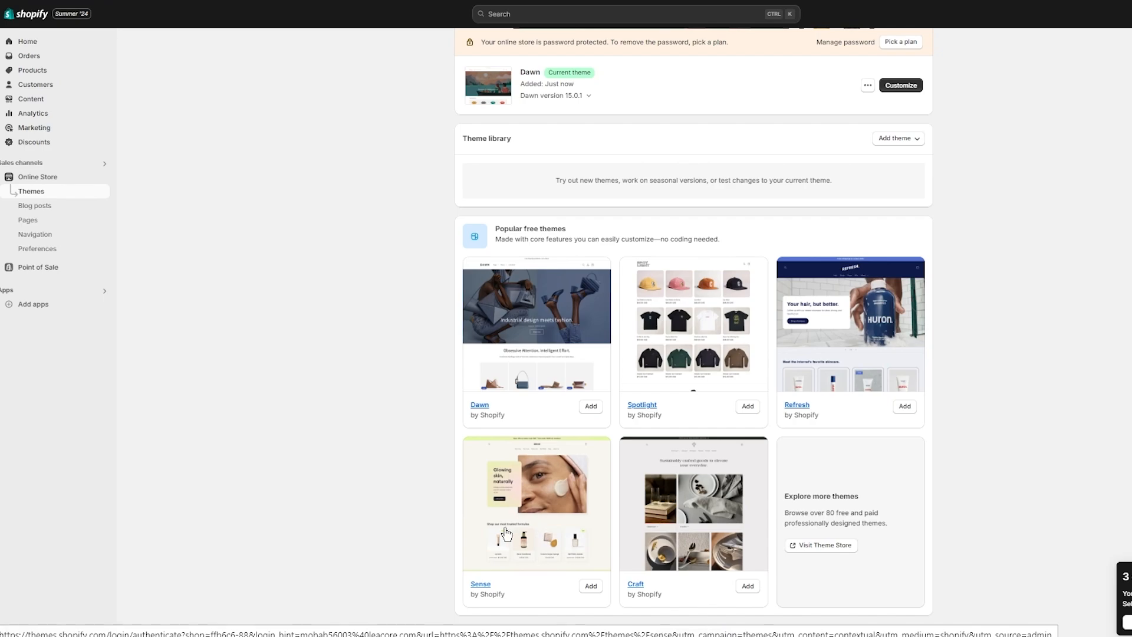
# - Open the Theme Store, apply the Free price filter, and browse the 13 free themes
pyautogui.click(821, 545)
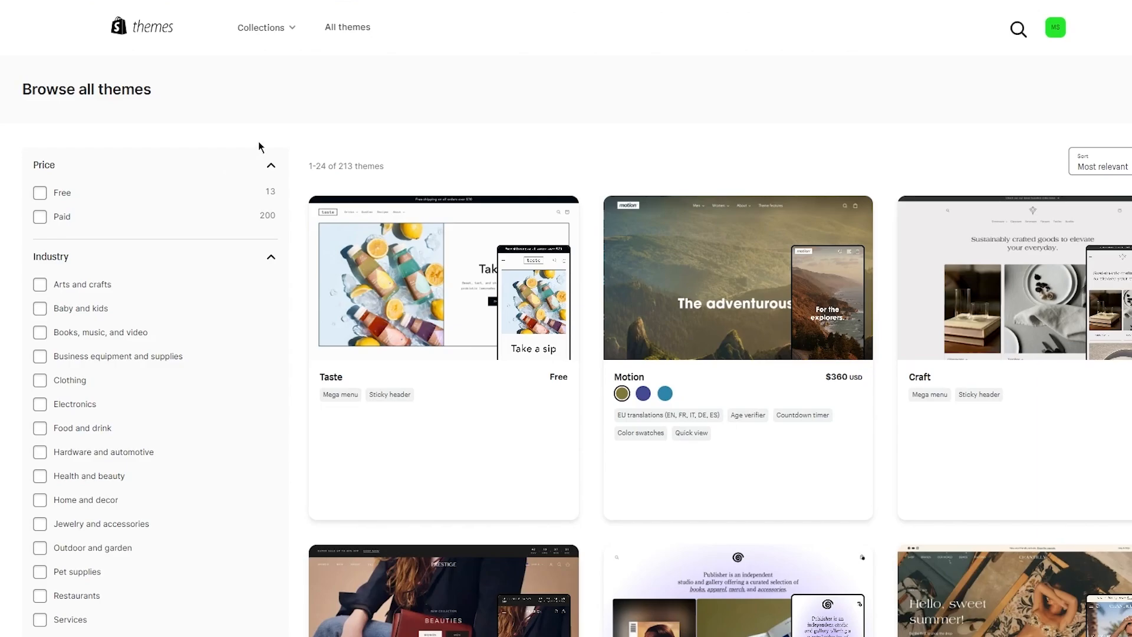
pyautogui.click(42, 196)
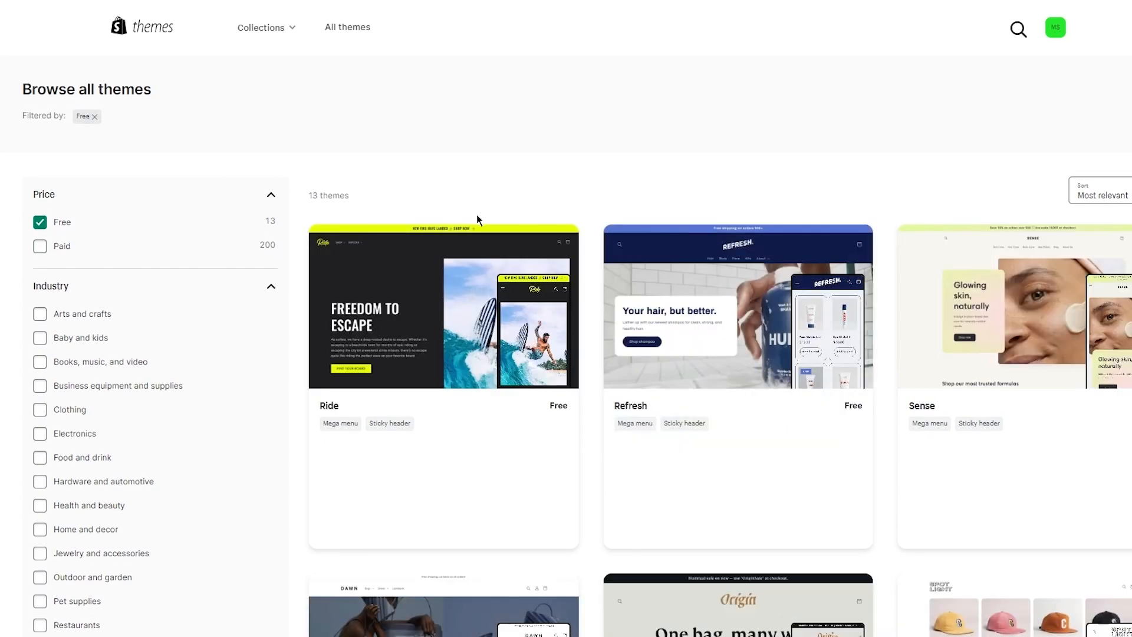
pyautogui.scroll(-10, 476, 215)
pyautogui.scroll(-5, 477, 215)
pyautogui.scroll(15, 476, 214)
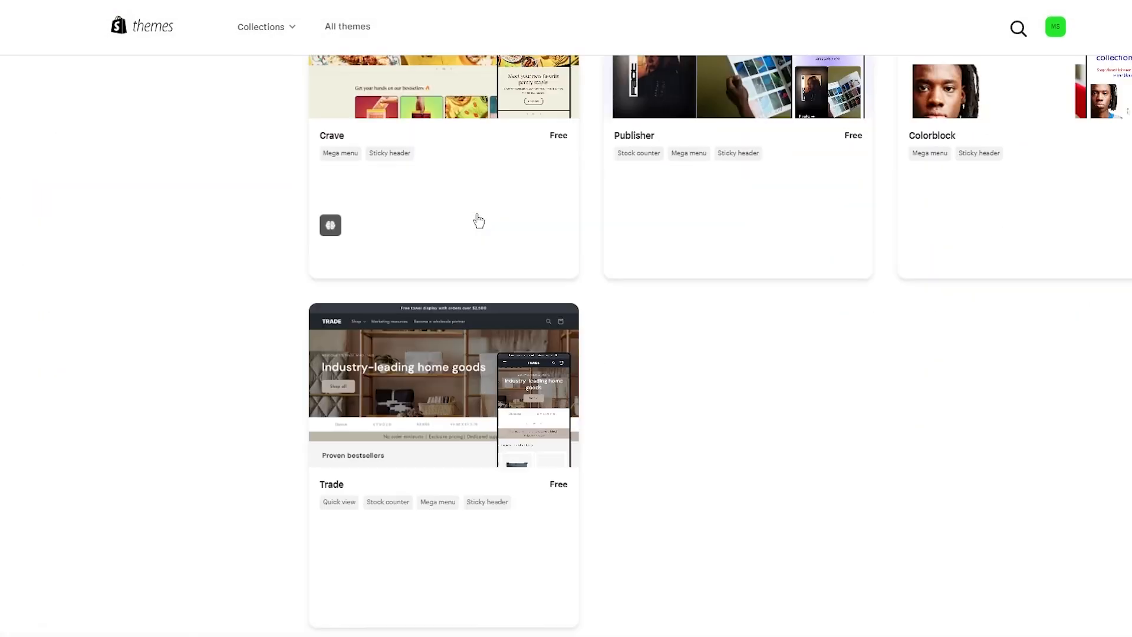
pyautogui.scroll(-2, 476, 214)
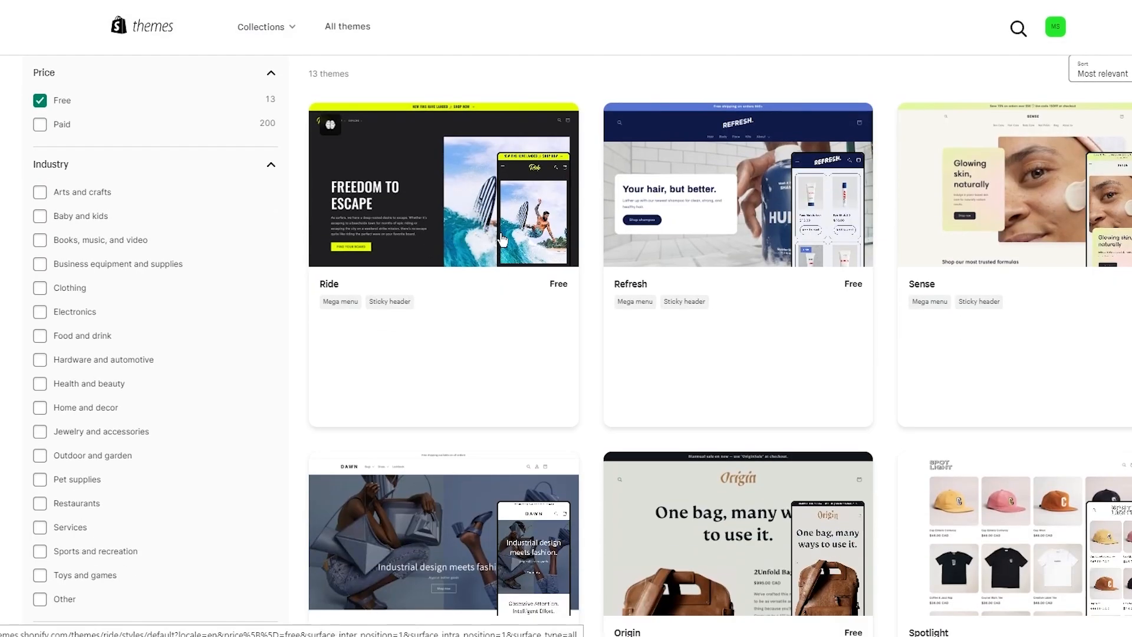
pyautogui.scroll(-4, 838, 271)
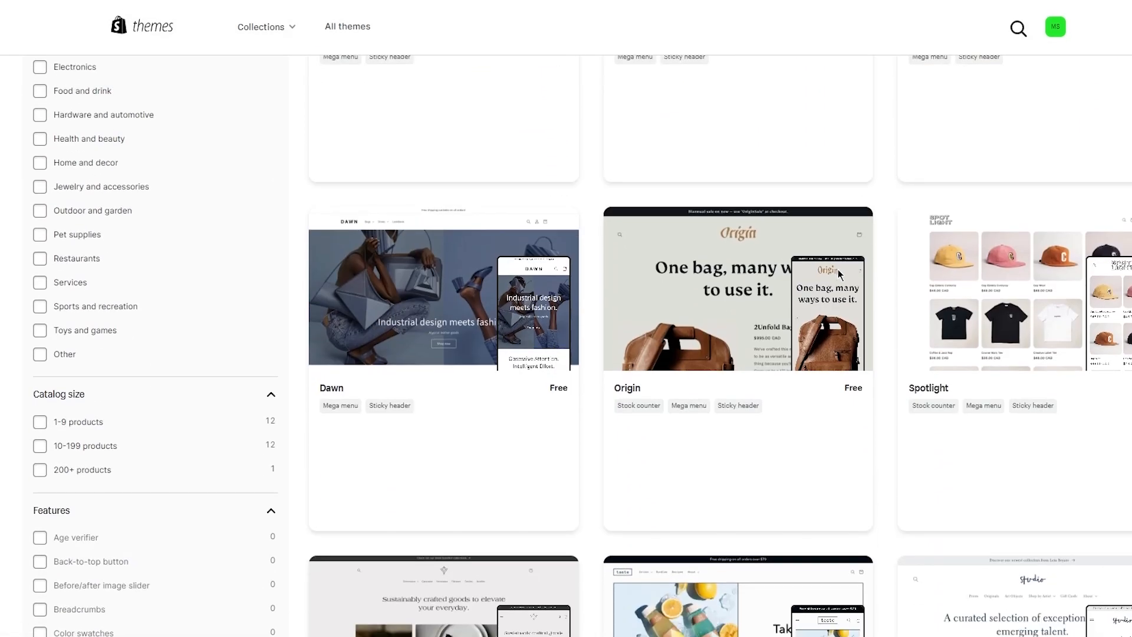
pyautogui.scroll(-7, 1061, 361)
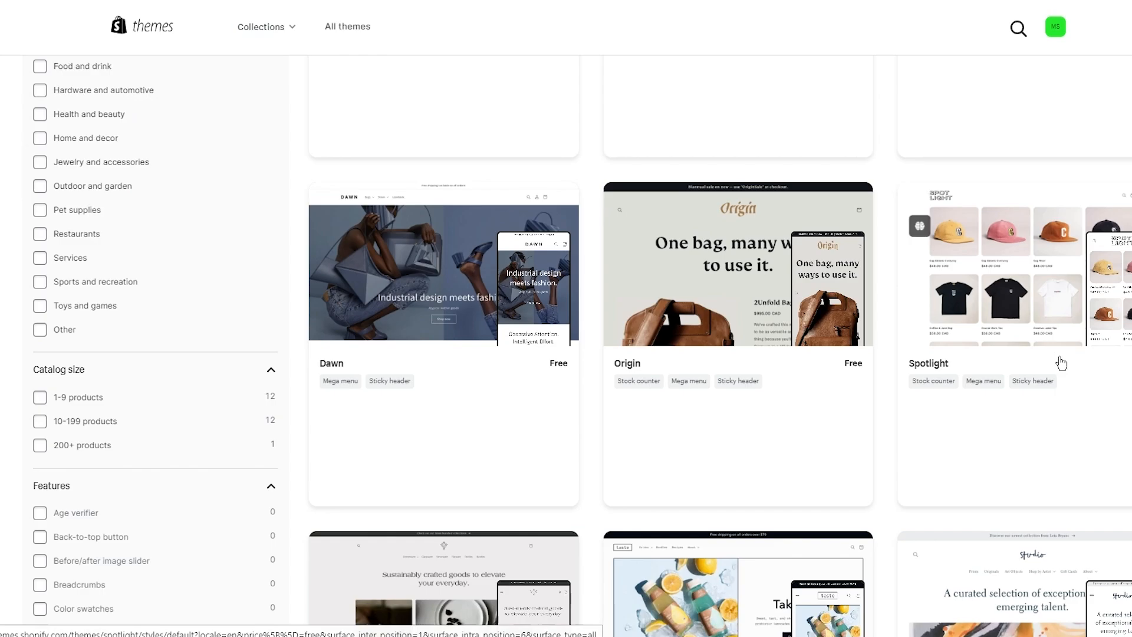
pyautogui.scroll(-6, 1062, 363)
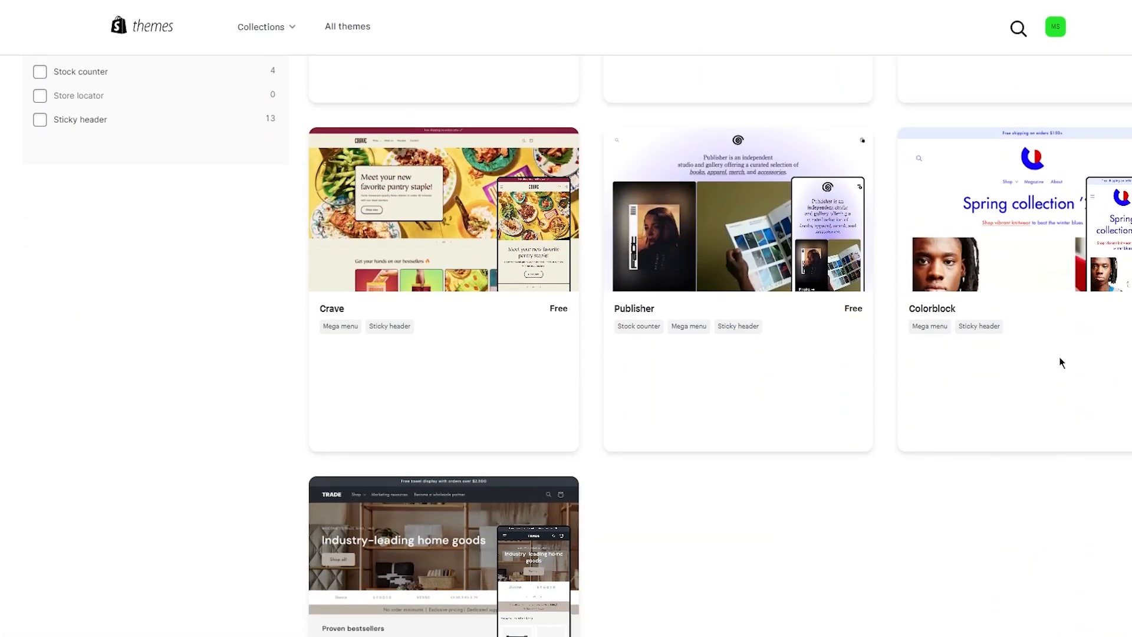
pyautogui.scroll(-3, 788, 331)
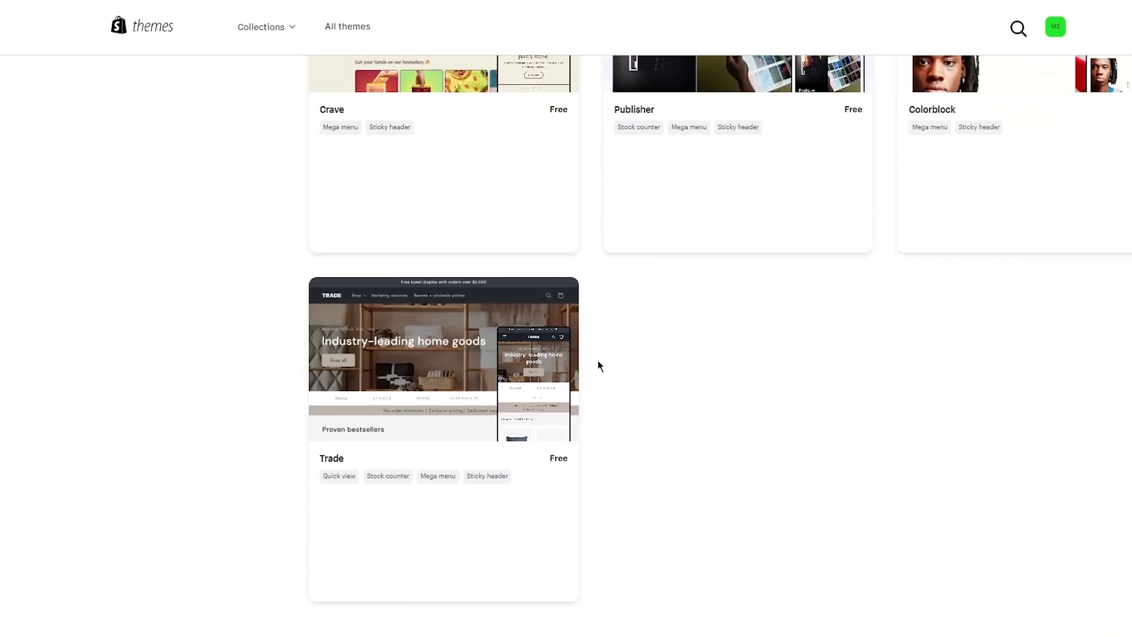
pyautogui.scroll(8, 598, 366)
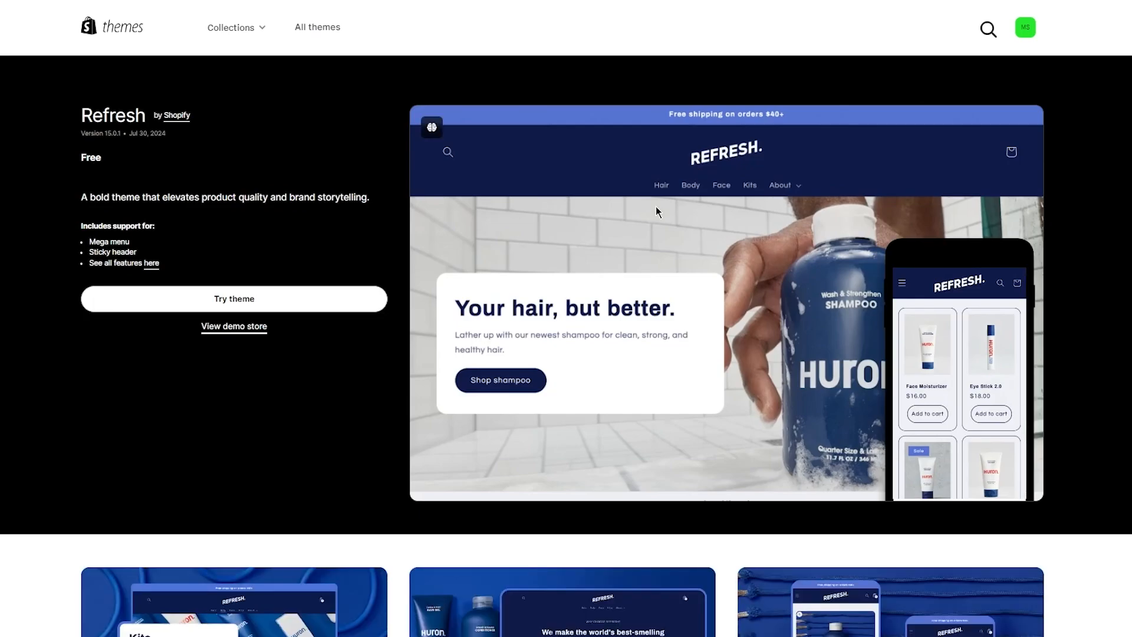
# - Review the Refresh theme's features table and add Refresh to the store with Try theme
pyautogui.scroll(-5, 656, 211)
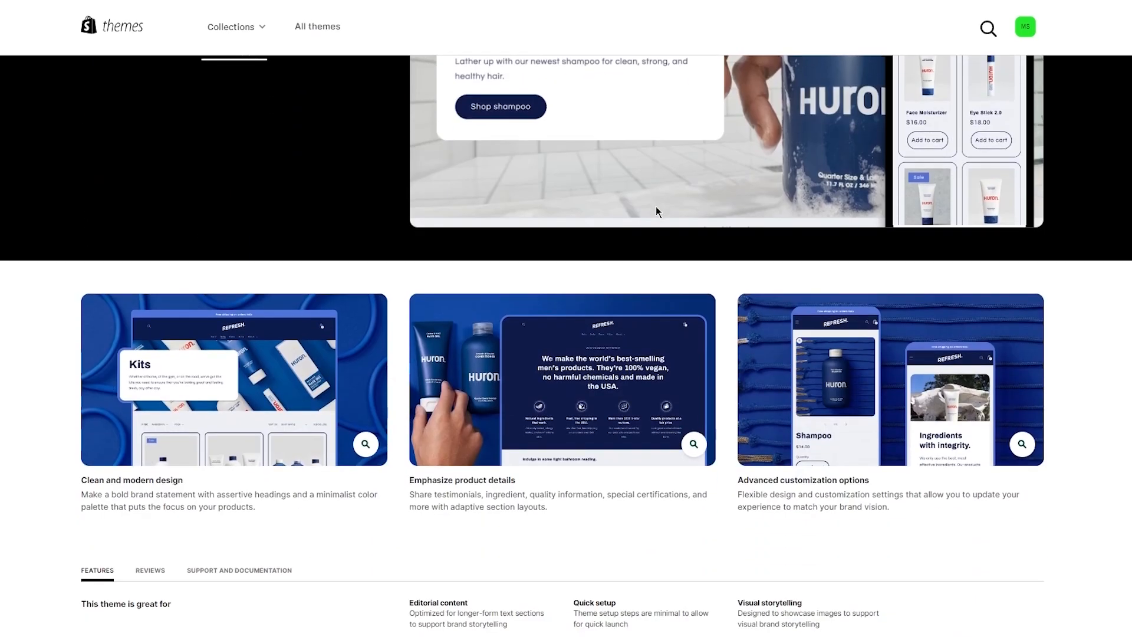
pyautogui.scroll(5, 656, 210)
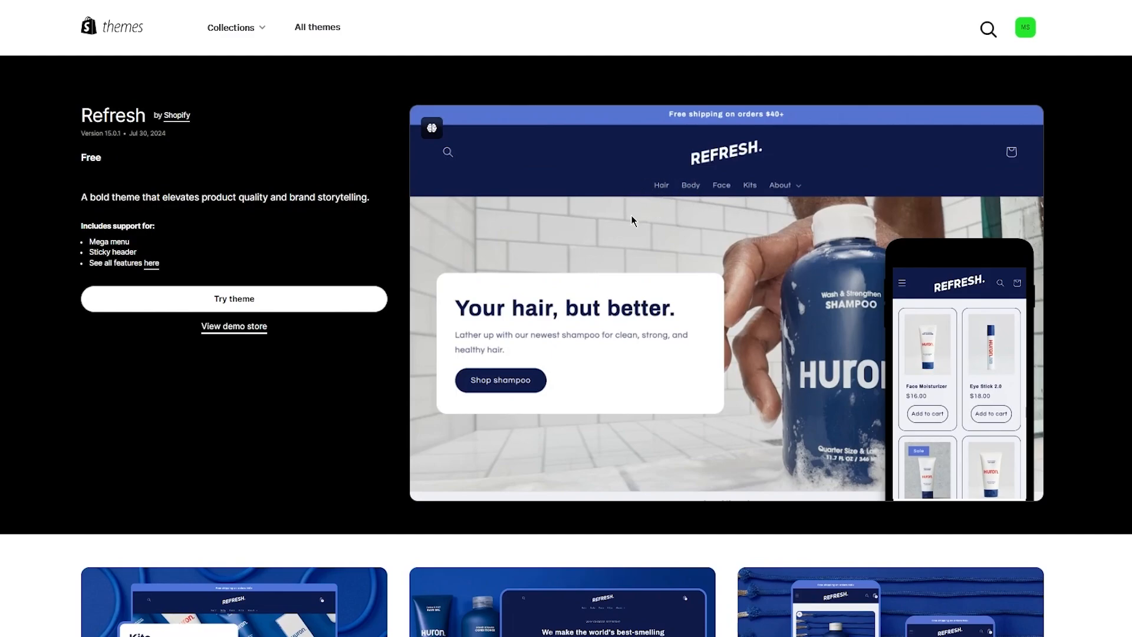
pyautogui.scroll(-2, 631, 214)
pyautogui.scroll(-15, 631, 220)
pyautogui.scroll(3, 632, 220)
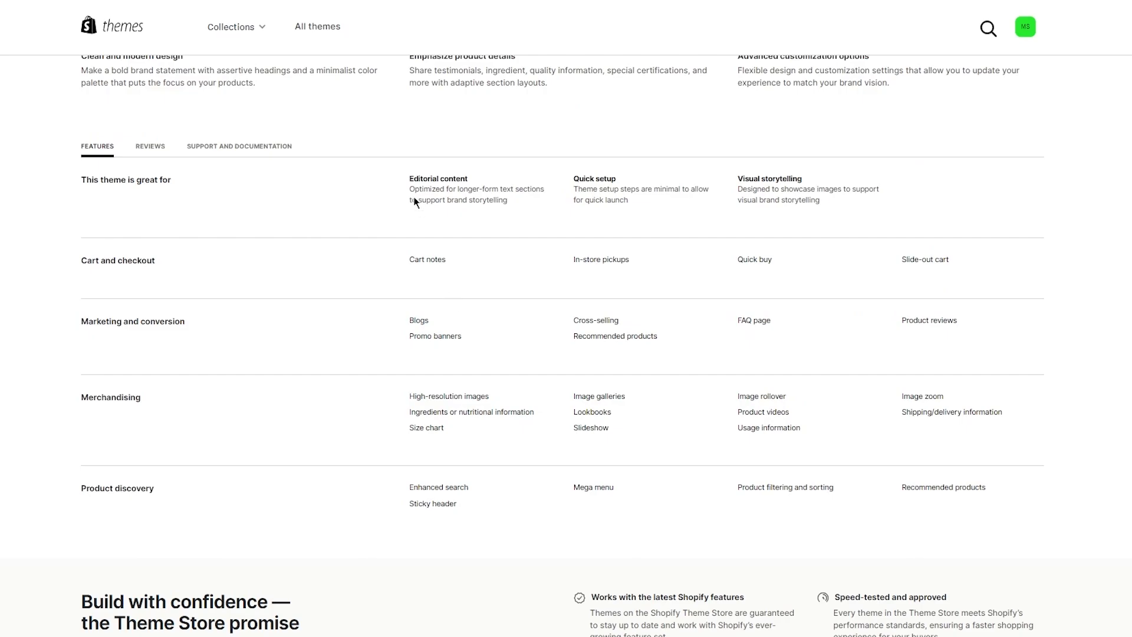
pyautogui.moveTo(399, 172); pyautogui.dragTo(834, 529)
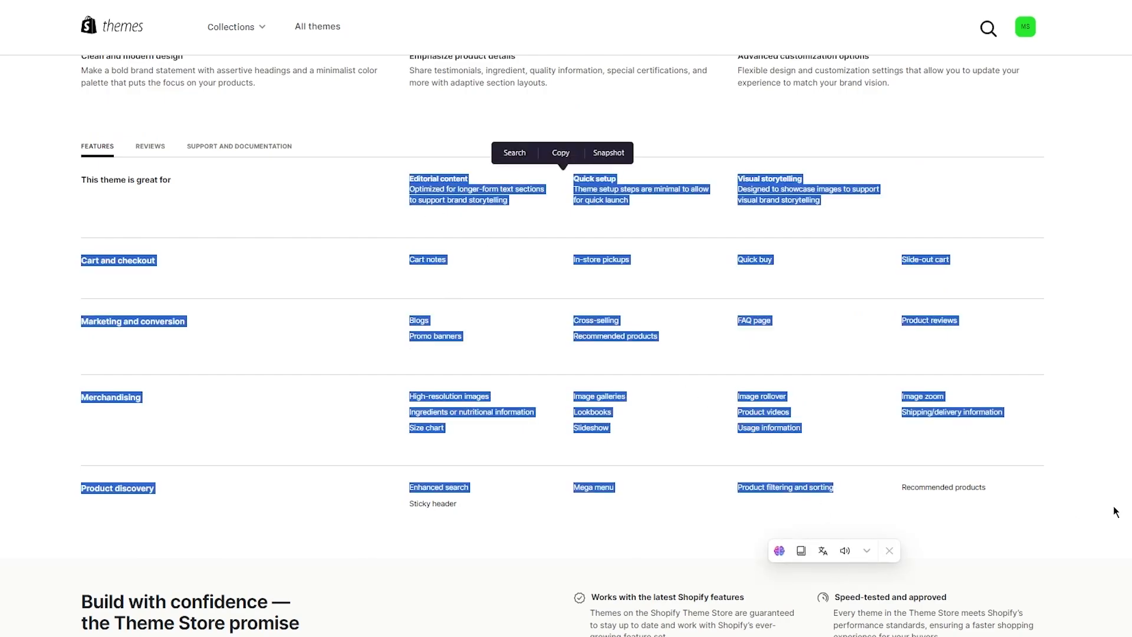
pyautogui.click(770, 293)
pyautogui.scroll(12, 770, 293)
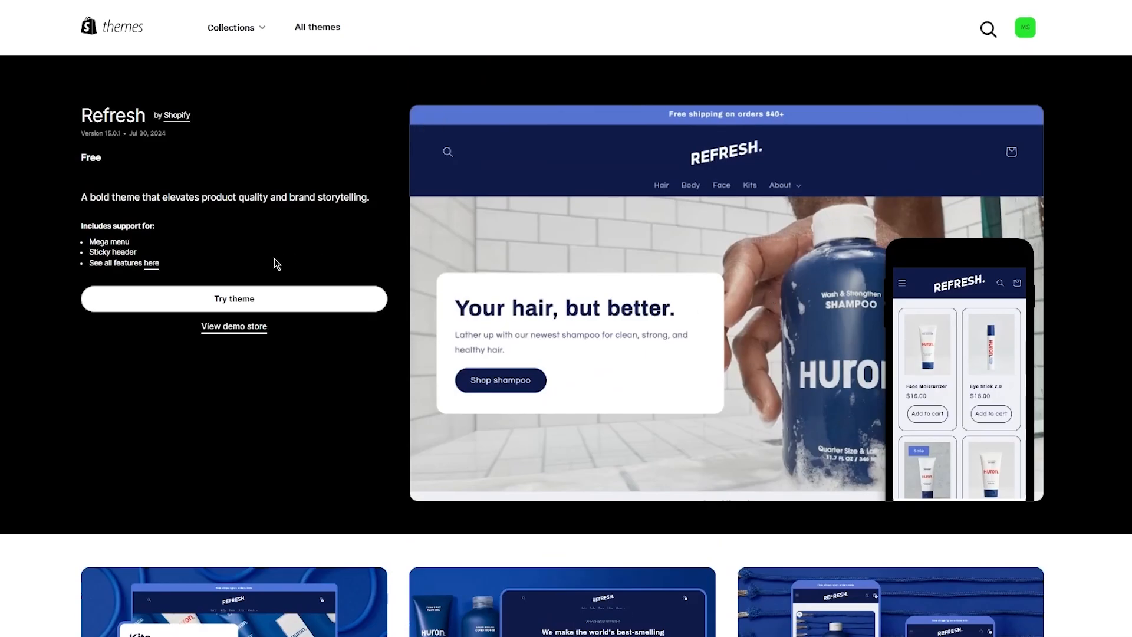
pyautogui.click(237, 299)
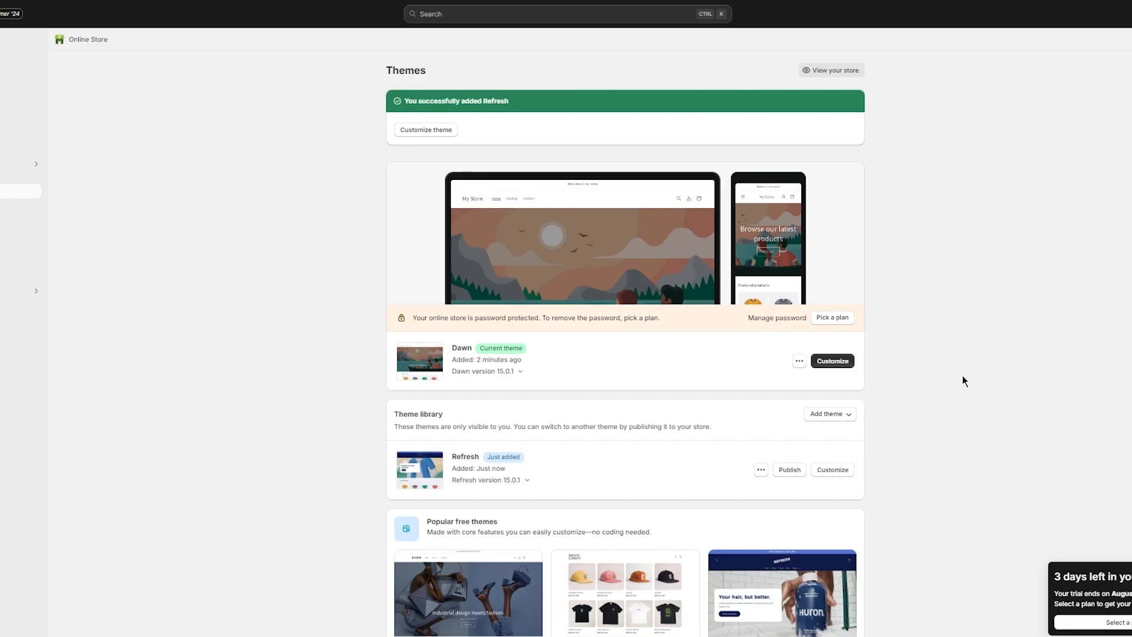
# - Duplicate Refresh as Copy of Refresh and open the copy in the theme editor
pyautogui.click(768, 474)
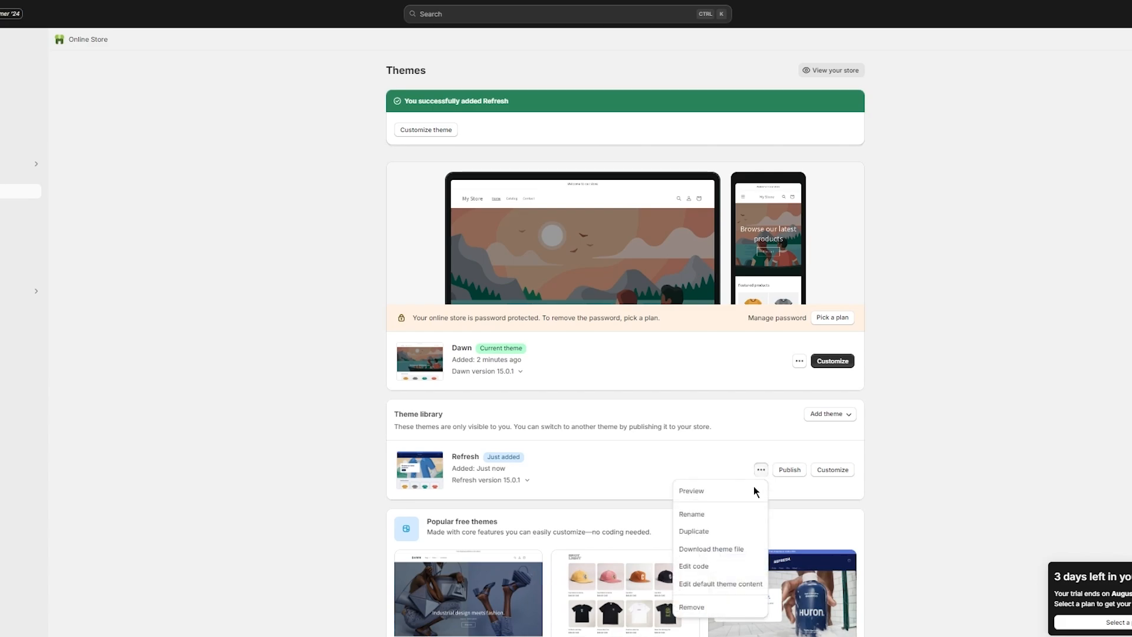
pyautogui.click(737, 529)
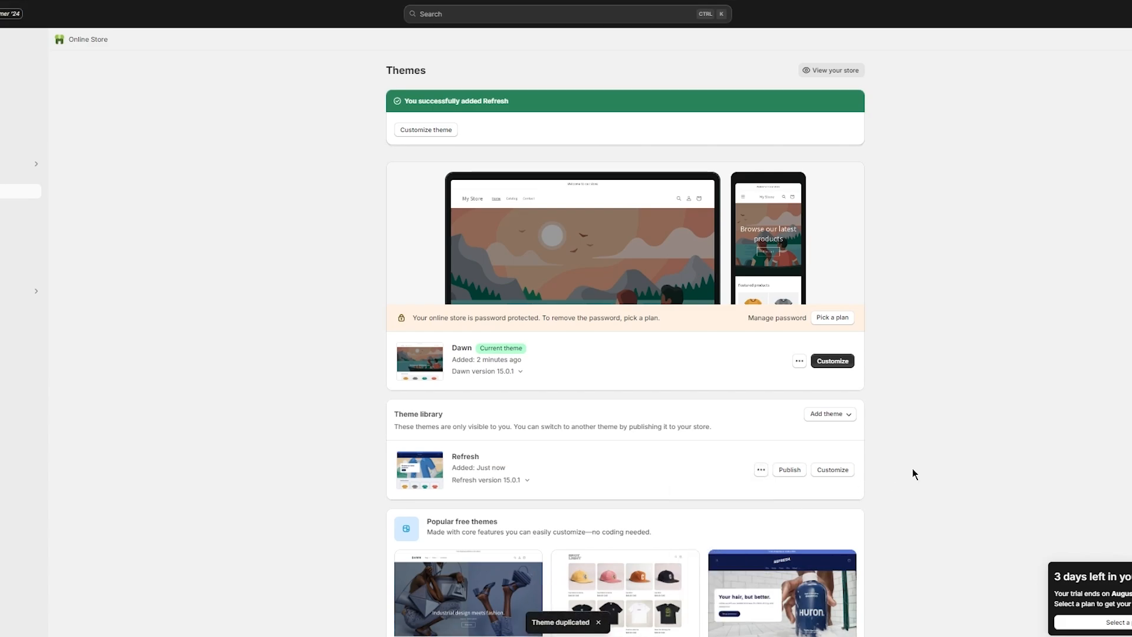
pyautogui.scroll(-2, 865, 448)
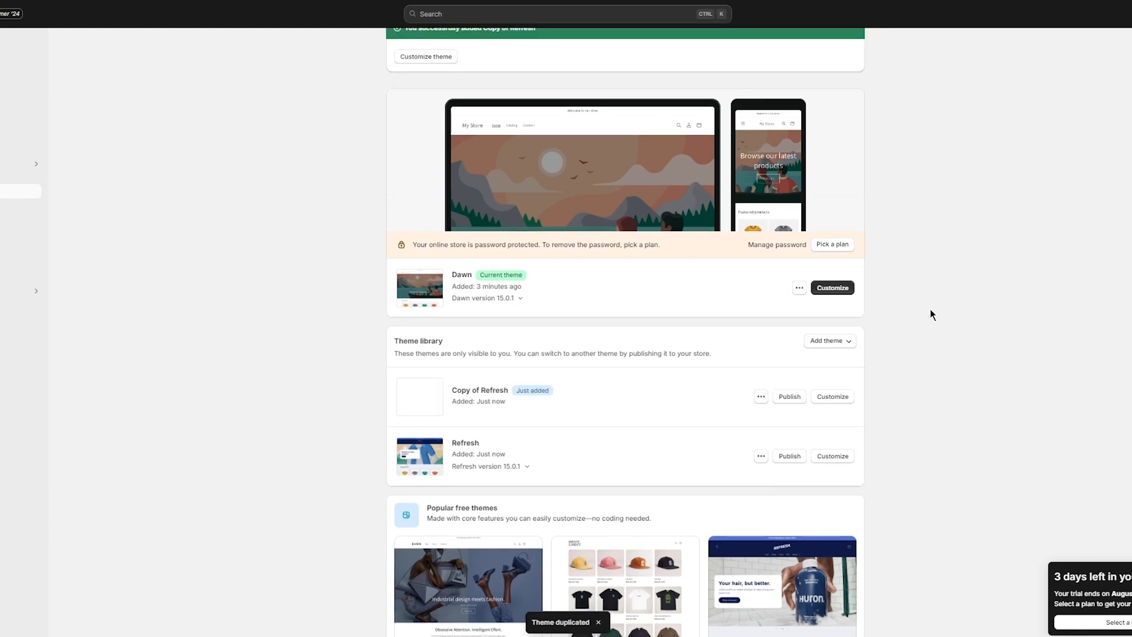
pyautogui.click(833, 397)
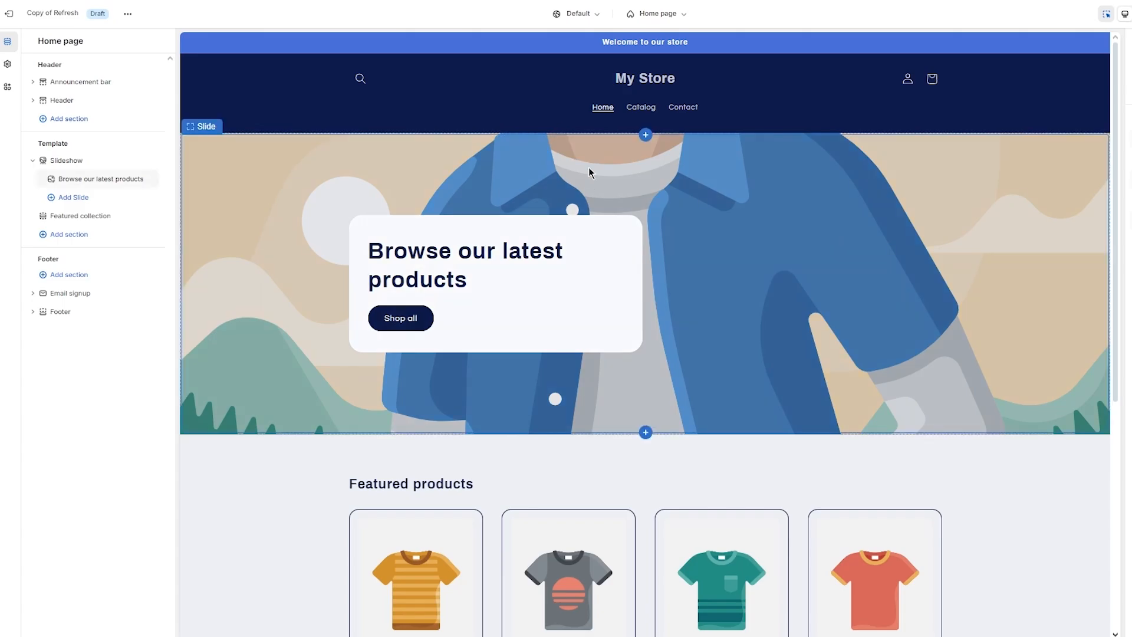
# - Scroll the Copy of Refresh preview, then review Theme settings and the App embeds panel
pyautogui.scroll(-5, 465, 179)
pyautogui.scroll(5, 466, 185)
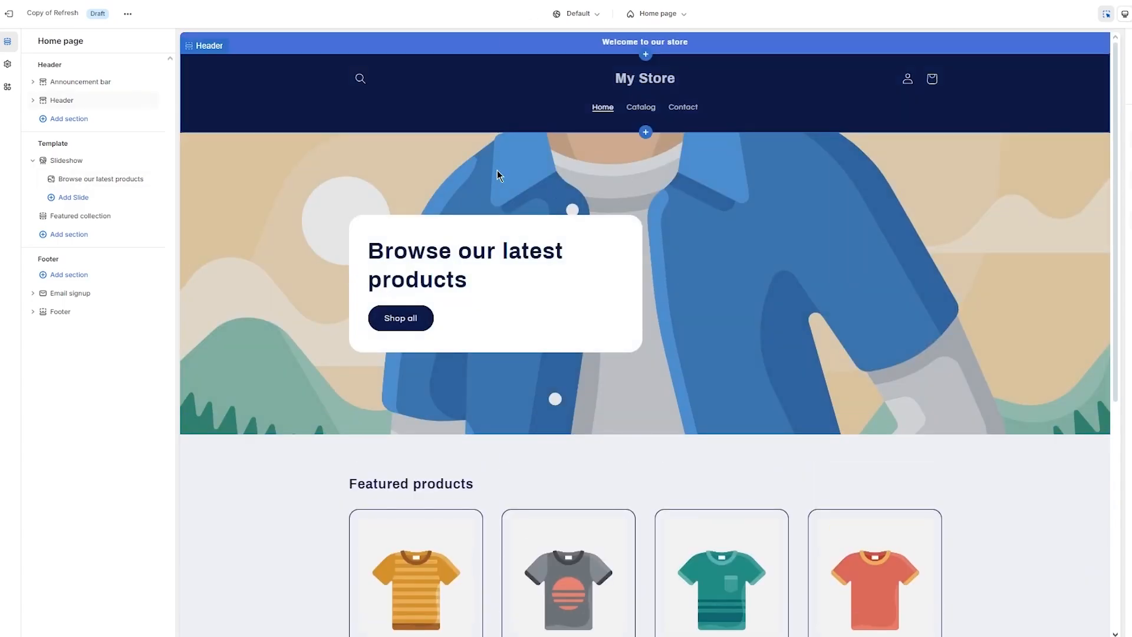
pyautogui.scroll(-5, 621, 188)
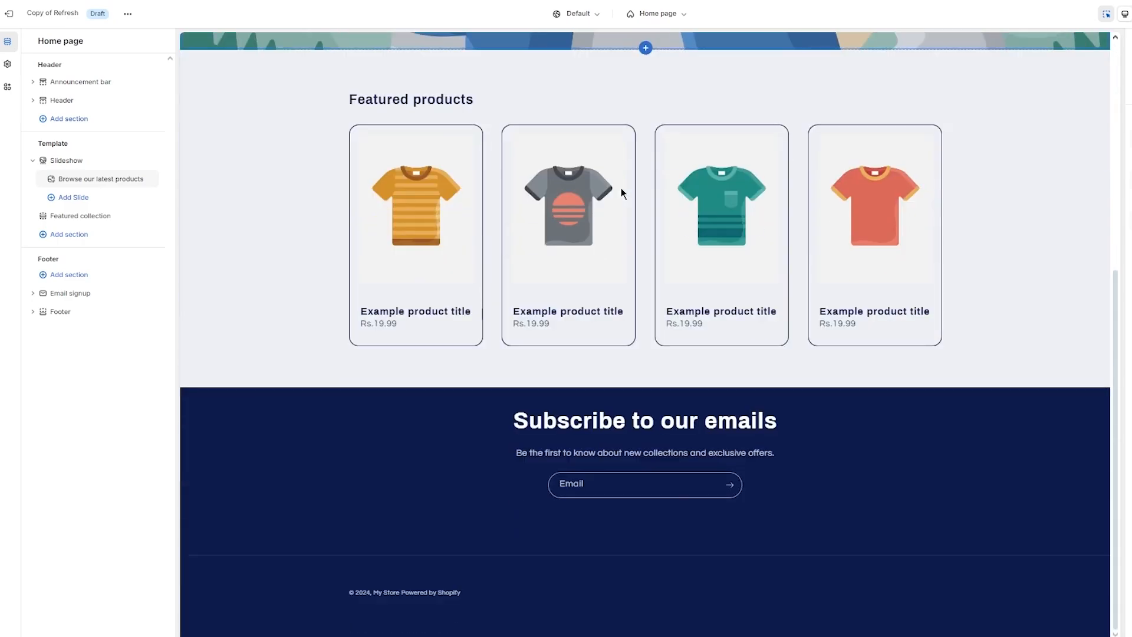
pyautogui.scroll(5, 592, 245)
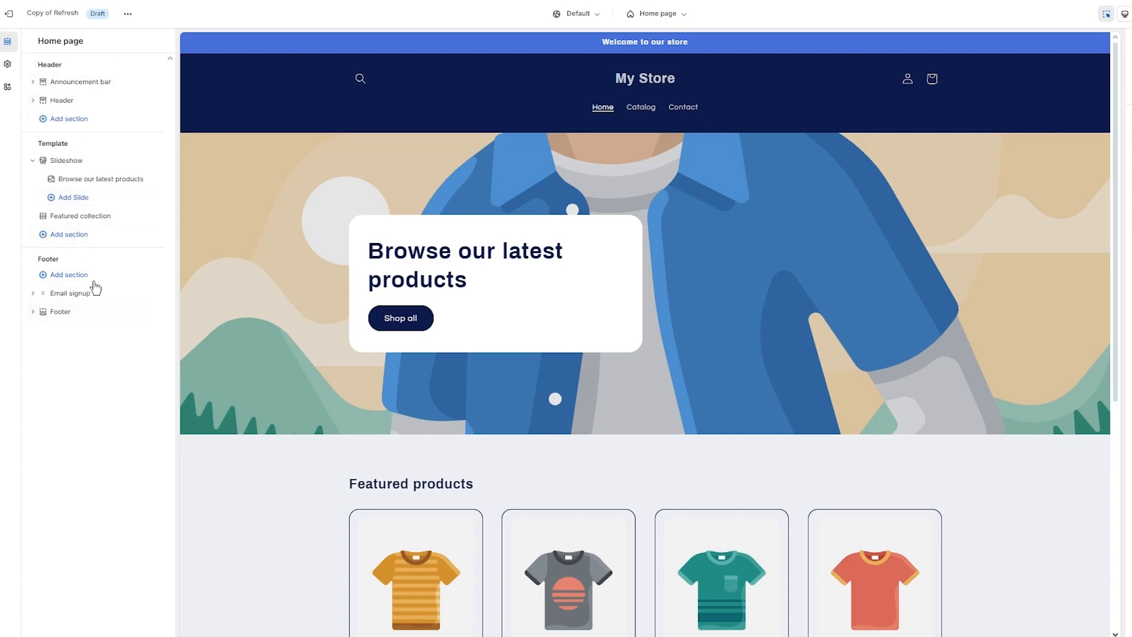
pyautogui.click(13, 69)
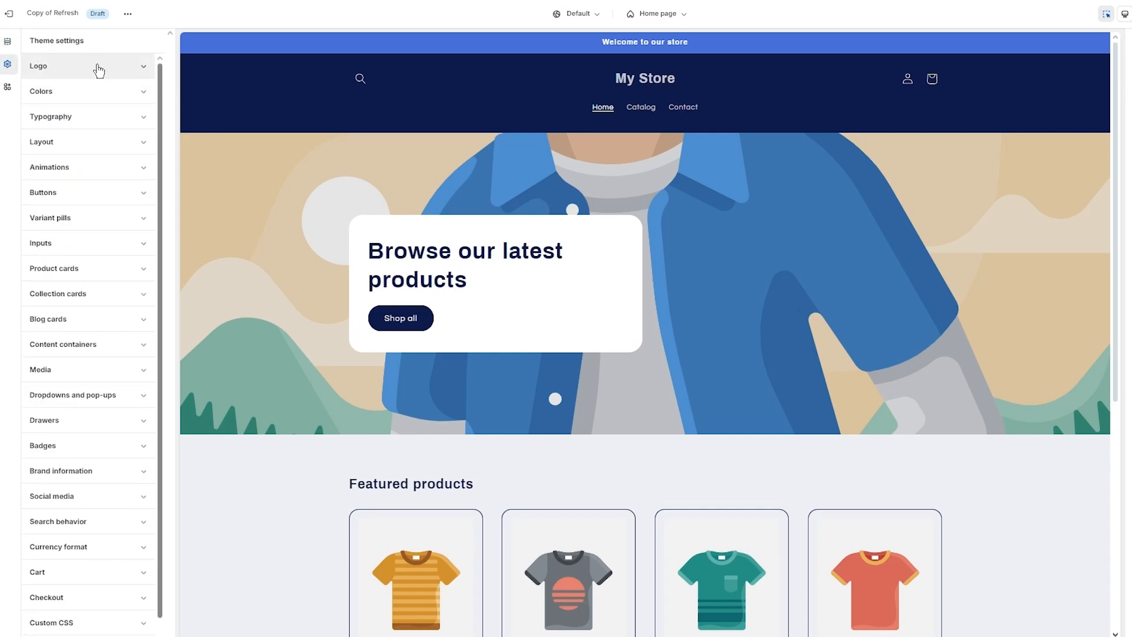
pyautogui.scroll(-1, 98, 162)
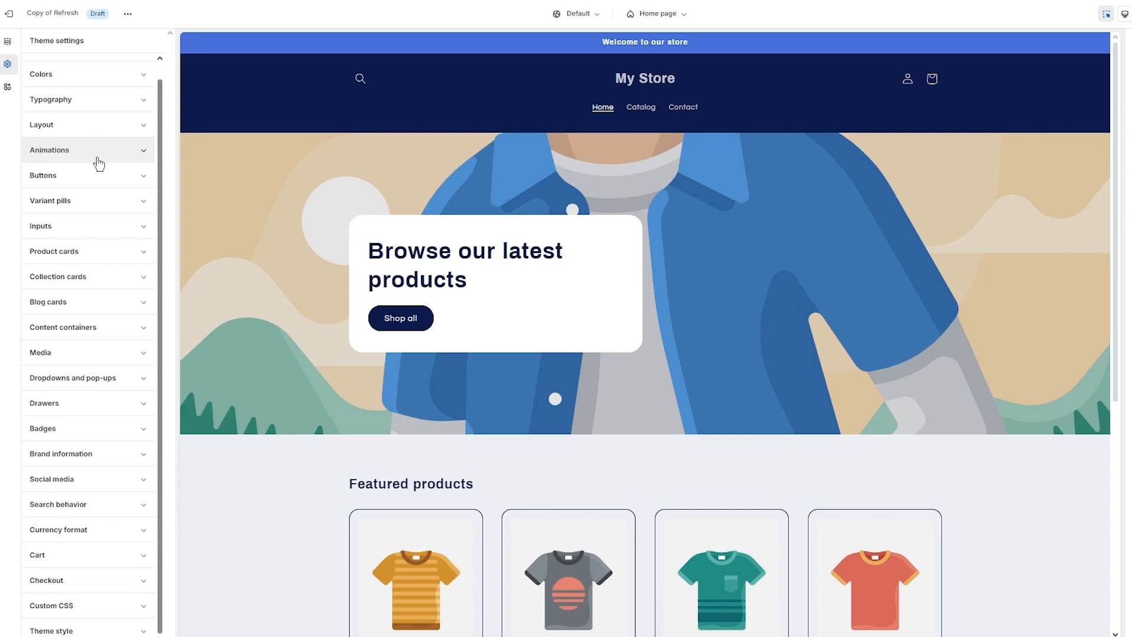
pyautogui.scroll(1, 97, 162)
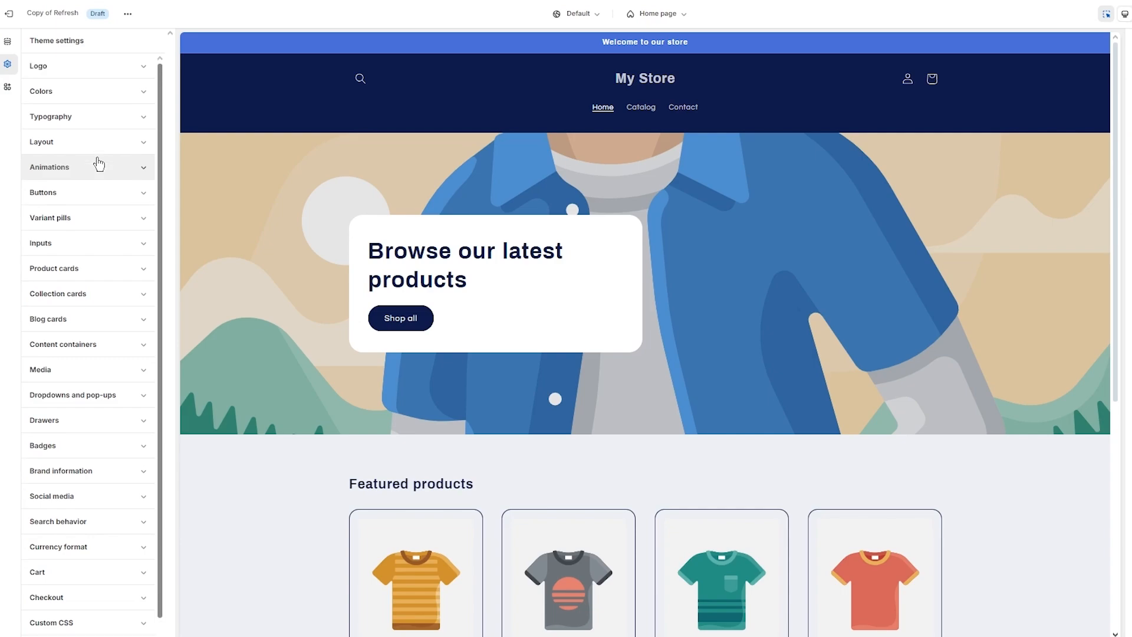
pyautogui.click(7, 87)
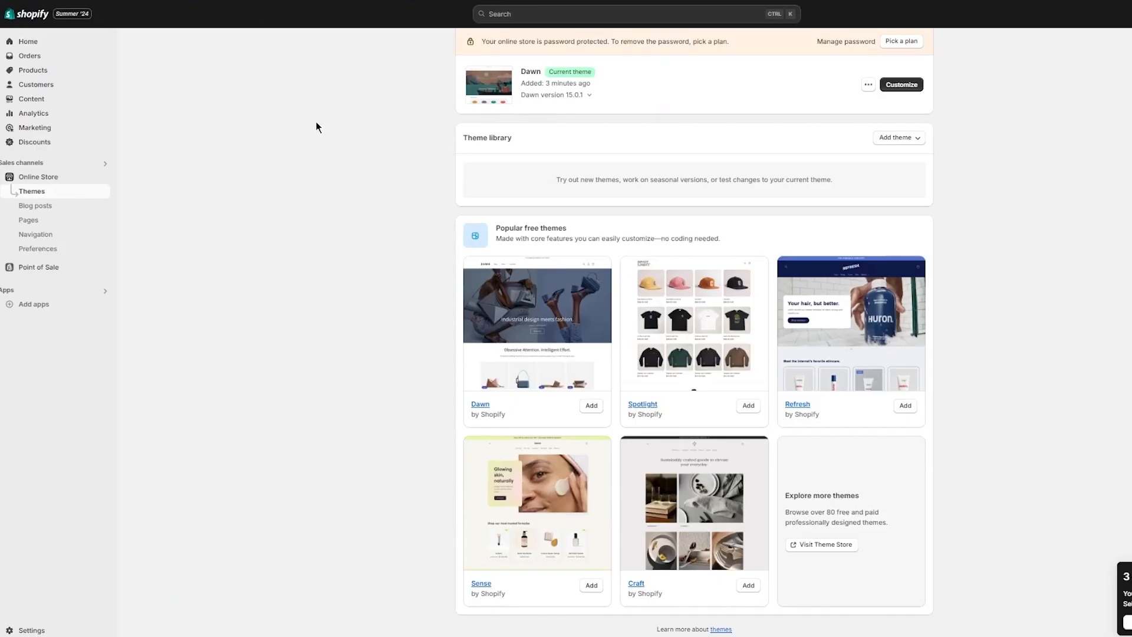
# - Go to the admin's empty Products page
pyautogui.scroll(2, 316, 125)
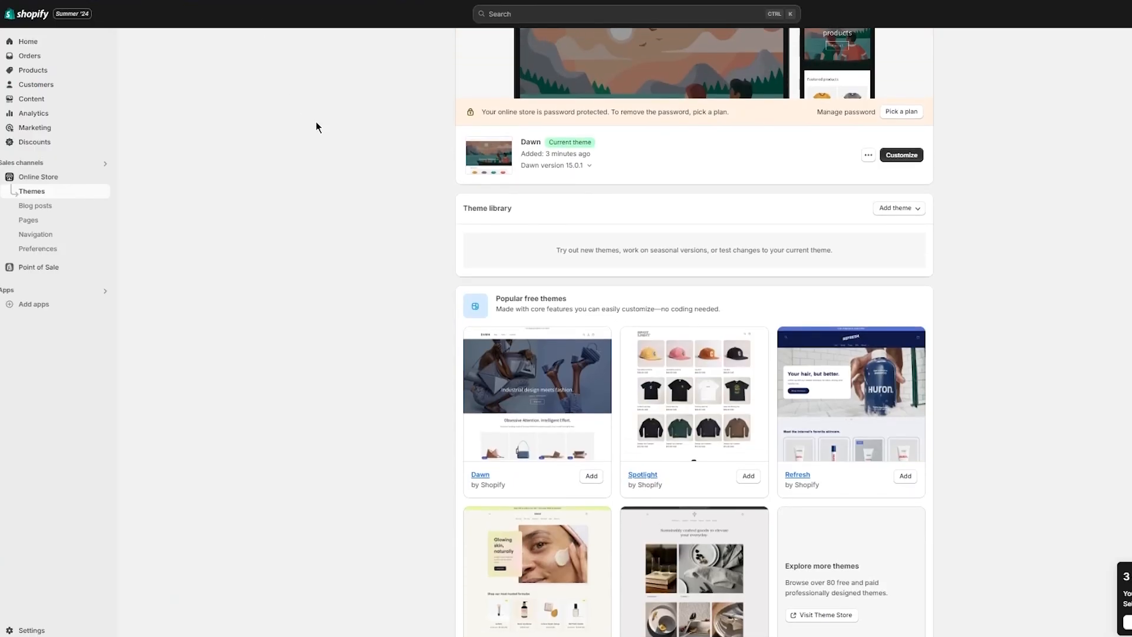
pyautogui.scroll(2, 316, 127)
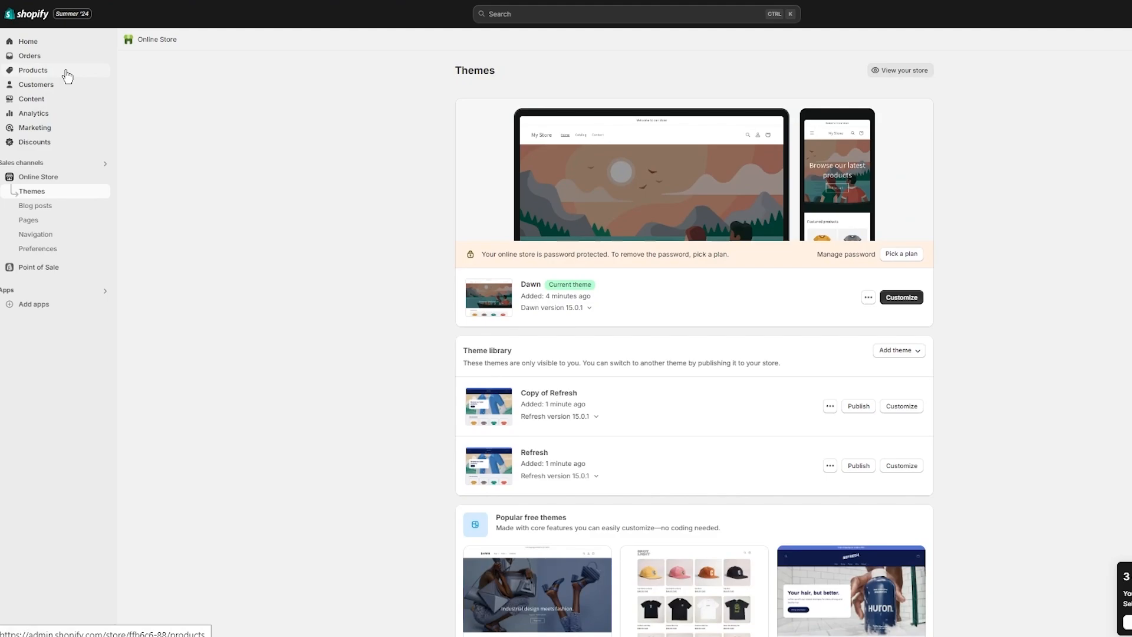
pyautogui.click(66, 75)
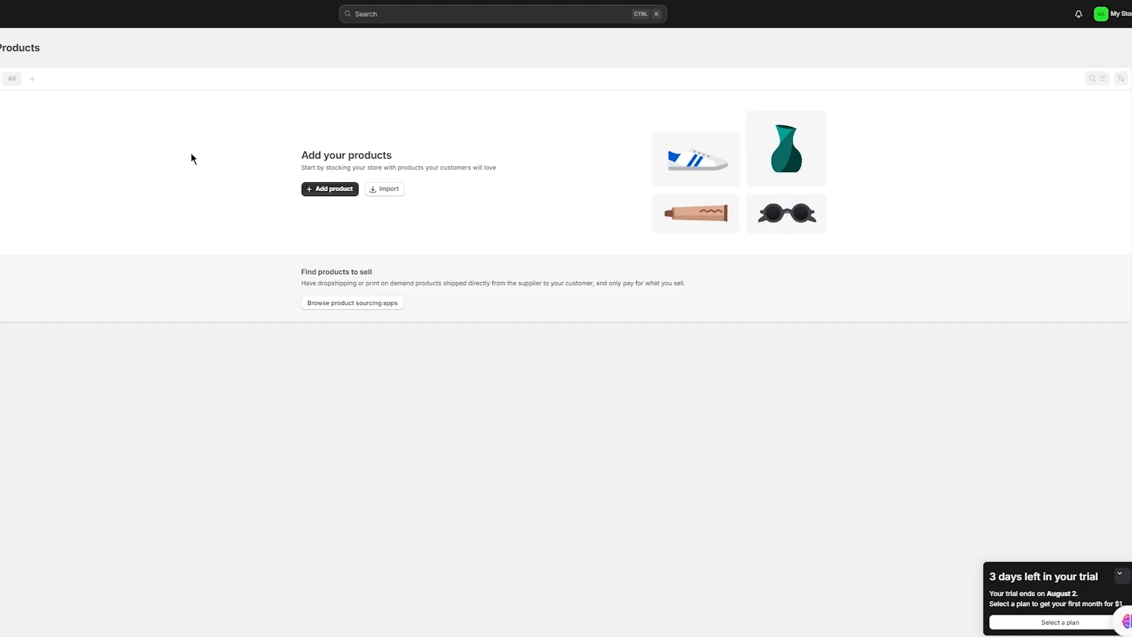
# - Add a new product titled 'Black Cotton Hoodie', letting its category auto-fill as Hoodies
pyautogui.click(323, 190)
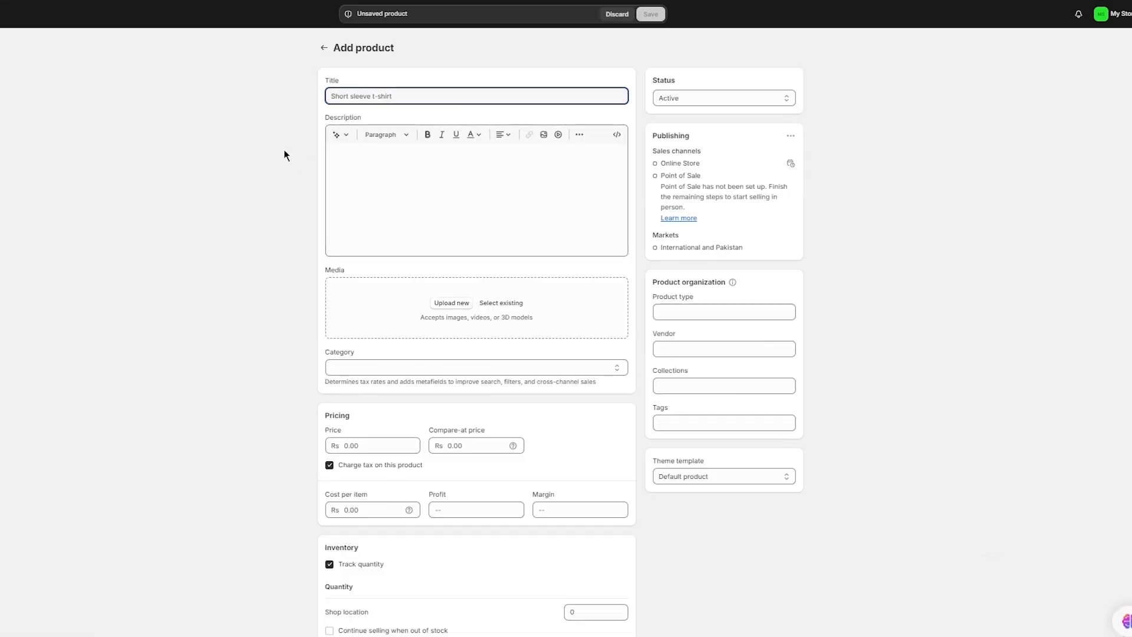
pyautogui.write('Black')
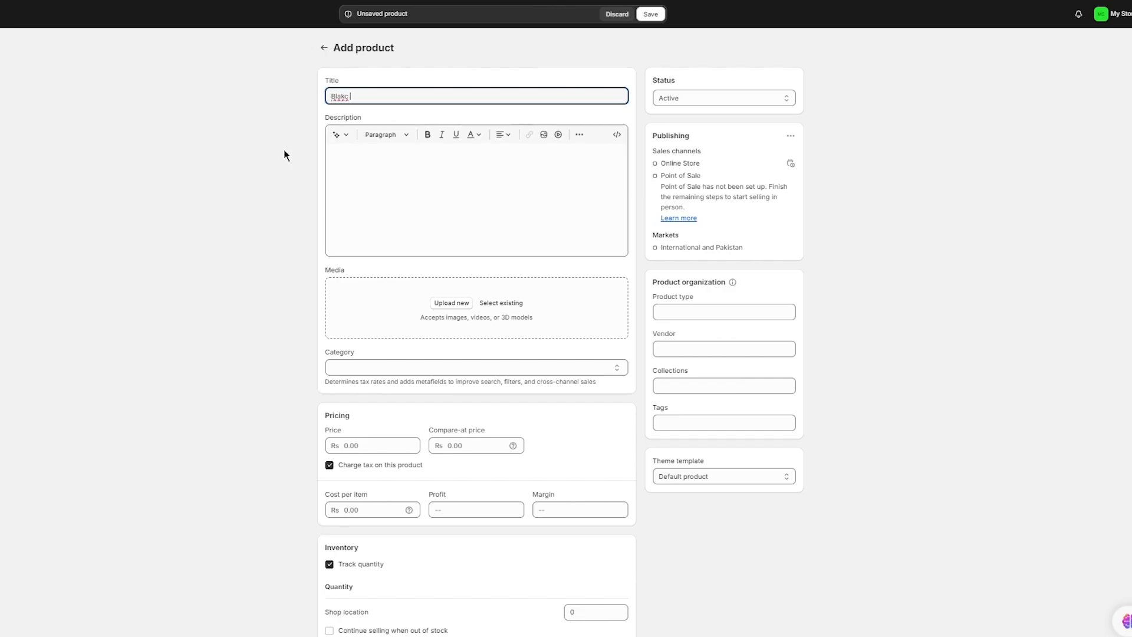
pyautogui.write(' Cotton Hoodie')
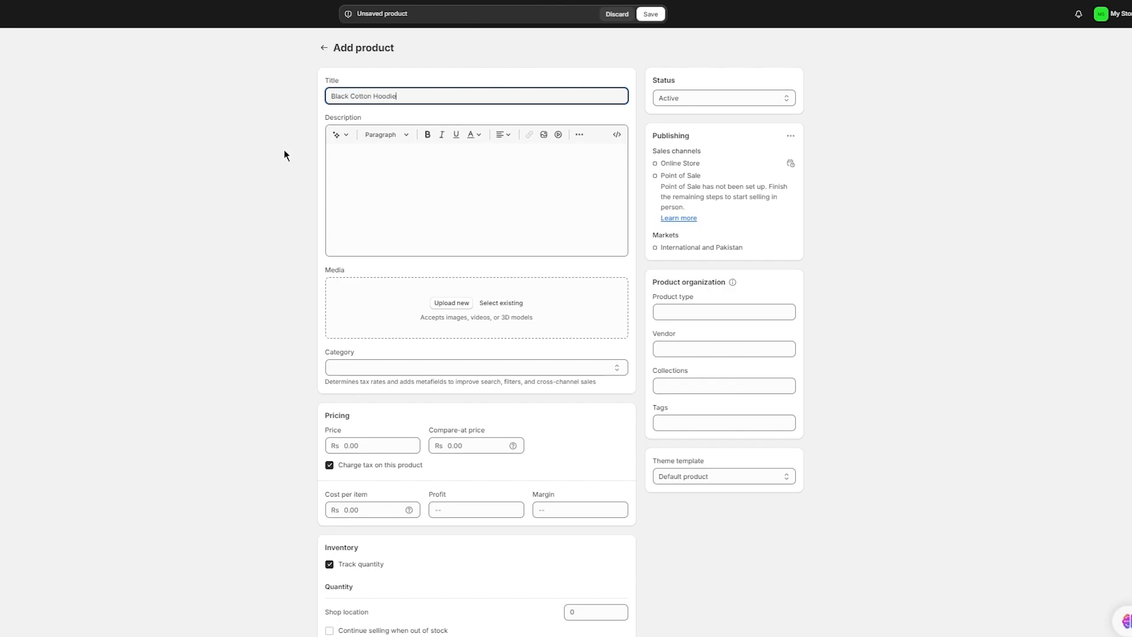
pyautogui.click(467, 172)
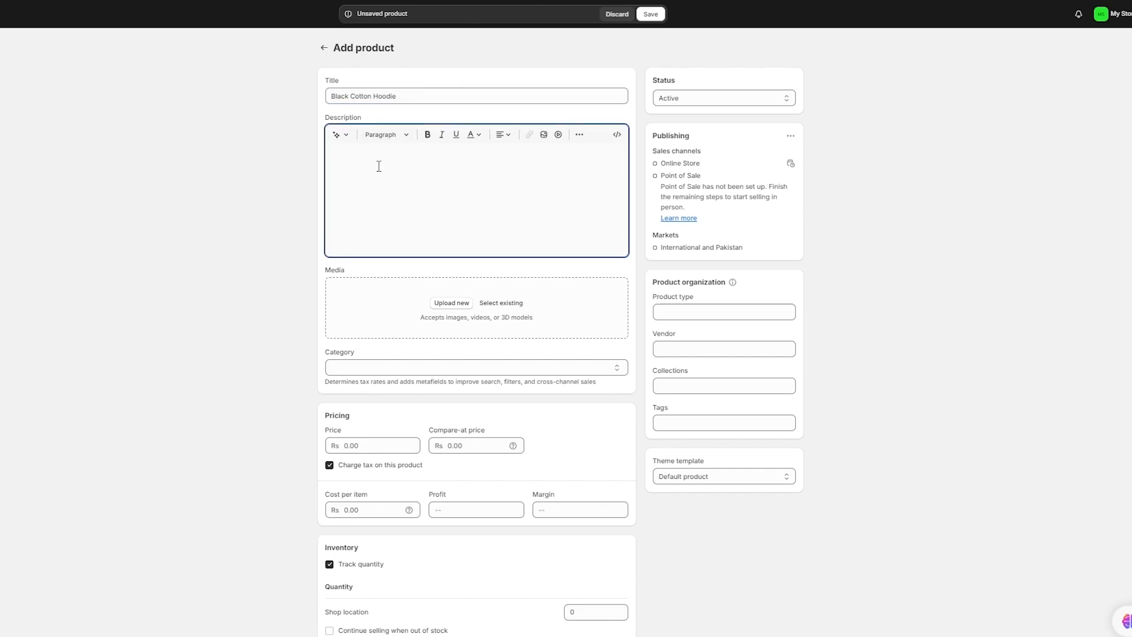
# - Enter generator keywords: cotton, black, hoodie, organic material, hand stitched, oversize, comfortable
pyautogui.click(348, 138)
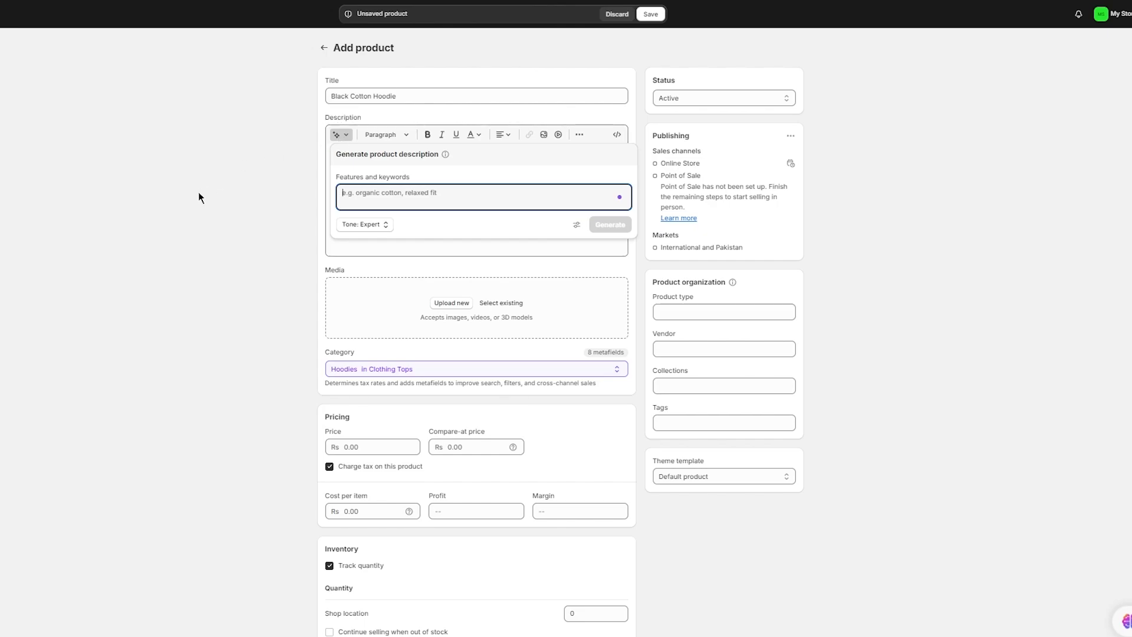
pyautogui.write('cotton, black, hoodie')
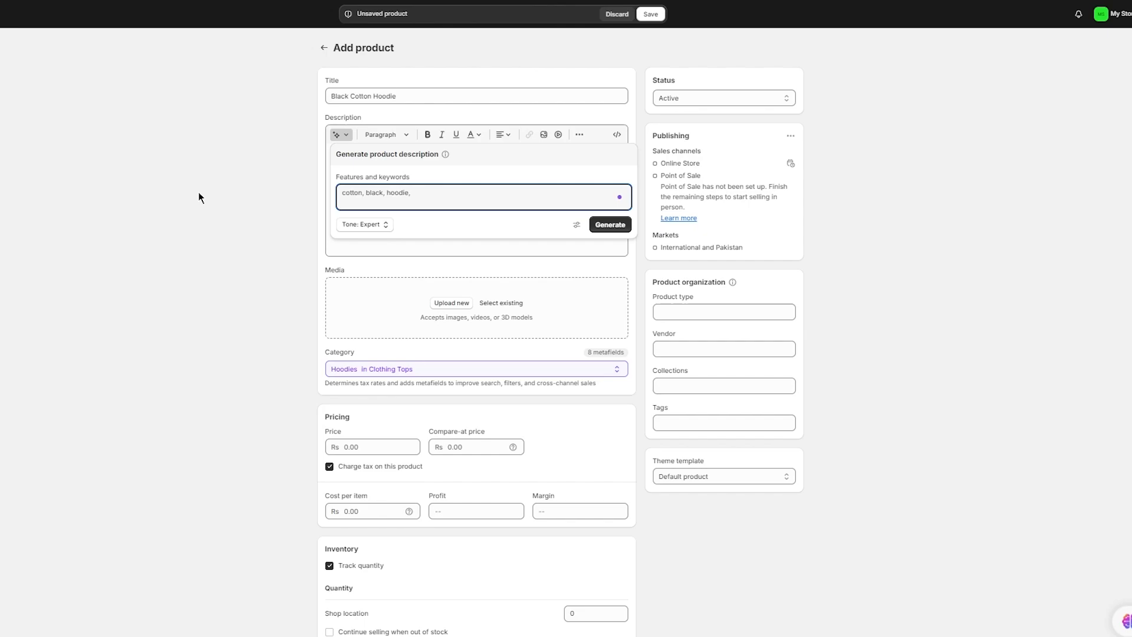
pyautogui.write(', organic material, hand stic')
pyautogui.write('hted,')
pyautogui.press('BackSpace')
pyautogui.press('BackSpace')
pyautogui.press('BackSpace')
pyautogui.press('BackSpace')
pyautogui.press('BackSpace')
pyautogui.write('tched, oversize')
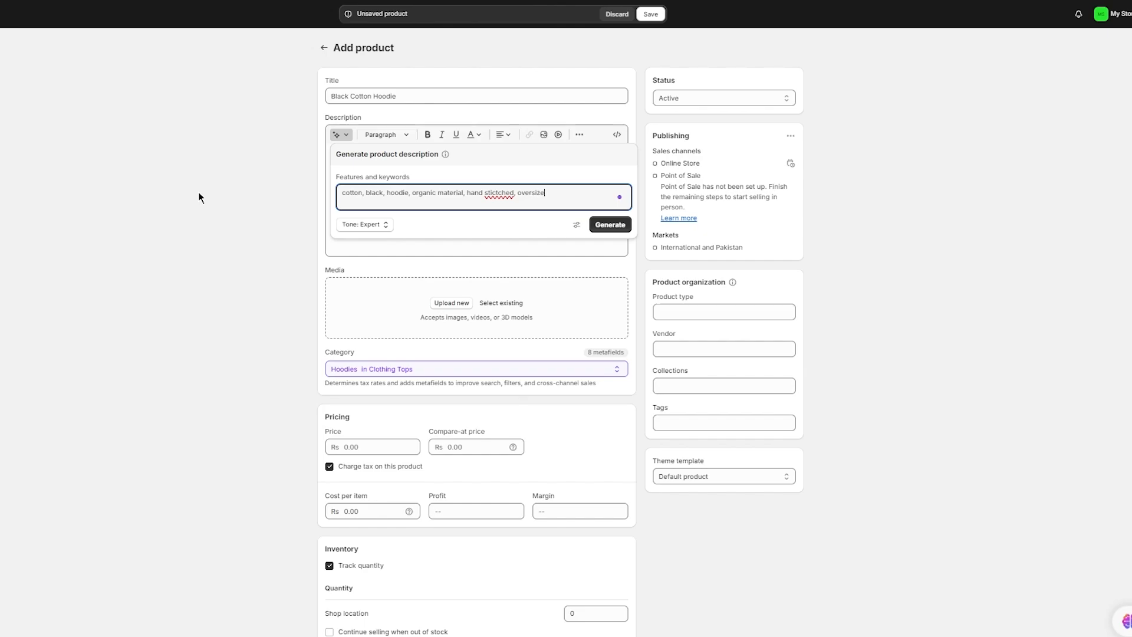
pyautogui.write(', comfortable.')
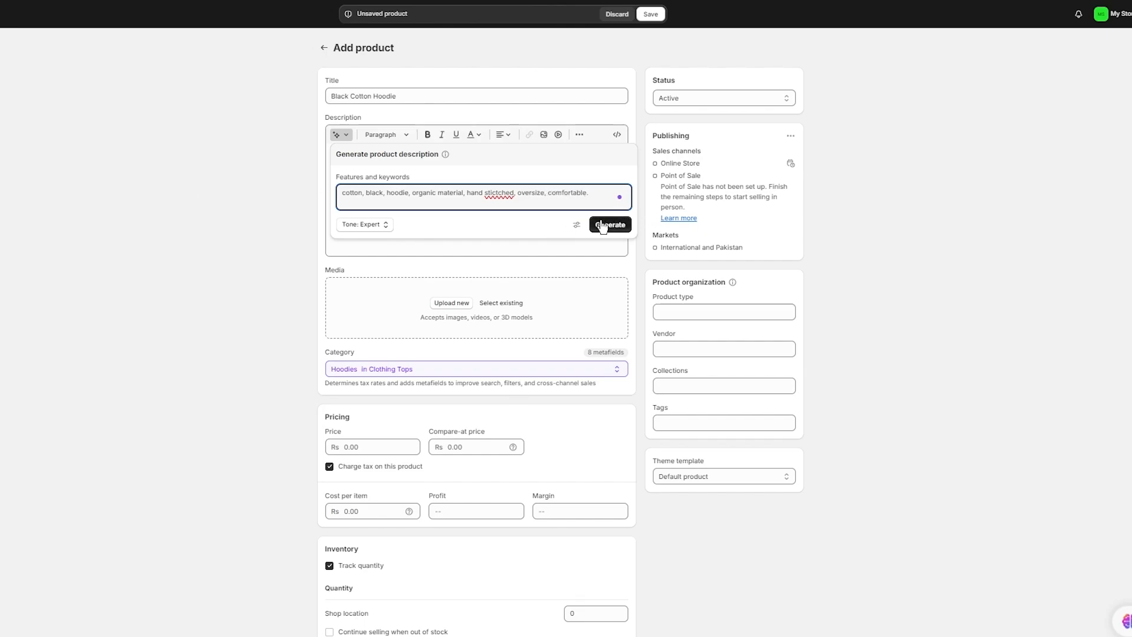
# - Generate the description in the Expert tone and keep it in the description field
pyautogui.click(581, 226)
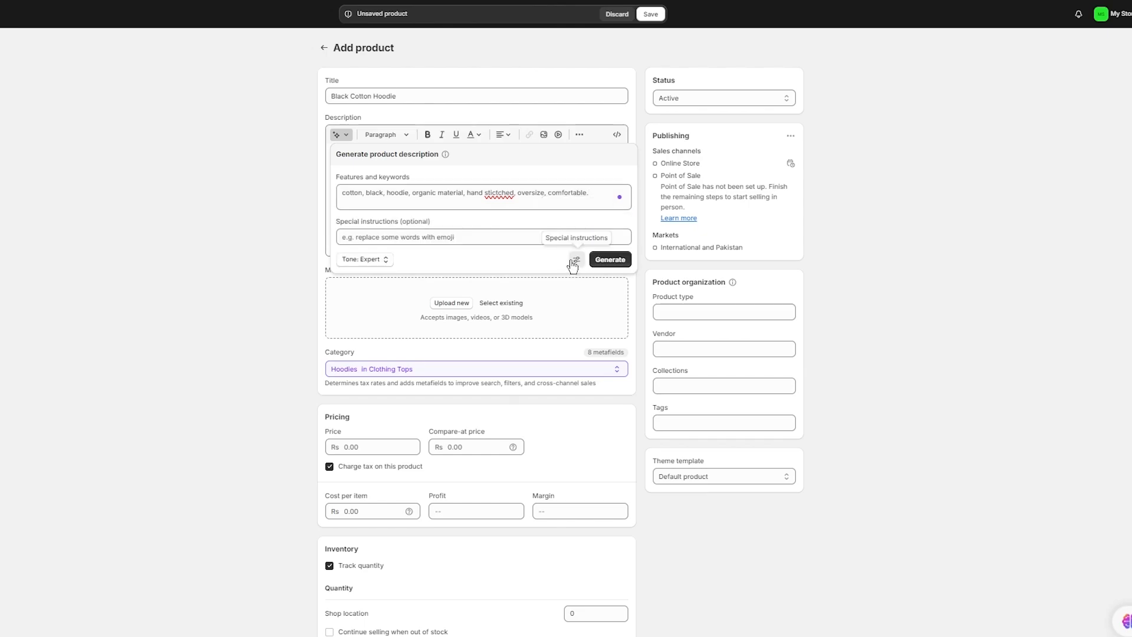
pyautogui.click(573, 262)
pyautogui.click(355, 224)
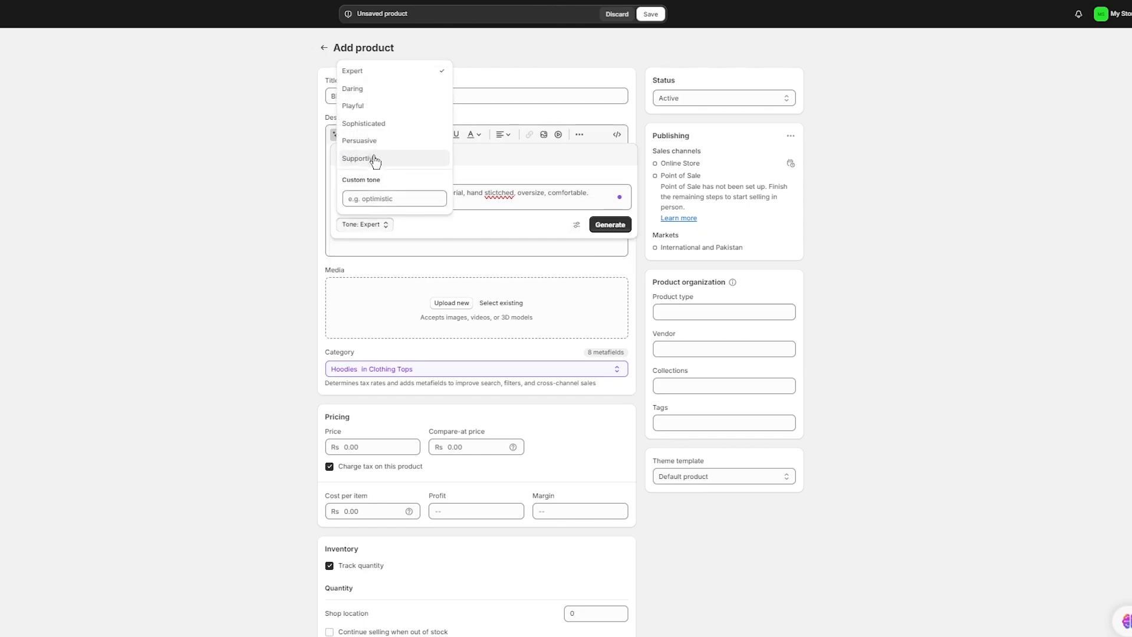
pyautogui.click(418, 72)
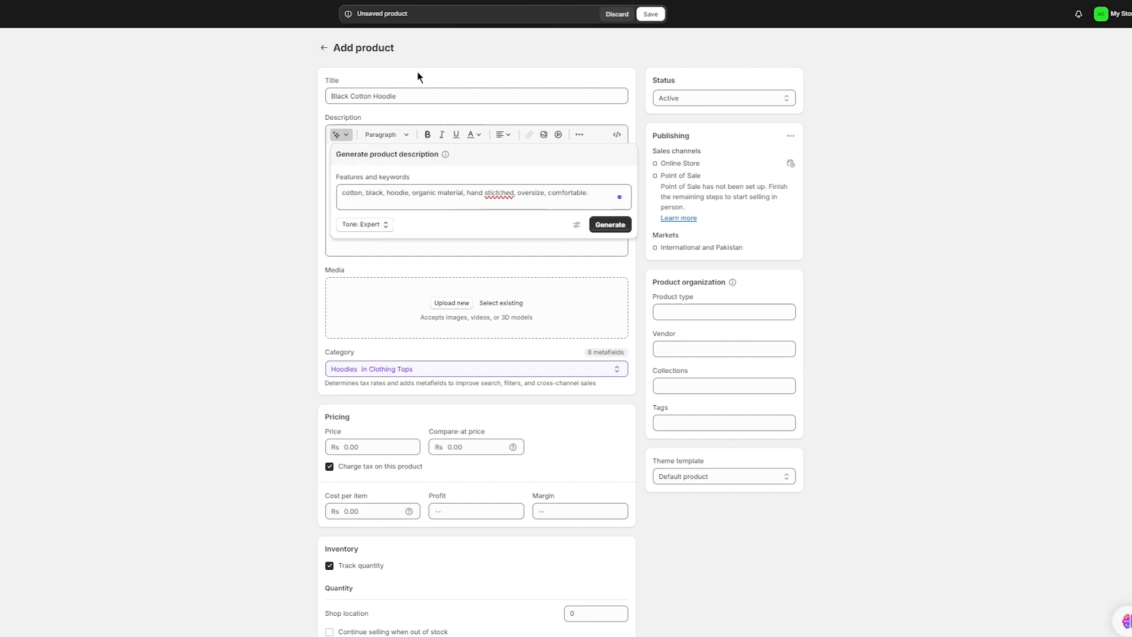
pyautogui.click(608, 225)
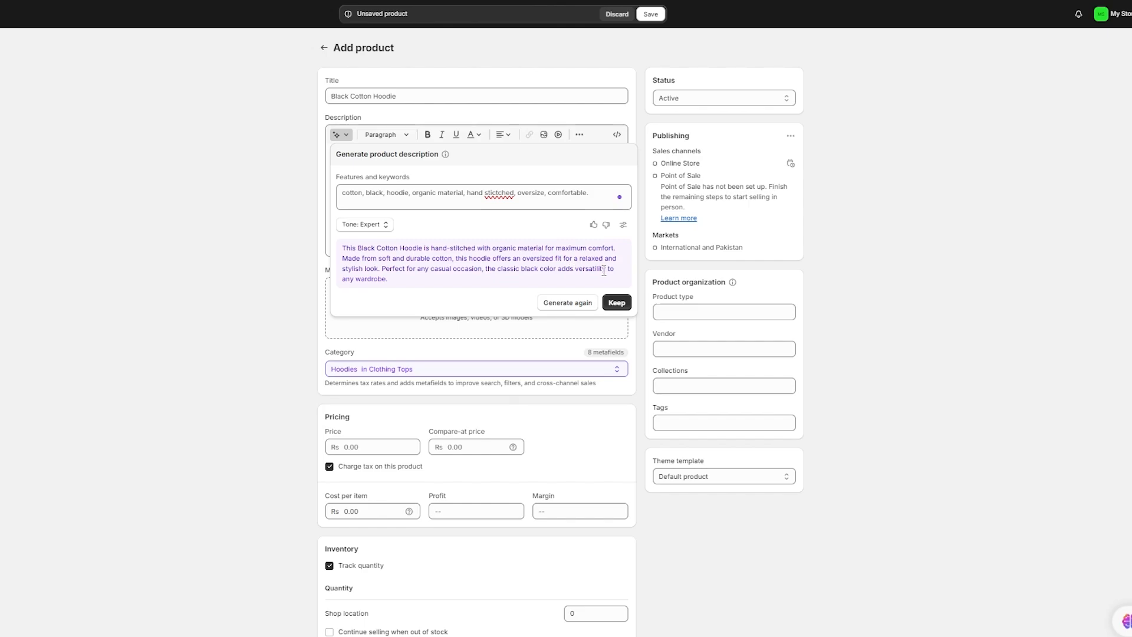
pyautogui.click(616, 303)
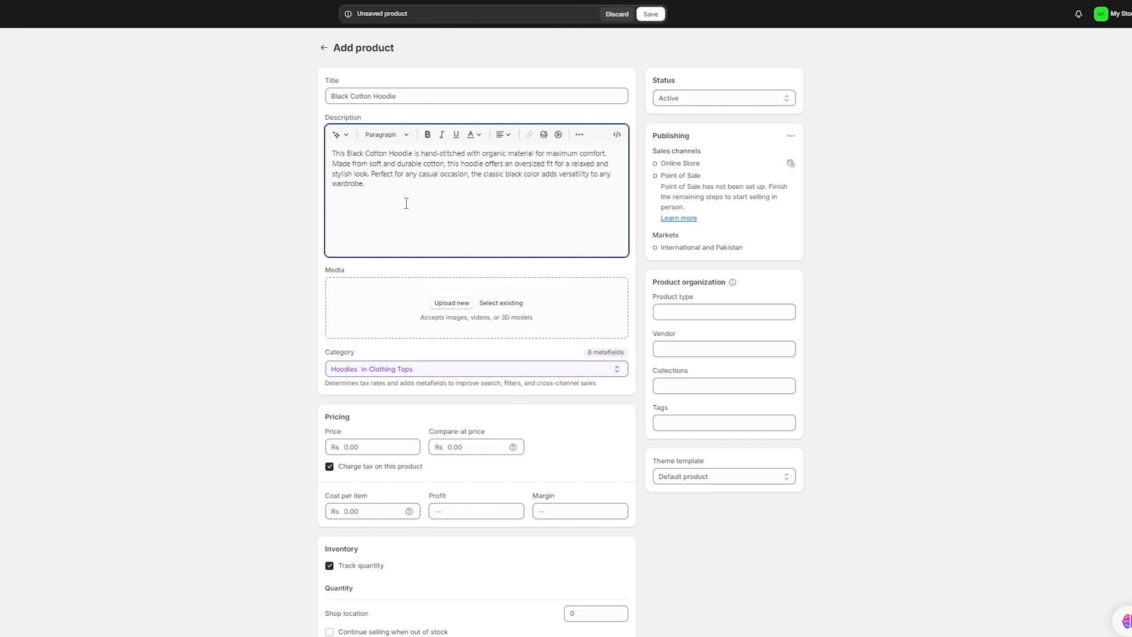
pyautogui.click(231, 199)
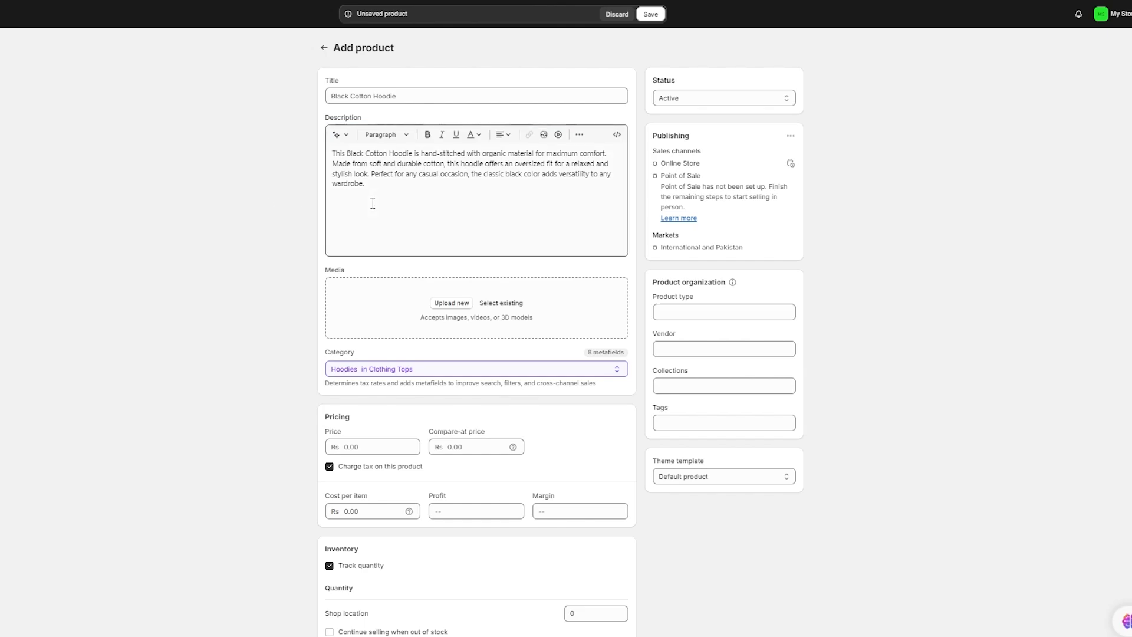
# - Upload varsity back.png as the hoodie's first product media image
pyautogui.click(444, 303)
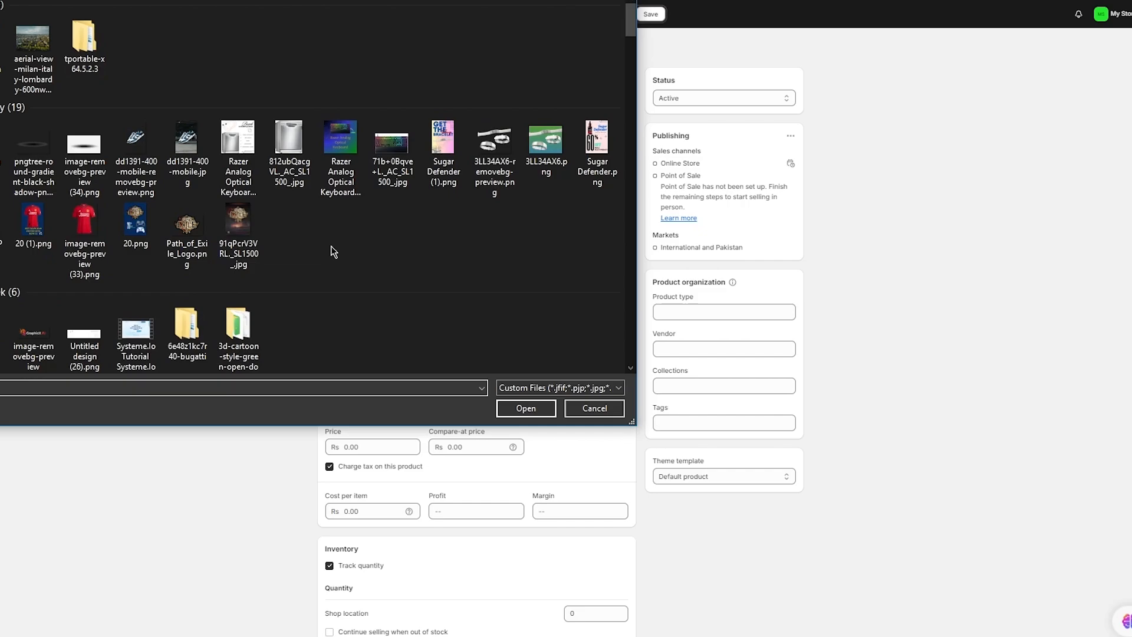
pyautogui.scroll(-10, 333, 252)
pyautogui.scroll(-10, 333, 252)
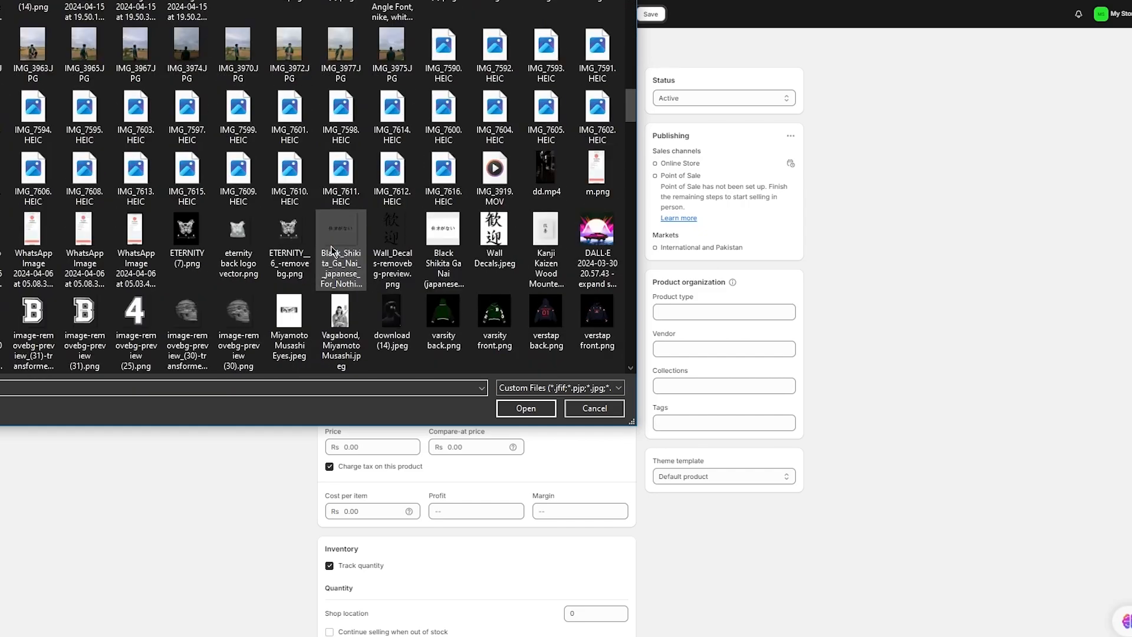
pyautogui.click(442, 88)
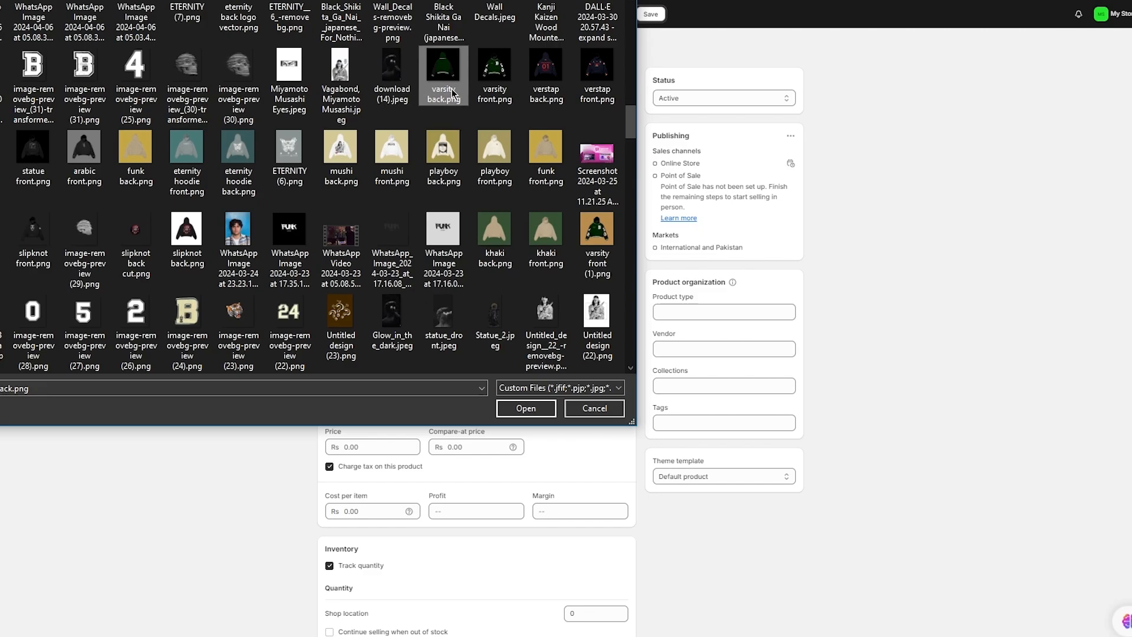
pyautogui.click(494, 105)
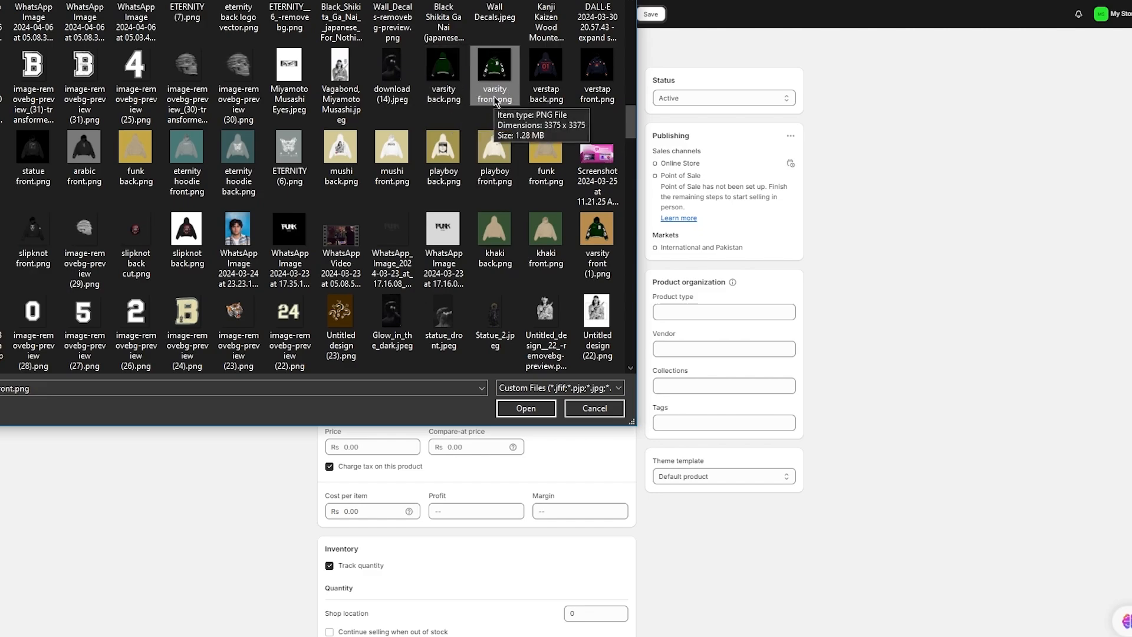
pyautogui.click(459, 88)
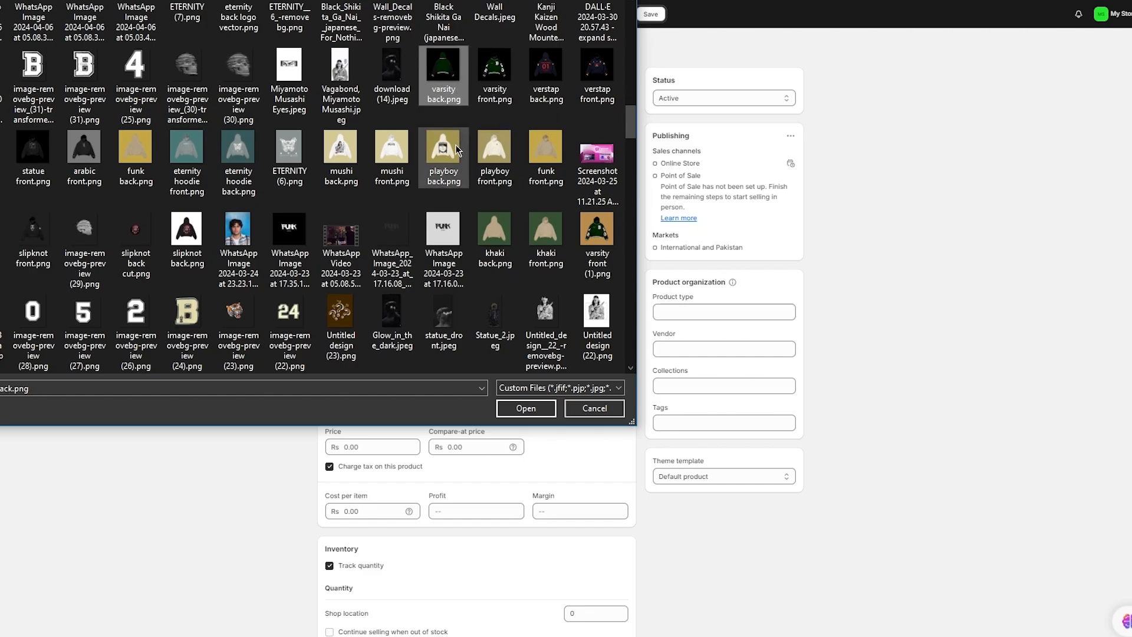
pyautogui.click(27, 243)
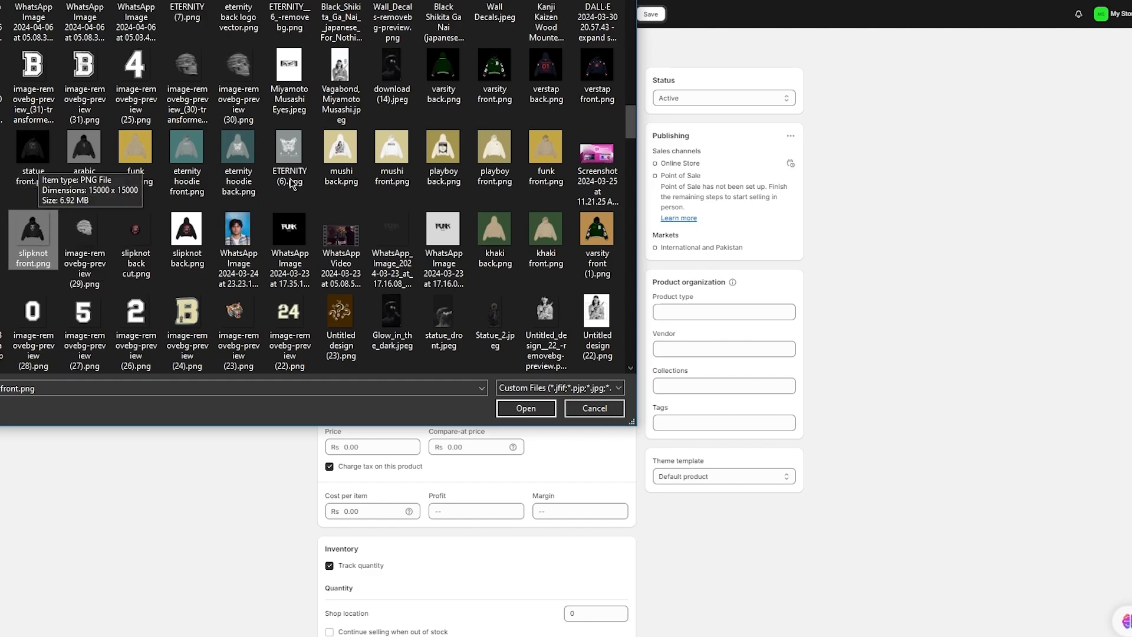
pyautogui.doubleClick(440, 77)
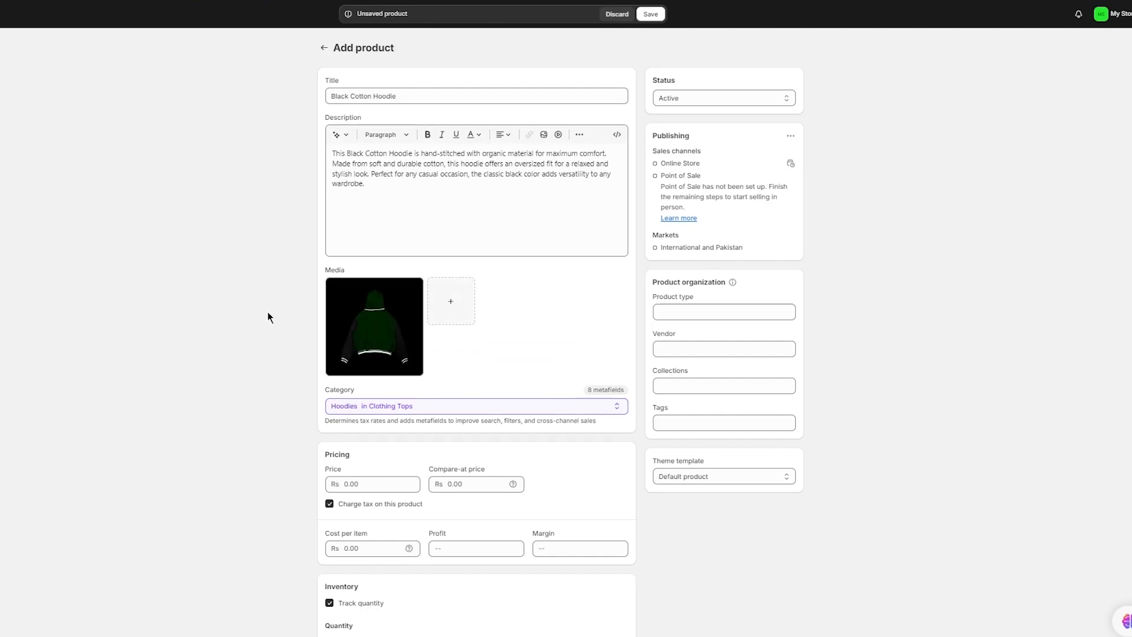
# - Price the hoodie at Rs 5,000 with a compare-at price of Rs 6,700
pyautogui.scroll(-5, 267, 315)
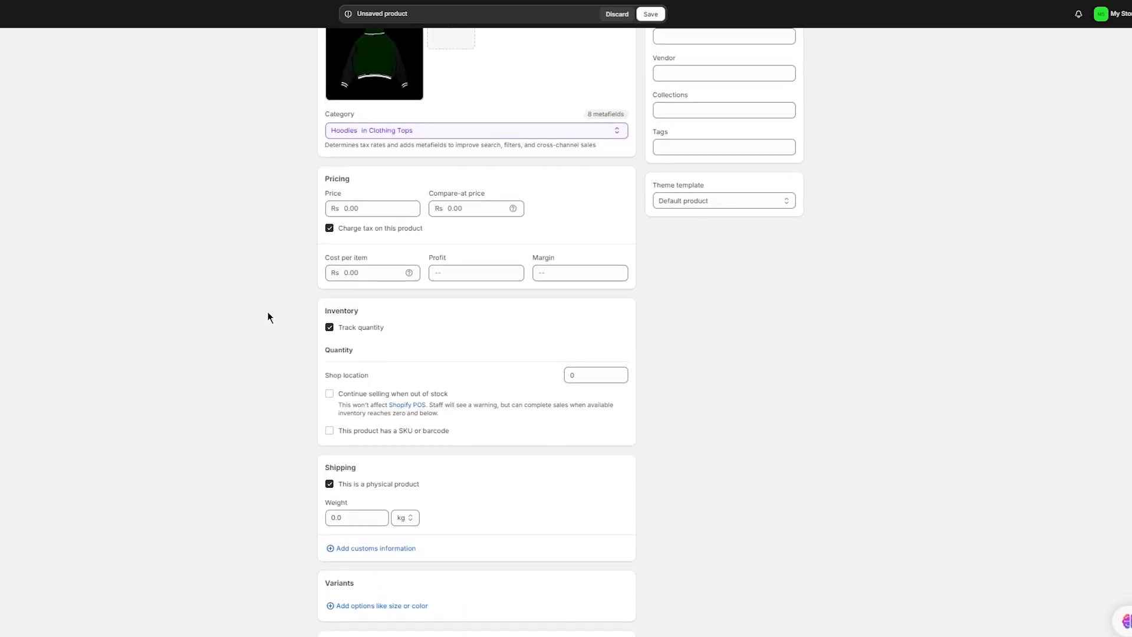
pyautogui.click(378, 209)
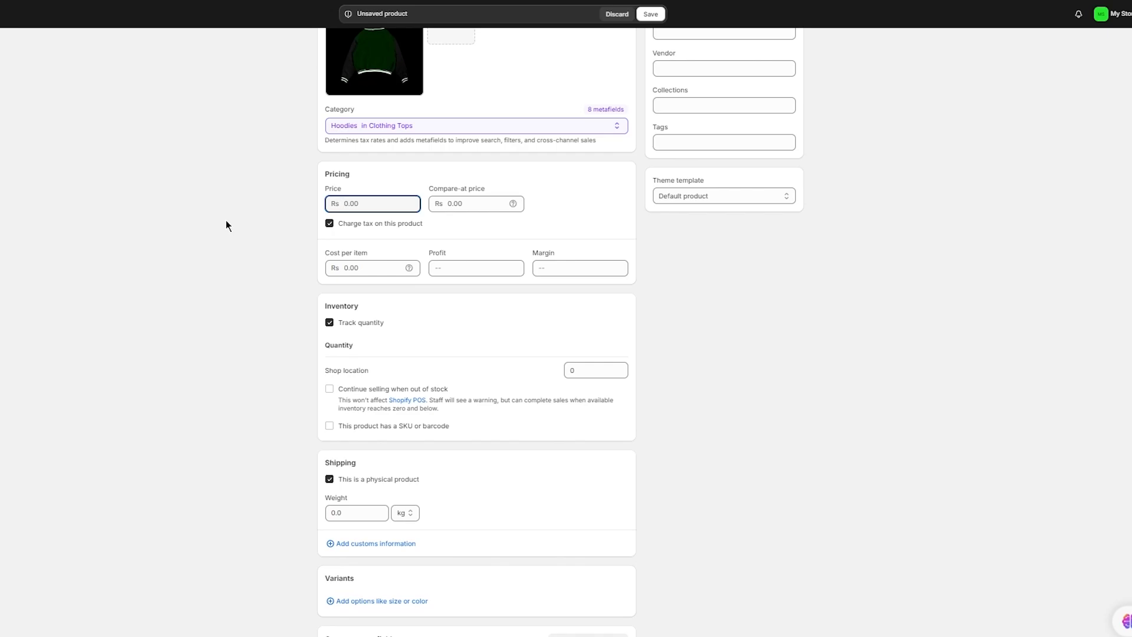
pyautogui.write('50000')
pyautogui.press('BackSpace')
pyautogui.click(475, 204)
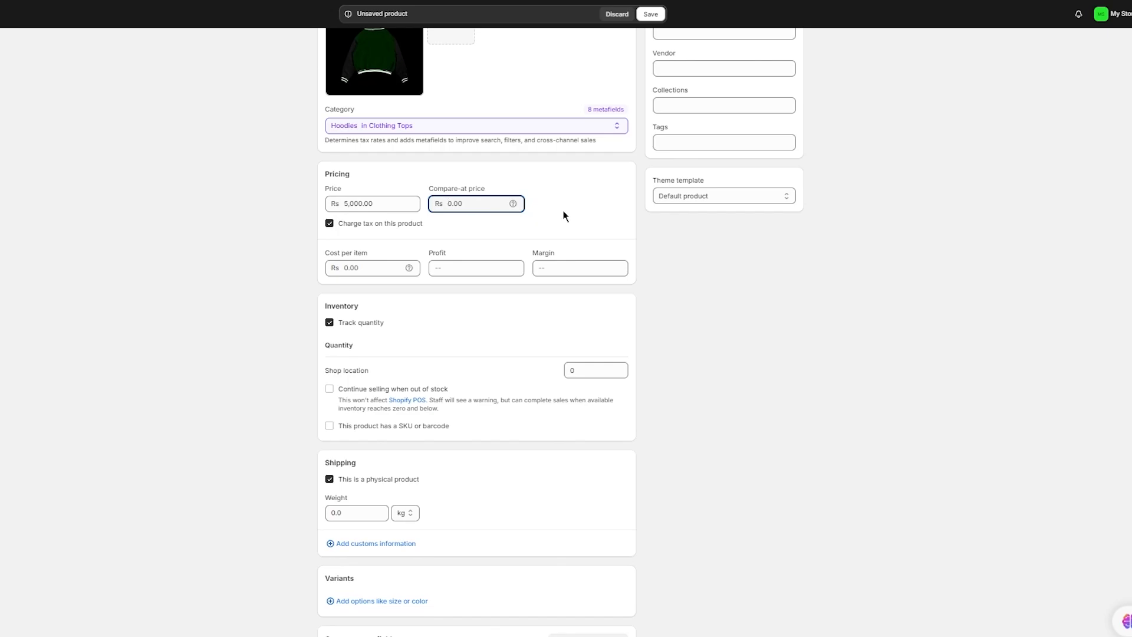
pyautogui.doubleClick(363, 204)
pyautogui.click(490, 206)
pyautogui.write('67000')
pyautogui.press('BackSpace')
pyautogui.moveTo(411, 267)
pyautogui.scroll(-2, 299, 267)
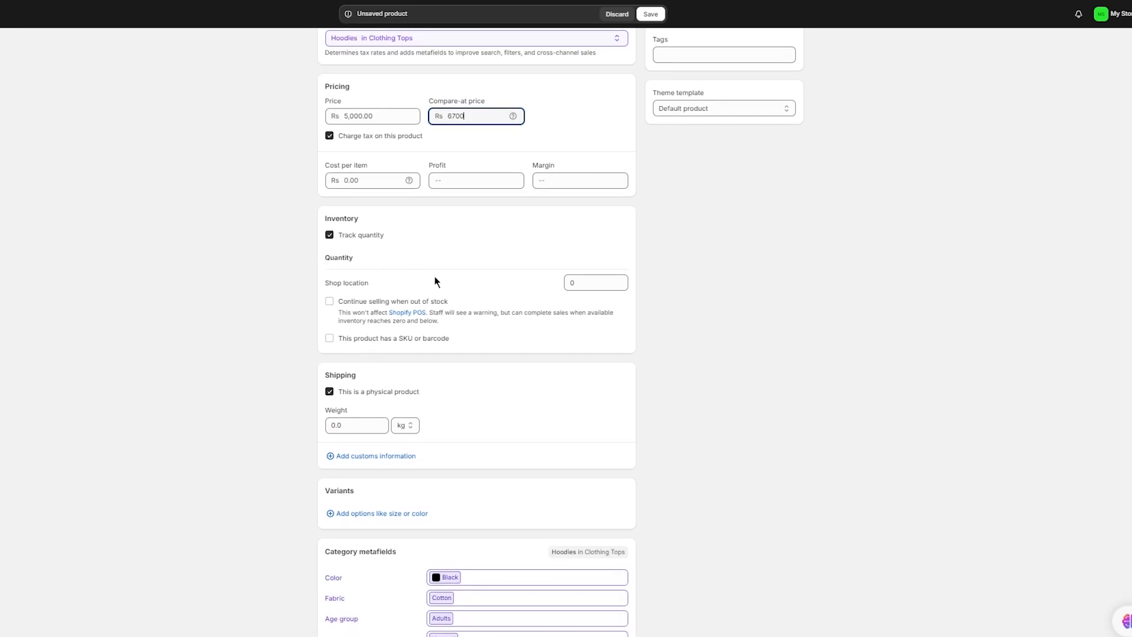
pyautogui.click(598, 277)
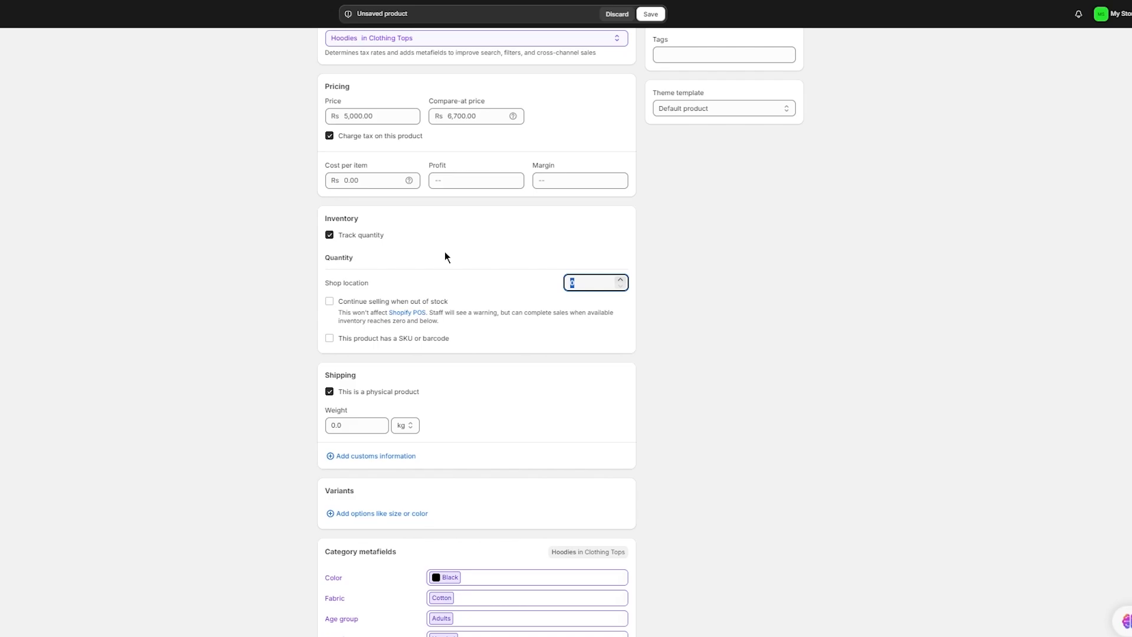
# - Stock 900000 units at the shop location, leave Continue selling off, and set weight to 1 kg
pyautogui.write('900000')
pyautogui.click(329, 302)
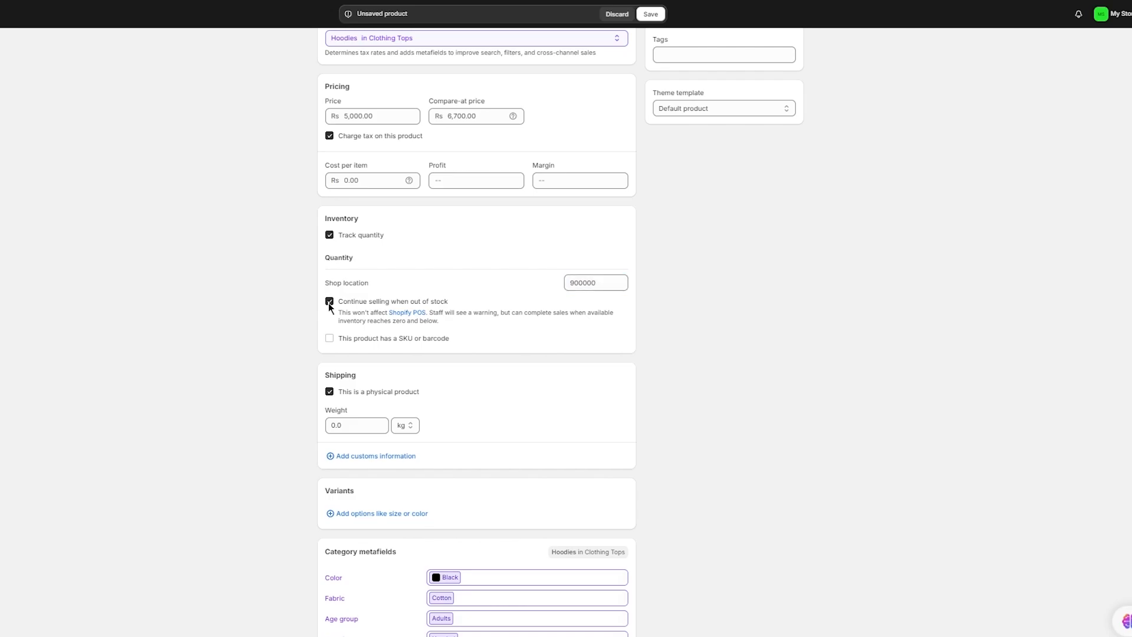
pyautogui.click(329, 301)
pyautogui.scroll(-2, 408, 263)
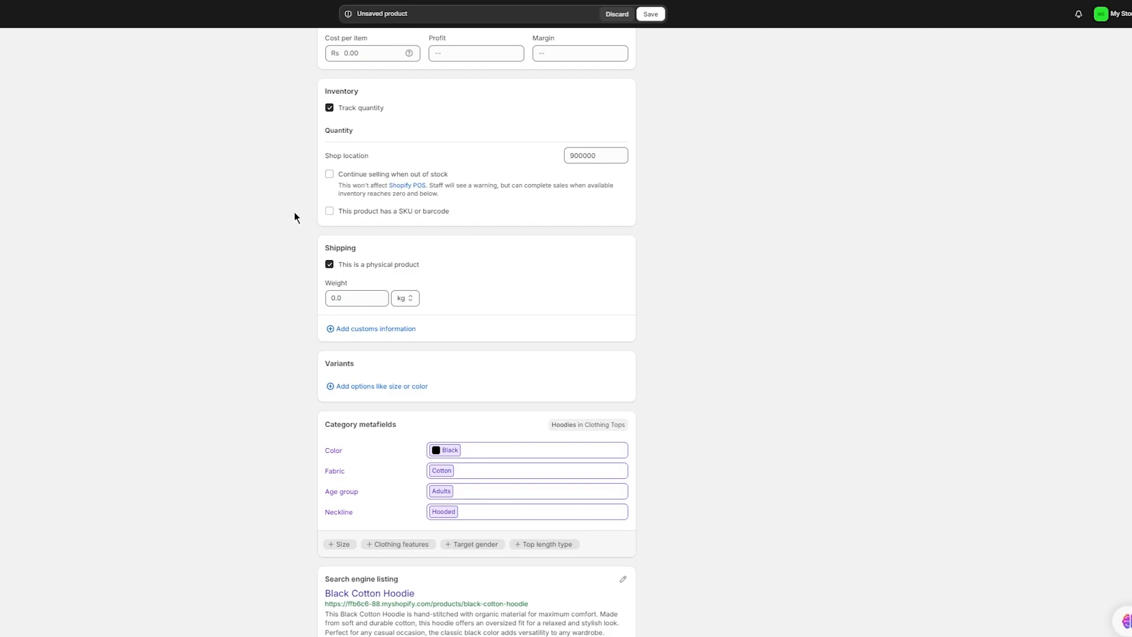
pyautogui.click(357, 299)
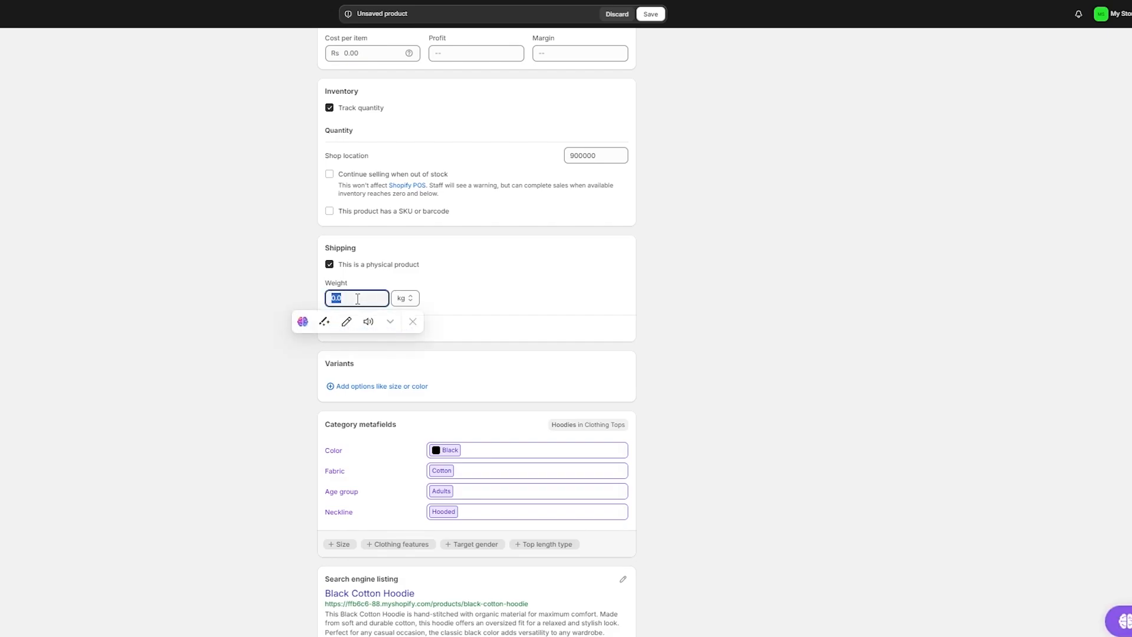
pyautogui.write('1')
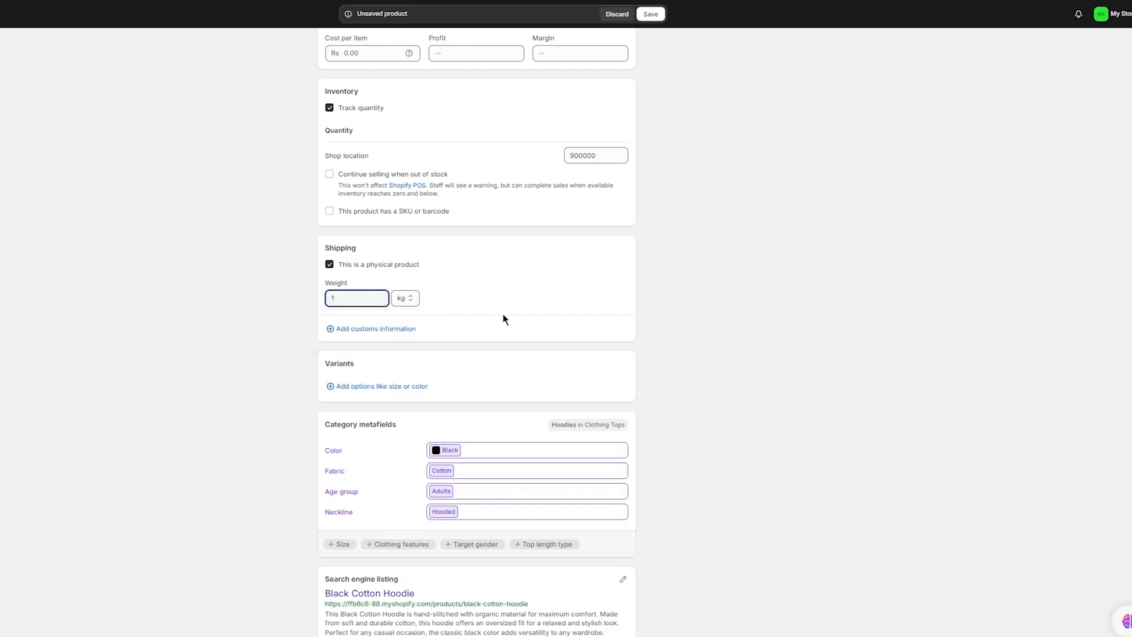
pyautogui.click(530, 316)
pyautogui.scroll(-1, 531, 316)
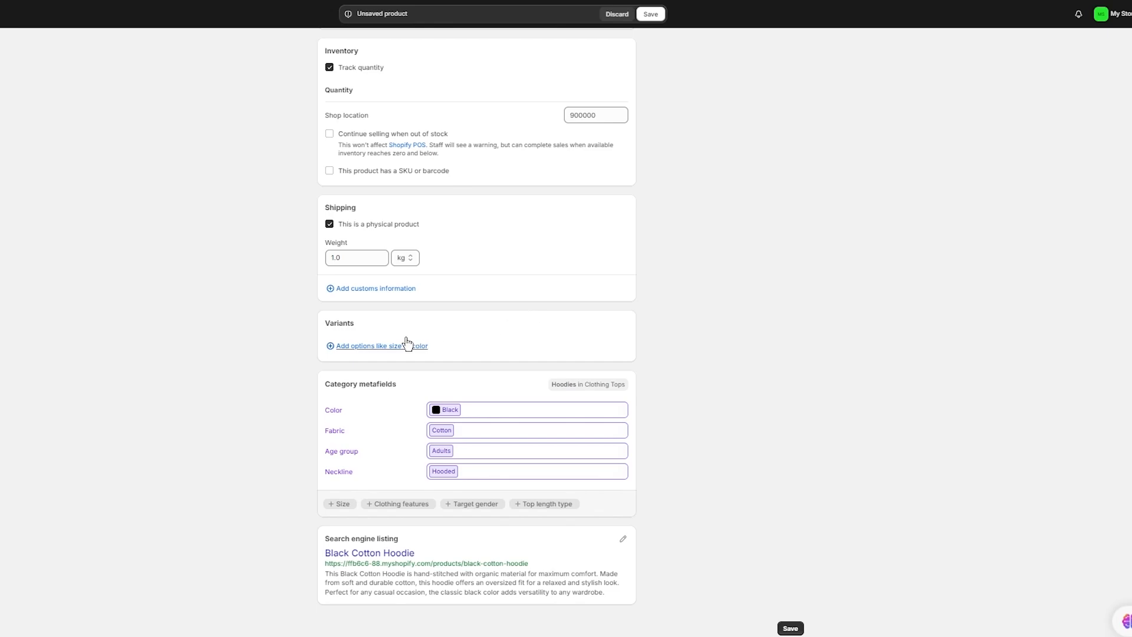
pyautogui.click(373, 346)
pyautogui.click(381, 190)
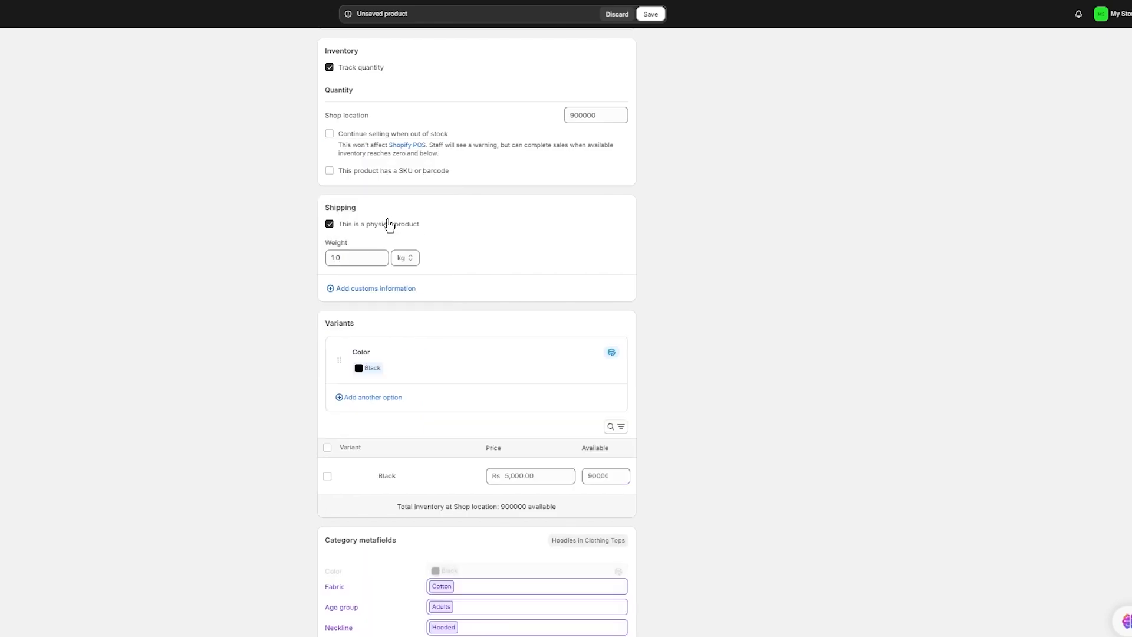
pyautogui.scroll(-1, 399, 382)
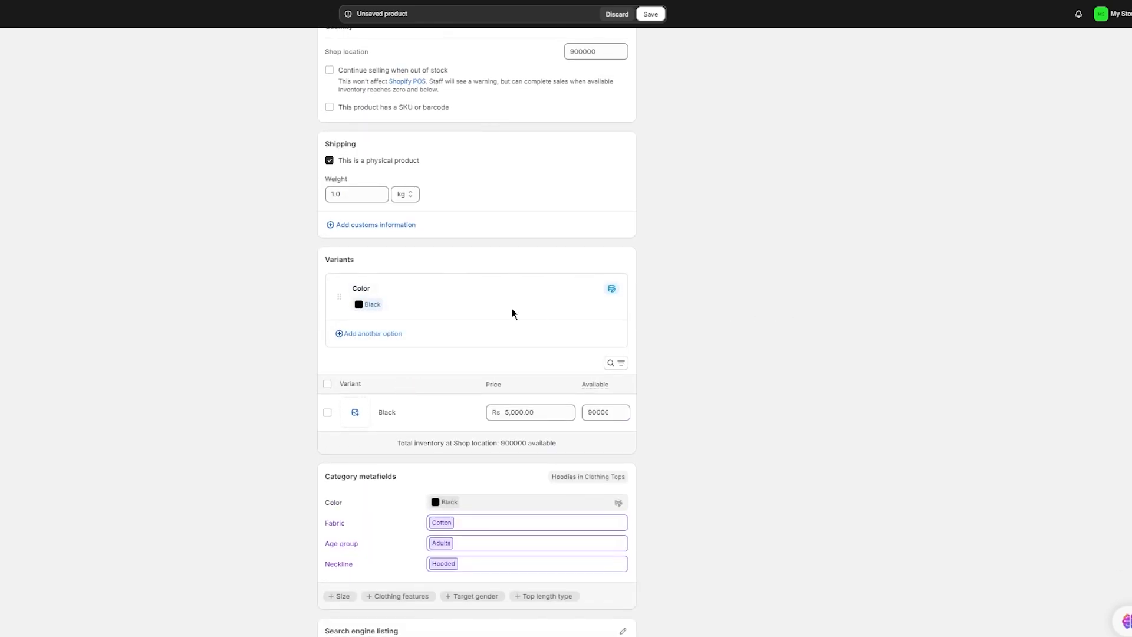
pyautogui.scroll(-1, 350, 348)
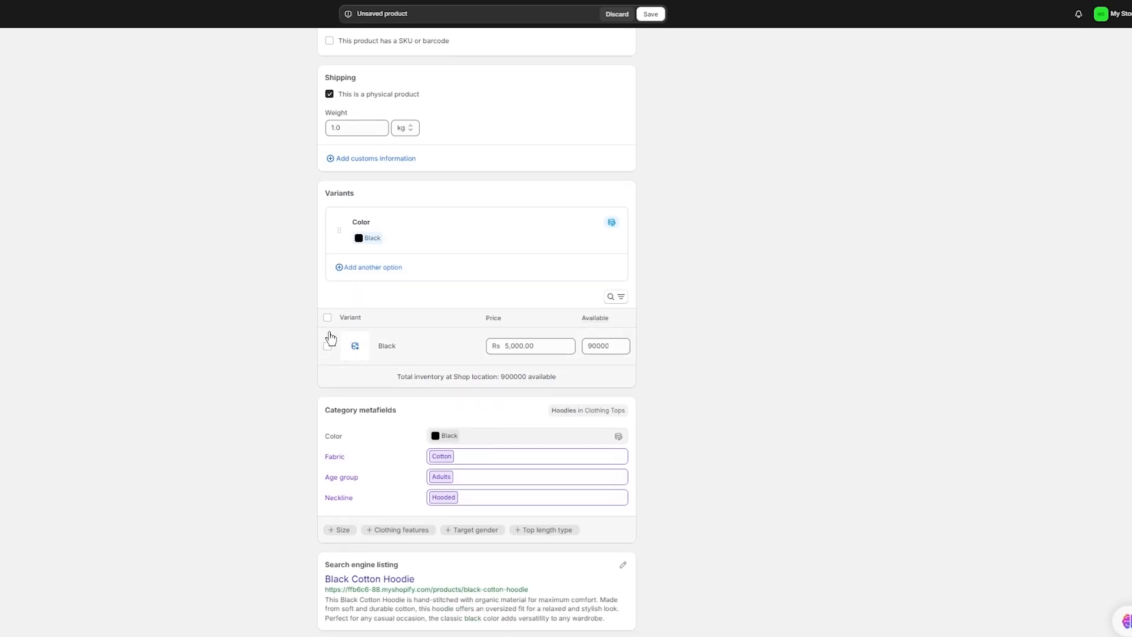
# - Add Size and Neckline as new variant options for the hoodie
pyautogui.click(373, 268)
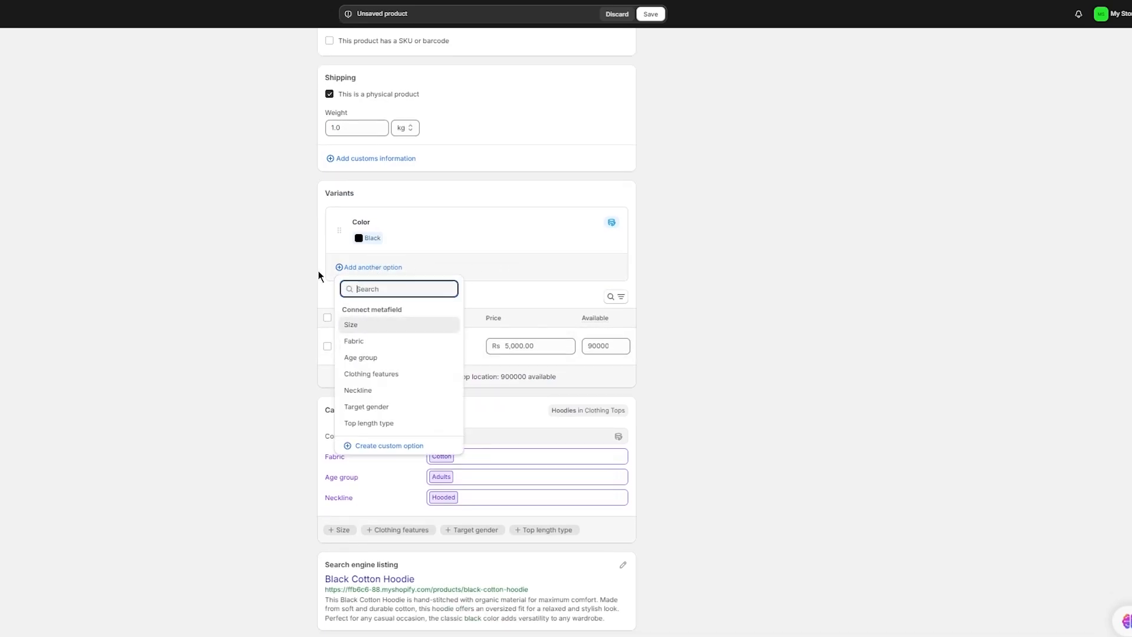
pyautogui.click(370, 326)
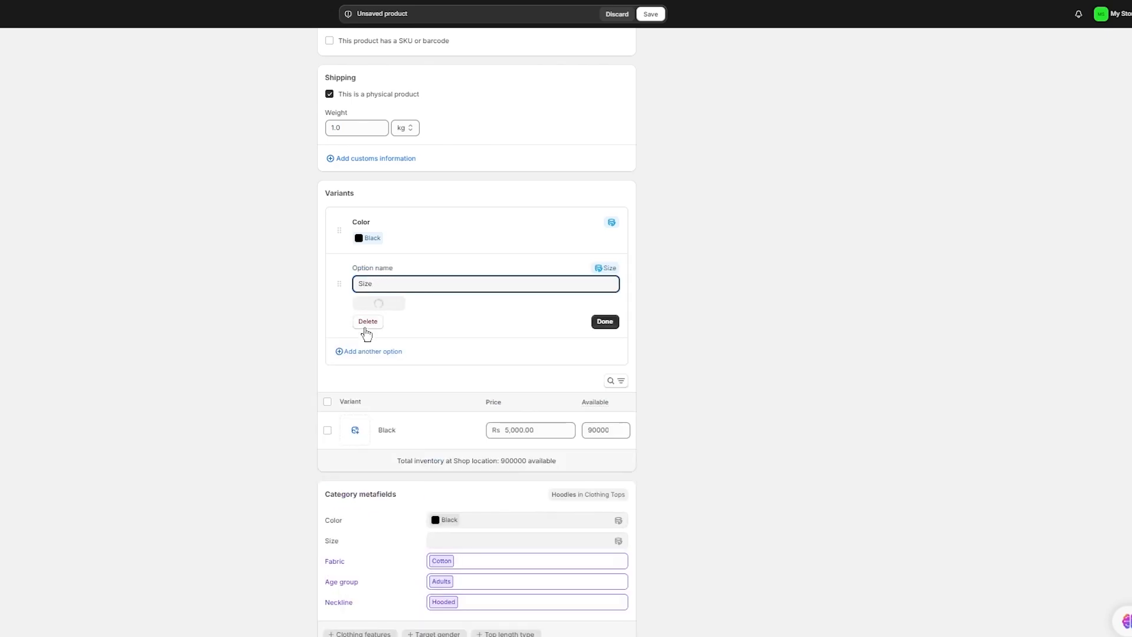
pyautogui.click(357, 361)
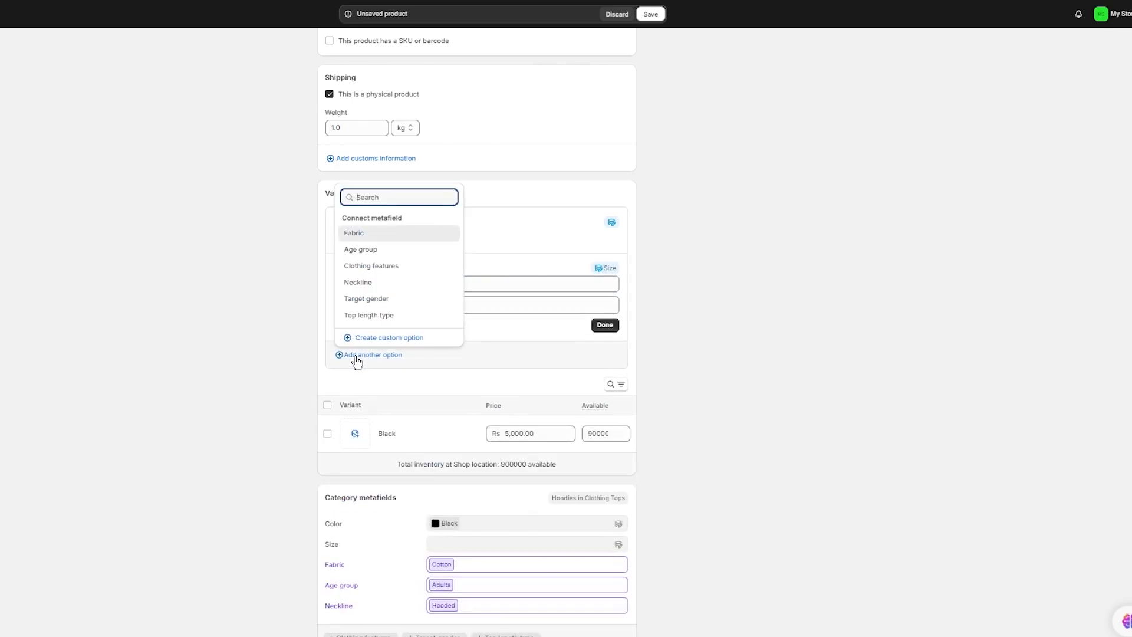
pyautogui.click(394, 282)
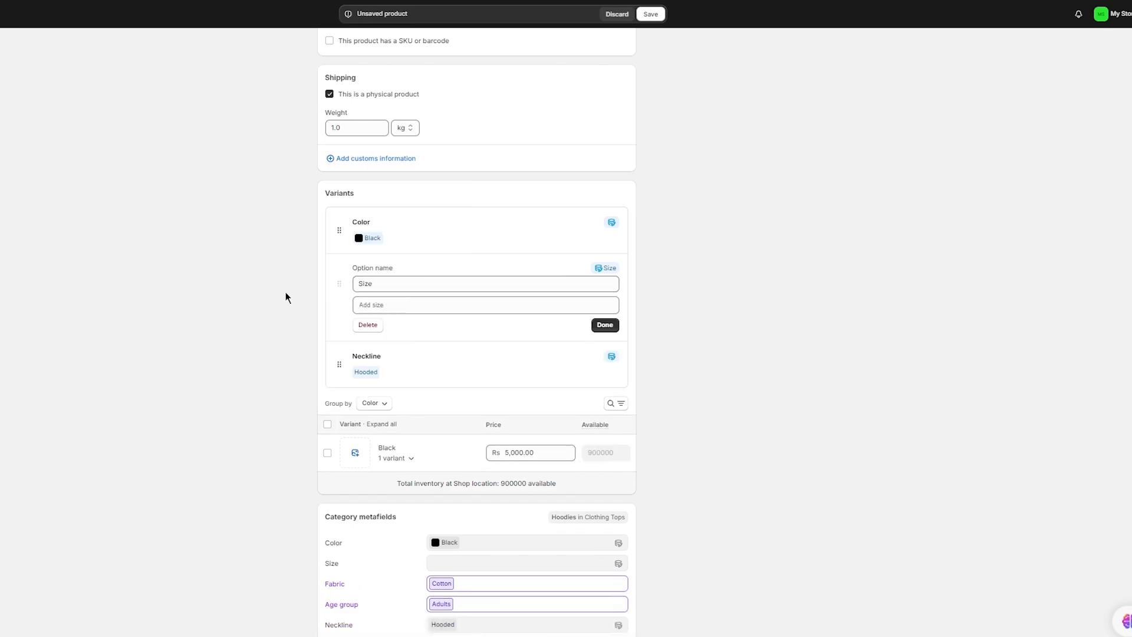
# - Add XL and L as values of the Size option
pyautogui.click(415, 304)
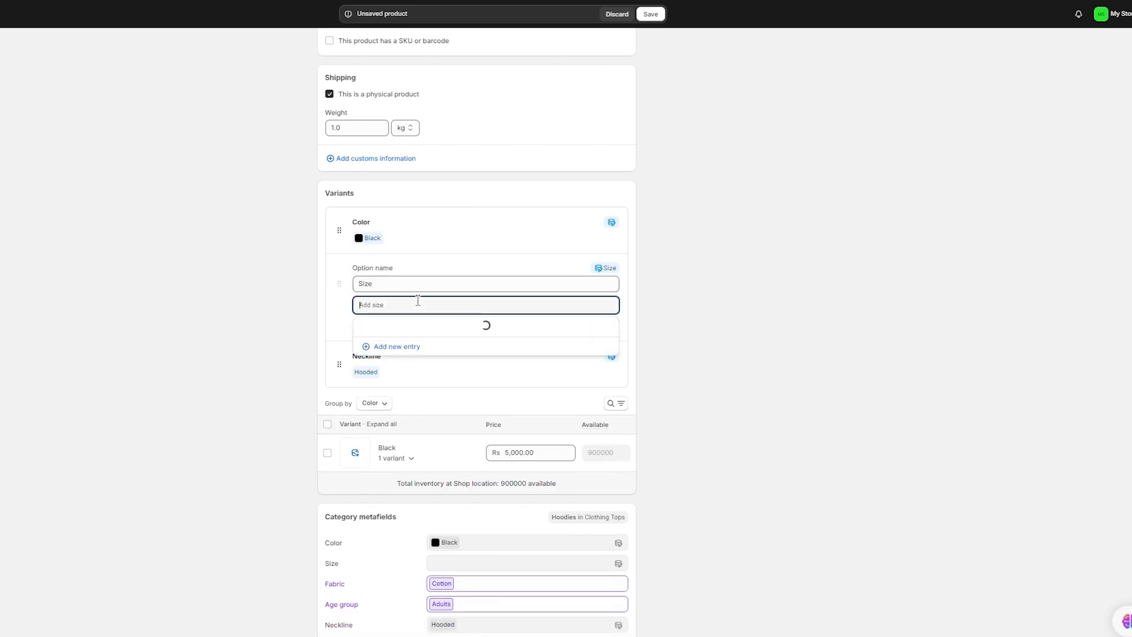
pyautogui.scroll(-3, 429, 383)
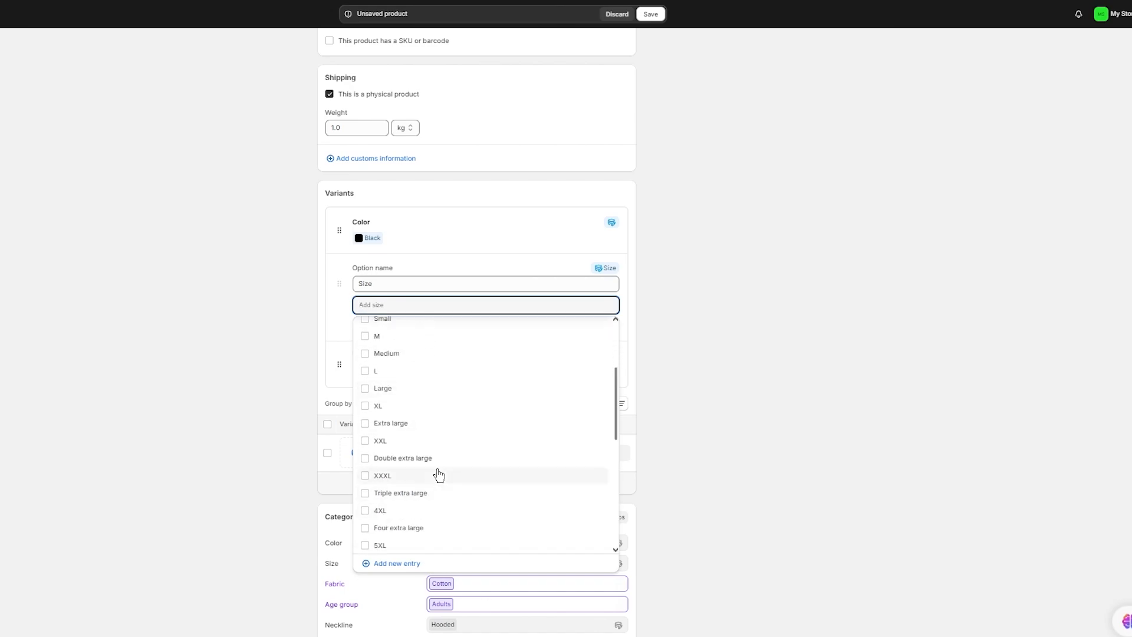
pyautogui.click(419, 407)
pyautogui.click(417, 403)
pyautogui.click(416, 387)
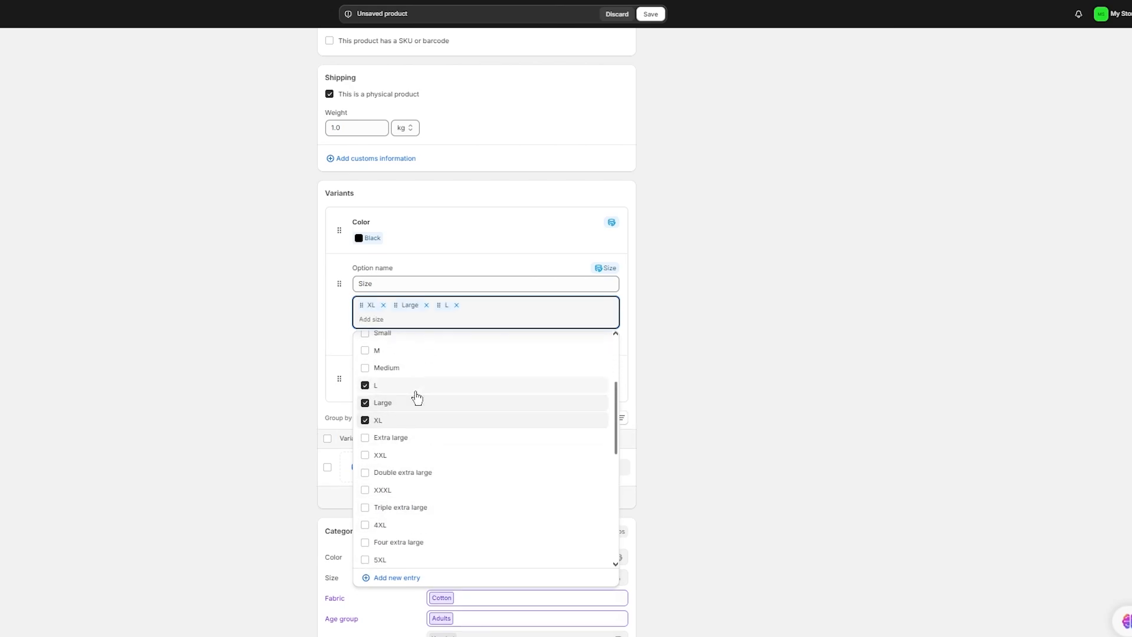
pyautogui.click(392, 368)
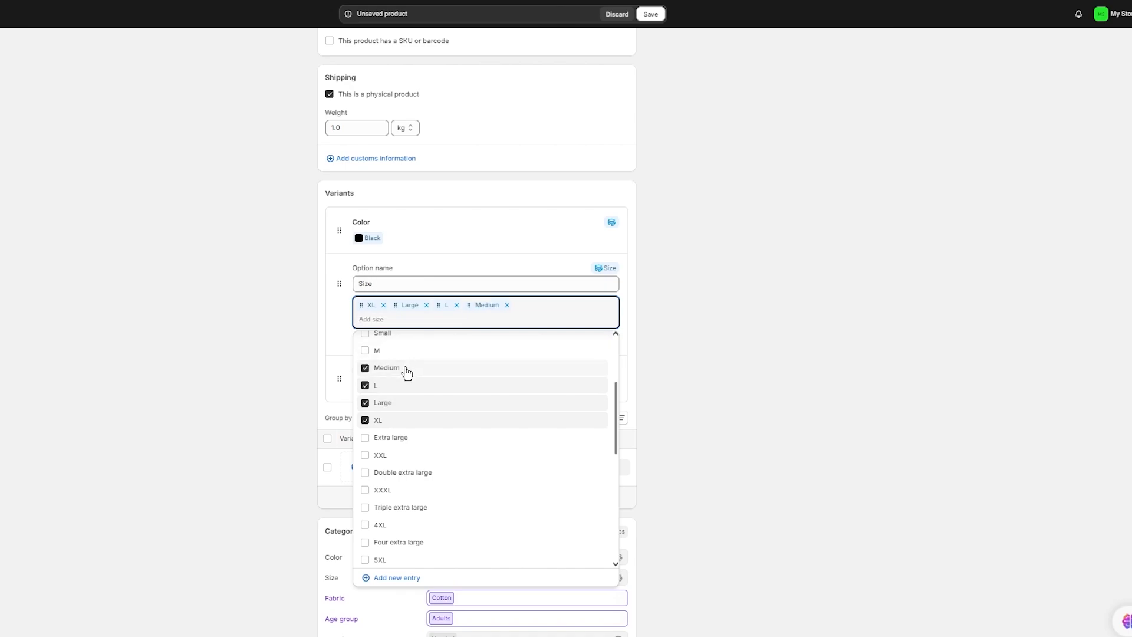
pyautogui.click(406, 370)
pyautogui.click(394, 404)
# - Add sizes M, S, XXL and XXXL and finish the Size option
pyautogui.scroll(1, 416, 393)
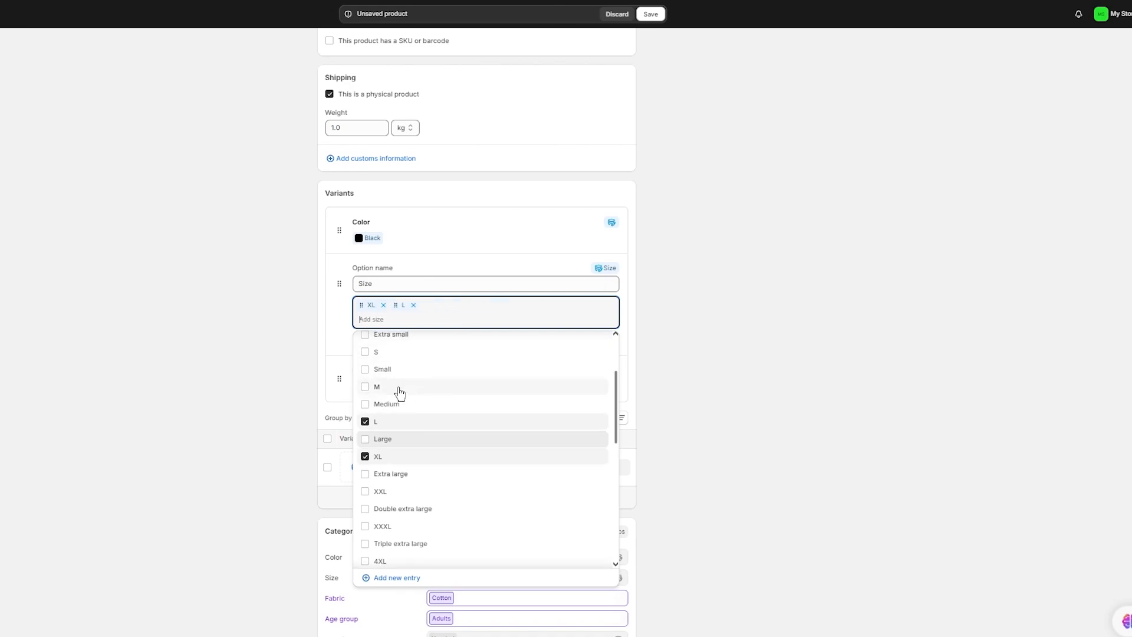
pyautogui.click(400, 387)
pyautogui.scroll(1, 401, 390)
pyautogui.click(417, 397)
pyautogui.scroll(2, 419, 398)
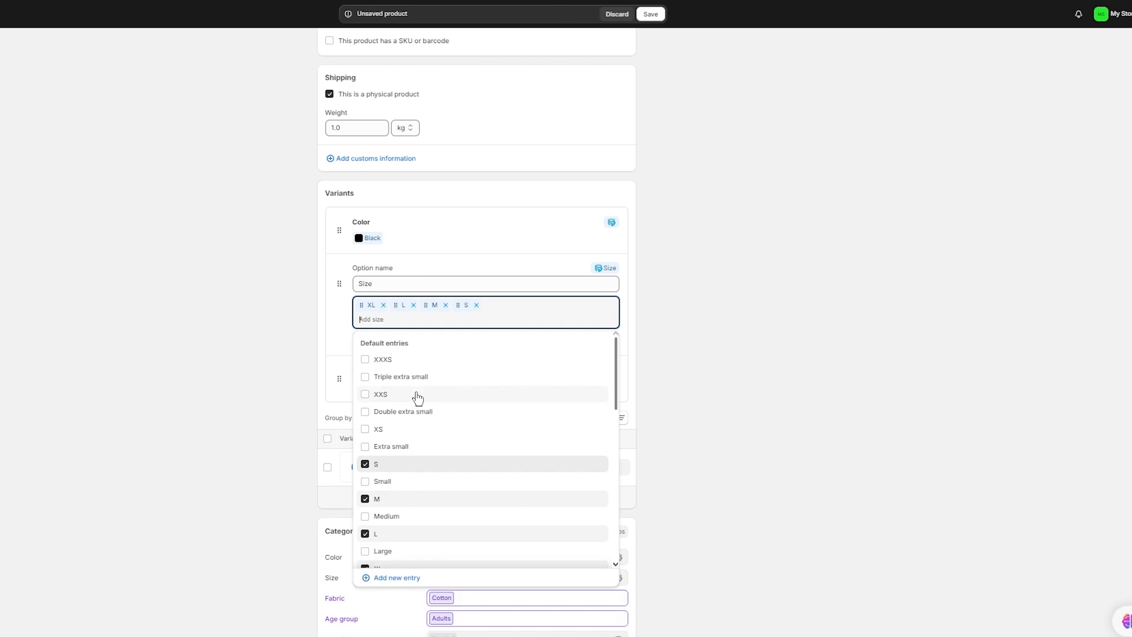
pyautogui.scroll(-5, 417, 397)
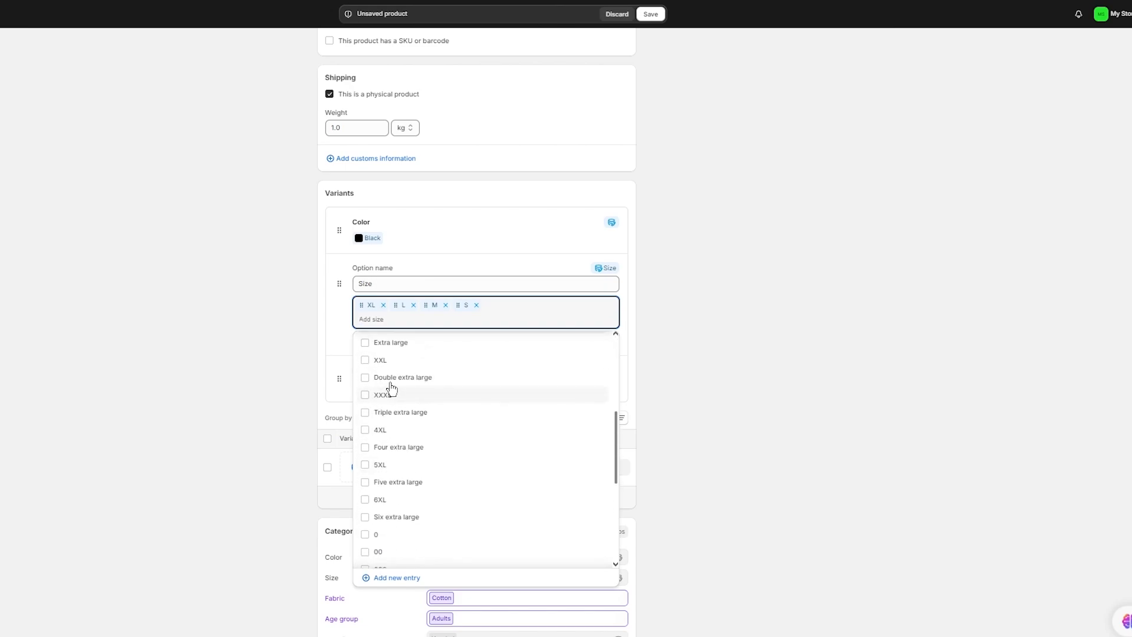
pyautogui.click(397, 361)
pyautogui.scroll(2, 398, 364)
pyautogui.scroll(-1, 398, 363)
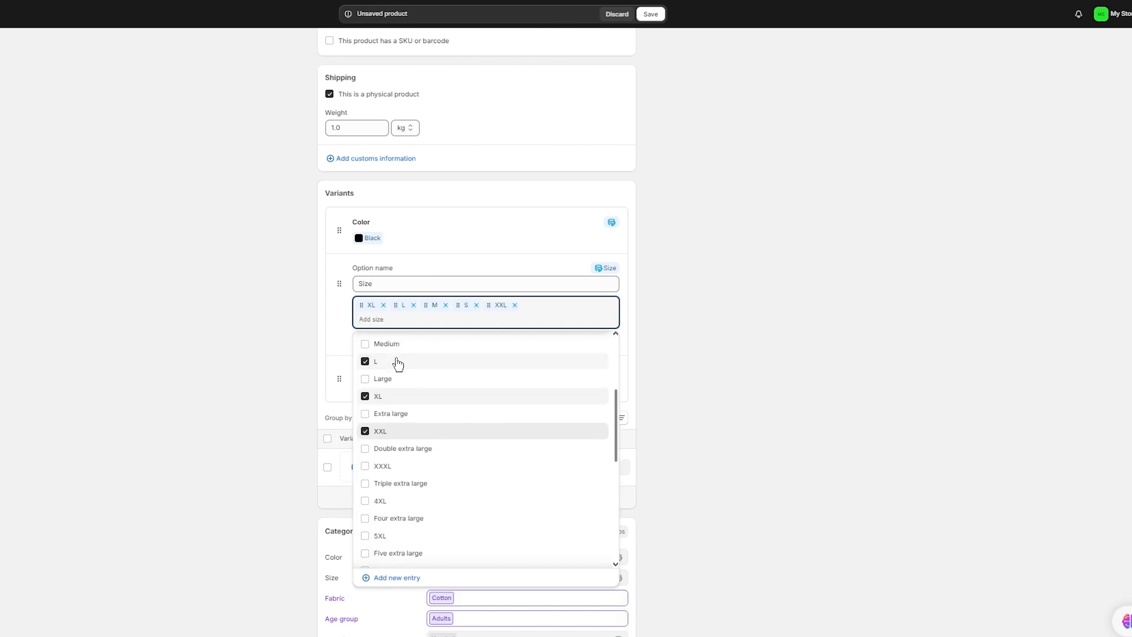
pyautogui.click(405, 467)
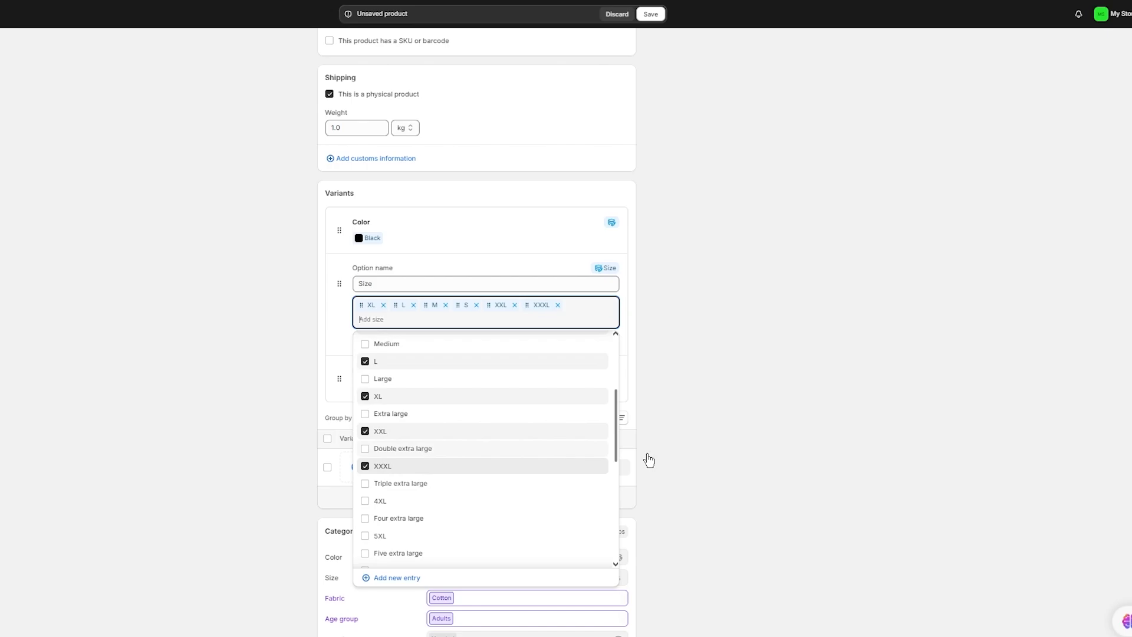
pyautogui.click(698, 458)
pyautogui.click(605, 339)
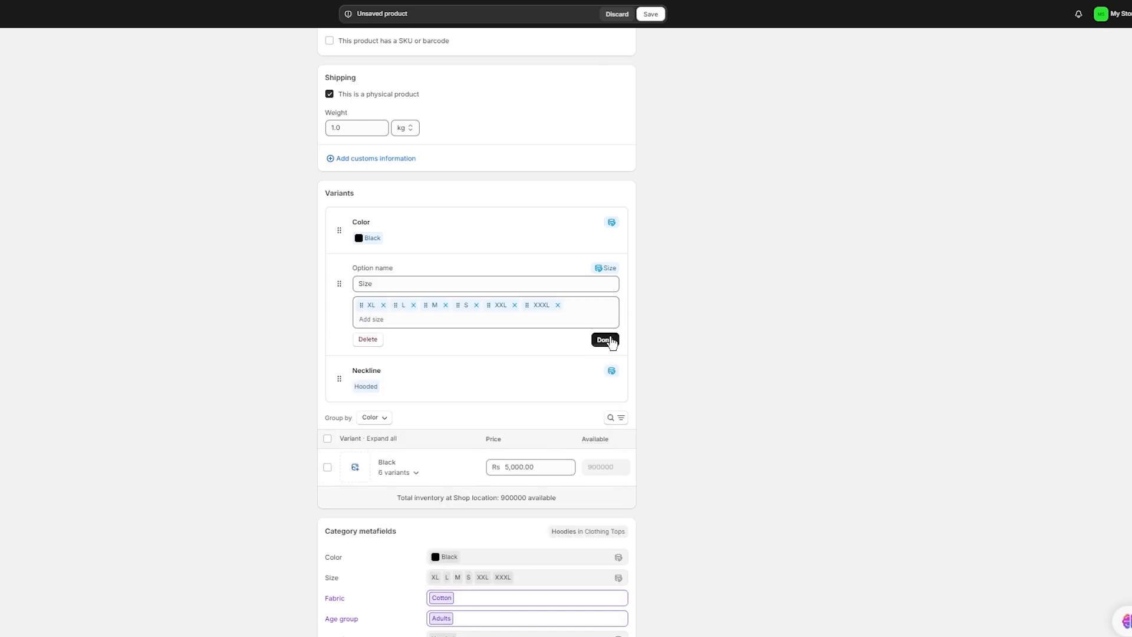
# - Add Beige, Brown, Green and Navy to the Color option alongside Black
pyautogui.click(570, 233)
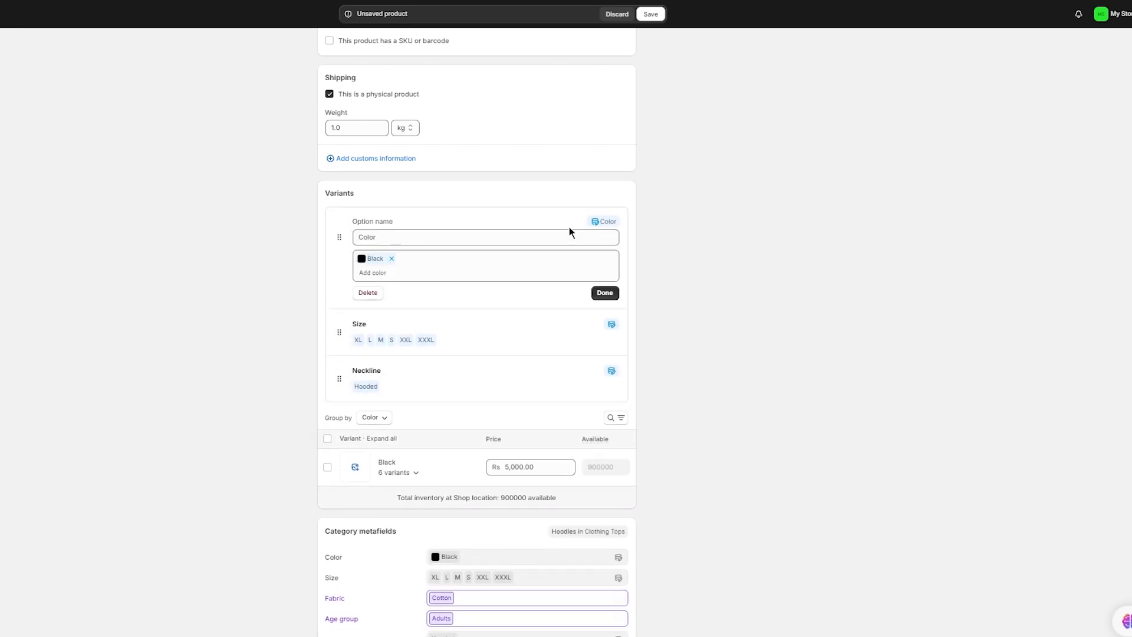
pyautogui.click(435, 266)
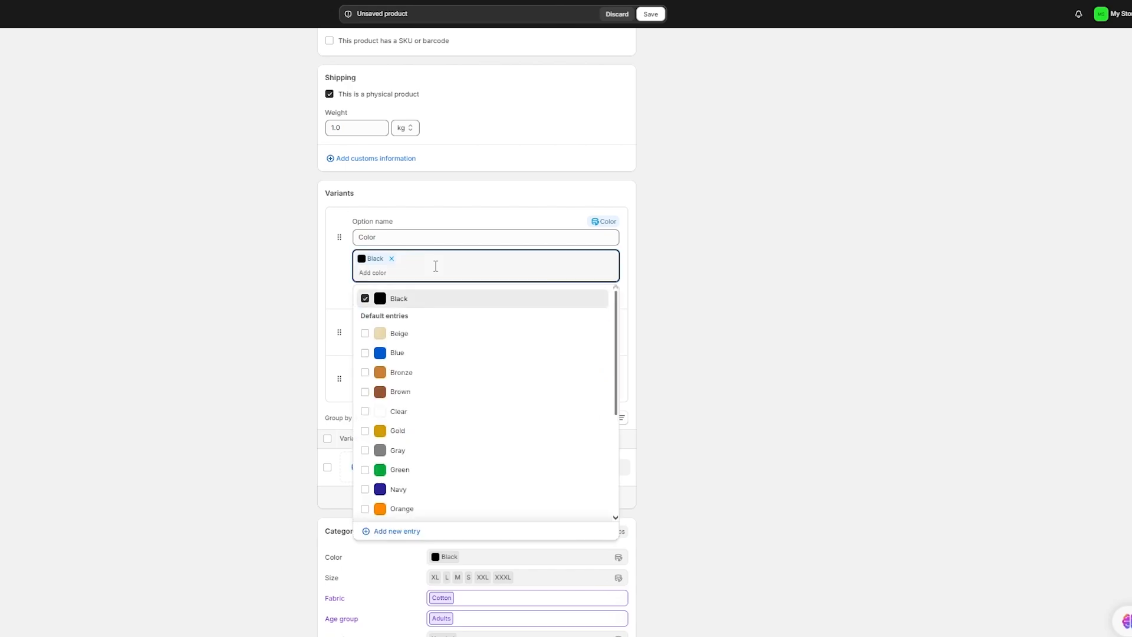
pyautogui.click(416, 335)
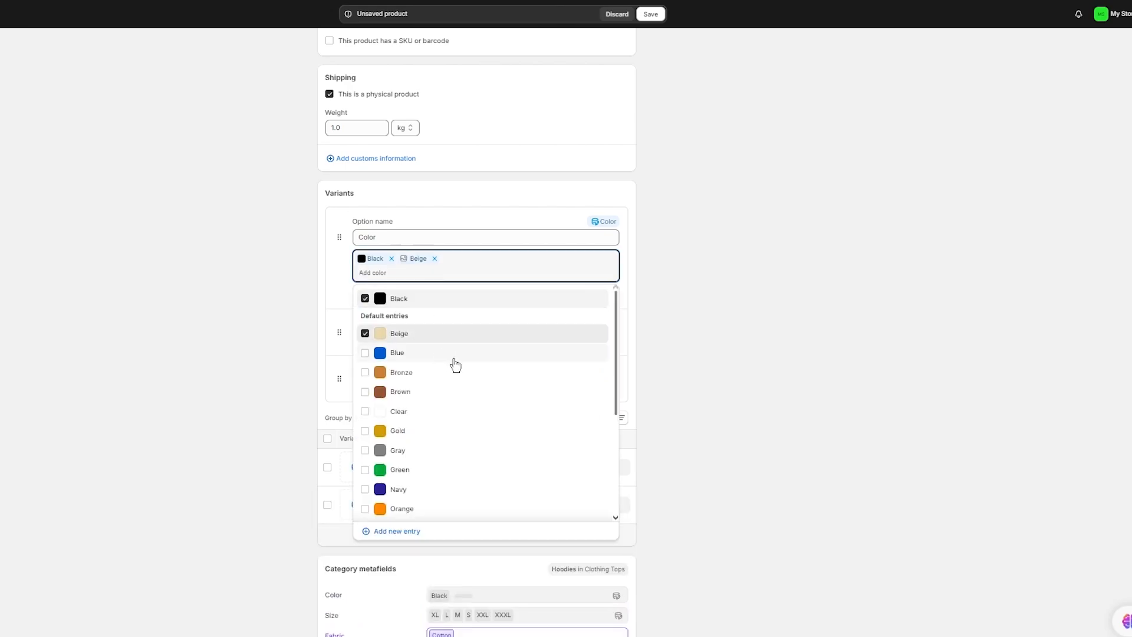
pyautogui.click(432, 392)
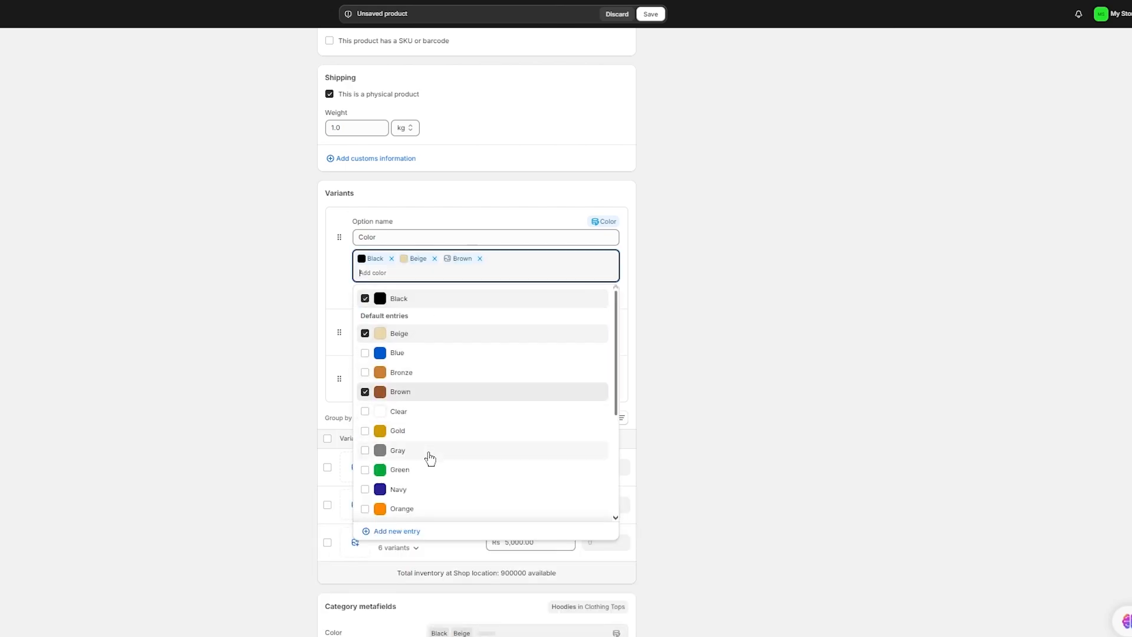
pyautogui.click(419, 470)
pyautogui.click(453, 489)
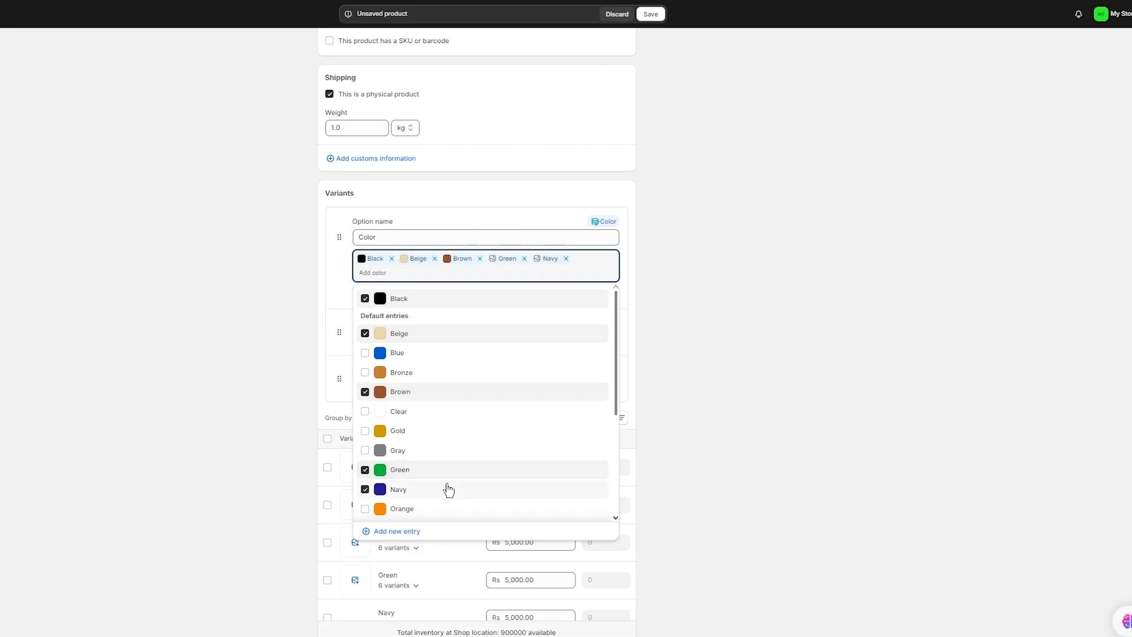
pyautogui.click(681, 421)
pyautogui.click(617, 293)
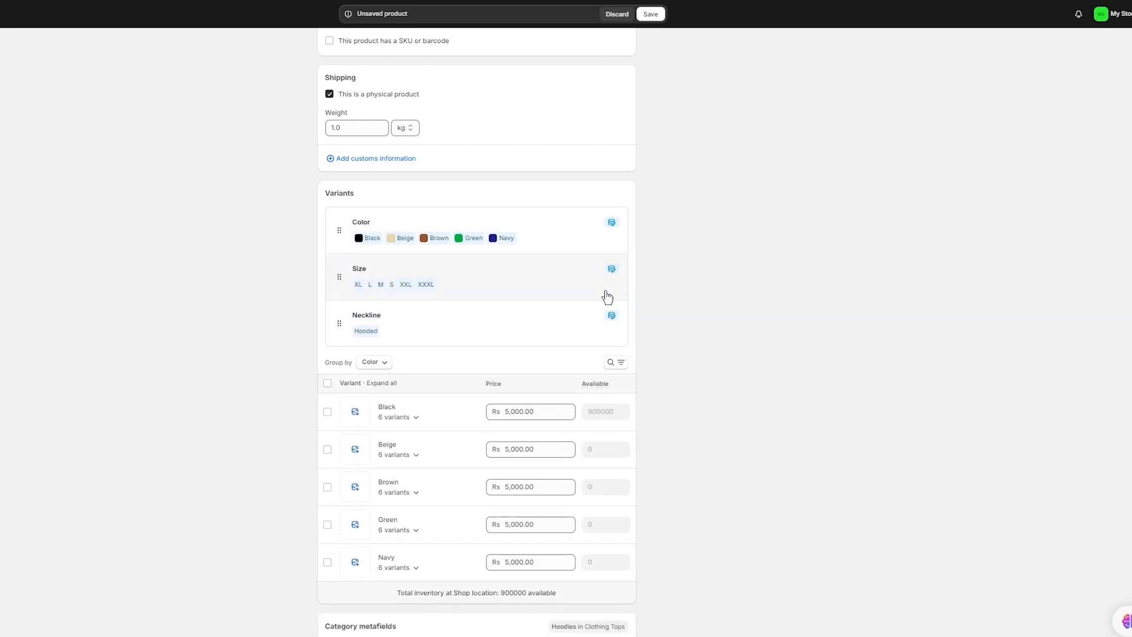
# - Add Asymmetric and Cowl to the Neckline option, dropping Crew to stay under 100 variants
pyautogui.scroll(-1, 744, 301)
pyautogui.click(561, 285)
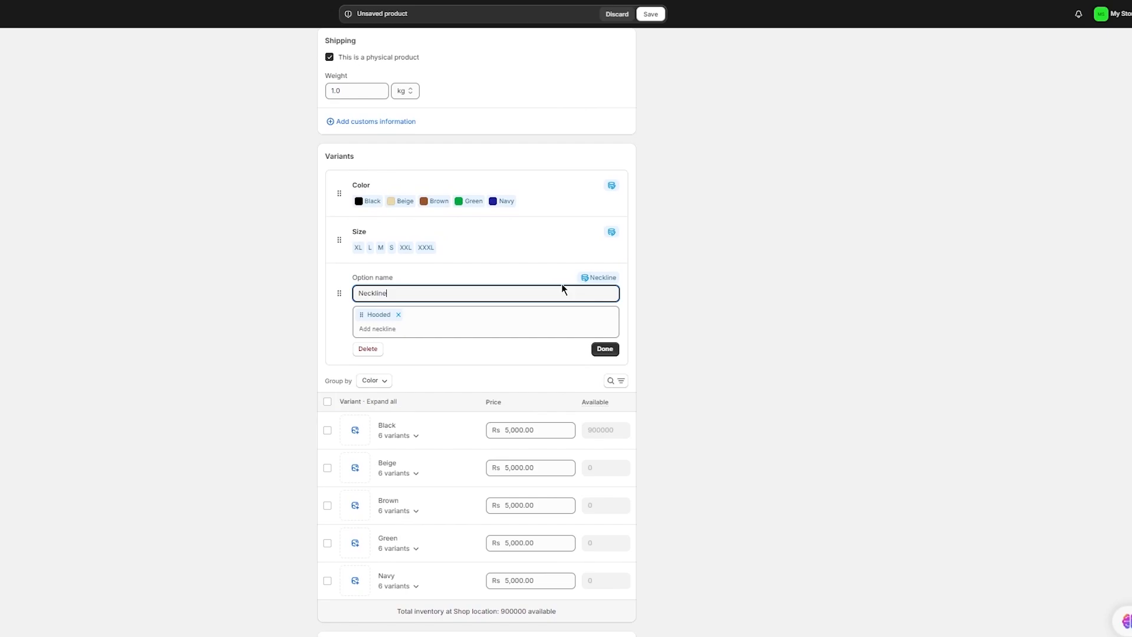
pyautogui.click(459, 327)
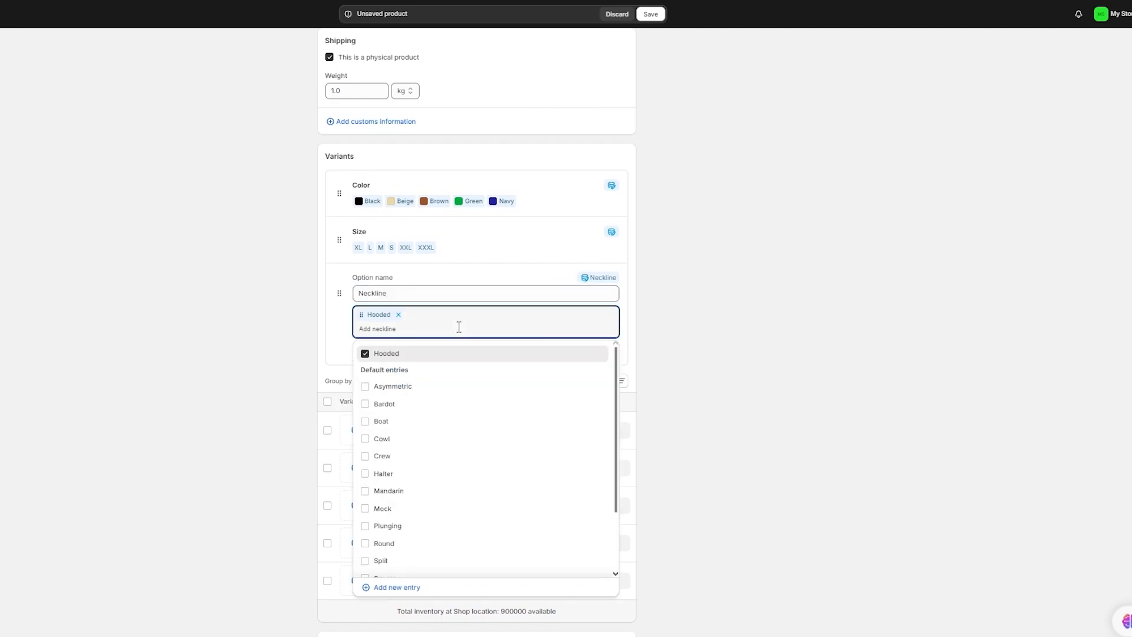
pyautogui.click(448, 389)
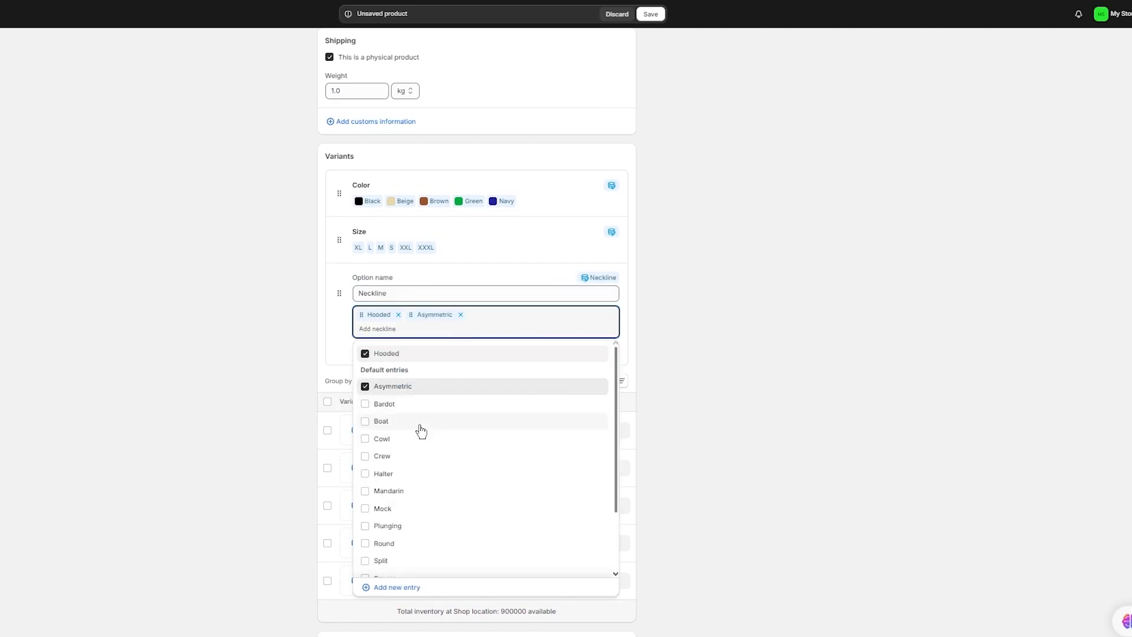
pyautogui.click(411, 442)
pyautogui.click(407, 458)
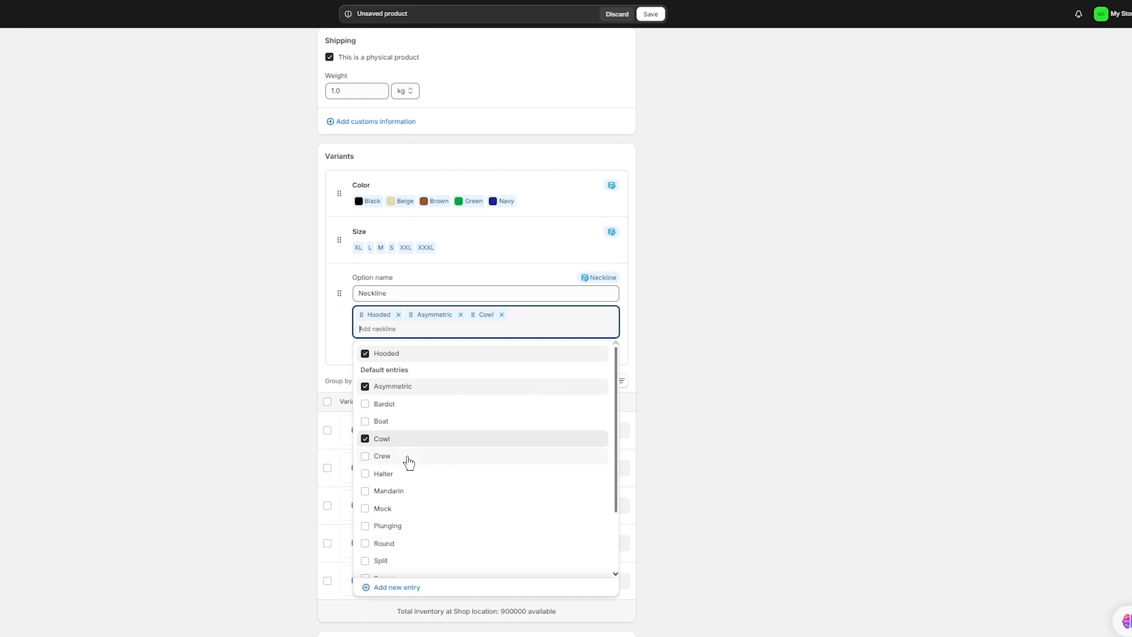
pyautogui.click(728, 342)
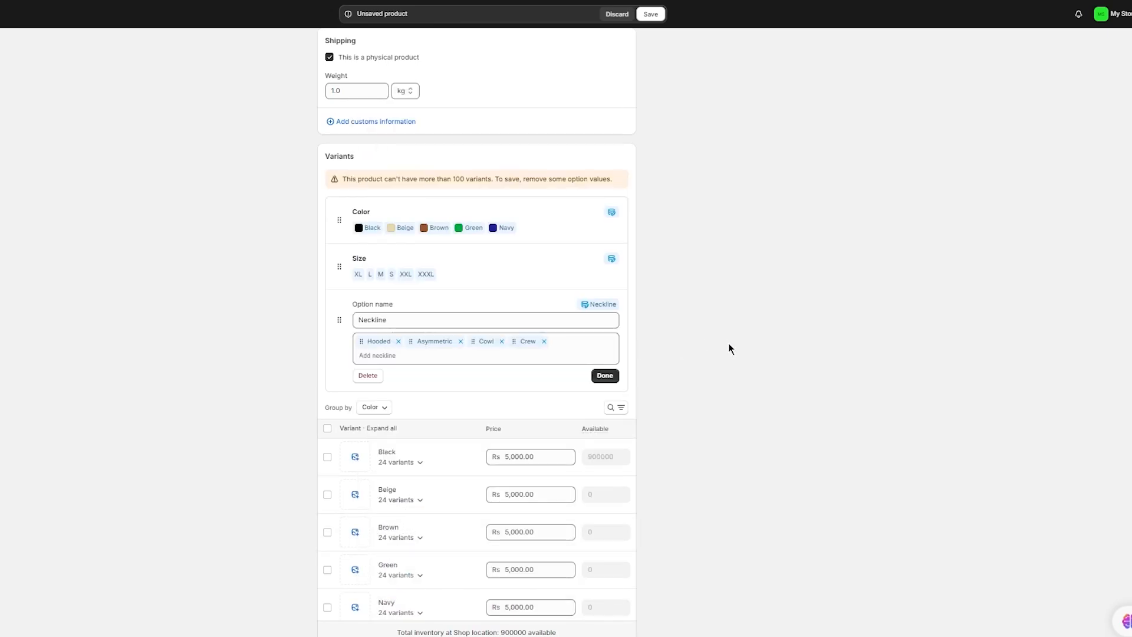
pyautogui.click(543, 341)
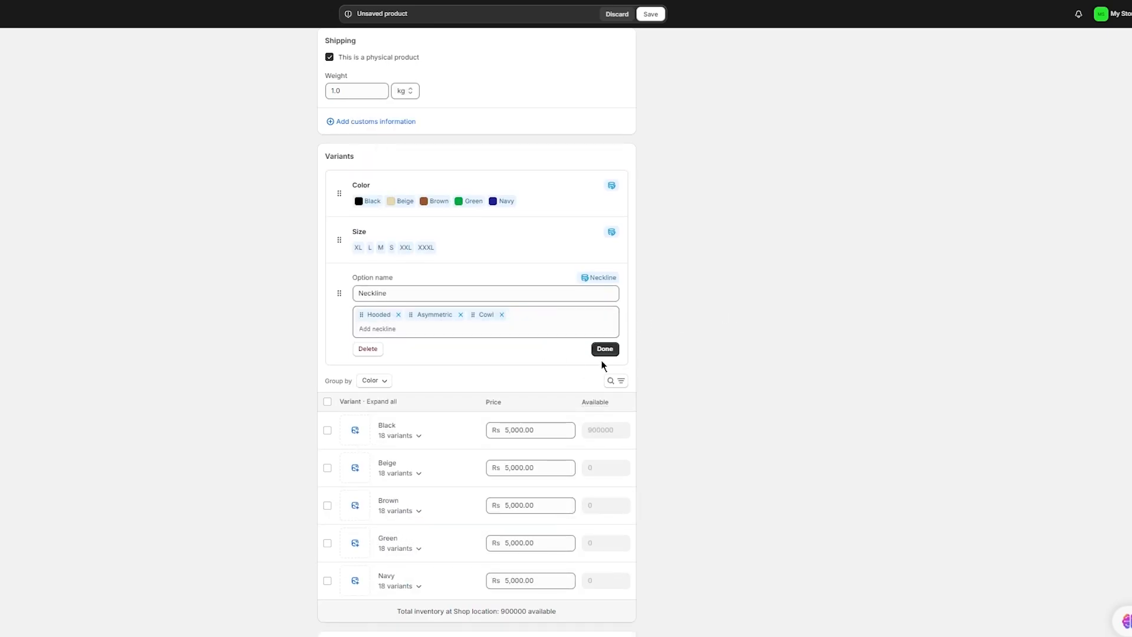
pyautogui.click(604, 350)
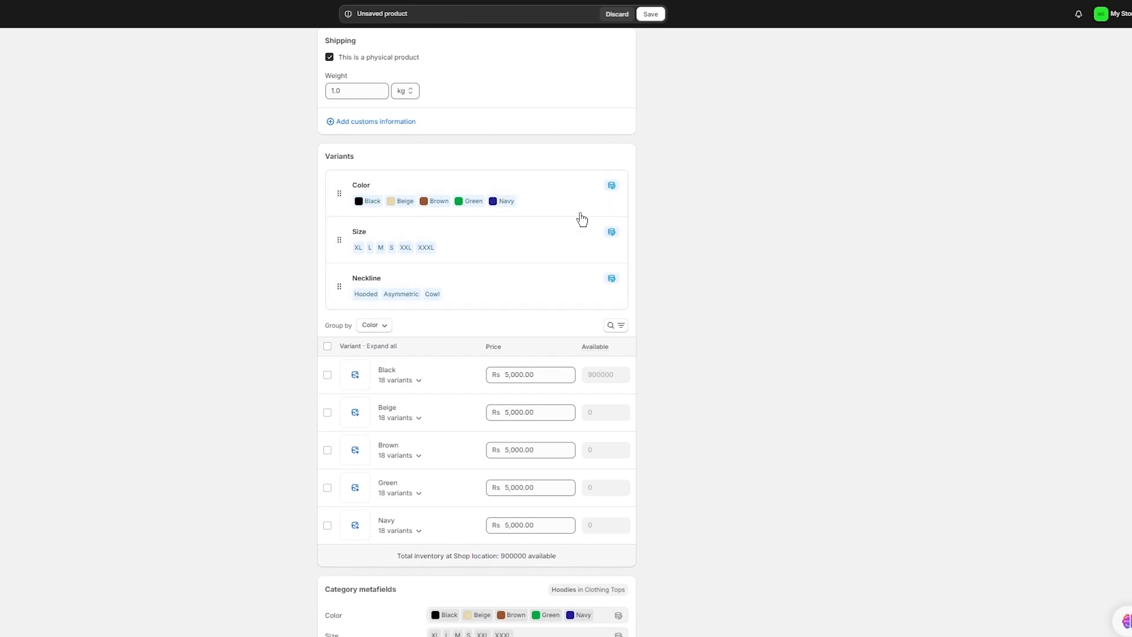
pyautogui.scroll(-2, 661, 257)
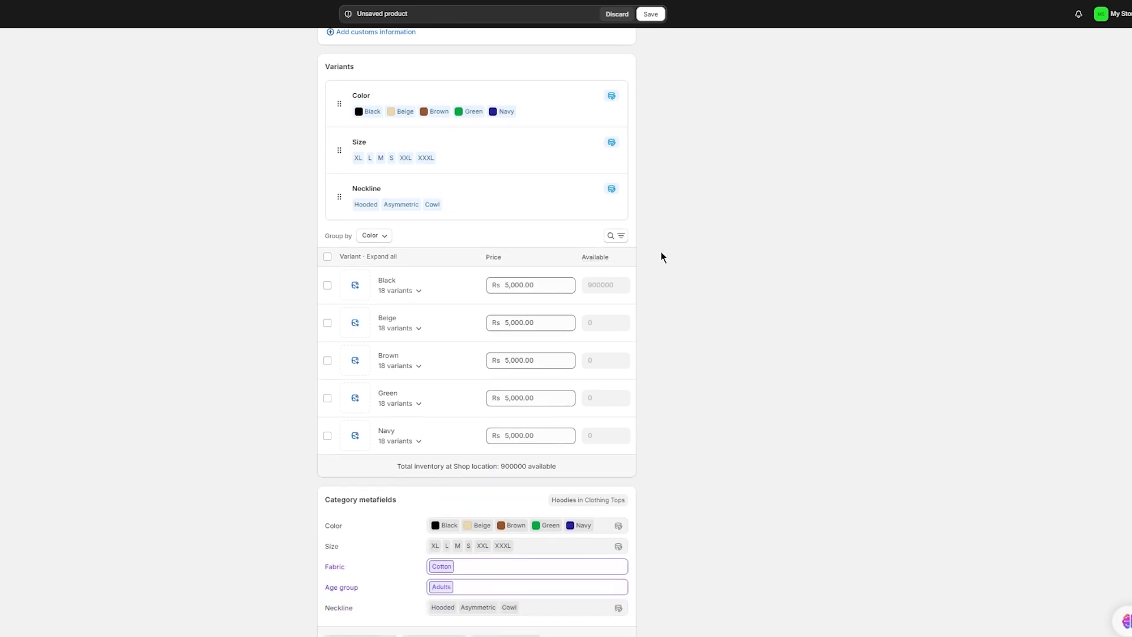
pyautogui.scroll(-2, 427, 282)
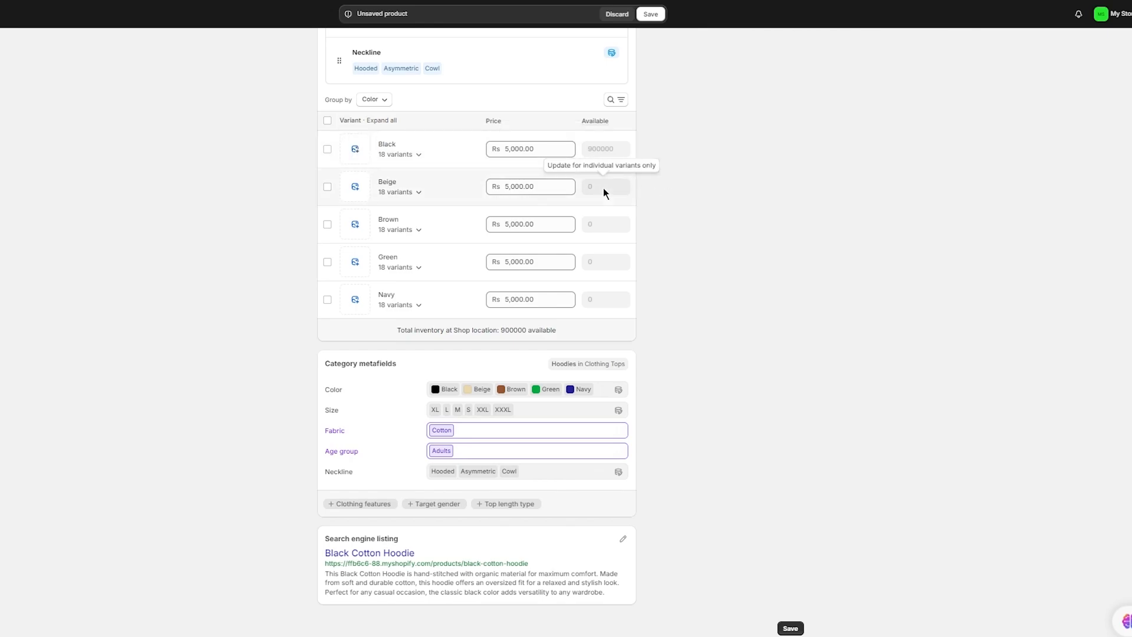
pyautogui.scroll(10, 698, 161)
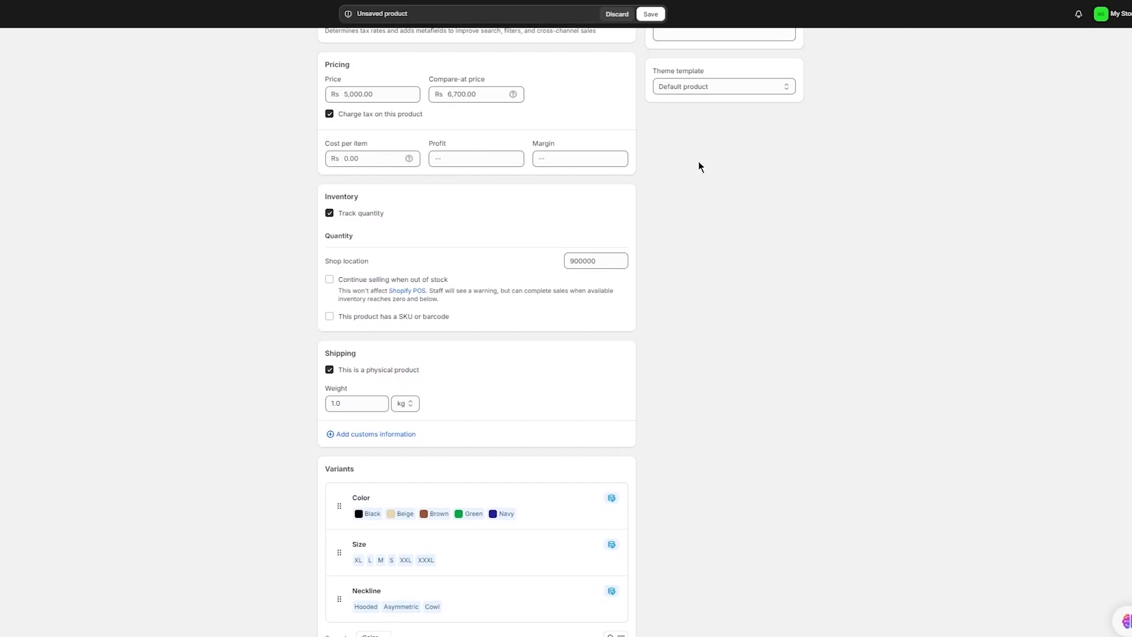
pyautogui.scroll(-10, 699, 162)
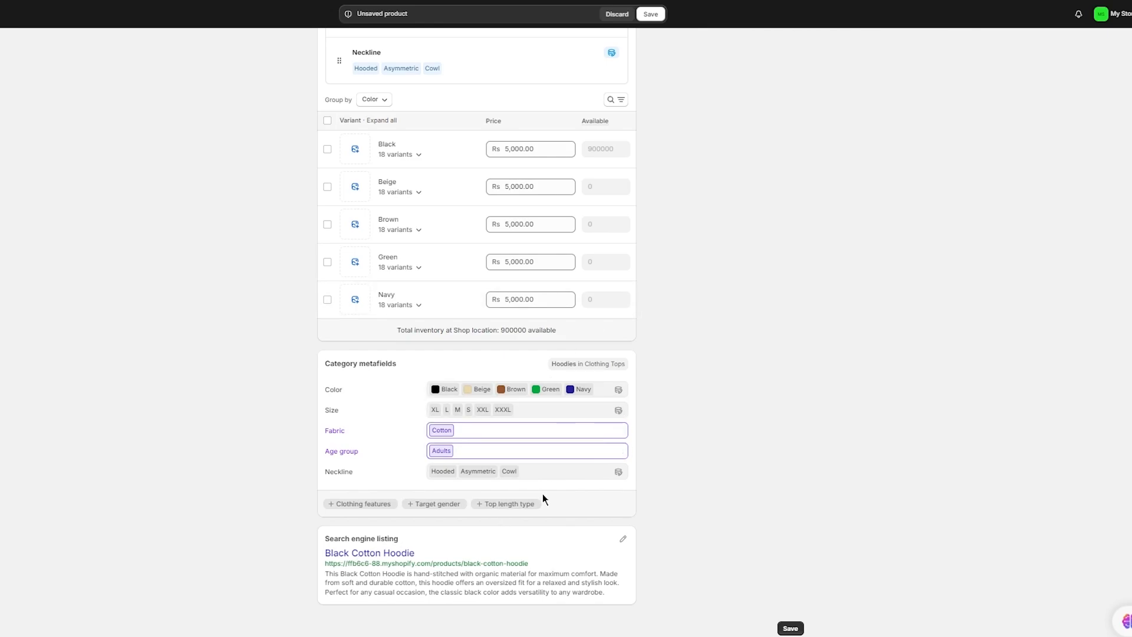
pyautogui.scroll(15, 723, 413)
# - Set the product type to Hoodie and add a new vendor name
pyautogui.click(693, 311)
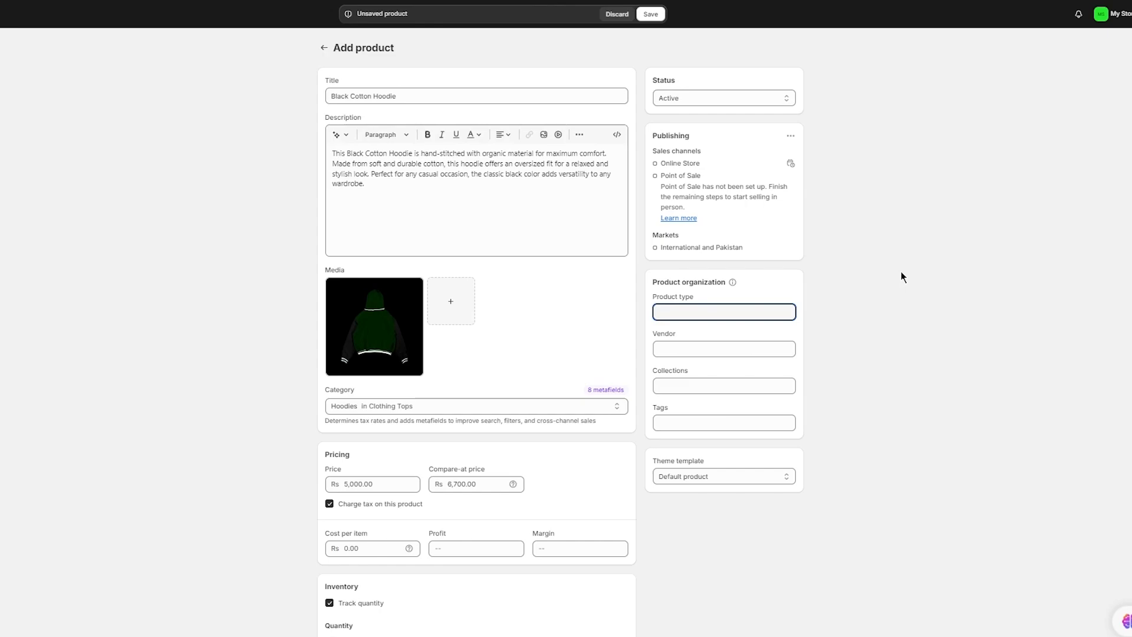
pyautogui.write('Hoodie')
pyautogui.click(699, 348)
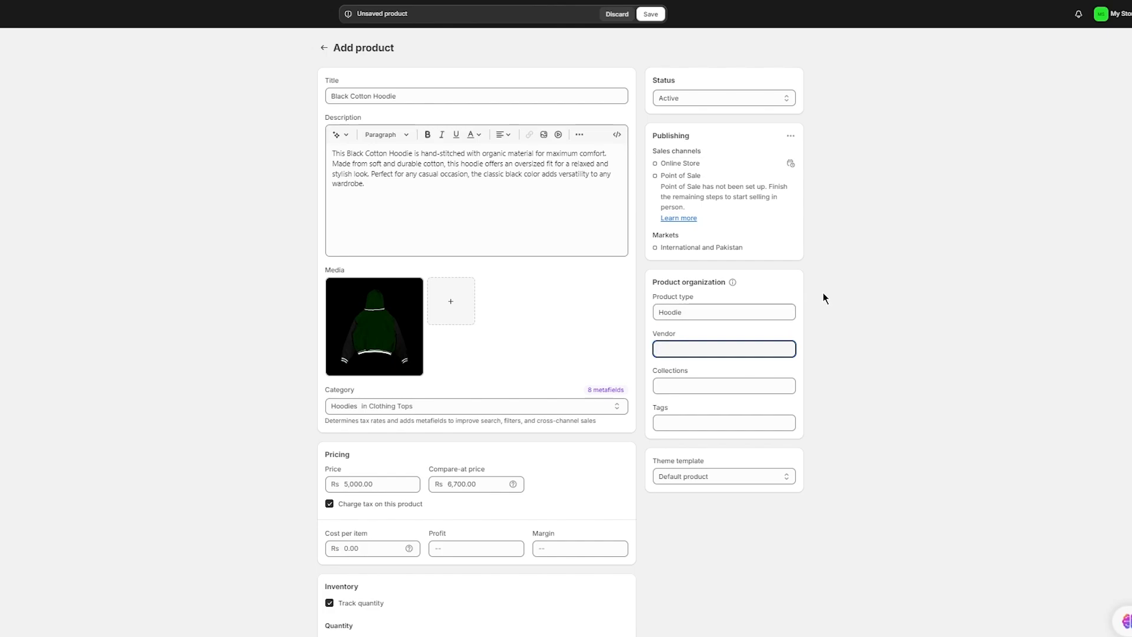
pyautogui.write('John')
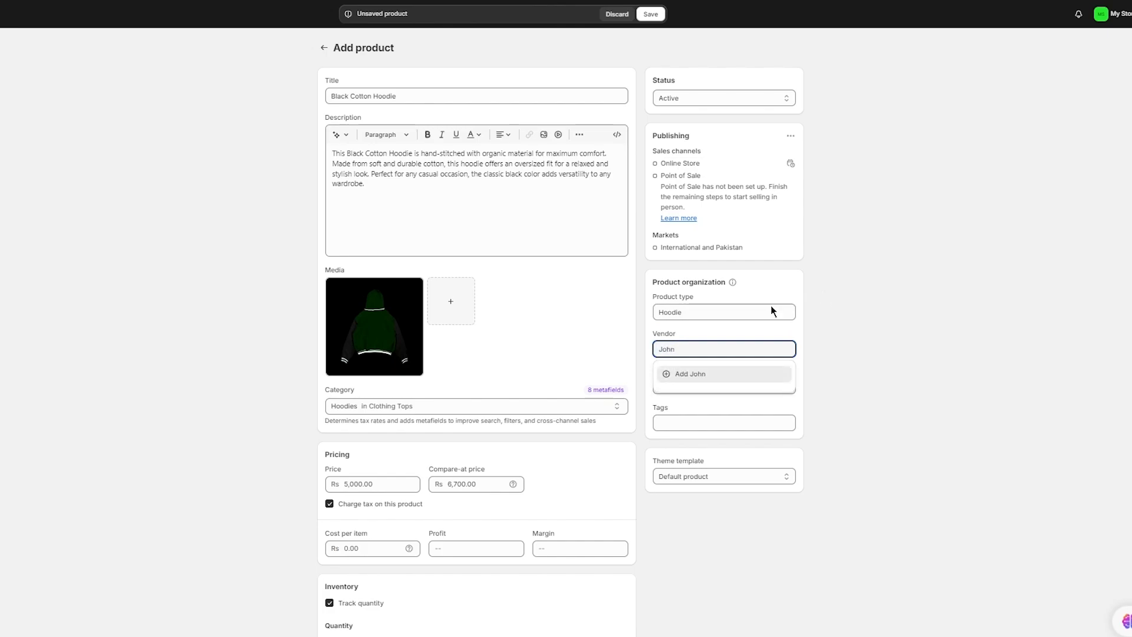
pyautogui.click(700, 373)
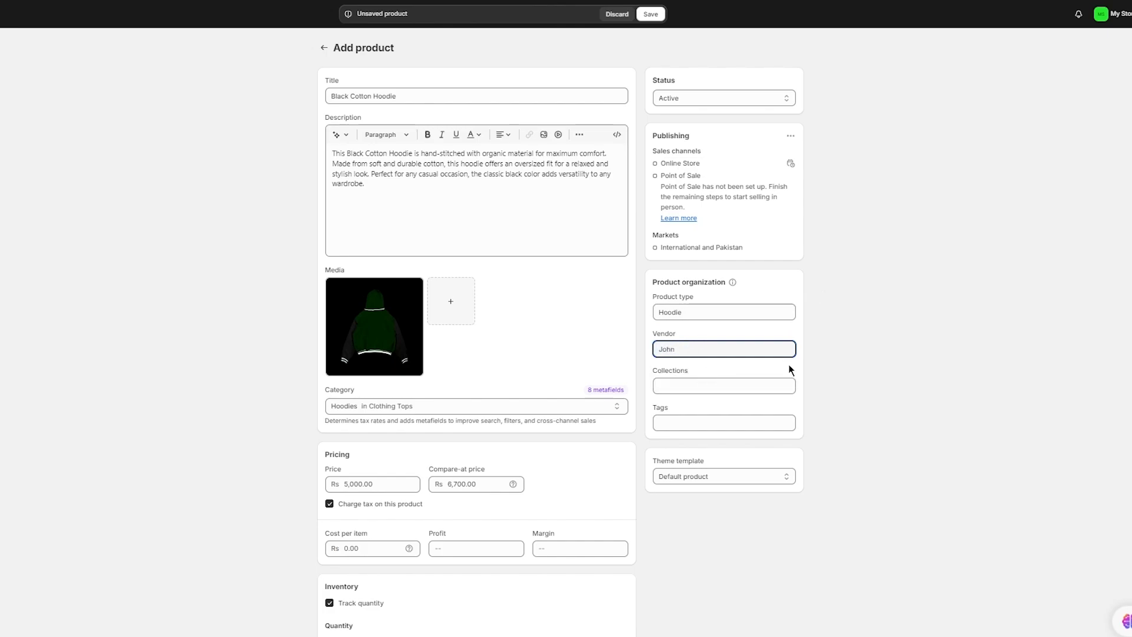
pyautogui.click(785, 386)
pyautogui.click(898, 359)
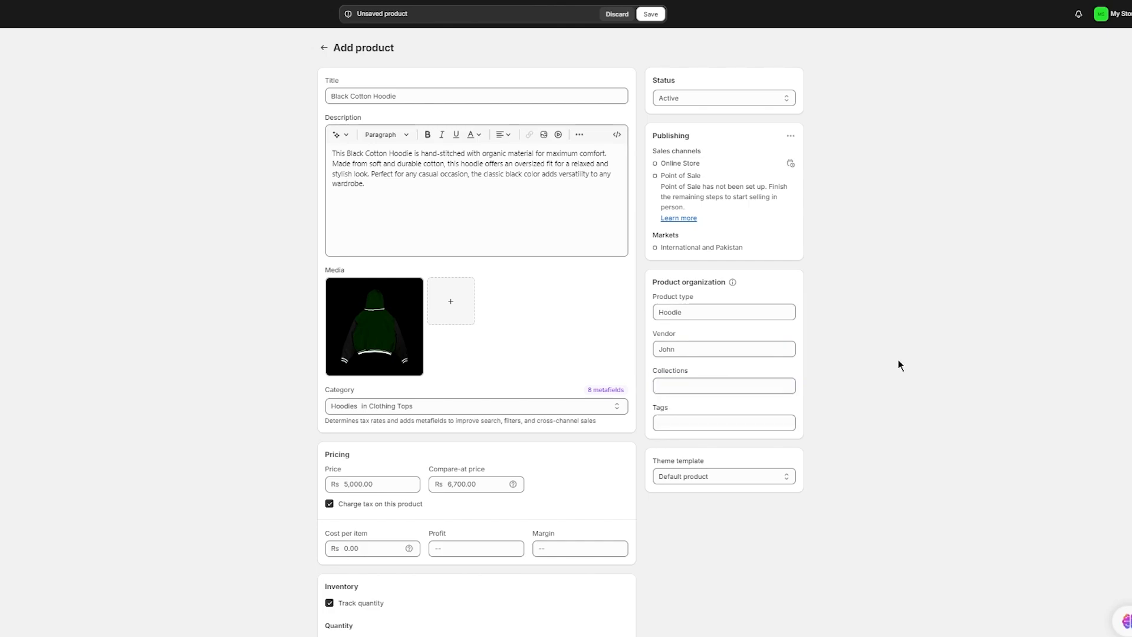
# - Tag the hoodie Hoodie, cotton, oversize, black and comfortable, keeping the Default product template
pyautogui.click(702, 421)
pyautogui.write('H')
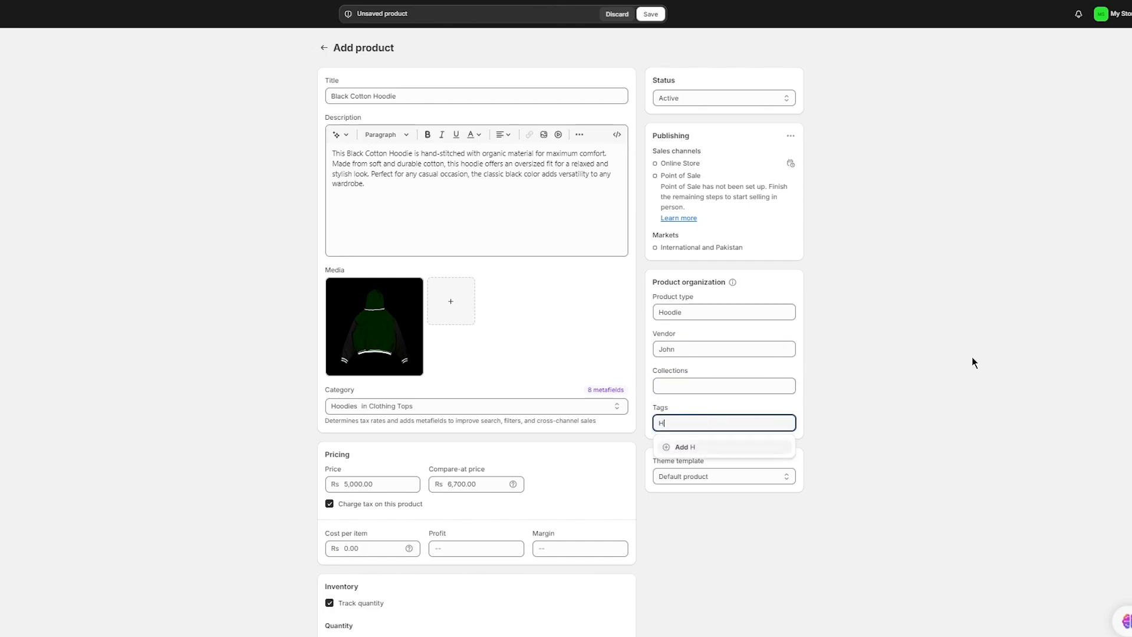
pyautogui.write('oodi')
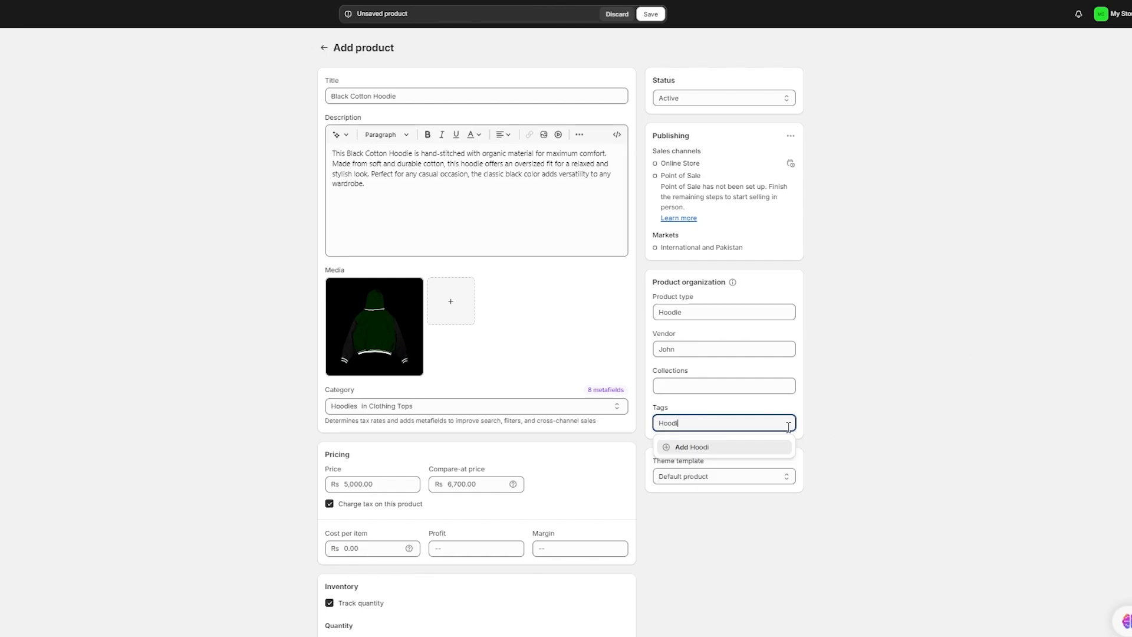
pyautogui.write('e')
pyautogui.press('Return')
pyautogui.write('cotton')
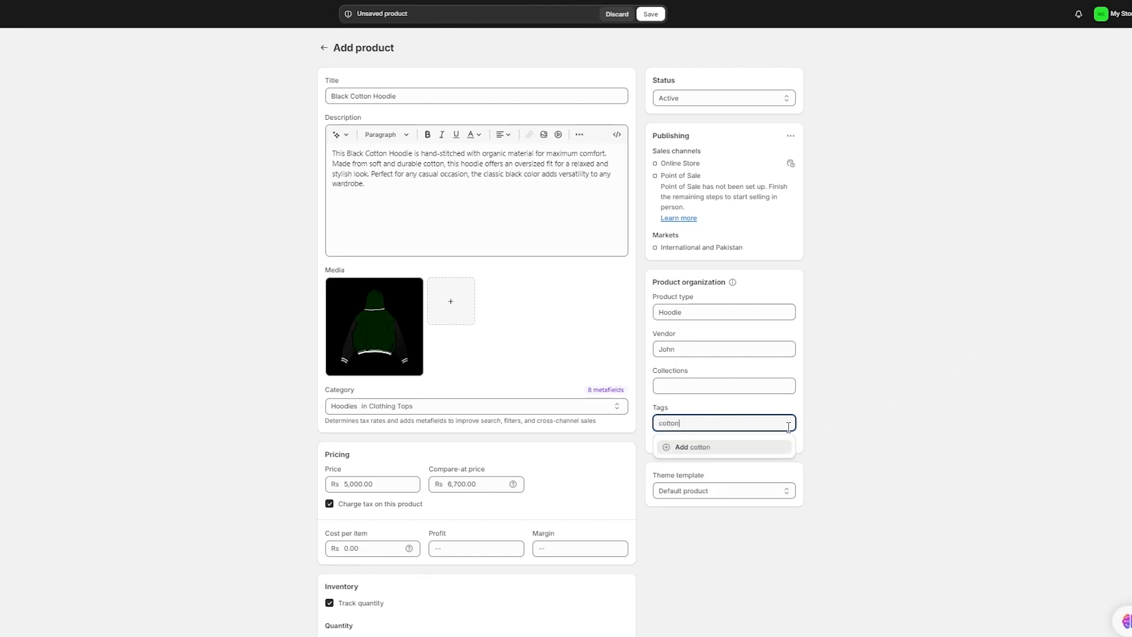
pyautogui.press('Return')
pyautogui.write('over')
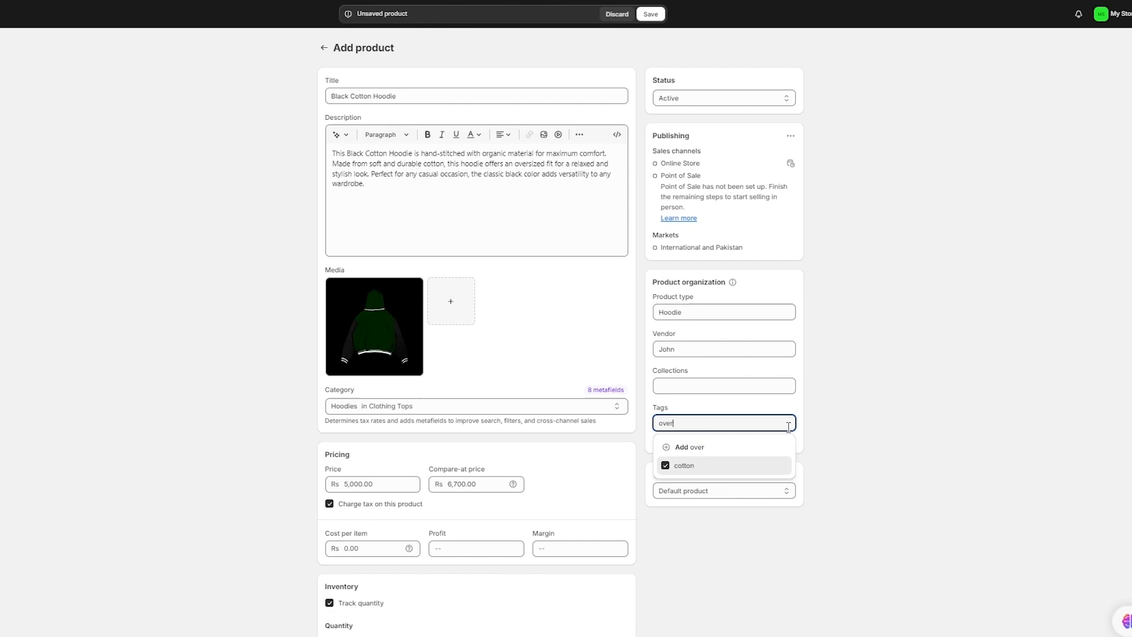
pyautogui.write('size')
pyautogui.press('Return')
pyautogui.write('black')
pyautogui.press('Return')
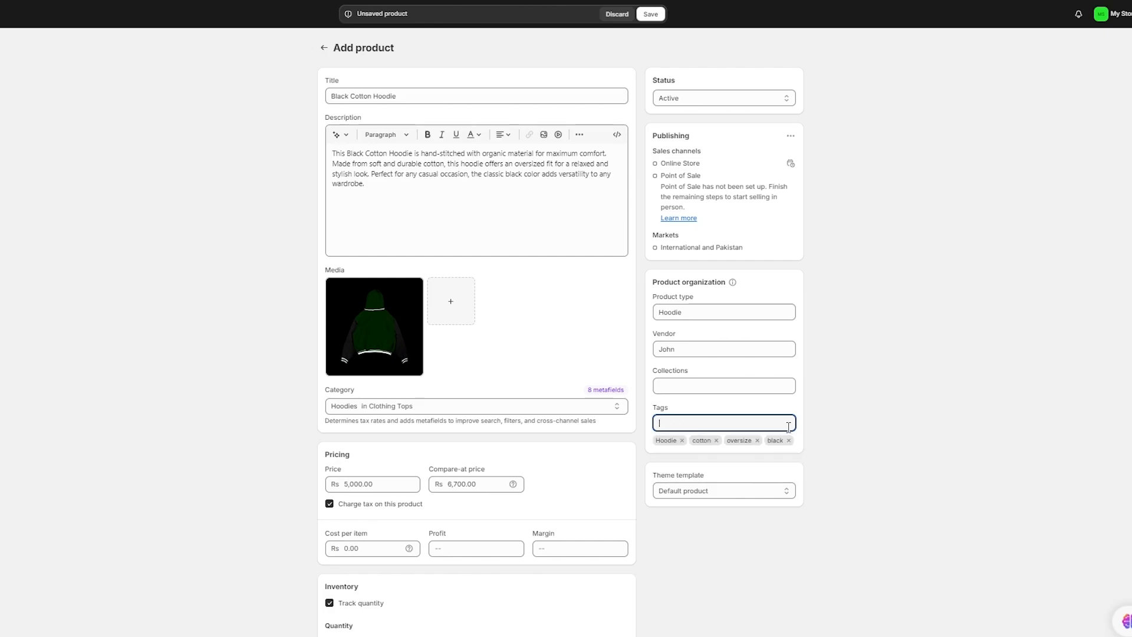
pyautogui.write('comfortable')
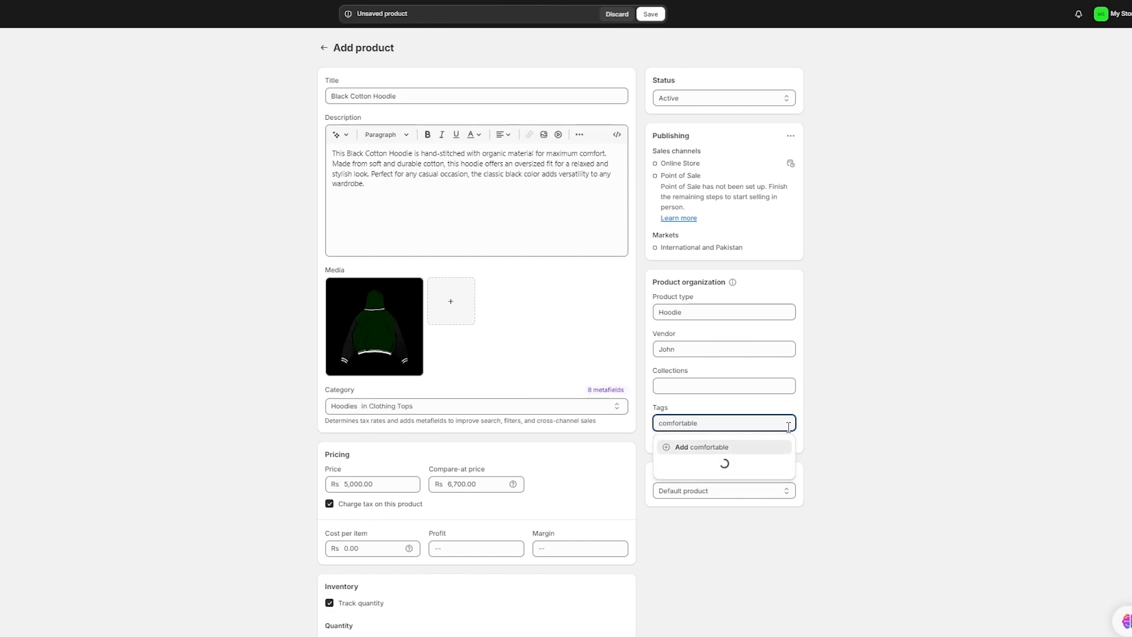
pyautogui.press('Return')
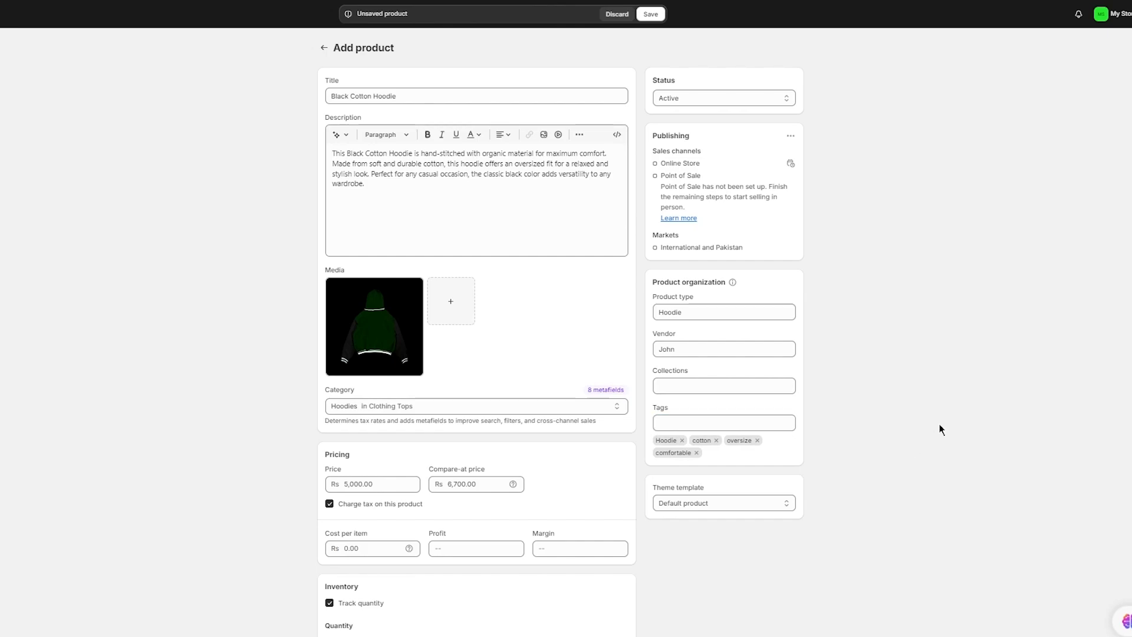
pyautogui.click(723, 503)
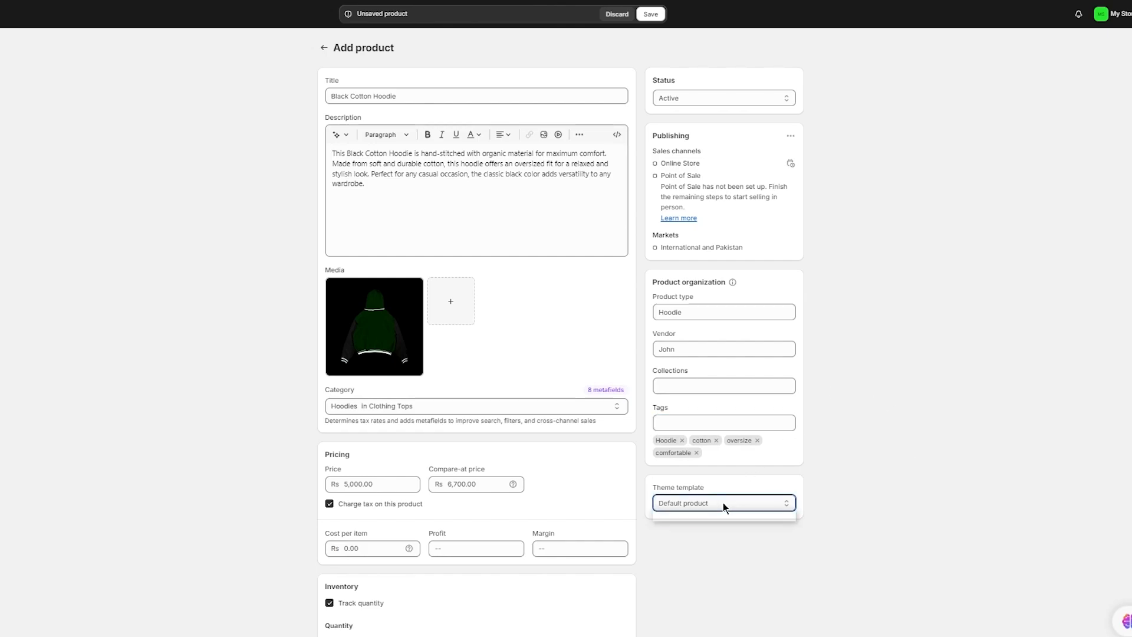
pyautogui.click(723, 503)
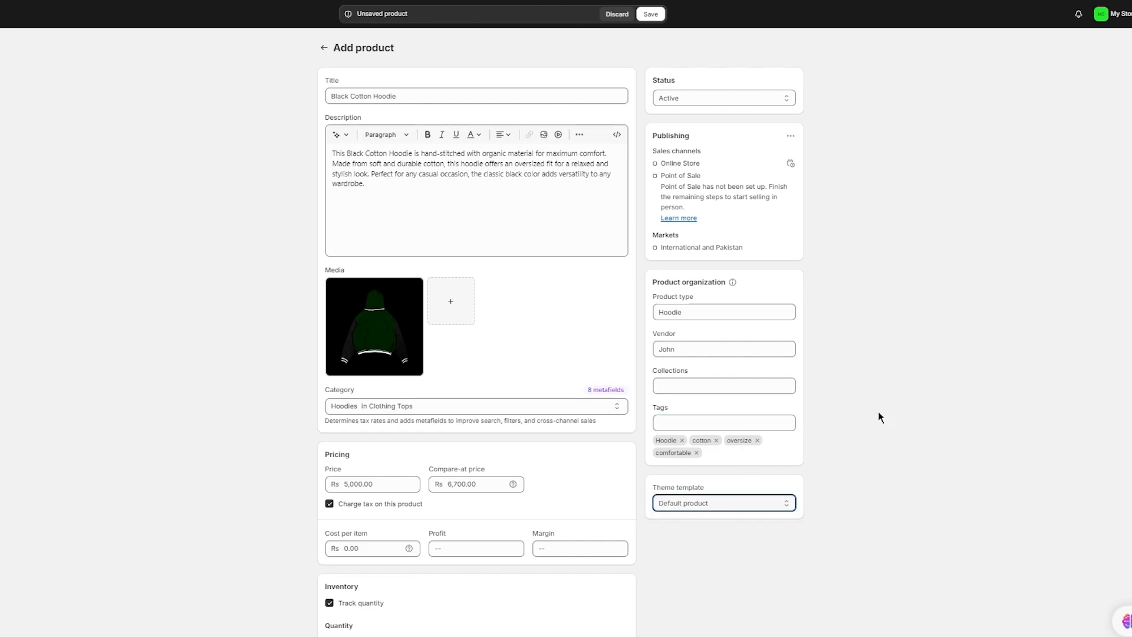
# - Save the Black Cotton Hoodie product and return to the products list
pyautogui.click(651, 15)
pyautogui.scroll(-15, 718, 231)
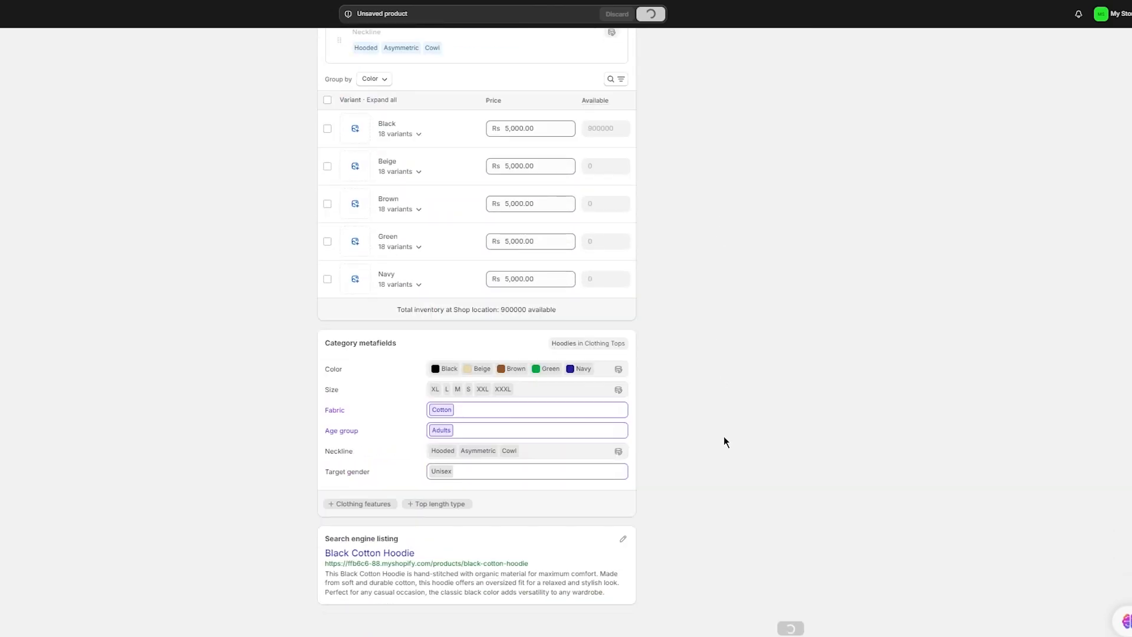
pyautogui.scroll(15, 769, 311)
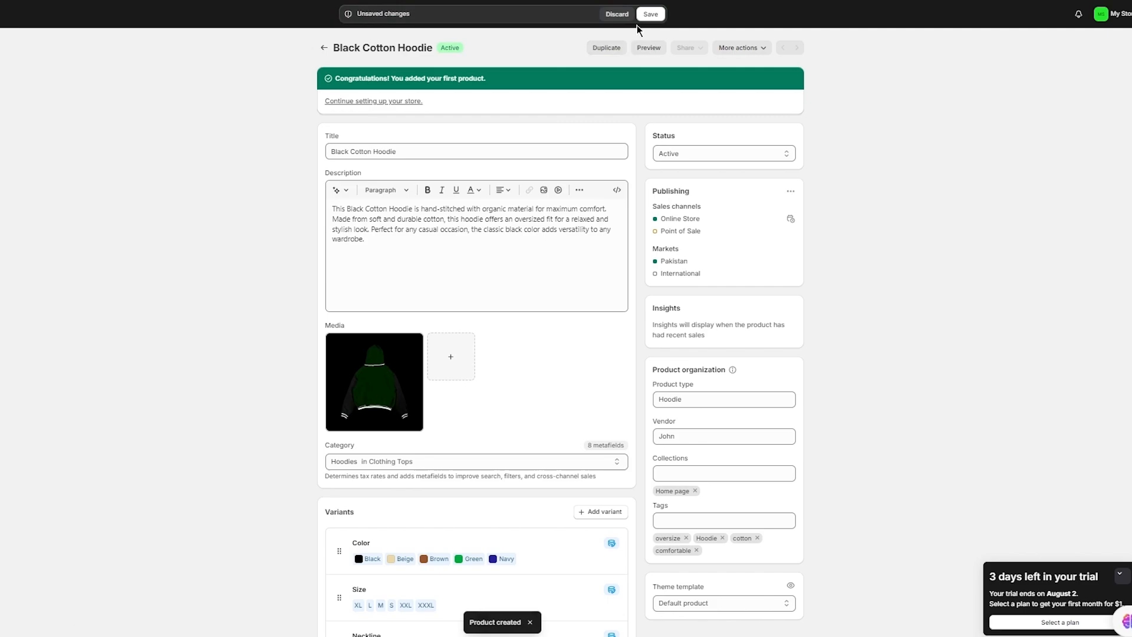
pyautogui.click(651, 15)
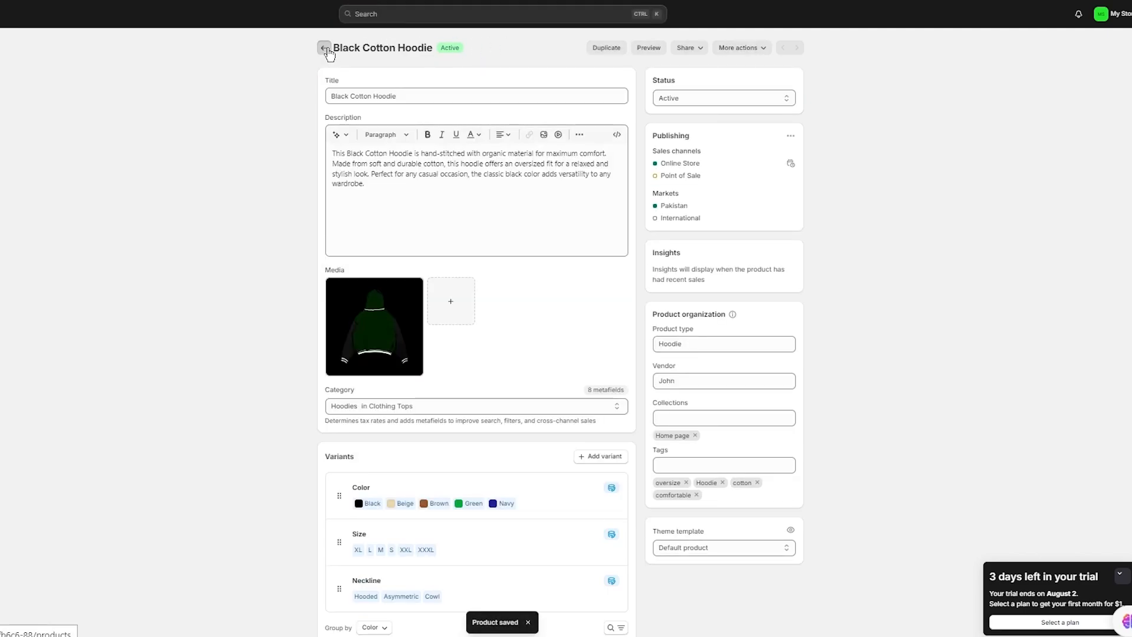
pyautogui.click(324, 48)
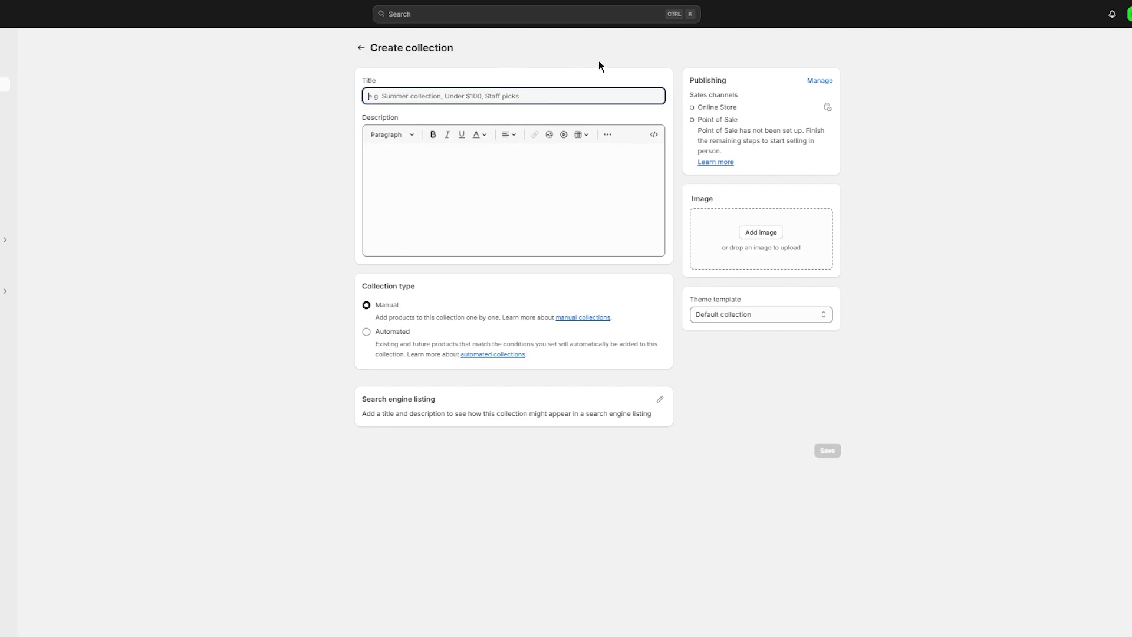
# - Title the collection 'Winter Collection' with a description about the warmest, most comfortable clothing
pyautogui.write('Winter C')
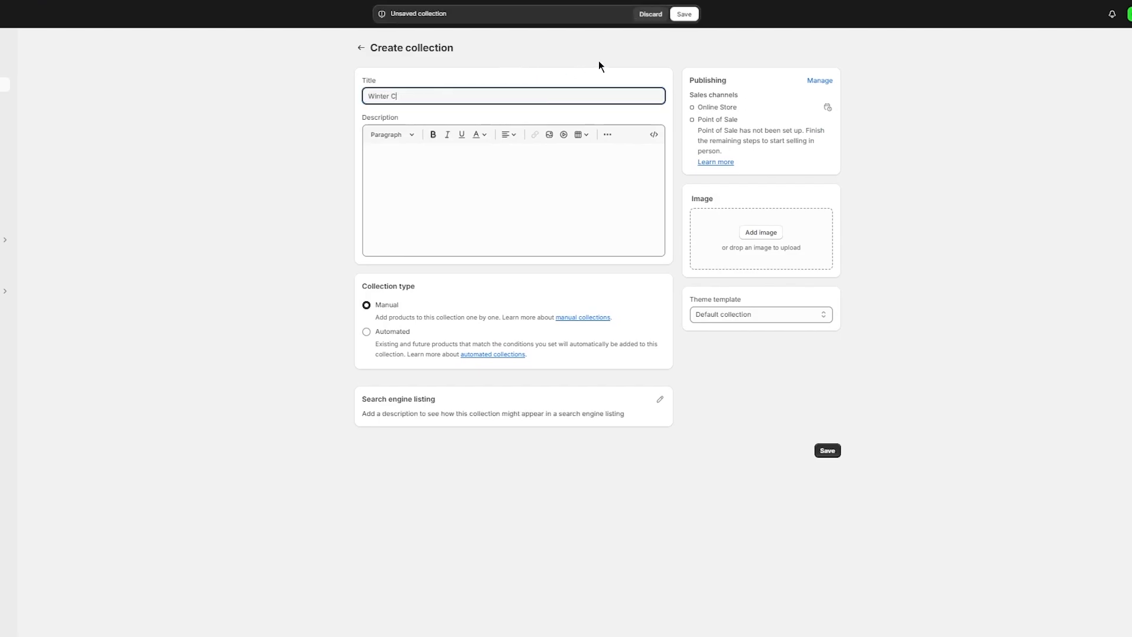
pyautogui.write('ollection')
pyautogui.click(460, 177)
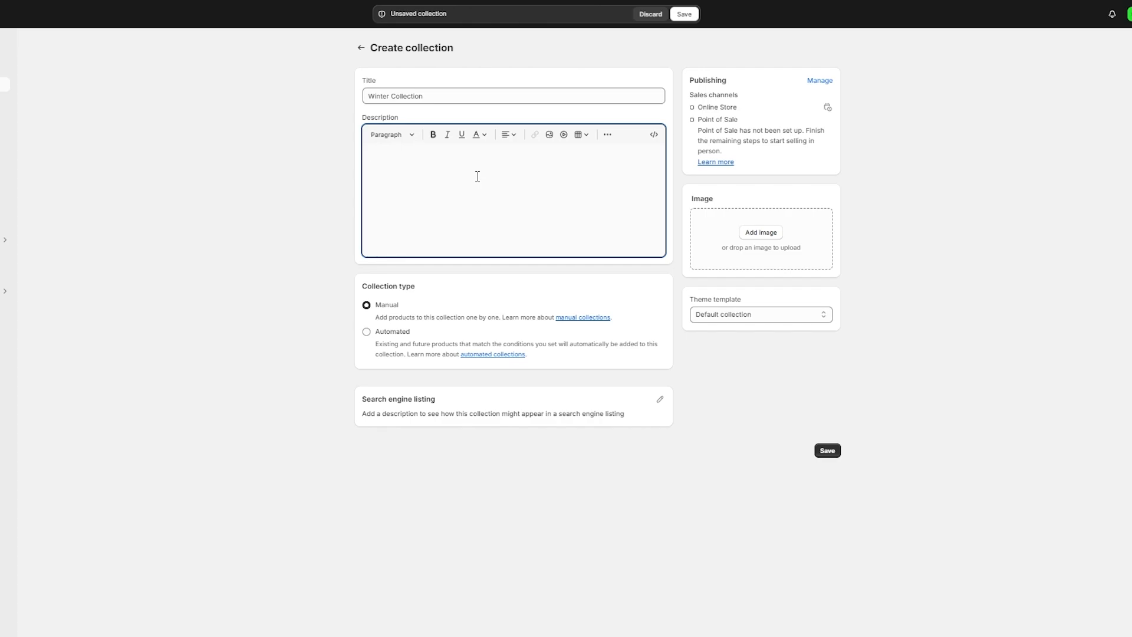
pyautogui.write('This Winter')
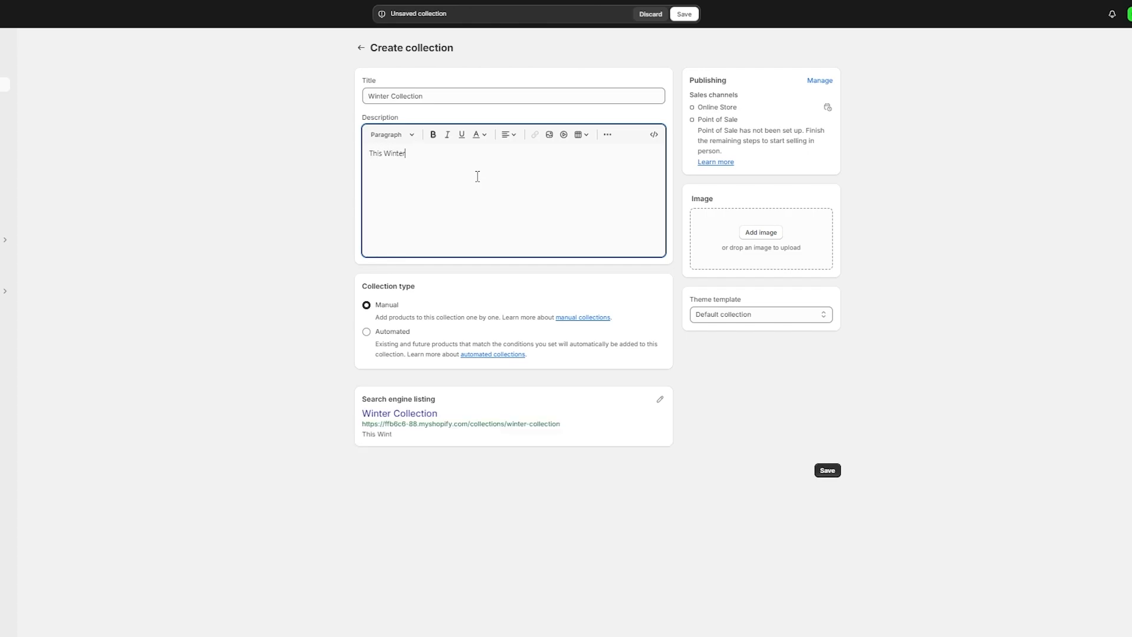
pyautogui.write(' collection brings you the war')
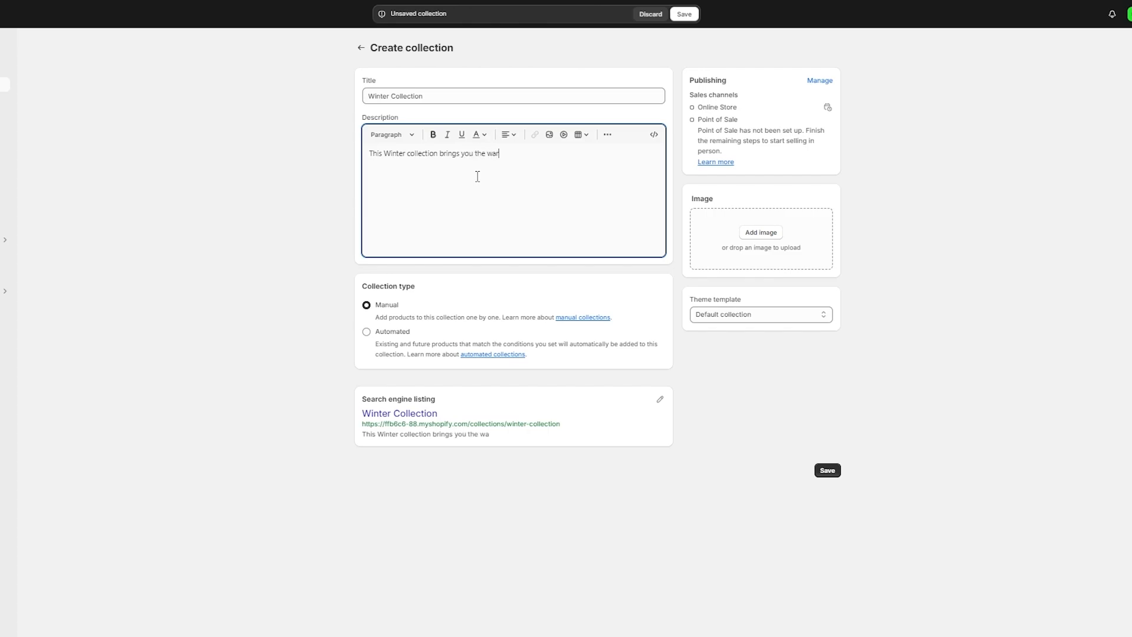
pyautogui.write('mest and most comfortable clo')
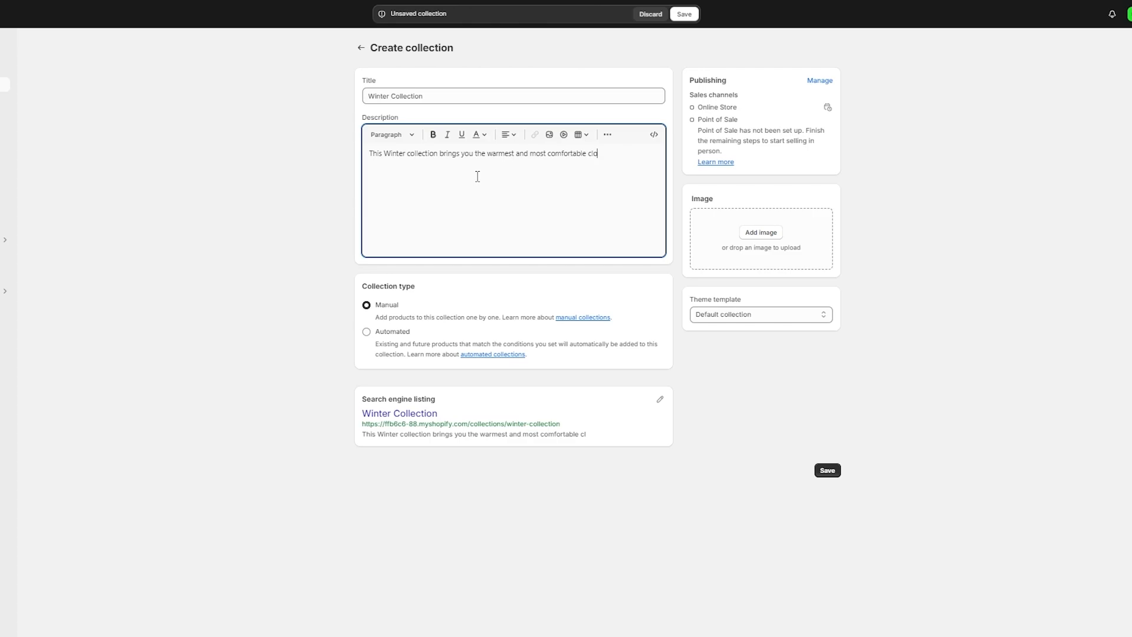
pyautogui.write('thing out there, wear our co')
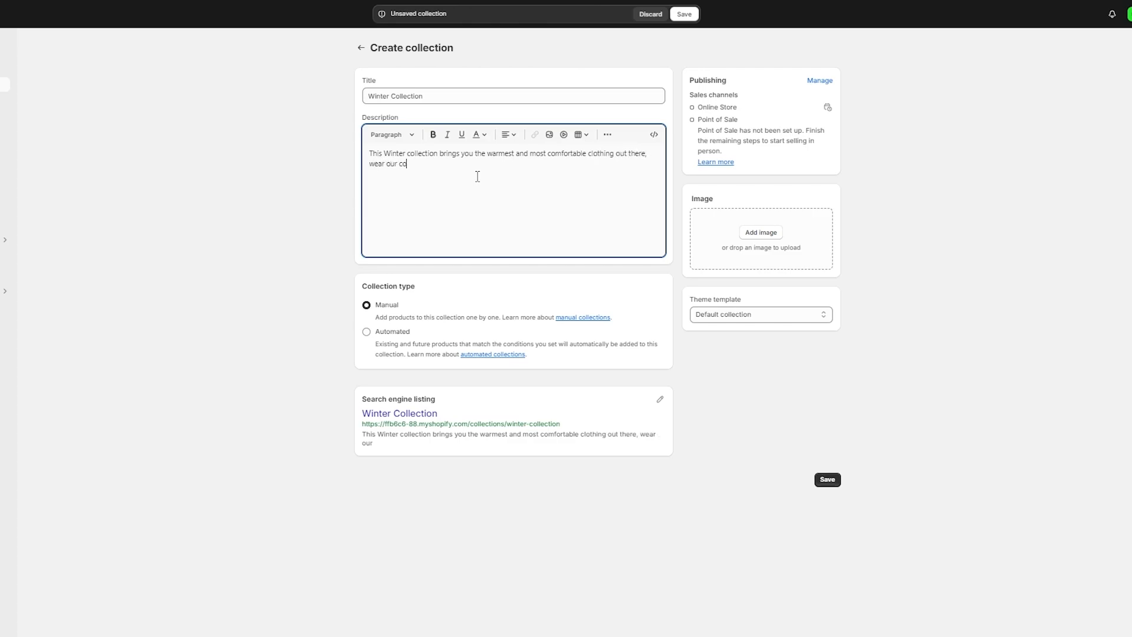
pyautogui.write('zy apparels to stay protected from the cold.')
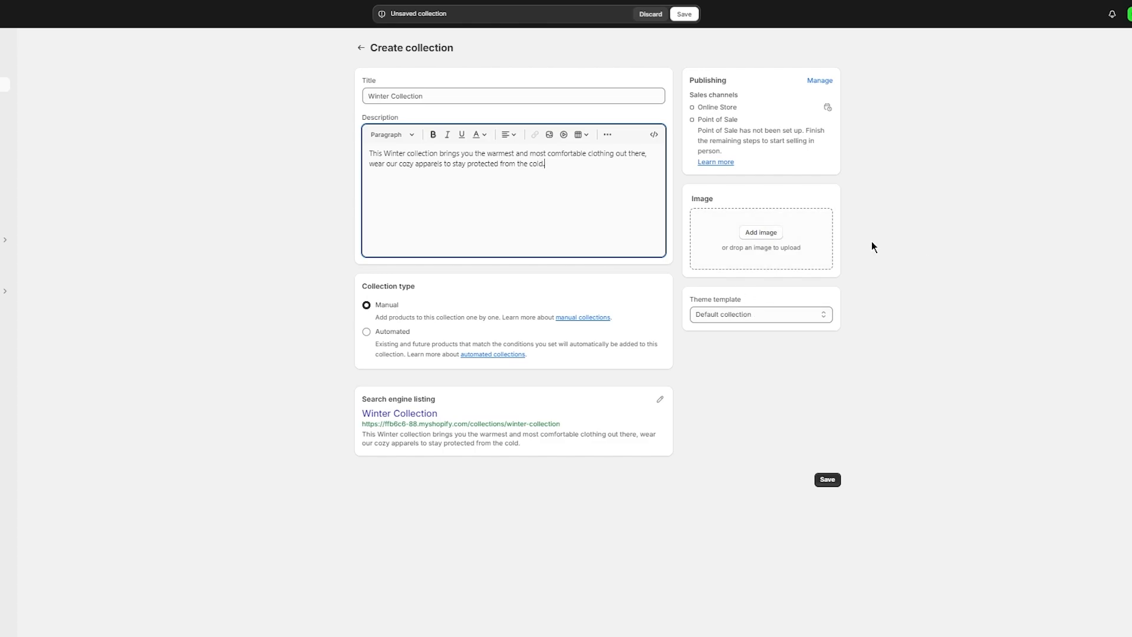
pyautogui.click(775, 237)
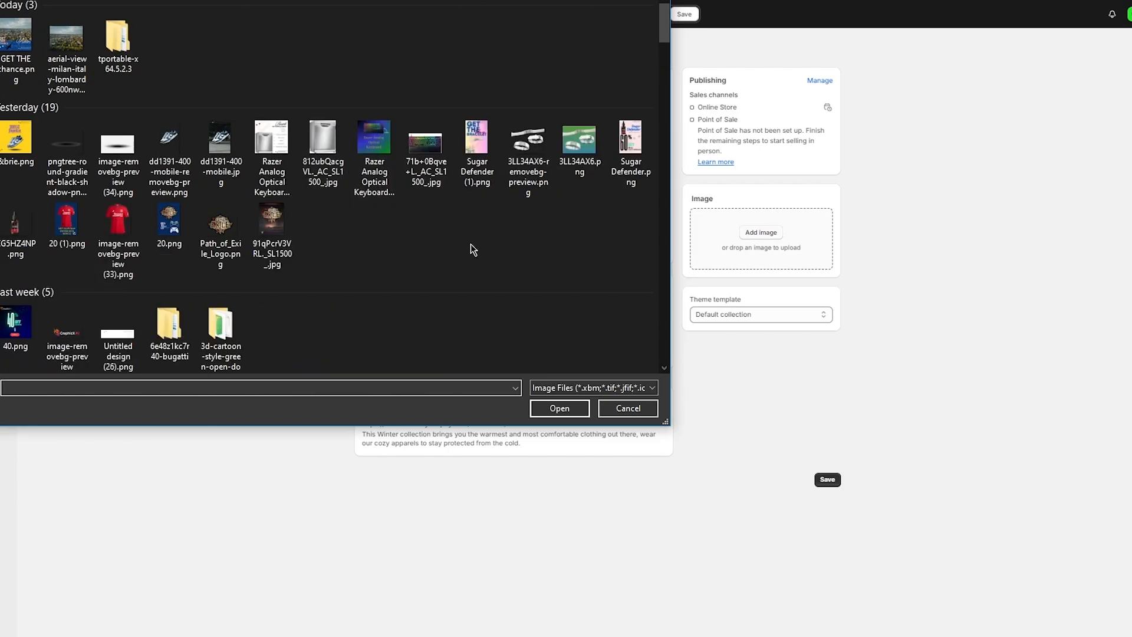
# - Upload varsity front (1).png as the Winter Collection's image
pyautogui.scroll(-10, 471, 243)
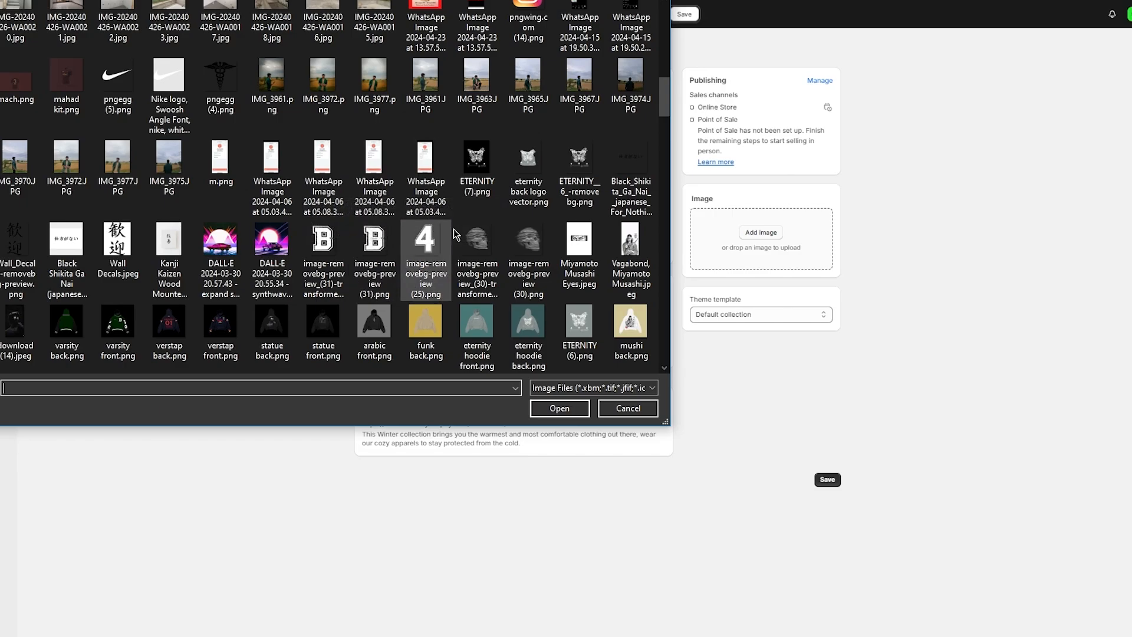
pyautogui.click(159, 327)
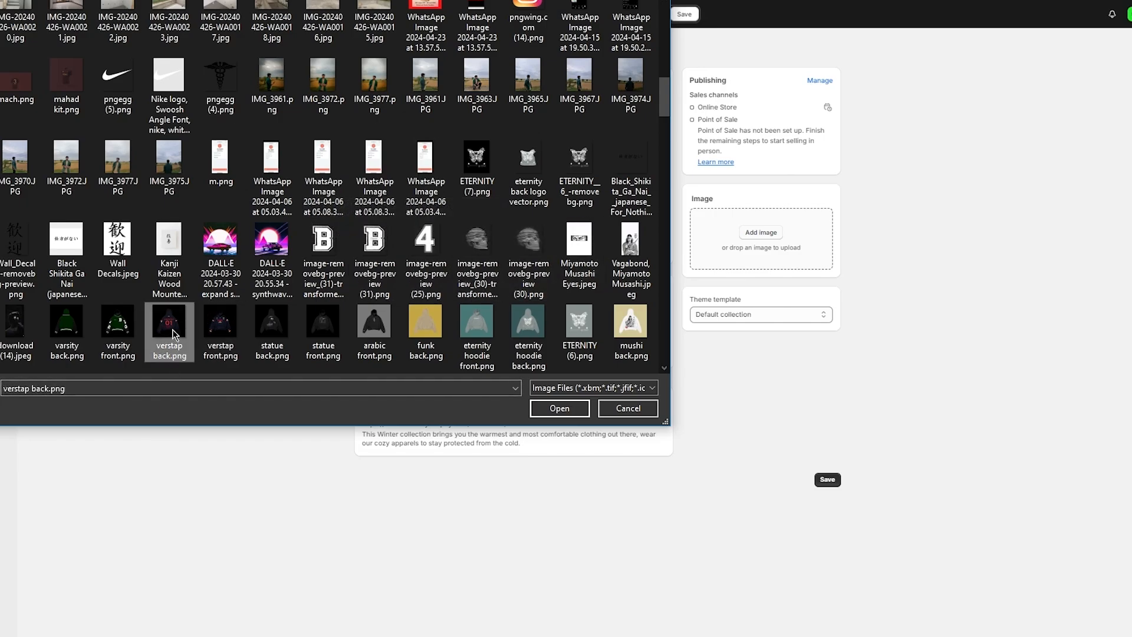
pyautogui.click(229, 354)
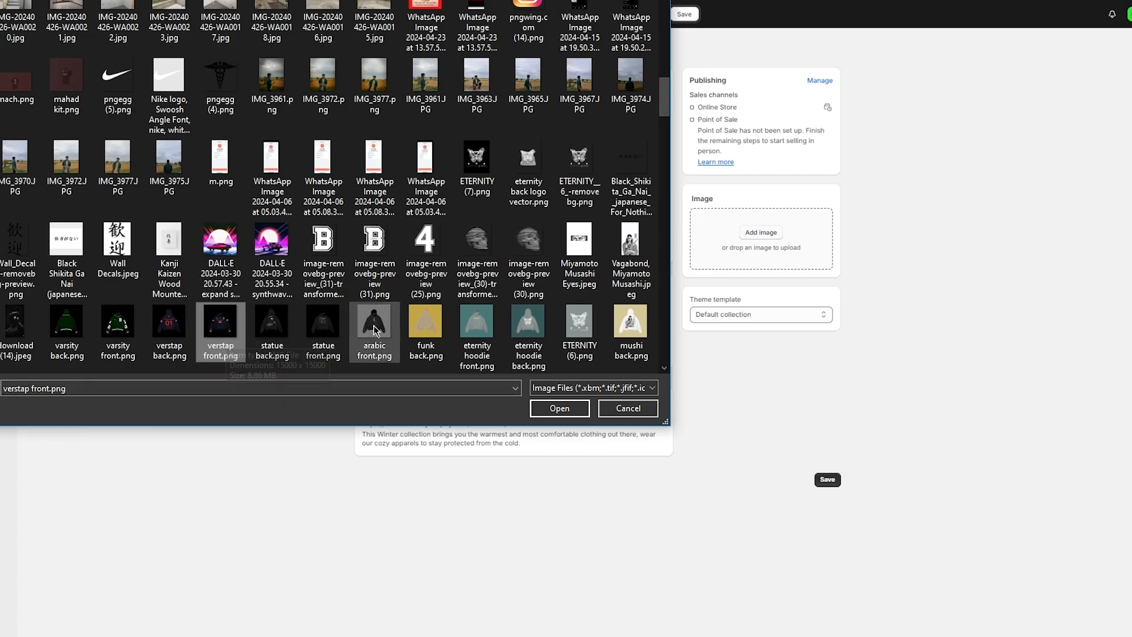
pyautogui.scroll(-3, 230, 330)
pyautogui.click(169, 165)
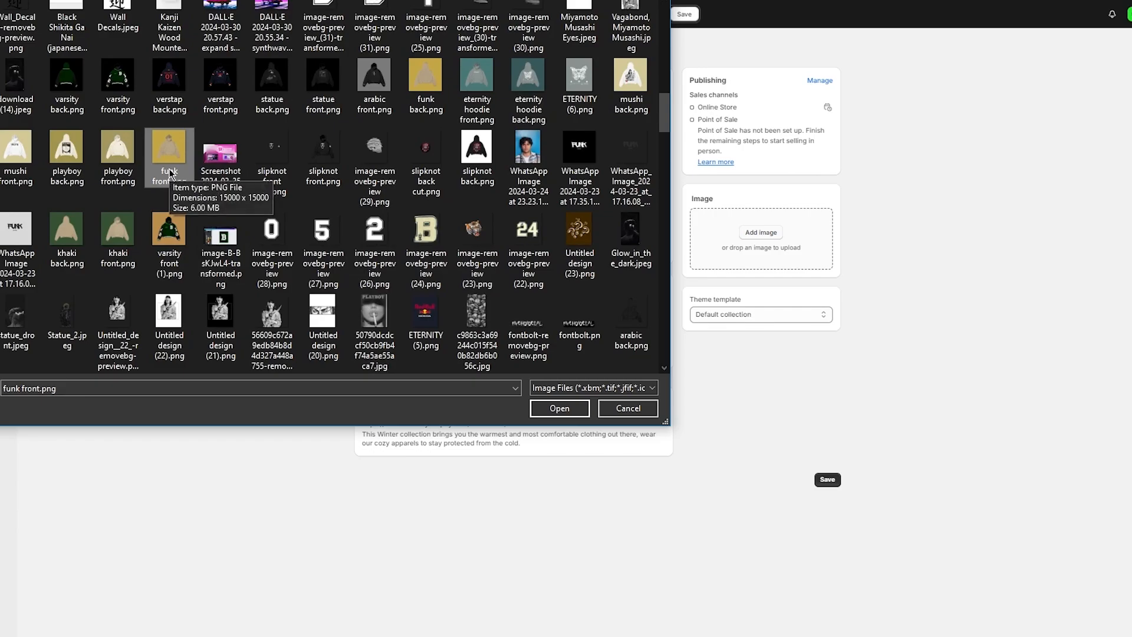
pyautogui.click(167, 234)
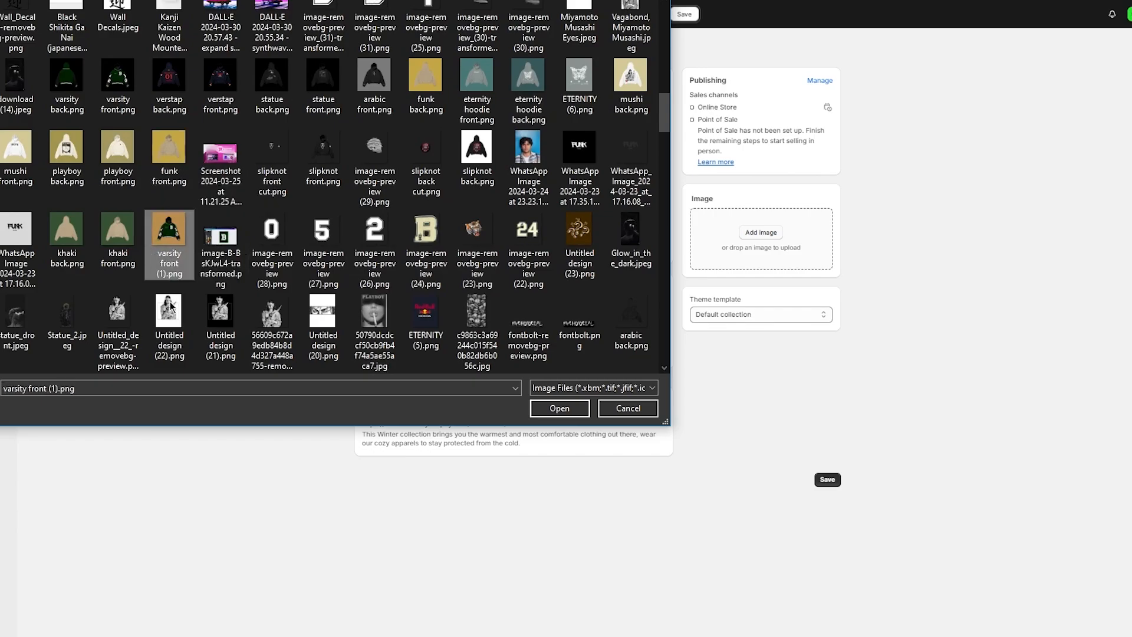
pyautogui.doubleClick(167, 235)
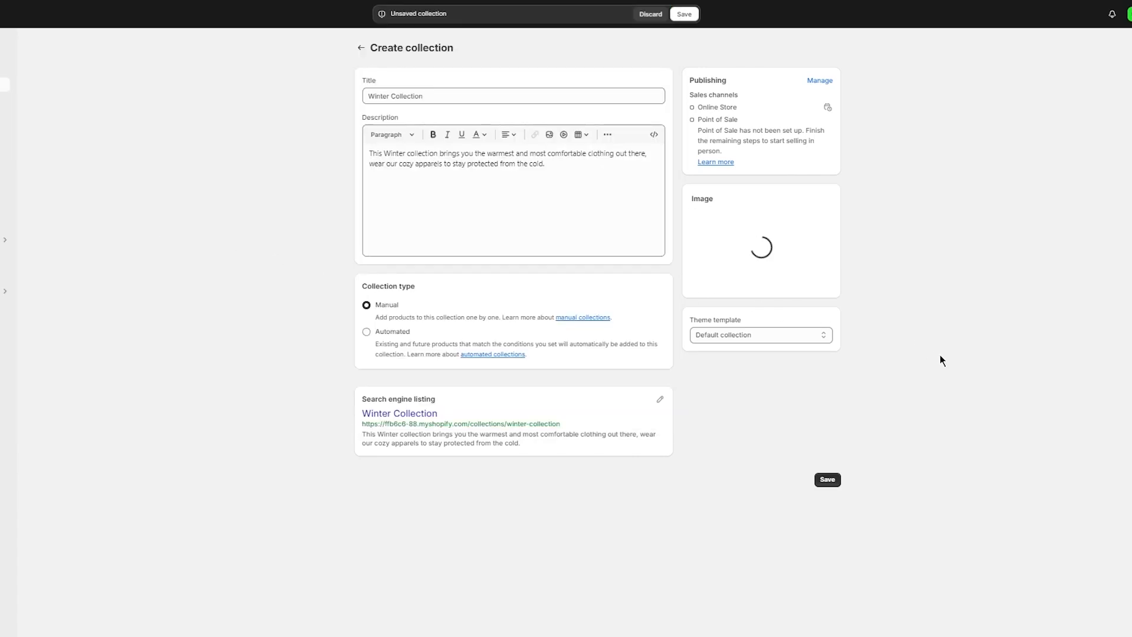
# - Save the Winter Collection, go back to Collections, and open the Products list
pyautogui.click(825, 480)
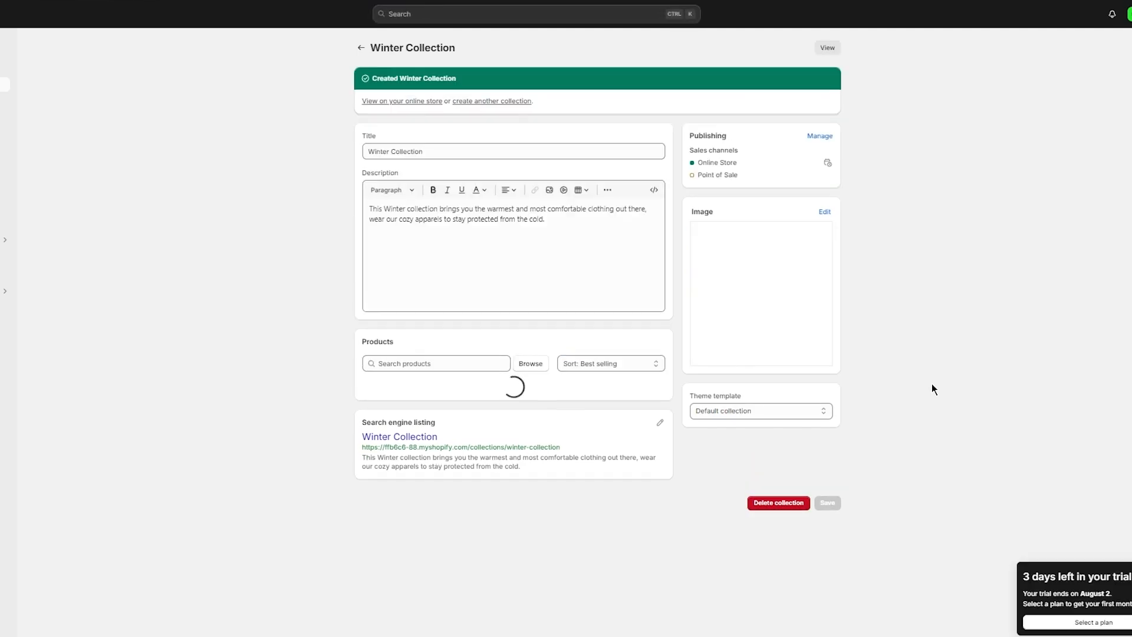
pyautogui.click(362, 49)
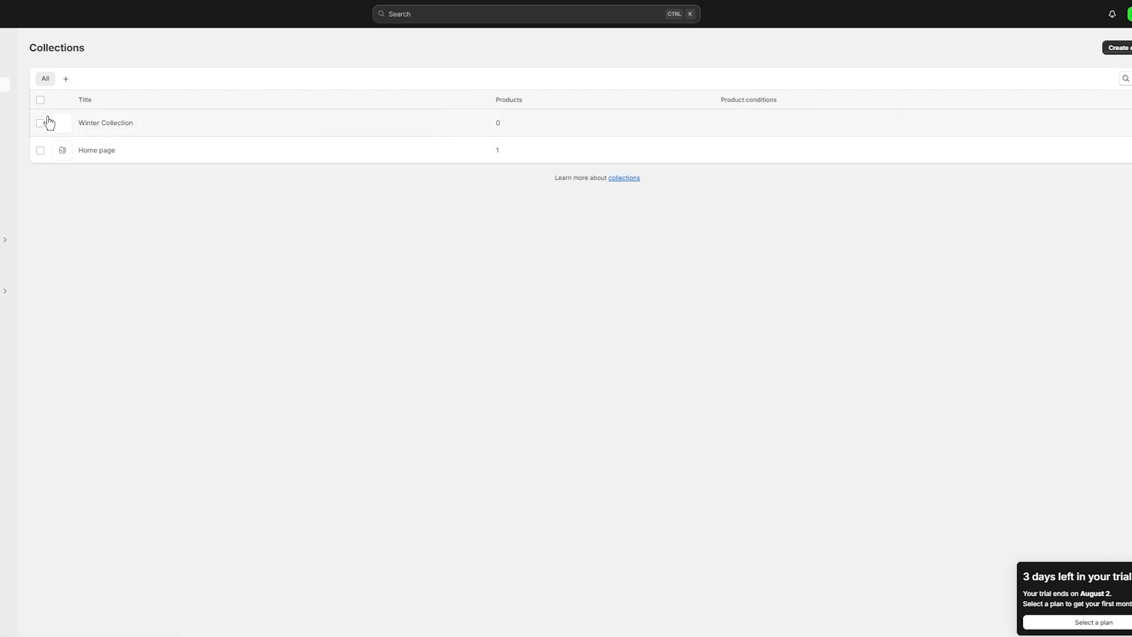
pyautogui.click(3, 70)
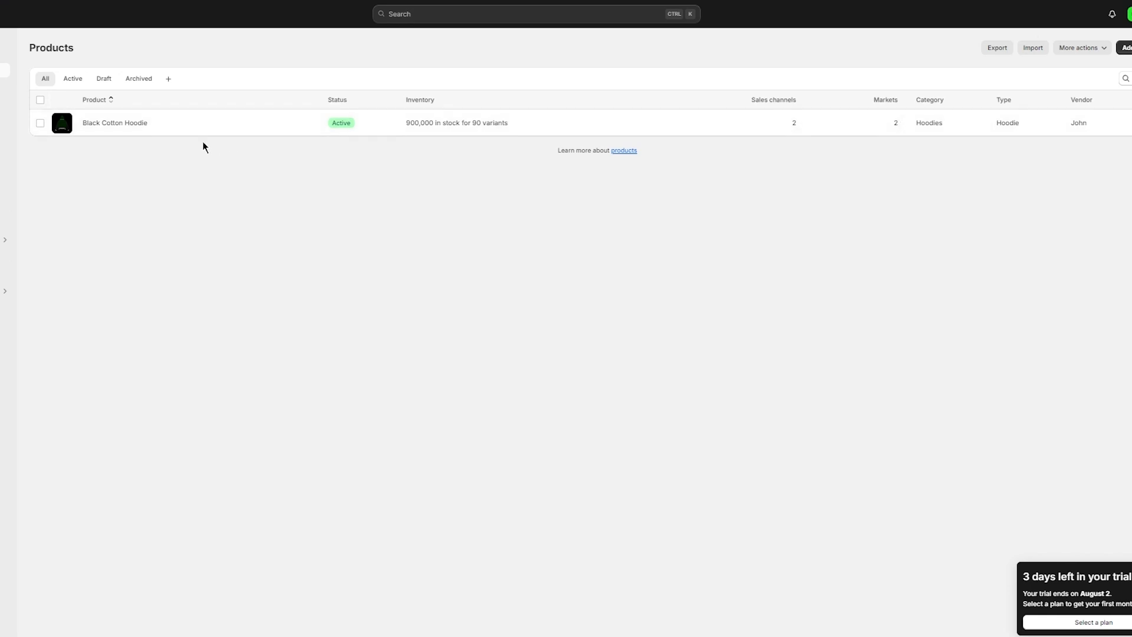
# - Move Black Cotton Hoodie from the Home page collection to Winter Collection and save
pyautogui.click(133, 124)
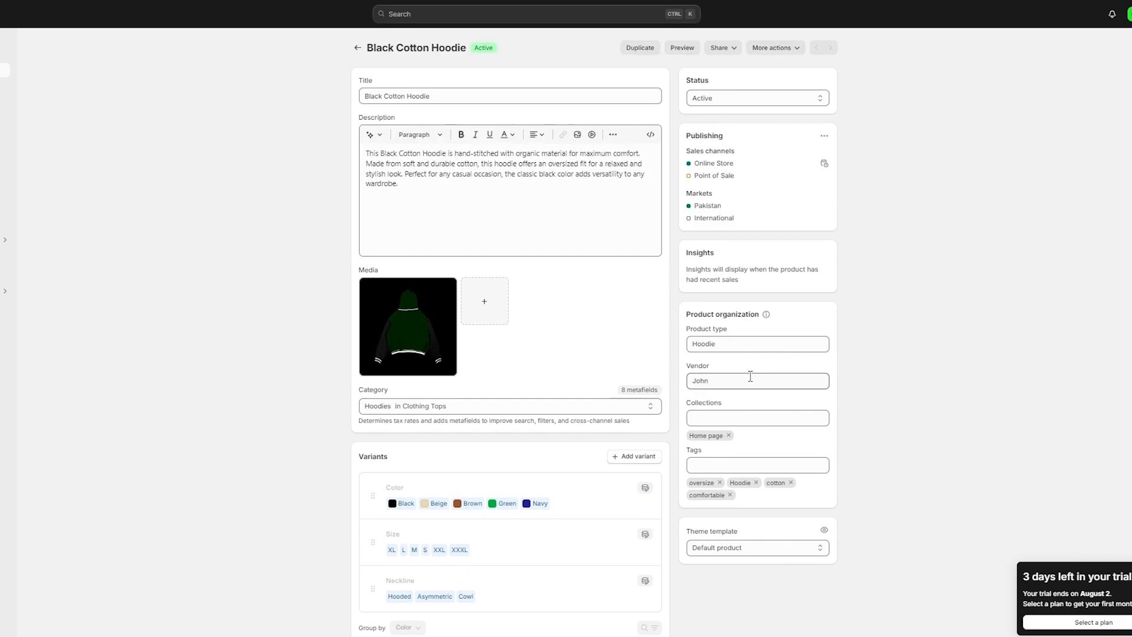
pyautogui.click(748, 422)
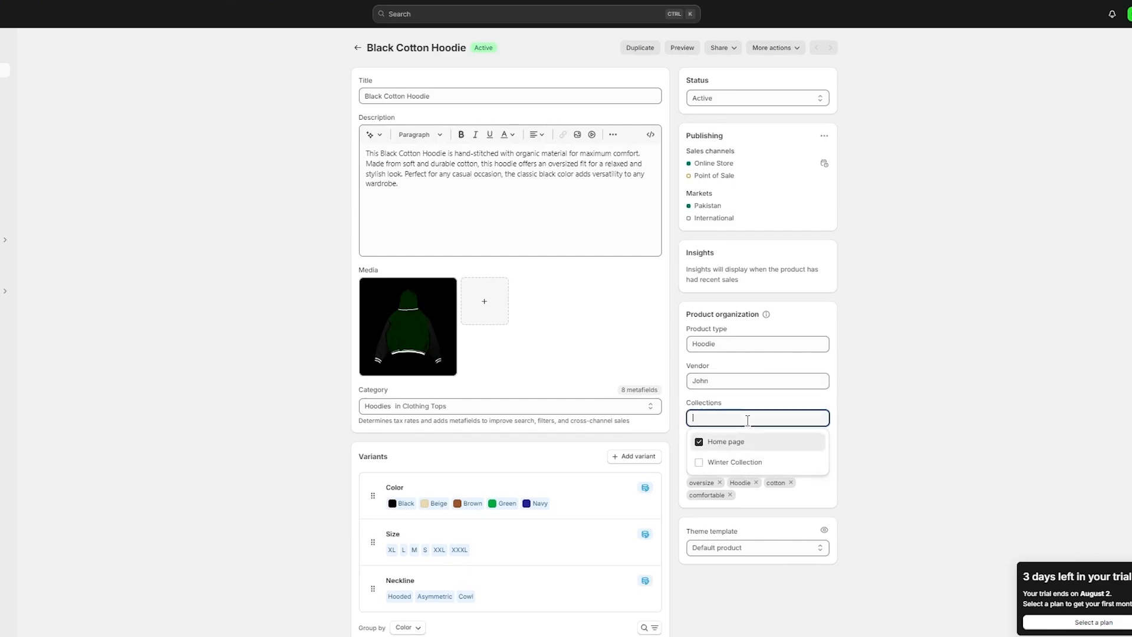
pyautogui.click(700, 444)
pyautogui.click(700, 463)
pyautogui.click(904, 404)
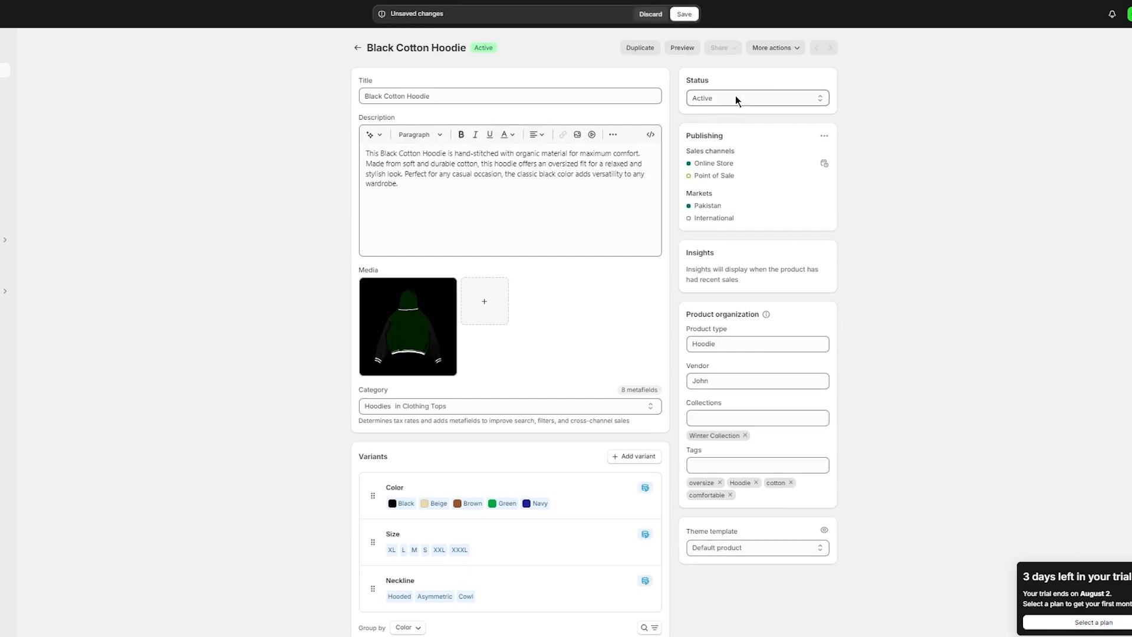
pyautogui.click(684, 13)
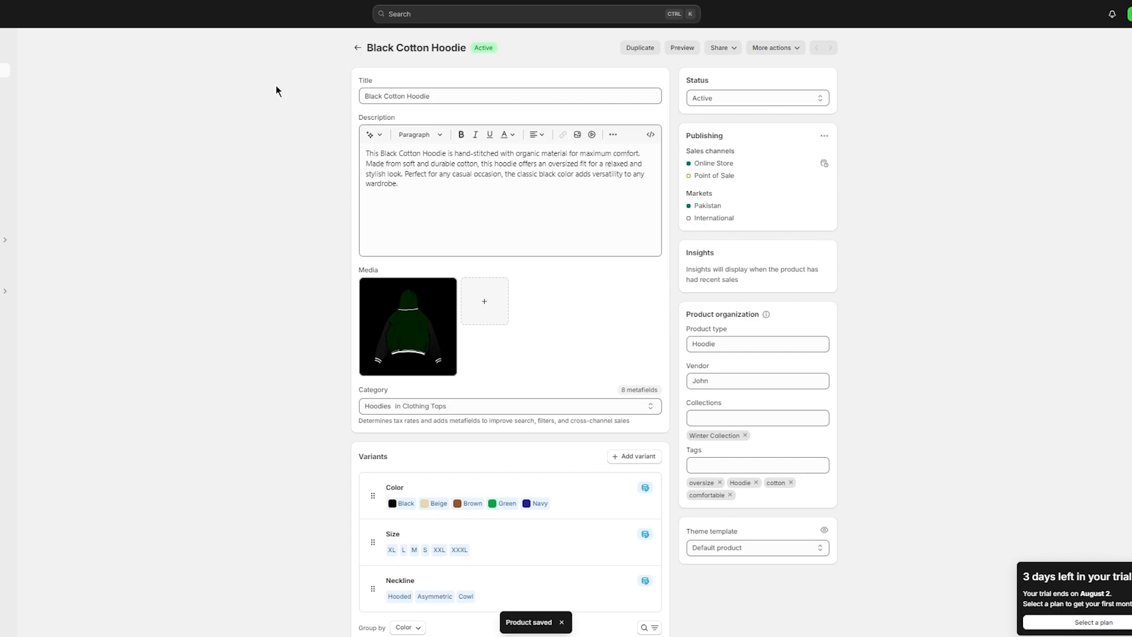
pyautogui.click(76, 100)
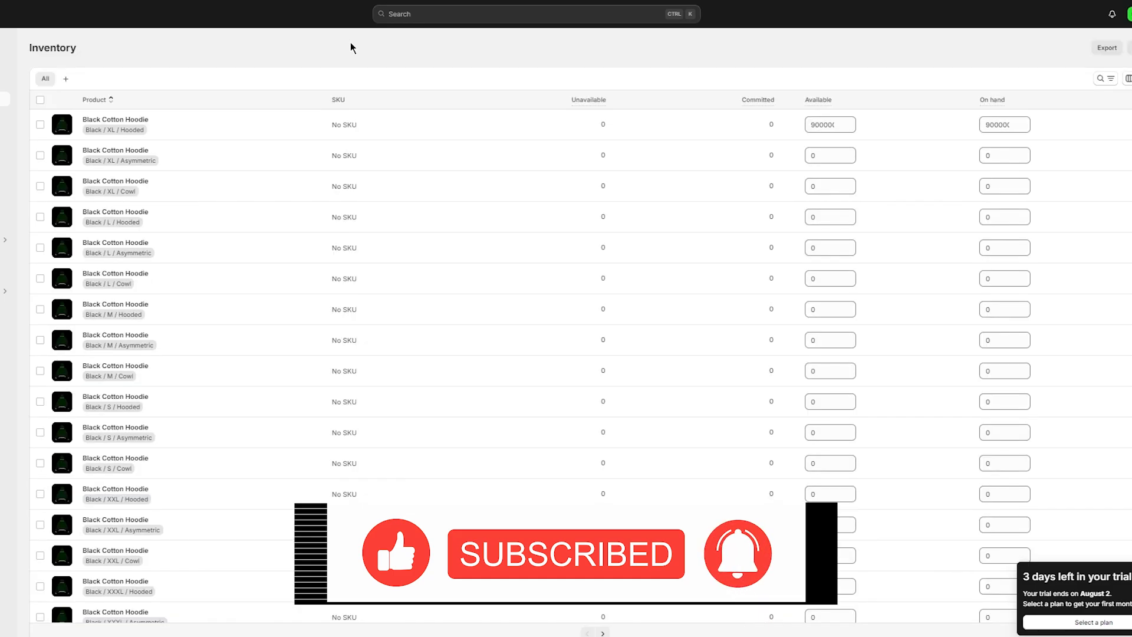
# - Review the hoodie variants' unavailable stock and the XL Asymmetric stock adjustment without changing anything
pyautogui.scroll(-18, 291, 265)
pyautogui.scroll(18, 292, 265)
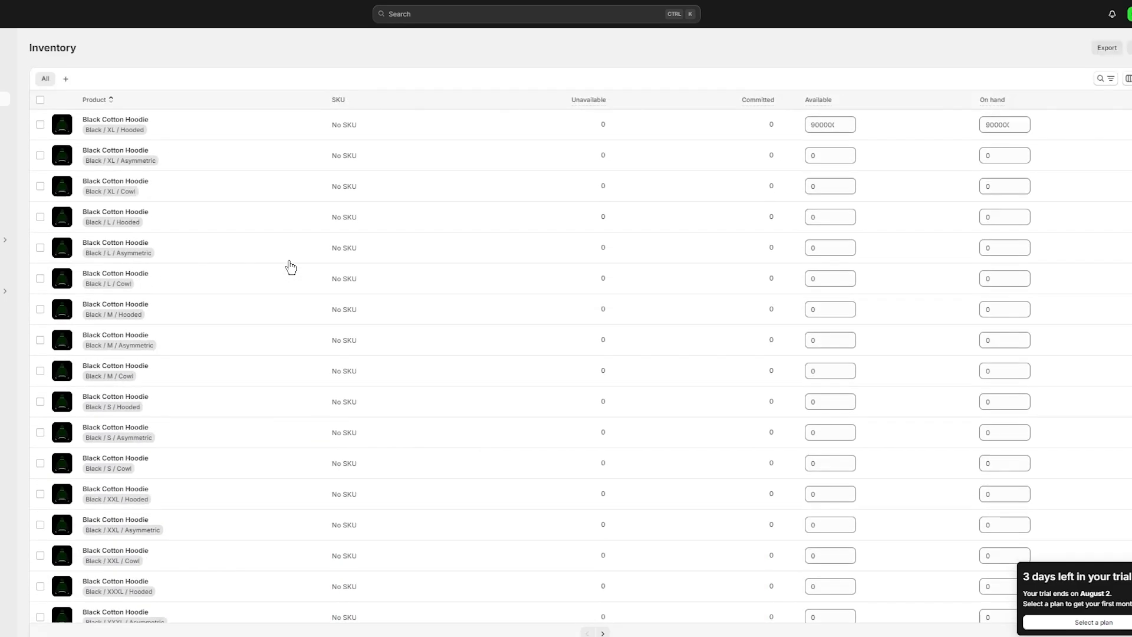
pyautogui.click(604, 126)
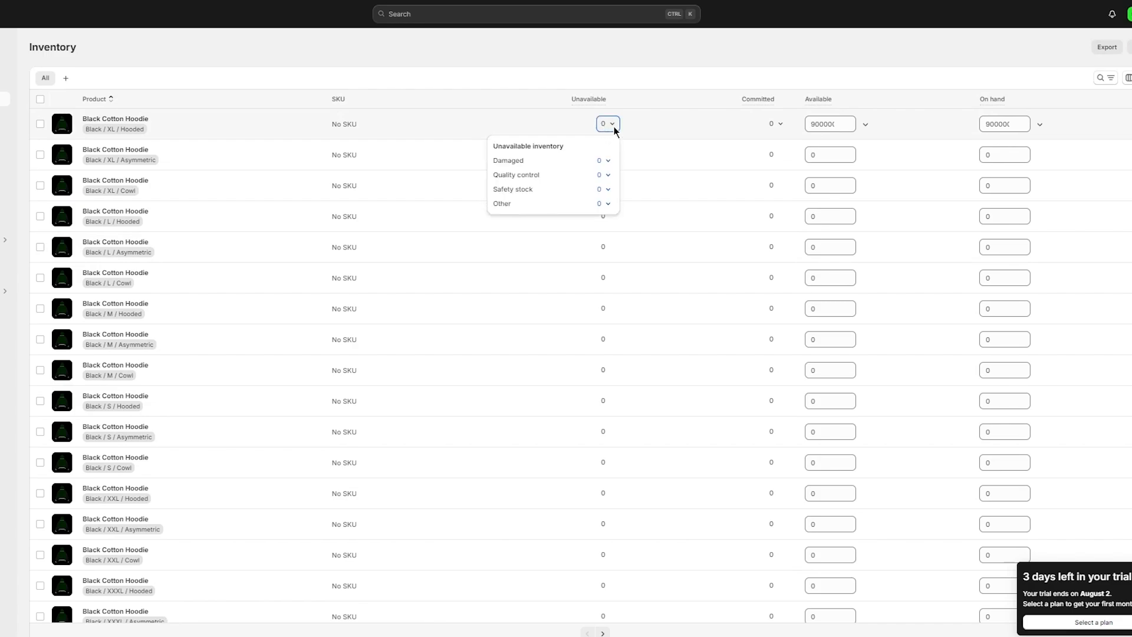
pyautogui.click(614, 129)
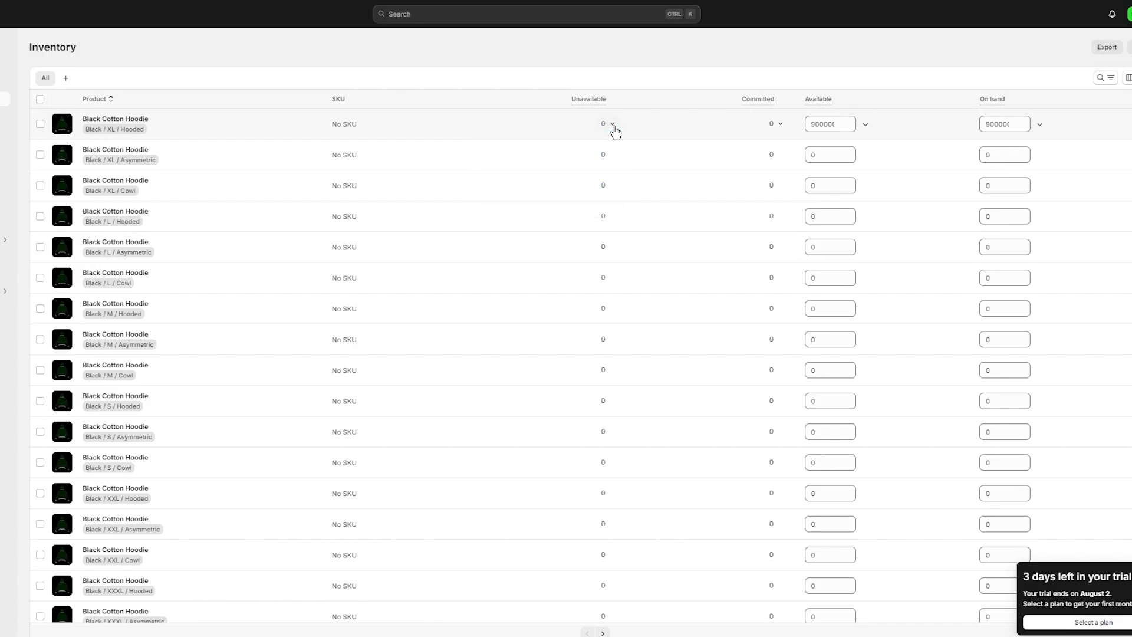
pyautogui.click(840, 155)
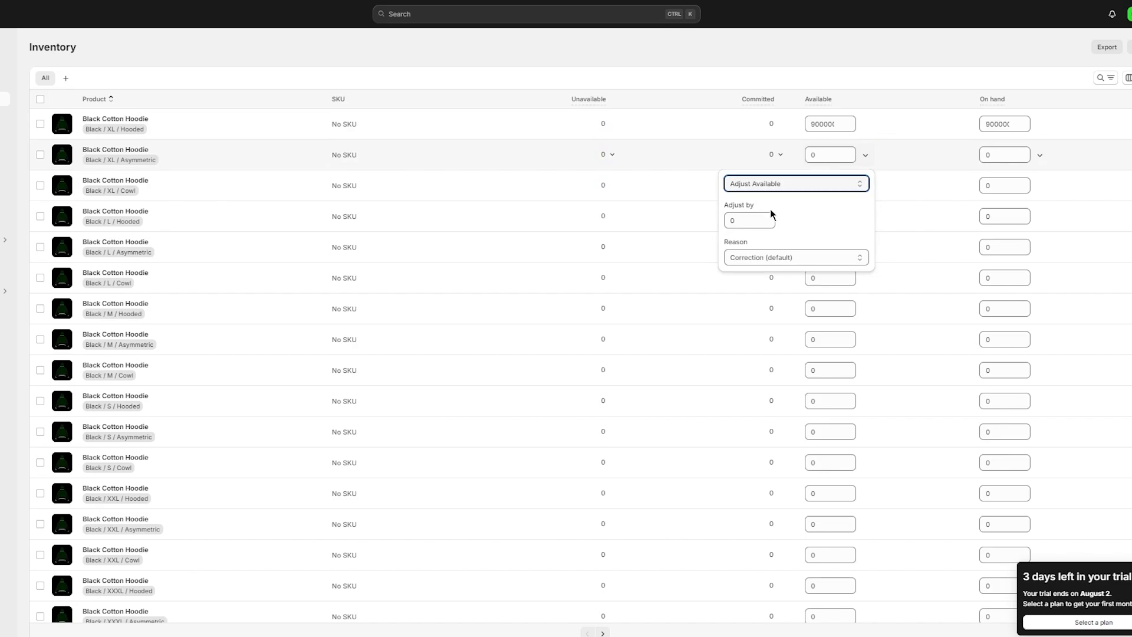
pyautogui.click(836, 156)
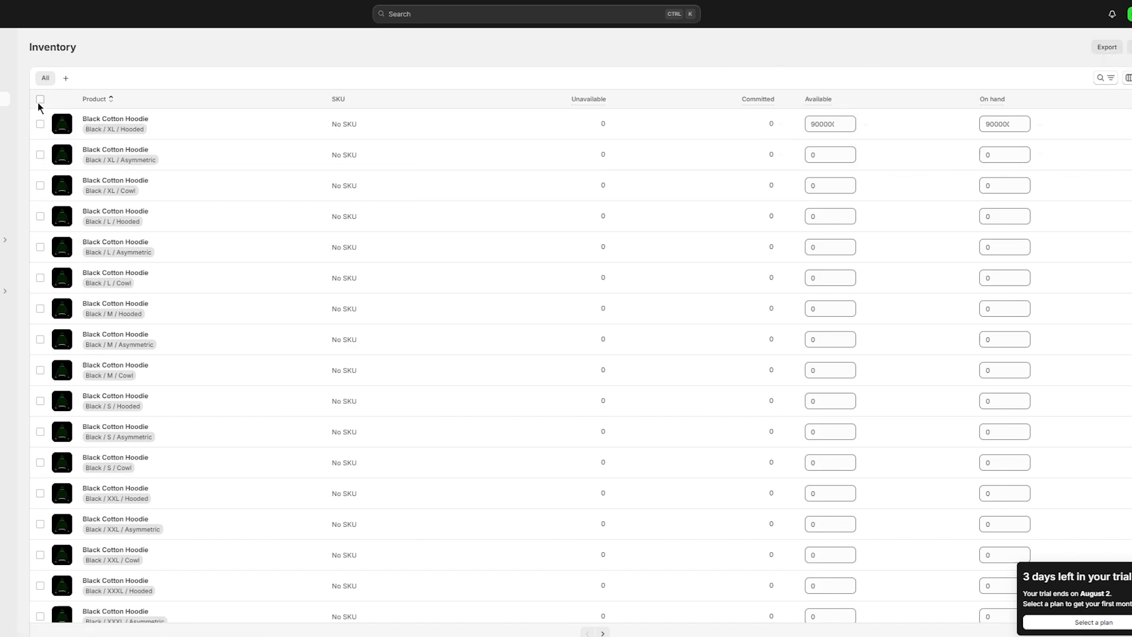
# - Set the Black / XL / Asymmetric variant's available stock to 90000 and save
pyautogui.click(40, 99)
pyautogui.click(827, 154)
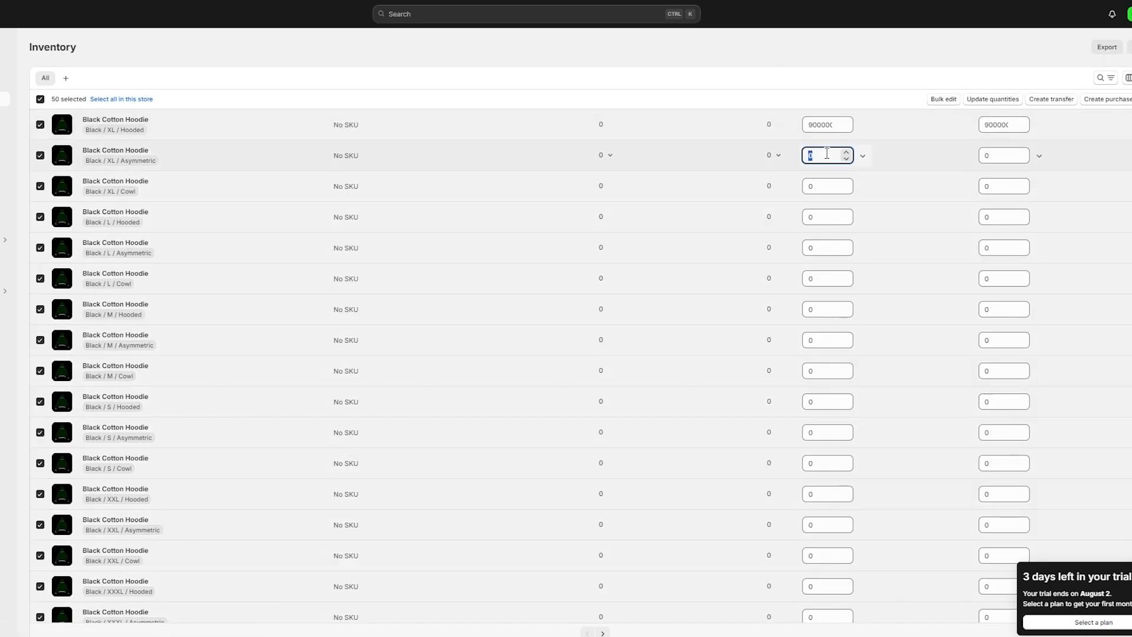
pyautogui.write('90000')
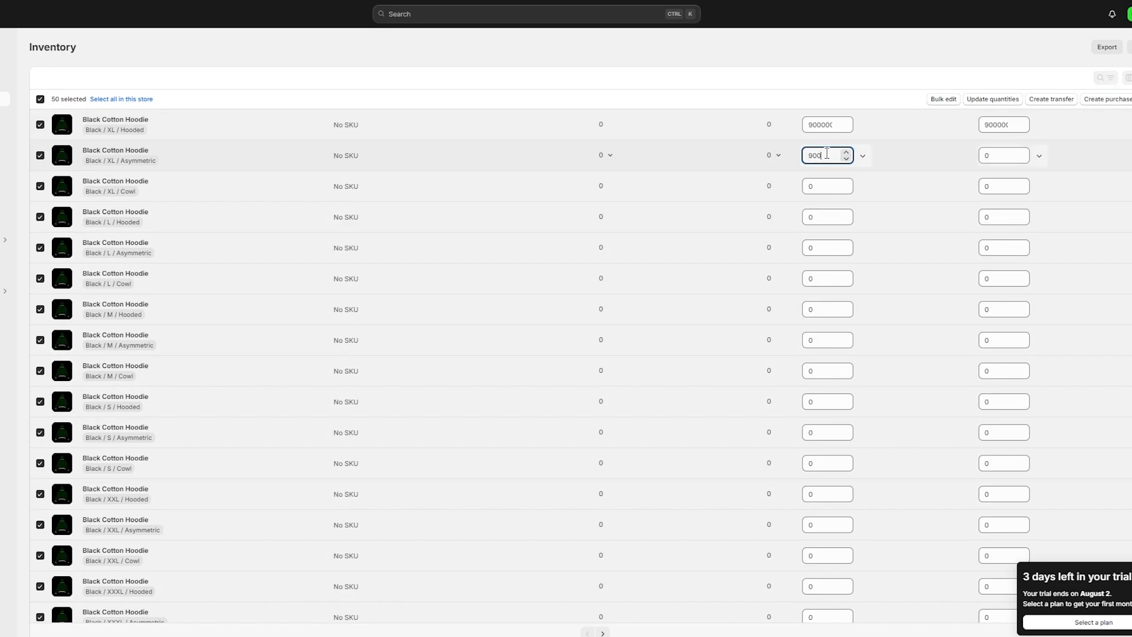
pyautogui.click(817, 84)
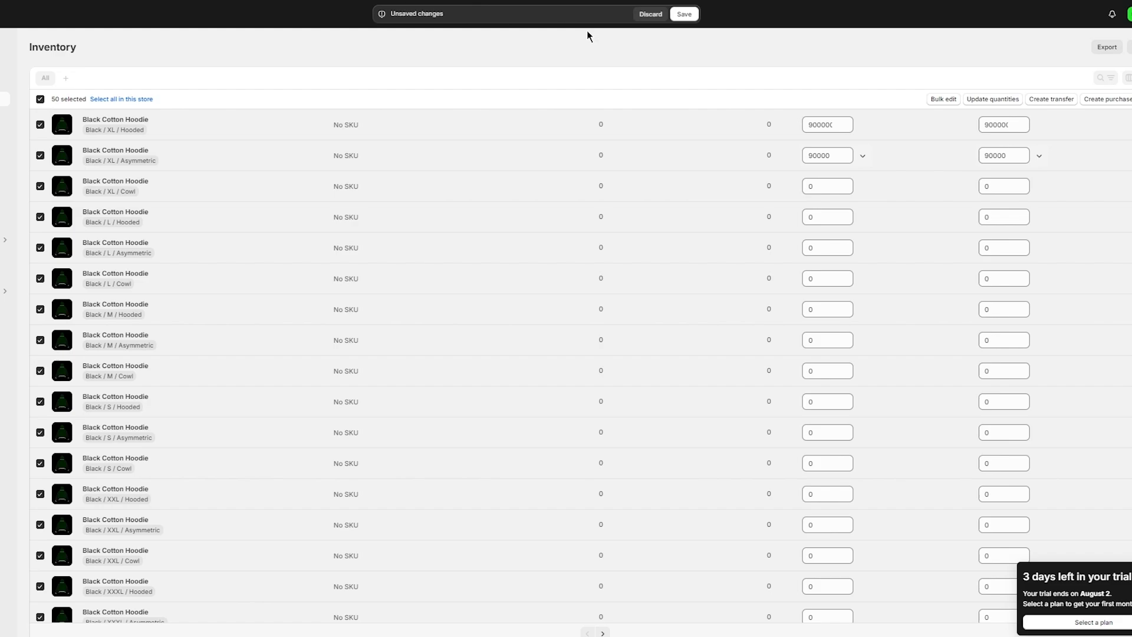
pyautogui.click(677, 18)
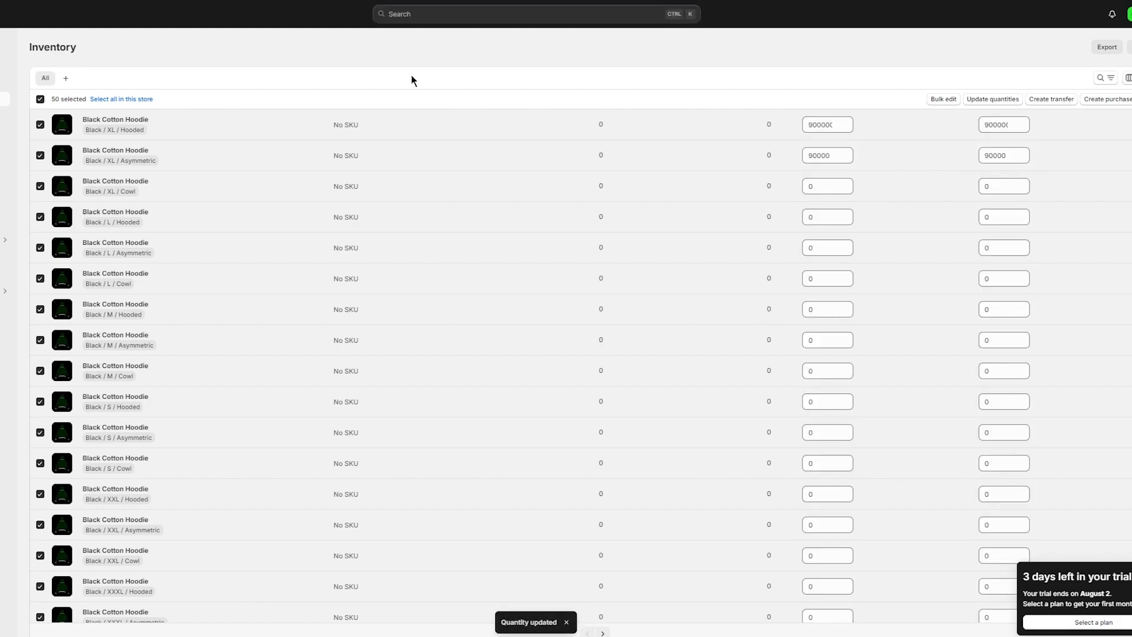
pyautogui.click(40, 99)
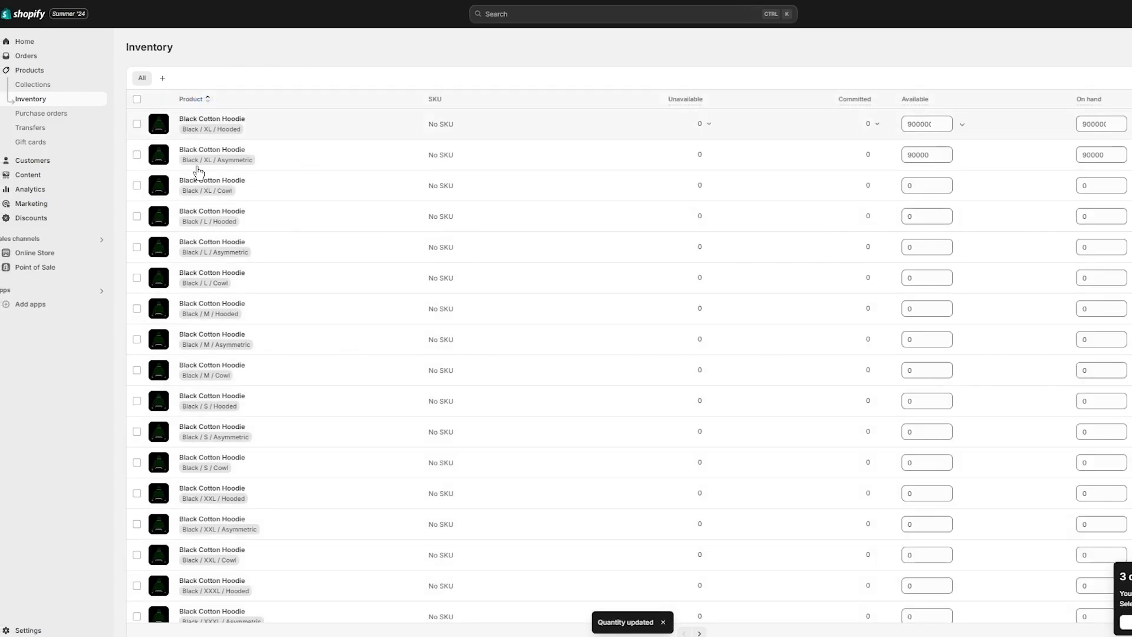
# - Browse Purchase orders, Transfers and Gift cards, then go to Online Store Themes
pyautogui.click(66, 115)
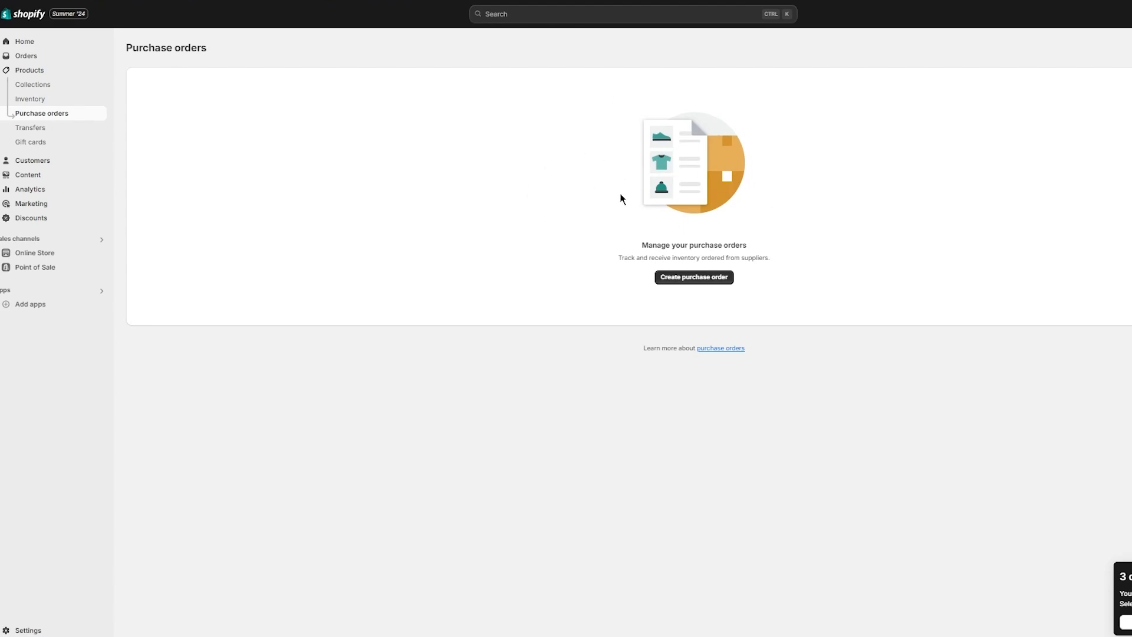
pyautogui.click(51, 130)
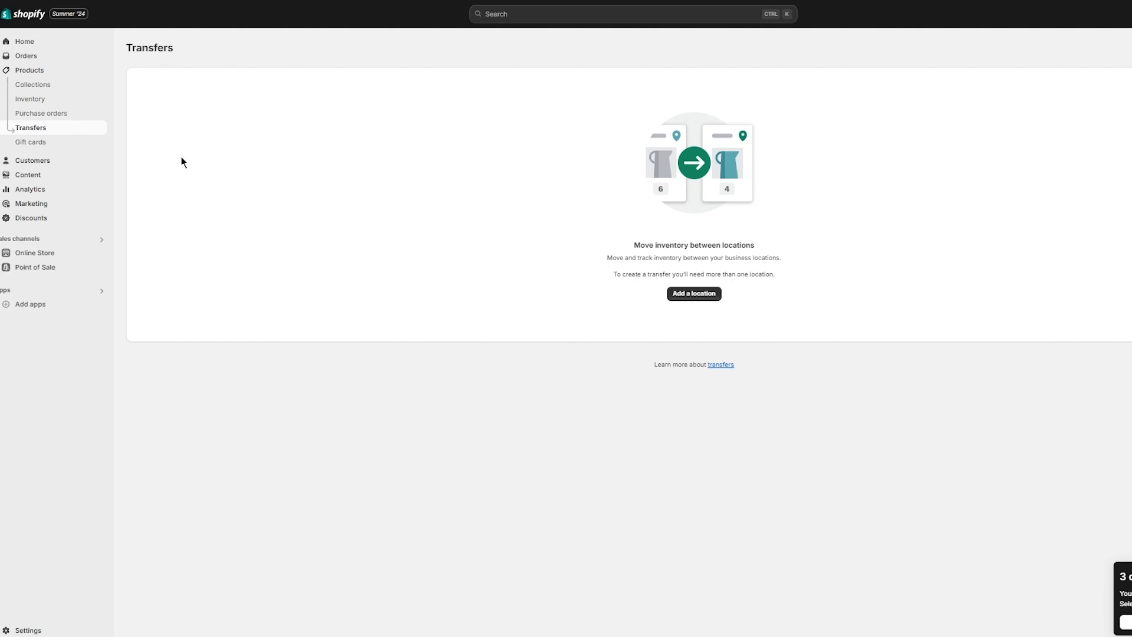
pyautogui.click(55, 145)
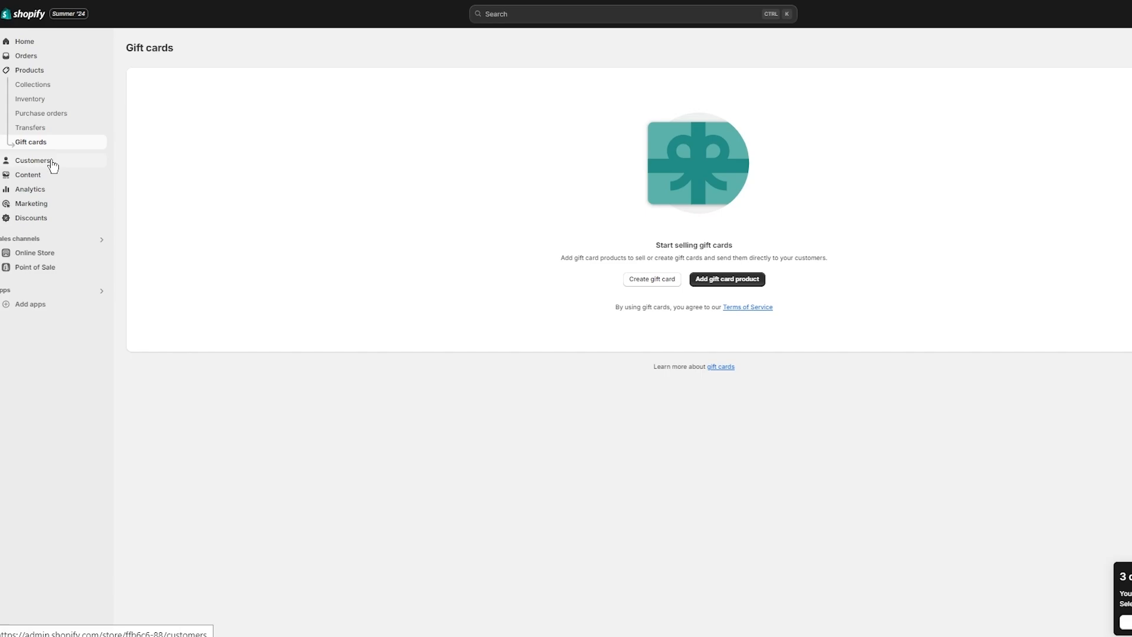
pyautogui.click(40, 258)
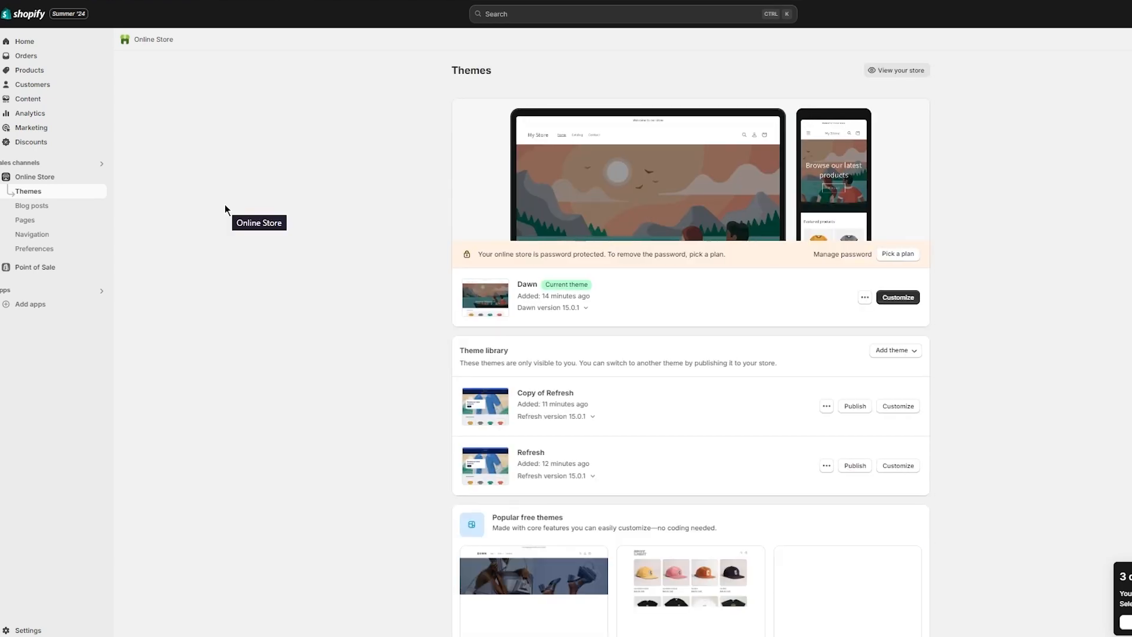
# - Open Copy of Refresh in the theme editor, scroll its preview, and show Theme settings
pyautogui.click(897, 407)
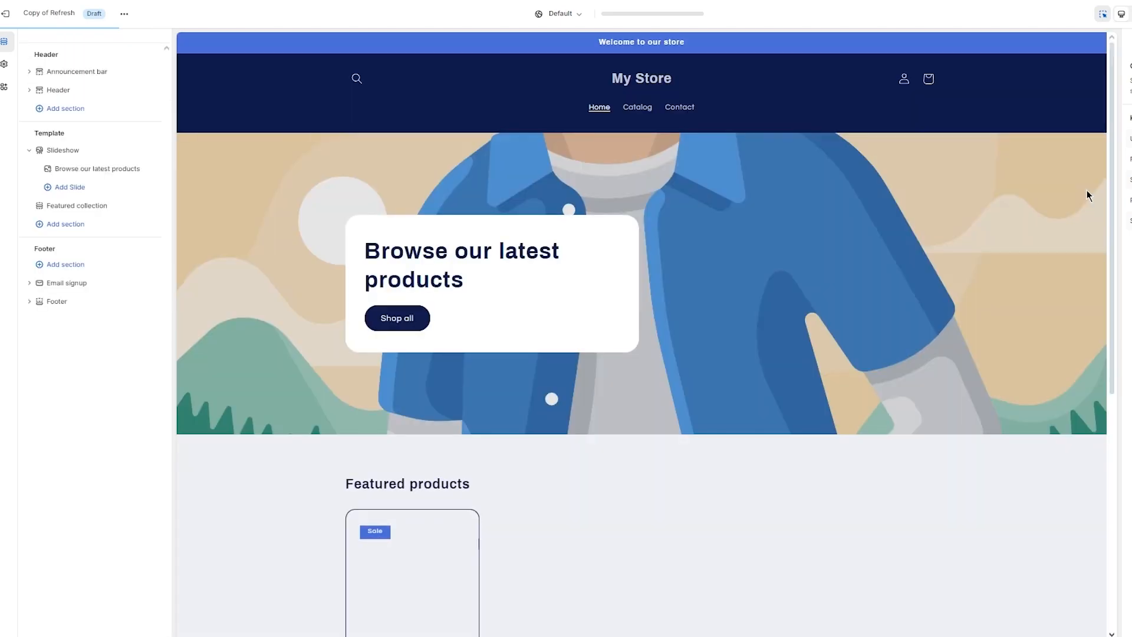
pyautogui.scroll(-7, 788, 220)
pyautogui.scroll(7, 787, 220)
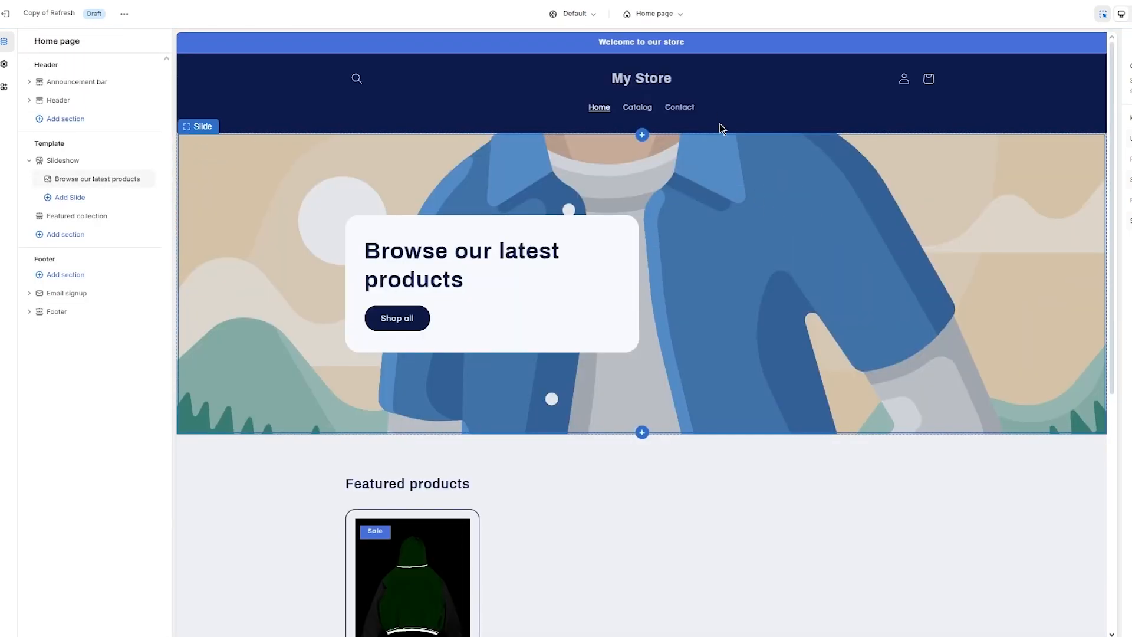
pyautogui.scroll(-4, 726, 292)
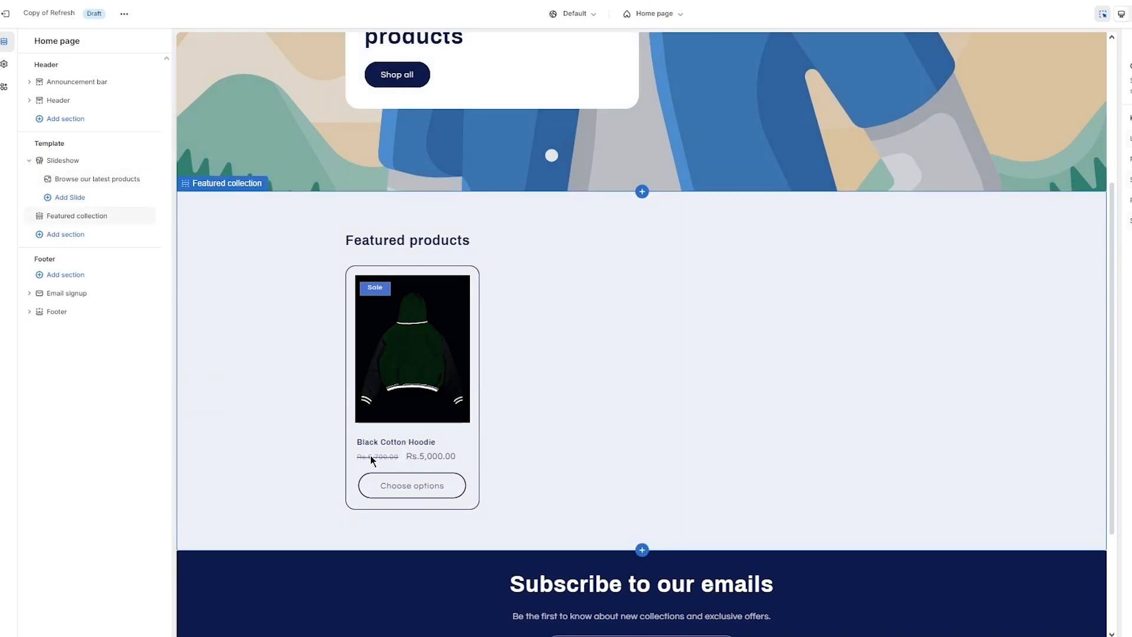
pyautogui.scroll(1, 408, 402)
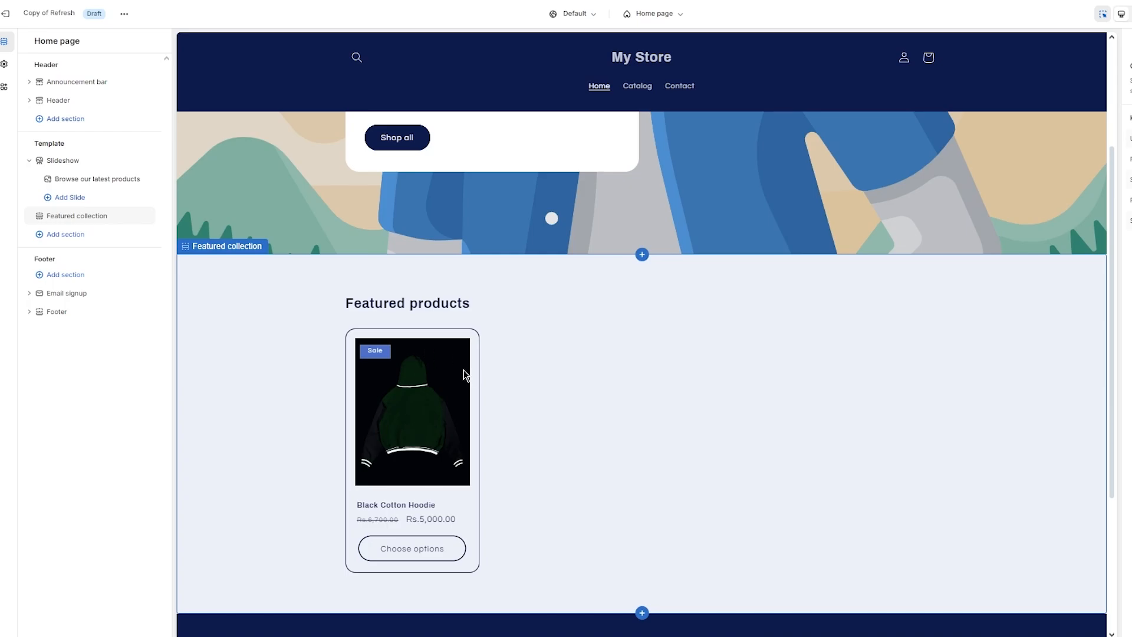
pyautogui.scroll(3, 464, 369)
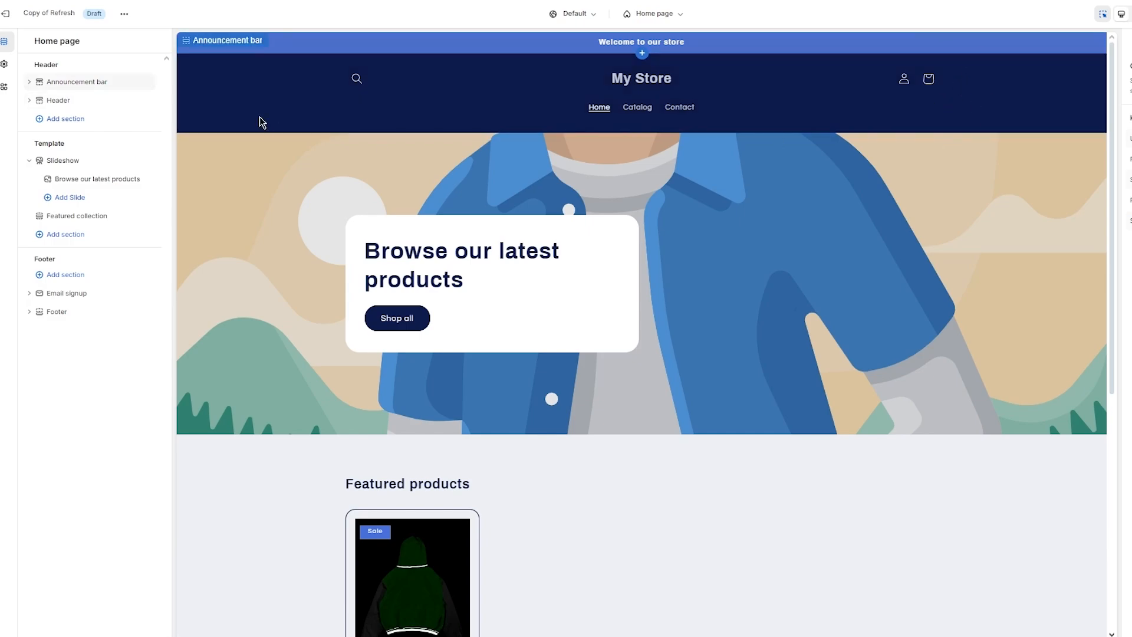
pyautogui.click(4, 64)
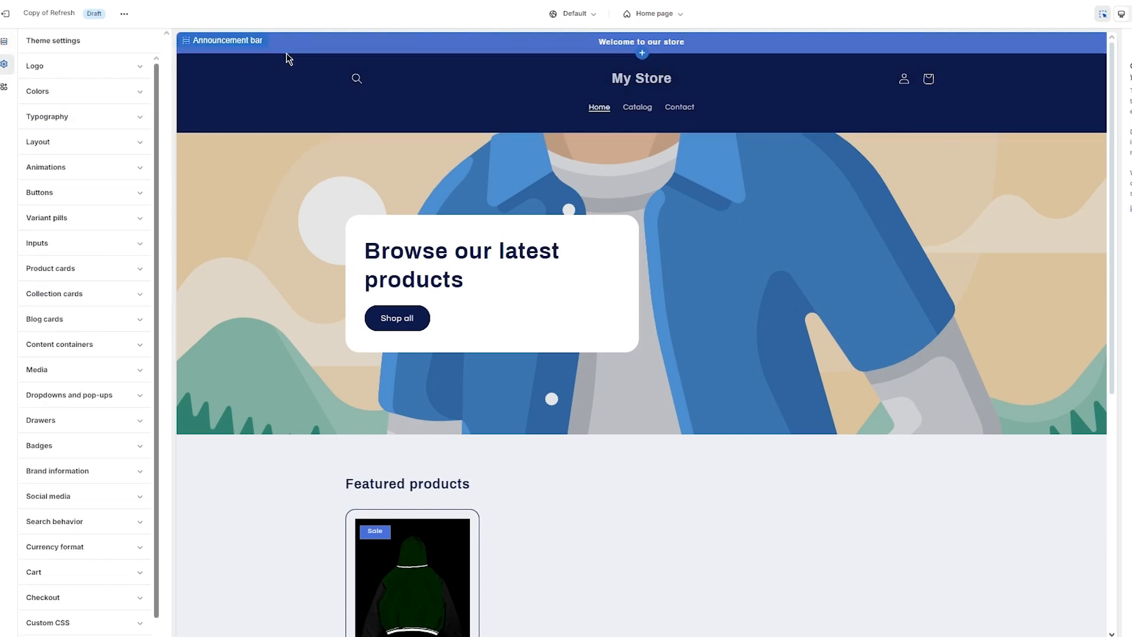
# - Upload pngegg (5).png as the store logo and set desktop logo width to 80 px
pyautogui.click(126, 72)
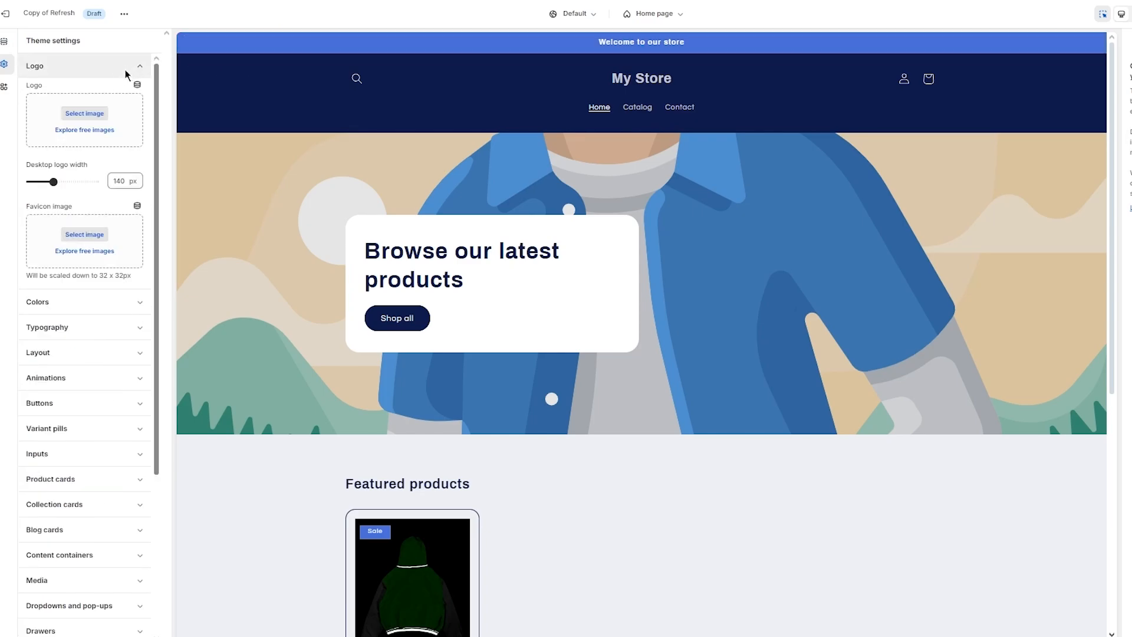
pyautogui.click(84, 116)
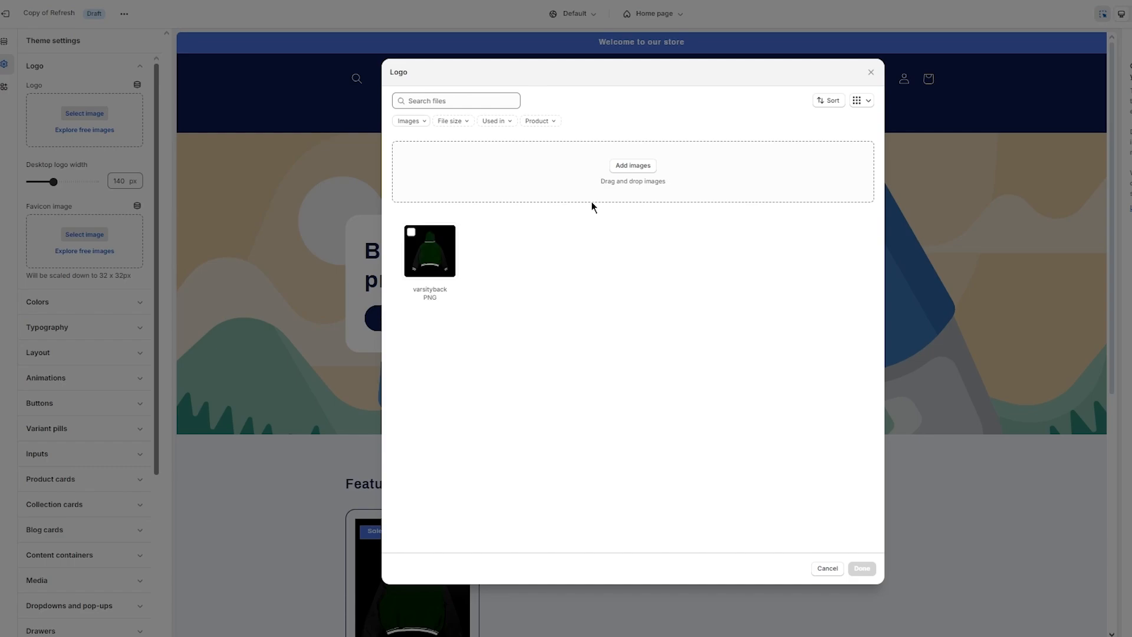
pyautogui.click(615, 168)
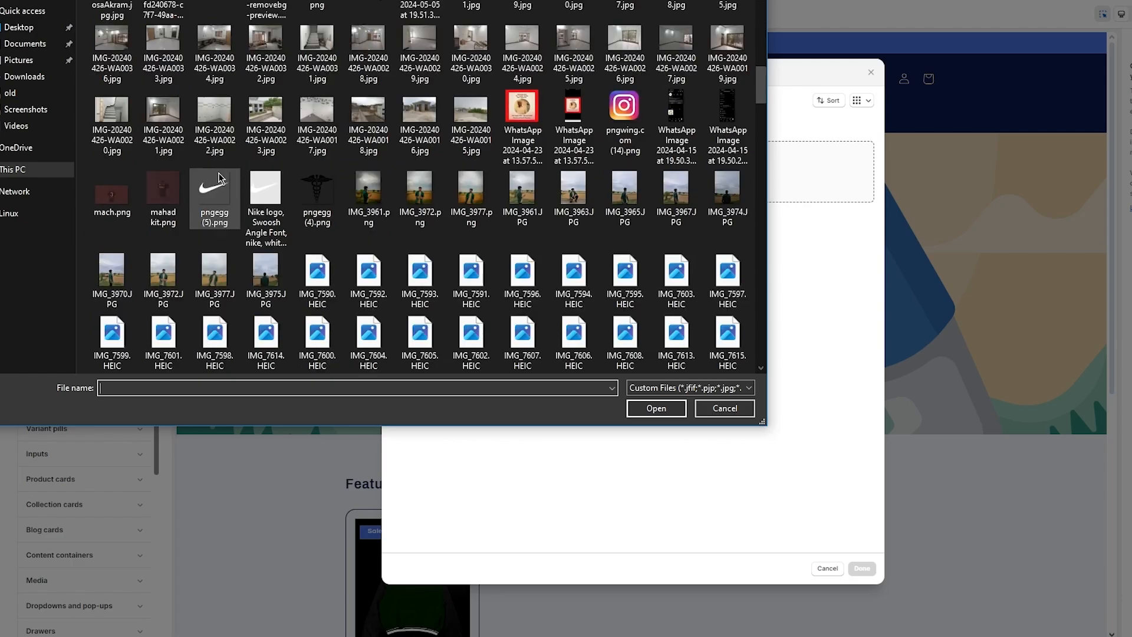
pyautogui.doubleClick(218, 176)
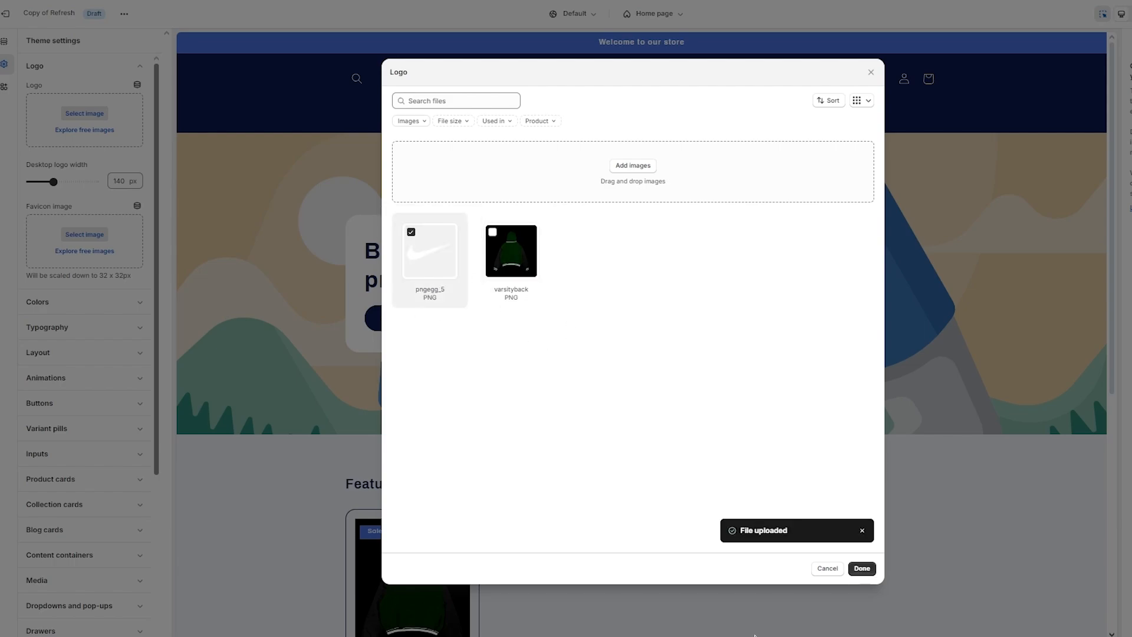
pyautogui.click(862, 568)
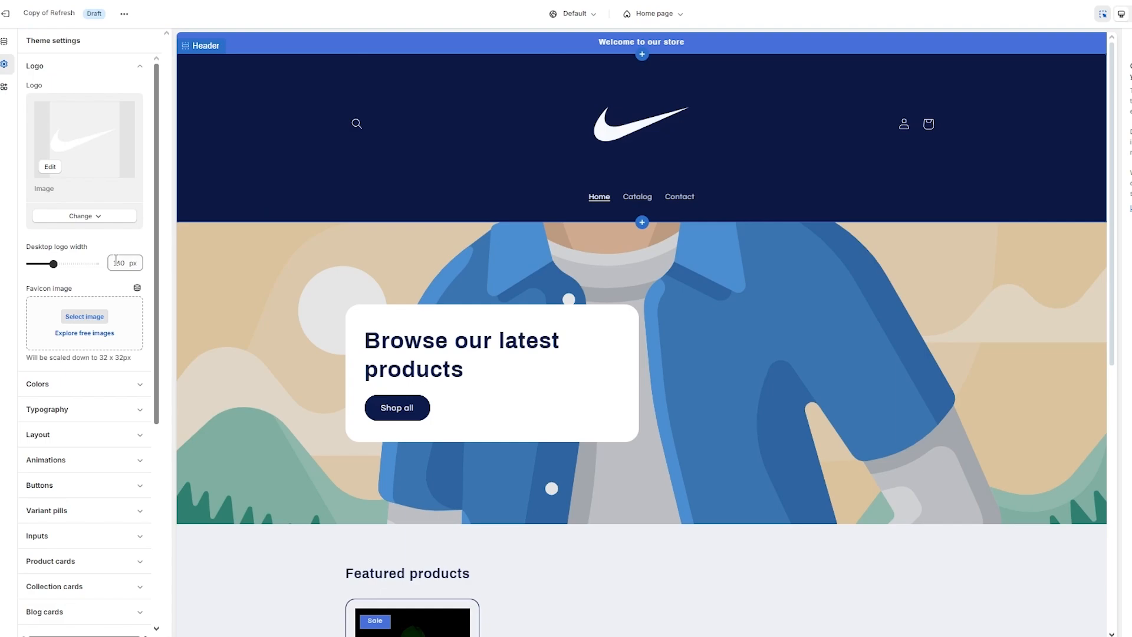
pyautogui.moveTo(53, 263); pyautogui.dragTo(37, 264)
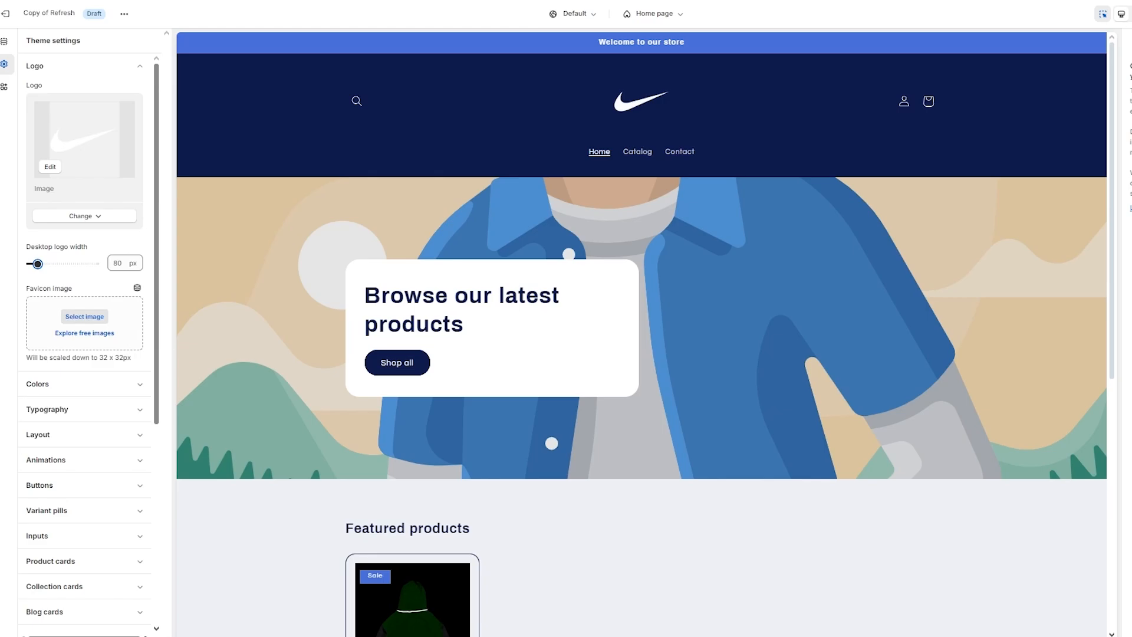
# - Upload pngwing.com (15).png and set it as the theme's favicon image
pyautogui.click(84, 316)
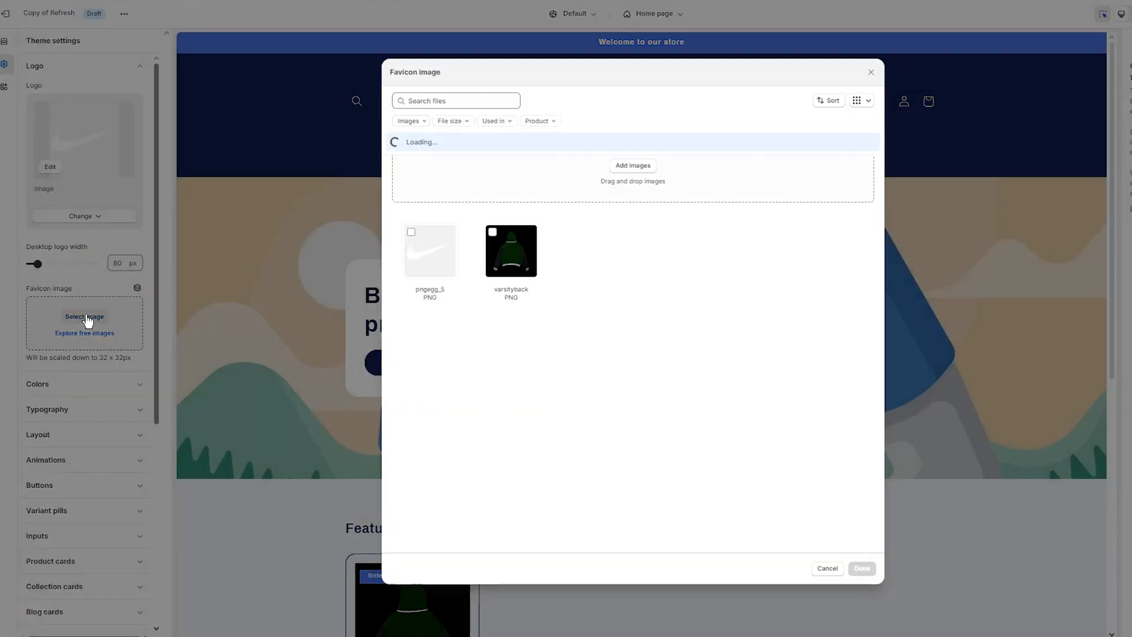
pyautogui.click(641, 166)
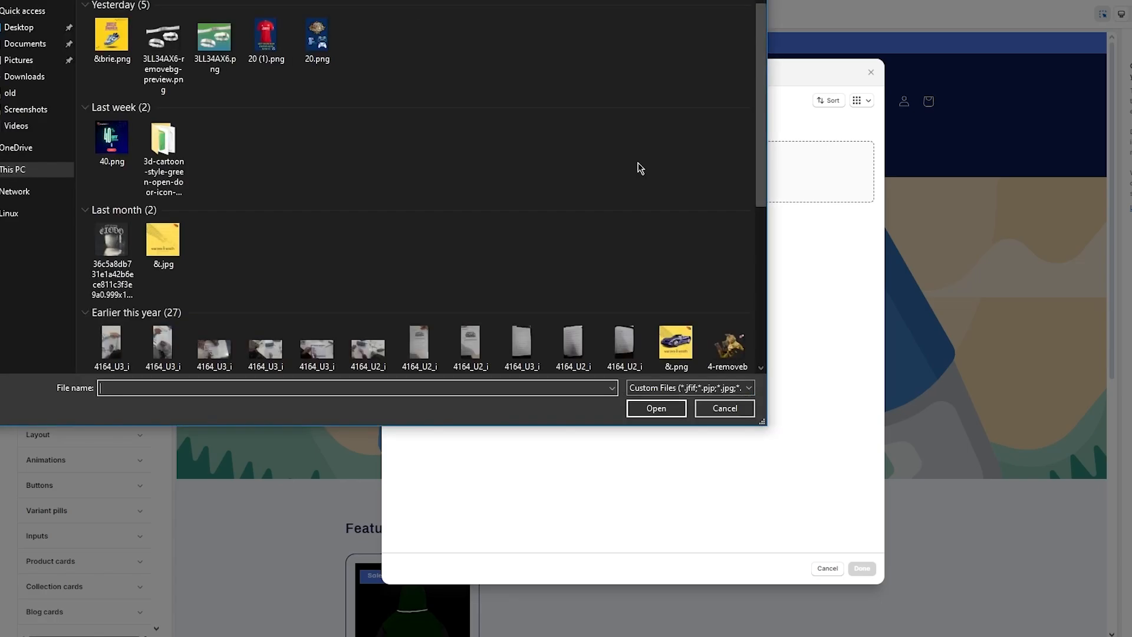
pyautogui.scroll(-2, 474, 253)
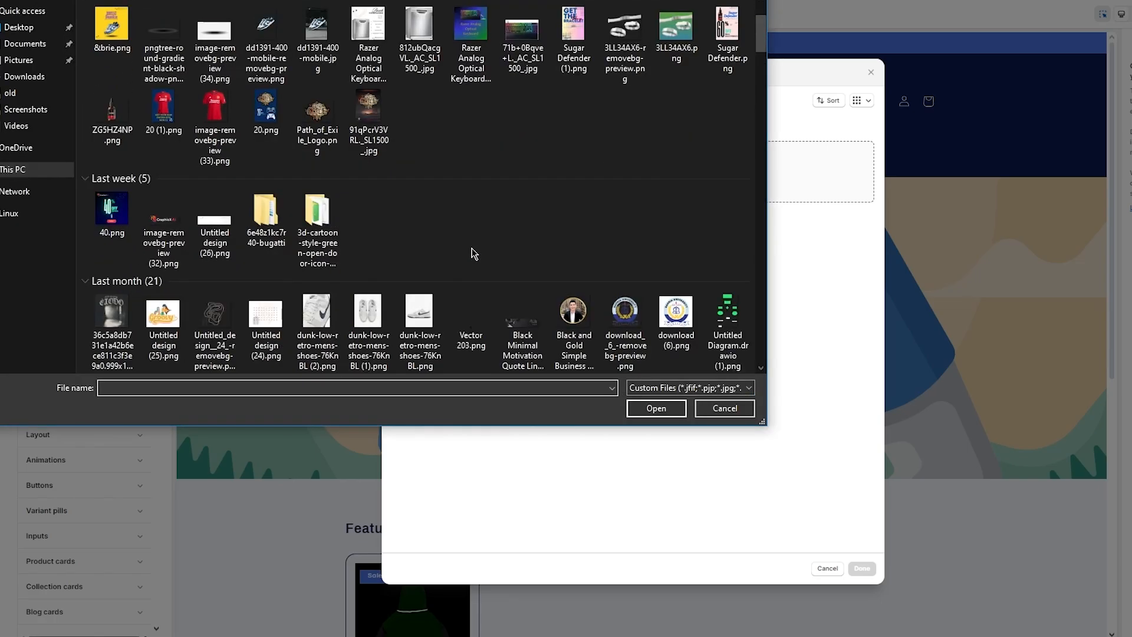
pyautogui.scroll(-3, 505, 215)
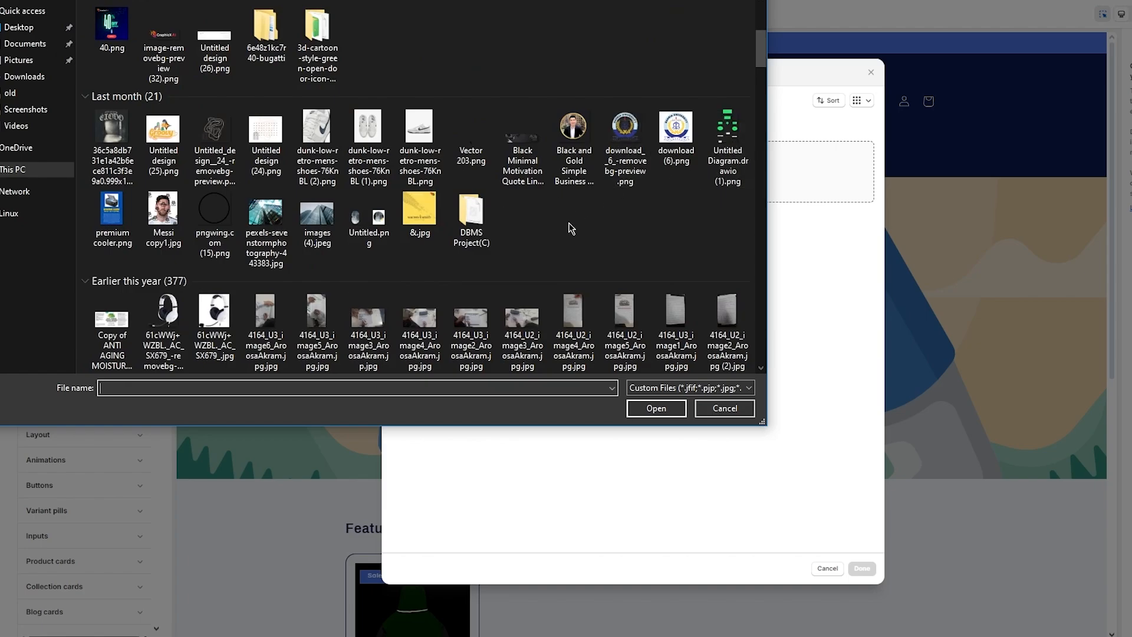
pyautogui.scroll(-10, 568, 231)
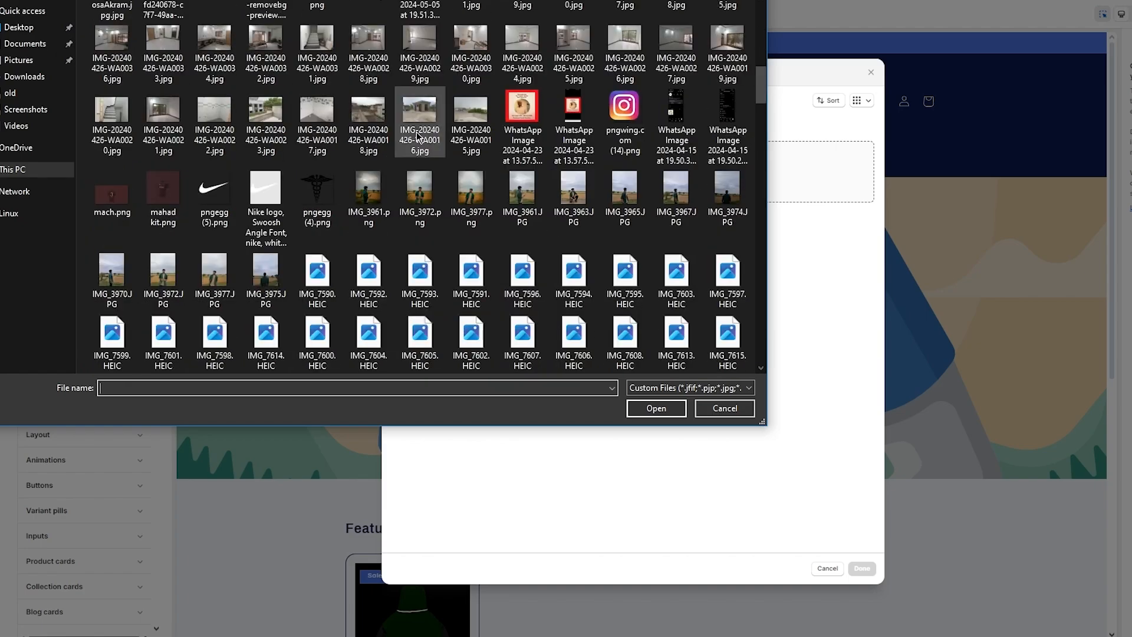
pyautogui.scroll(6, 590, 135)
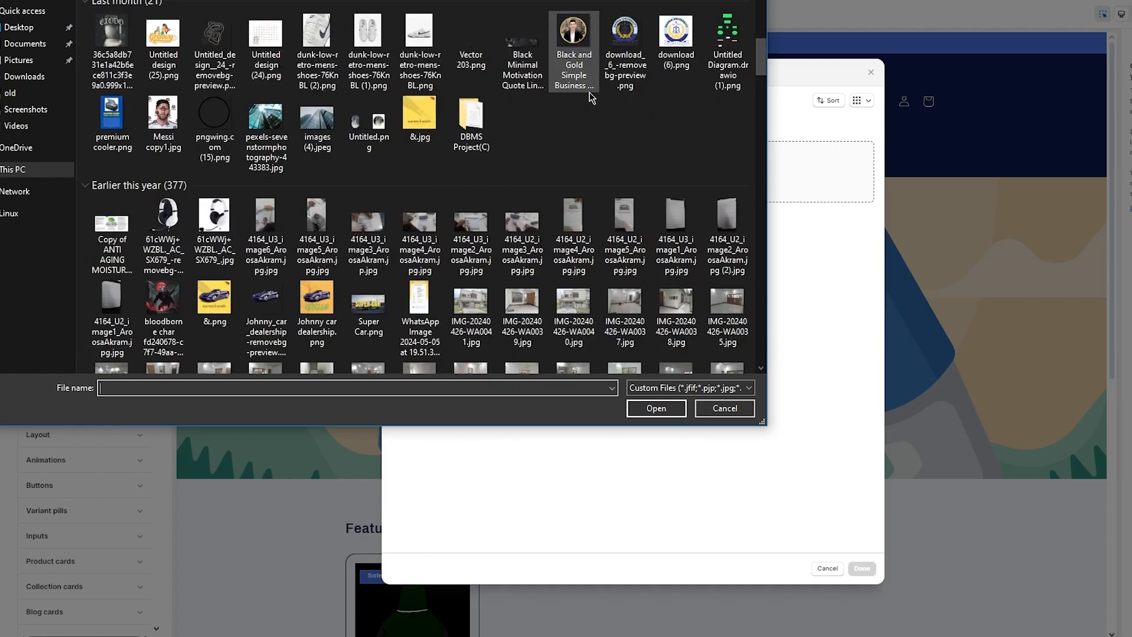
pyautogui.doubleClick(214, 115)
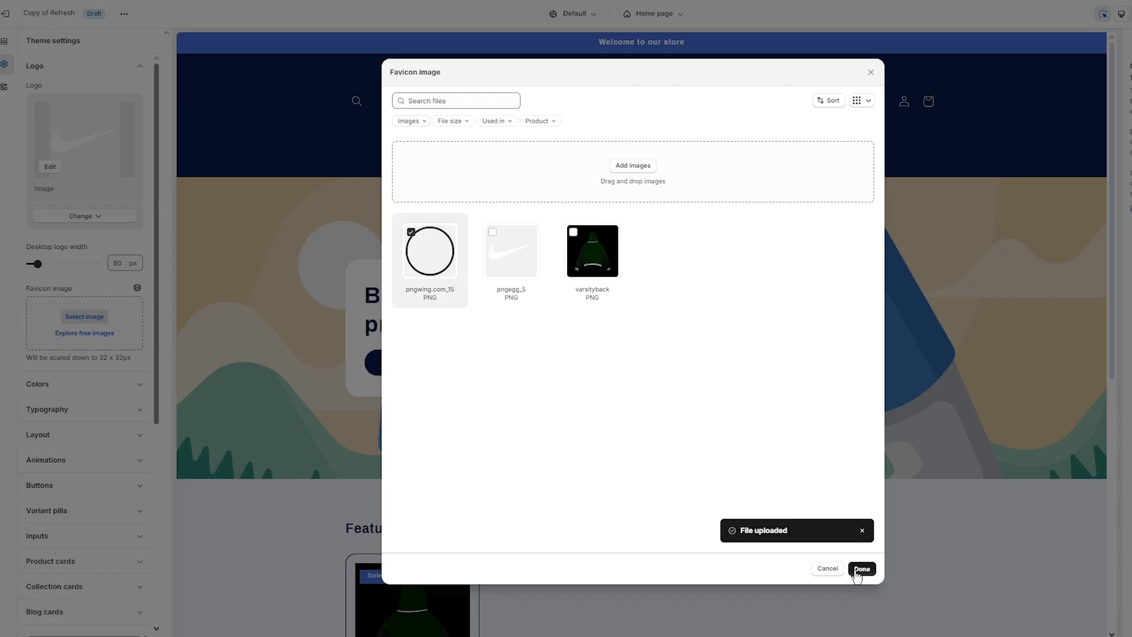
pyautogui.click(859, 569)
pyautogui.scroll(-4, 132, 321)
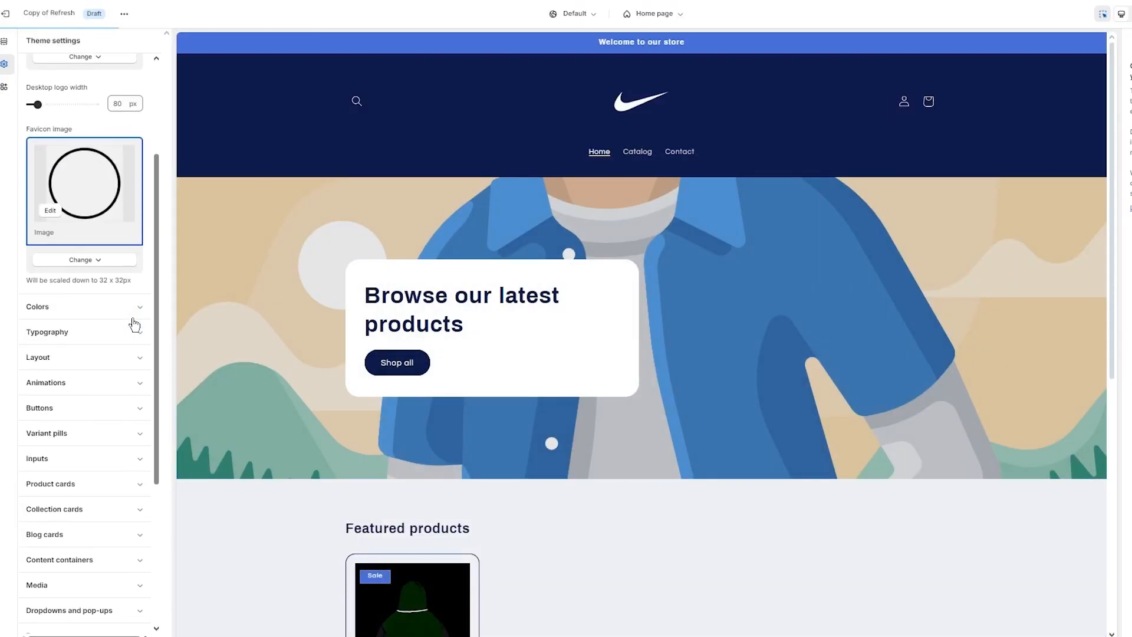
# - Look over the colours of the existing Scheme 1 and Scheme 3
pyautogui.click(127, 257)
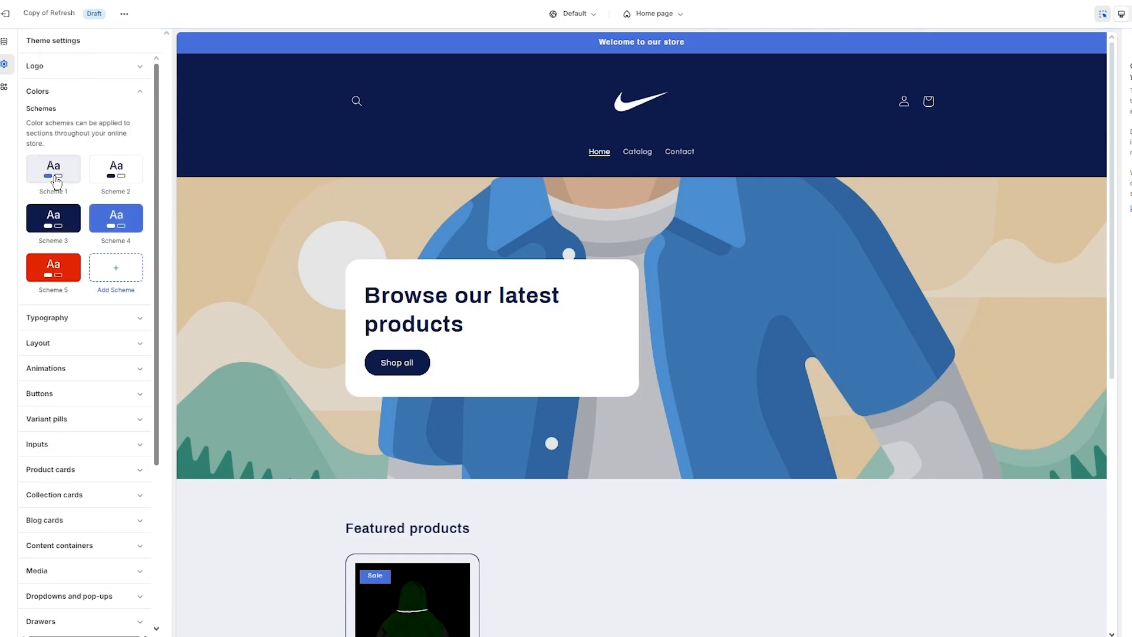
pyautogui.click(56, 183)
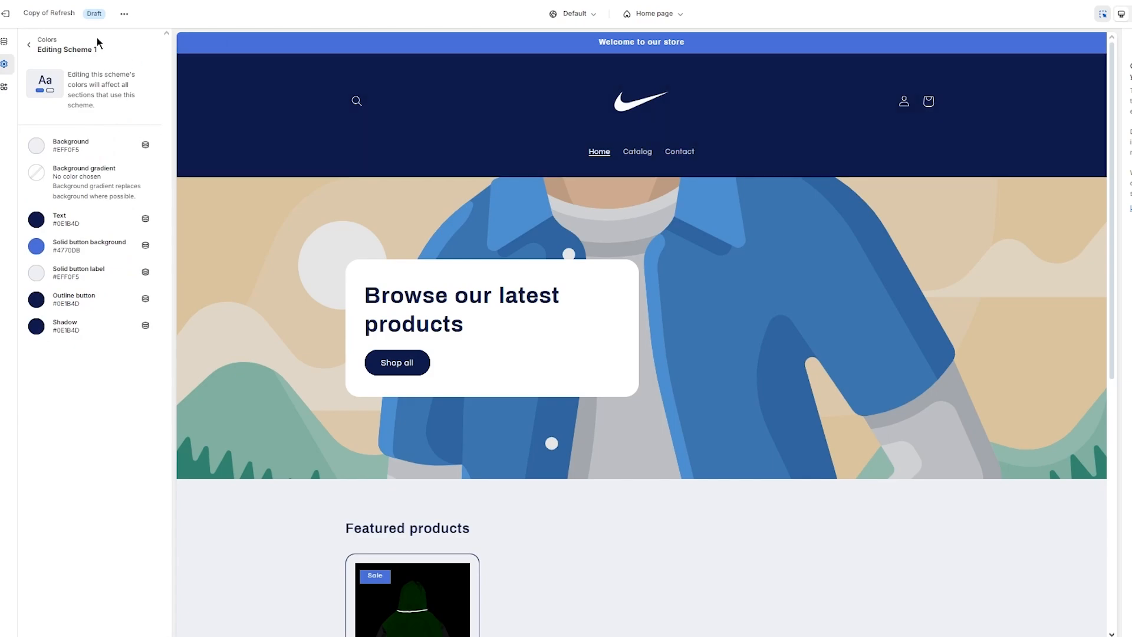
pyautogui.click(28, 46)
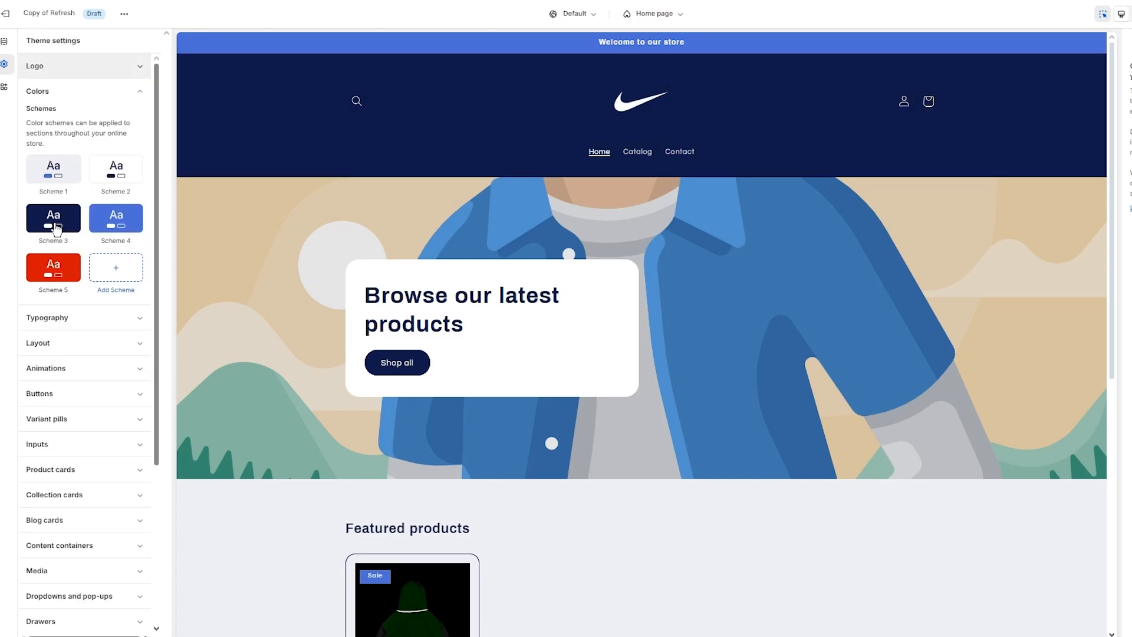
pyautogui.click(57, 229)
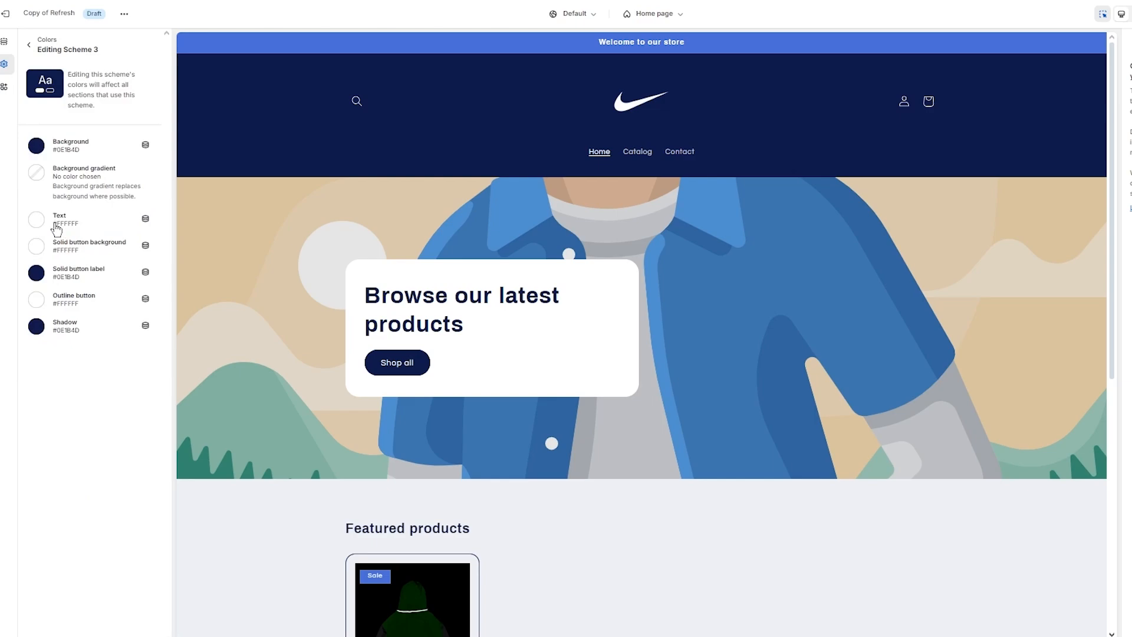
pyautogui.click(30, 51)
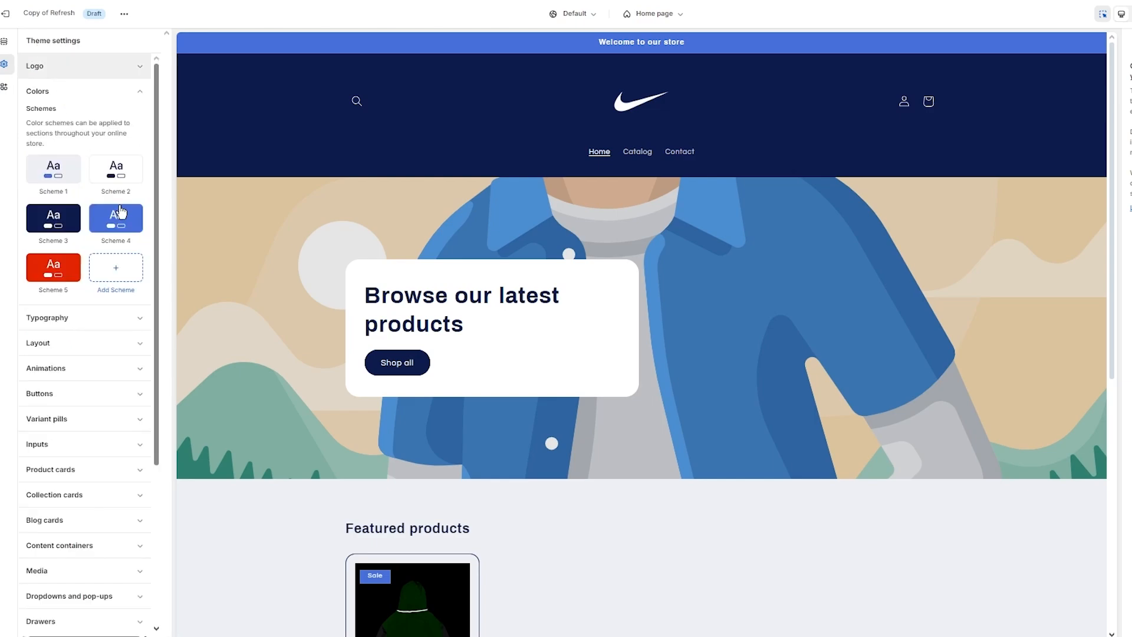
# - Add colour Scheme 6 with a black background and white text
pyautogui.click(113, 267)
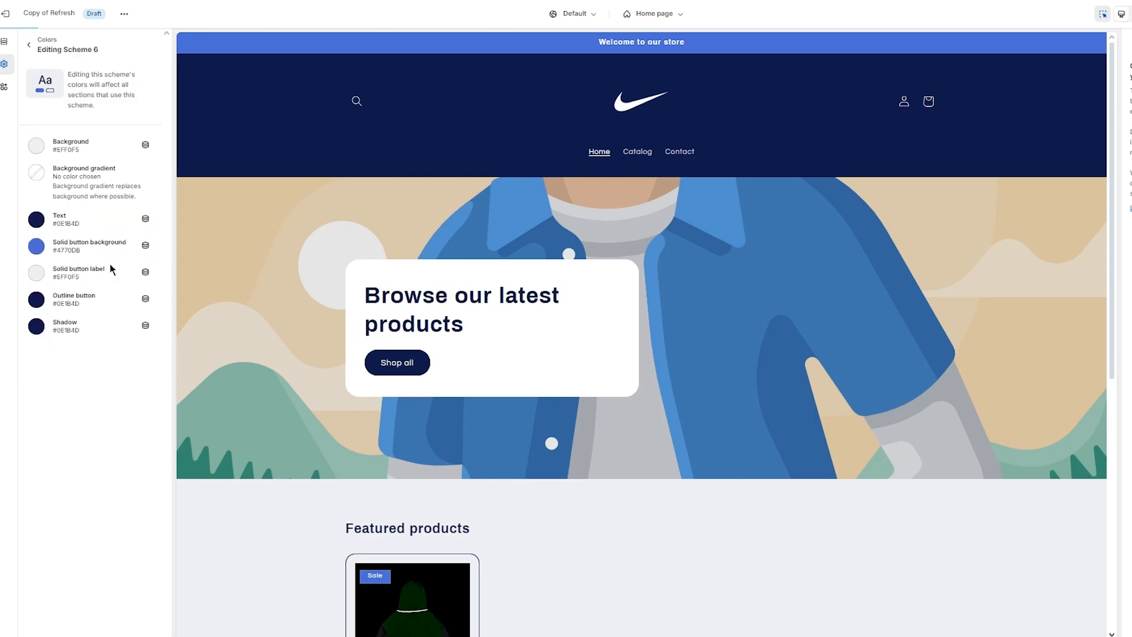
pyautogui.click(36, 146)
pyautogui.click(71, 184)
pyautogui.moveTo(21, 264); pyautogui.dragTo(7, 285)
pyautogui.click(110, 383)
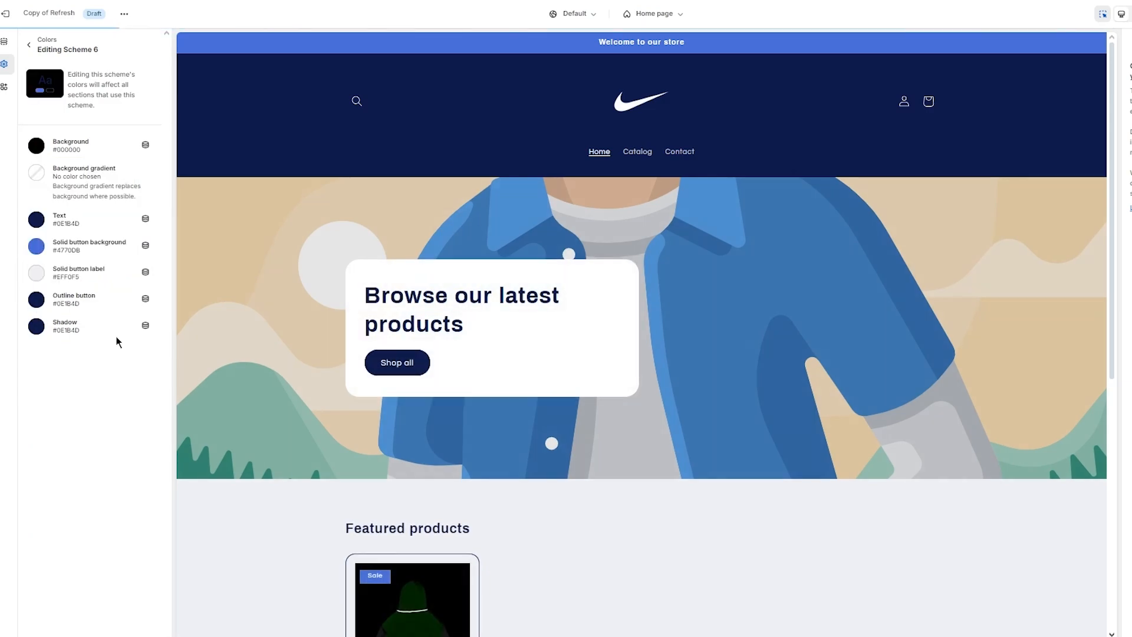
pyautogui.click(40, 220)
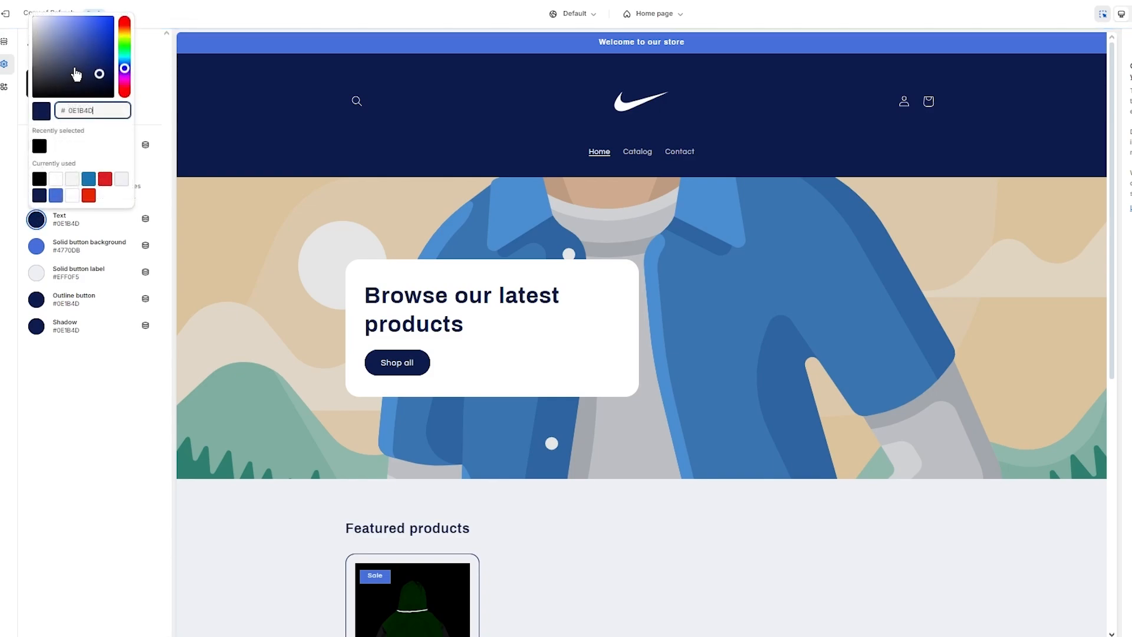
pyautogui.moveTo(73, 68); pyautogui.dragTo(26, 1)
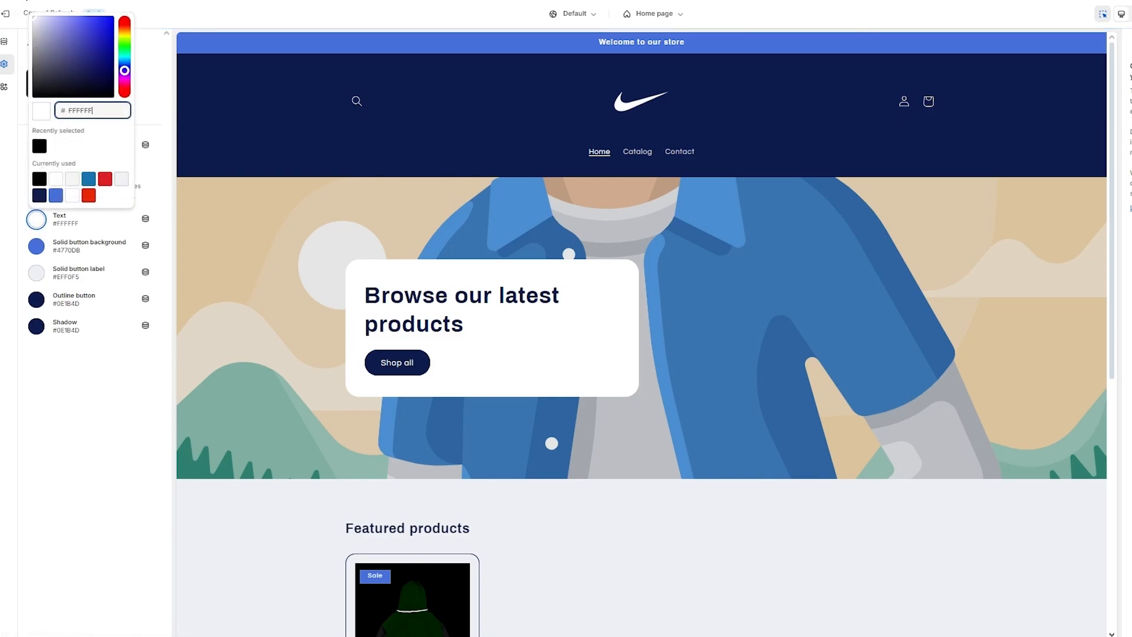
pyautogui.click(27, 7)
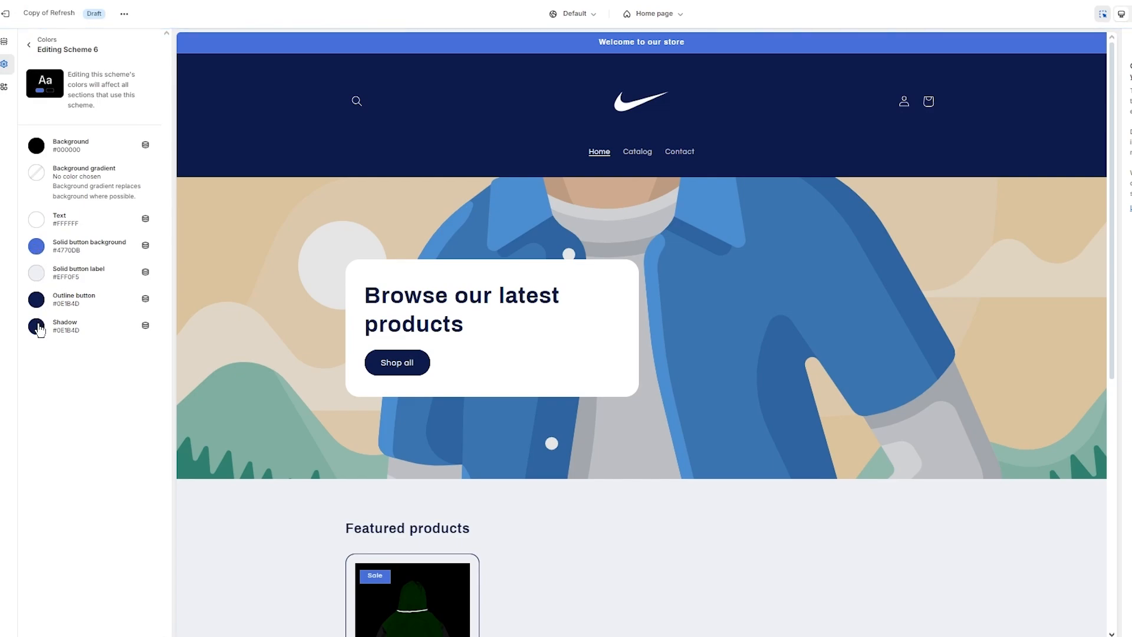
# - Set Scheme 6's solid button background to black, then to grey #868181
pyautogui.click(43, 246)
pyautogui.moveTo(81, 116); pyautogui.dragTo(14, 164)
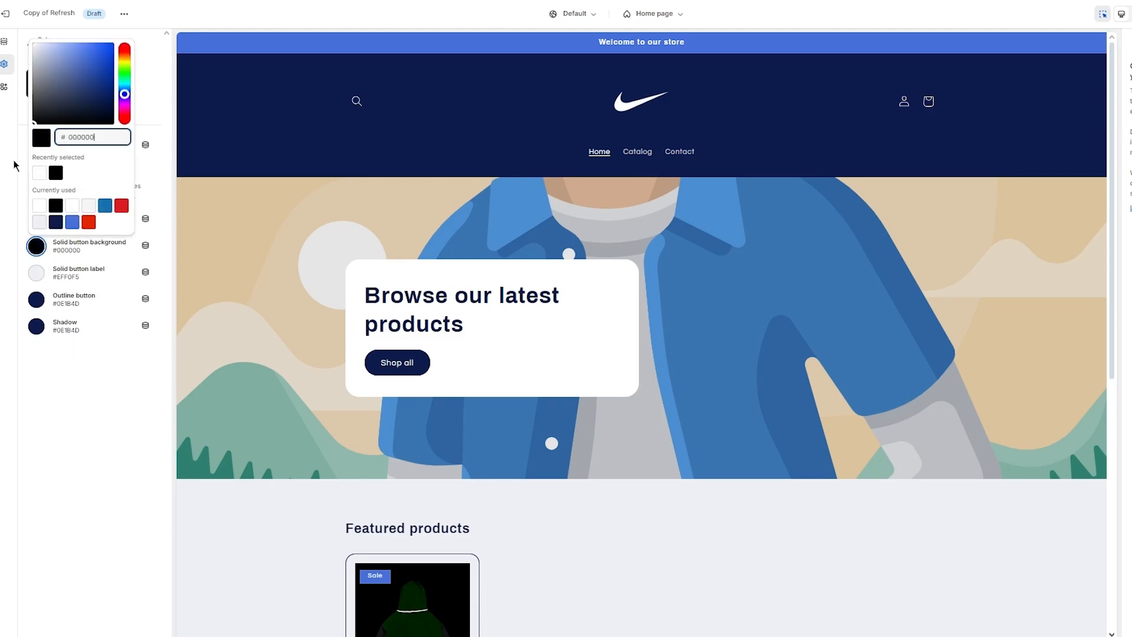
pyautogui.click(15, 165)
pyautogui.click(36, 246)
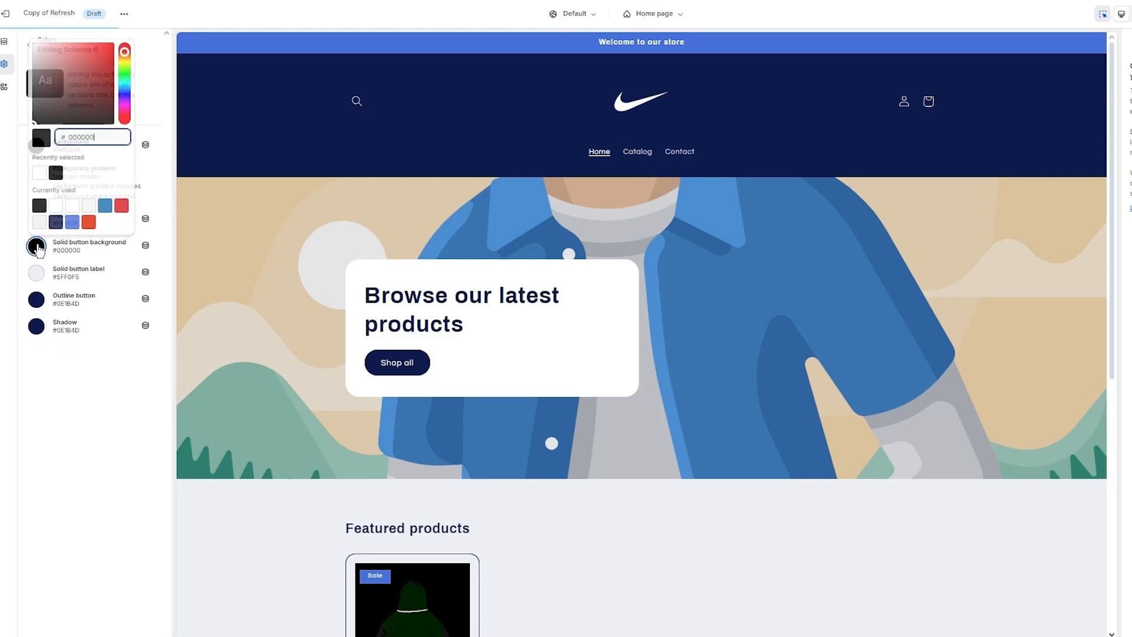
pyautogui.click(38, 97)
pyautogui.click(37, 82)
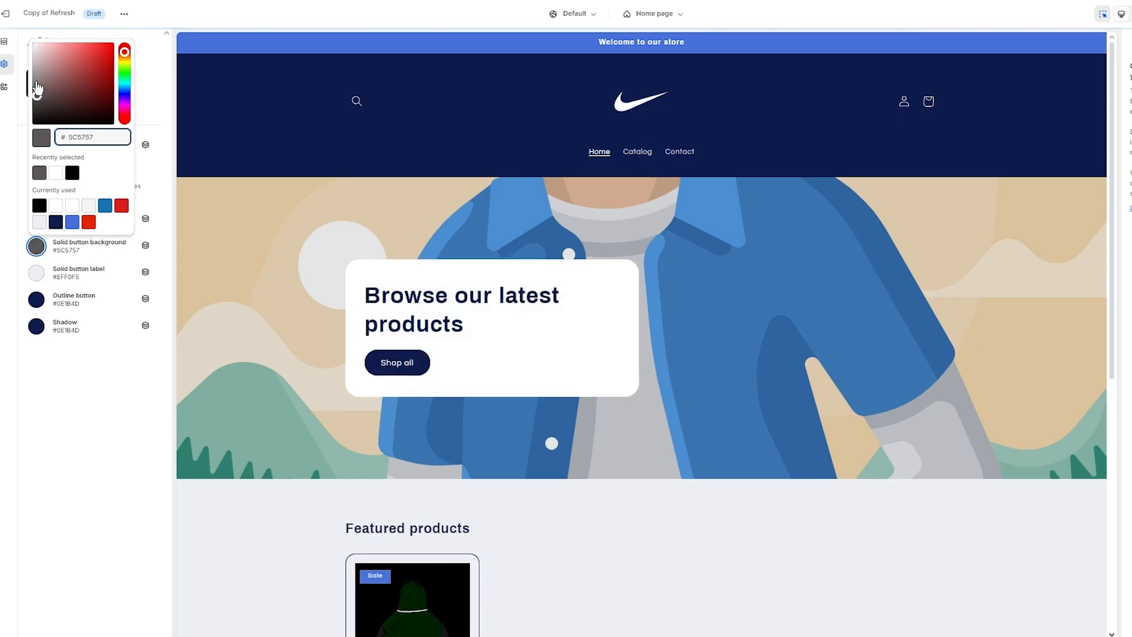
pyautogui.click(87, 424)
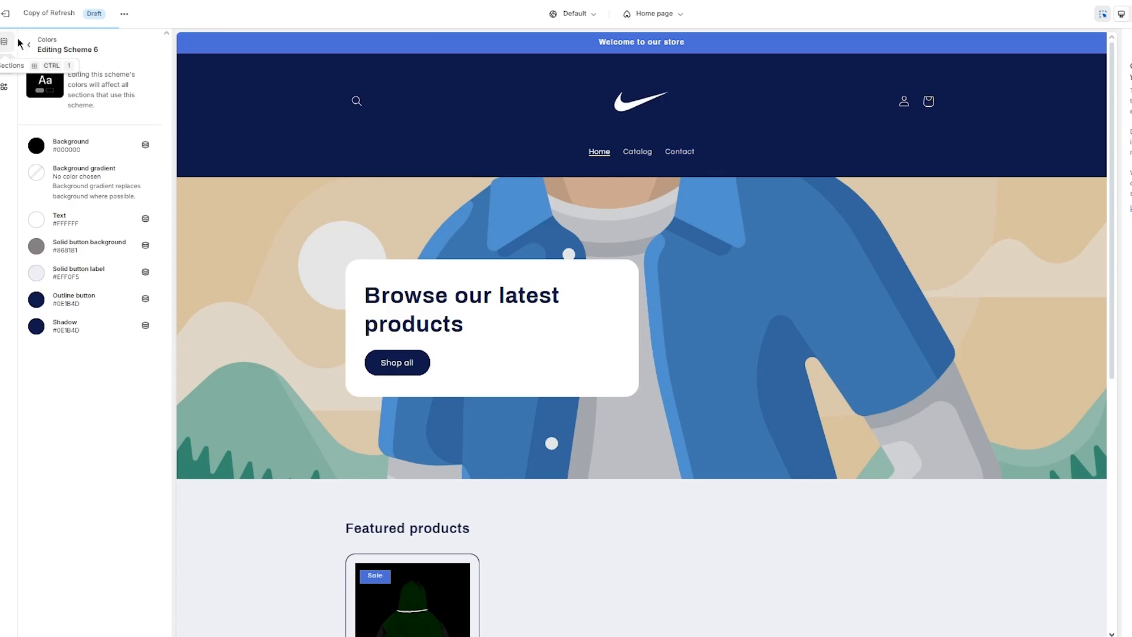
pyautogui.click(4, 64)
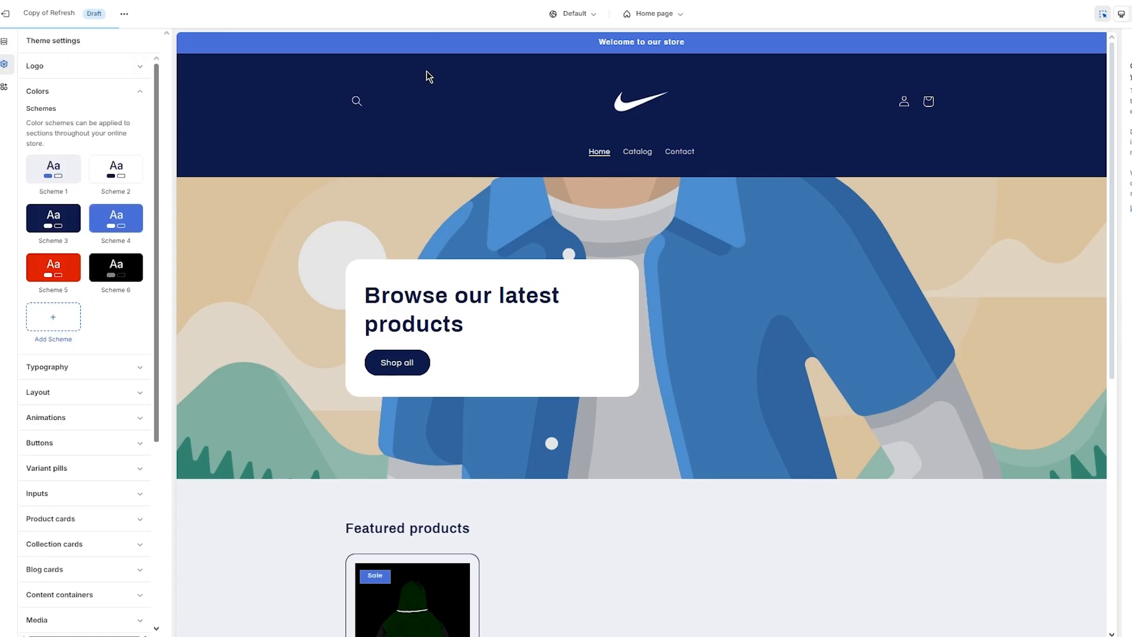
# - Switch the announcement bar to Scheme 6 so its welcome strip turns black
pyautogui.click(760, 45)
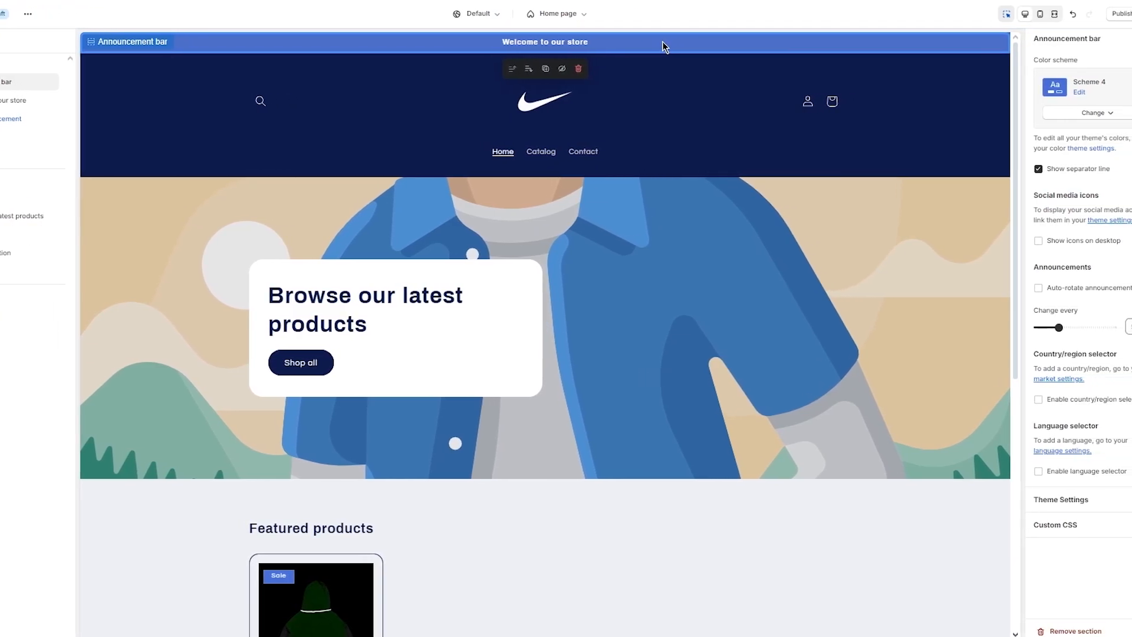
pyautogui.click(1049, 113)
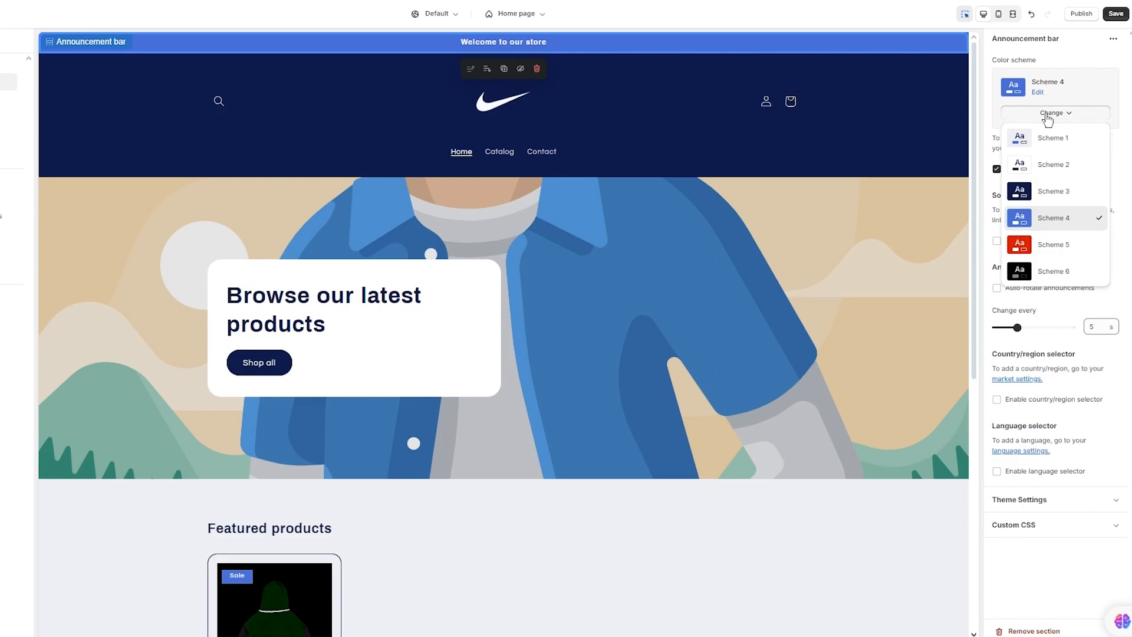
pyautogui.click(1032, 276)
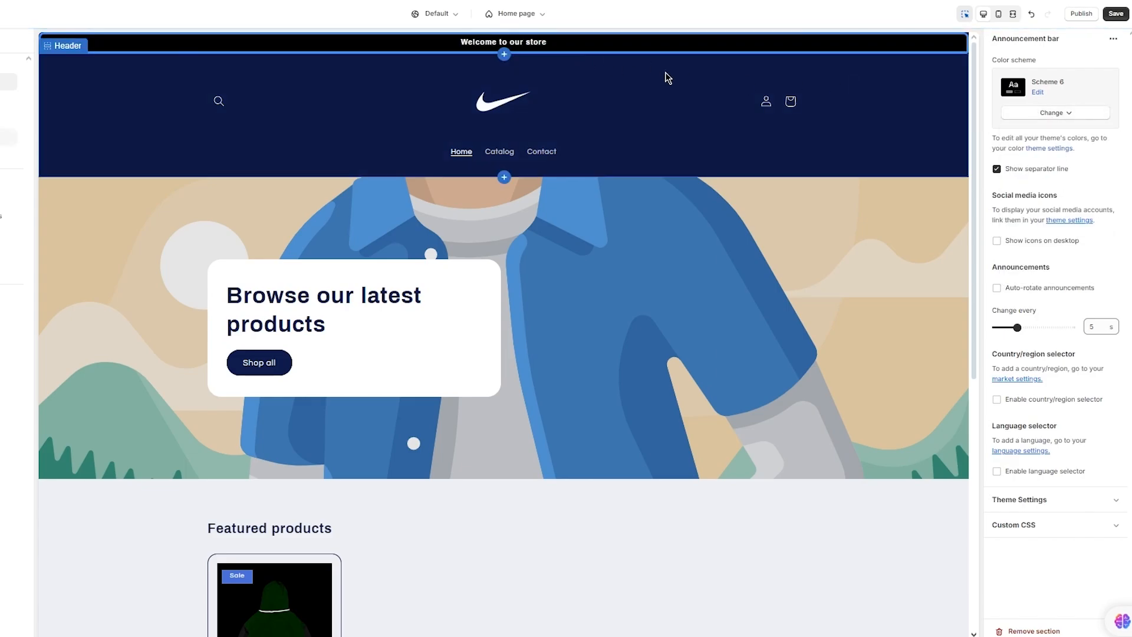
pyautogui.click(870, 96)
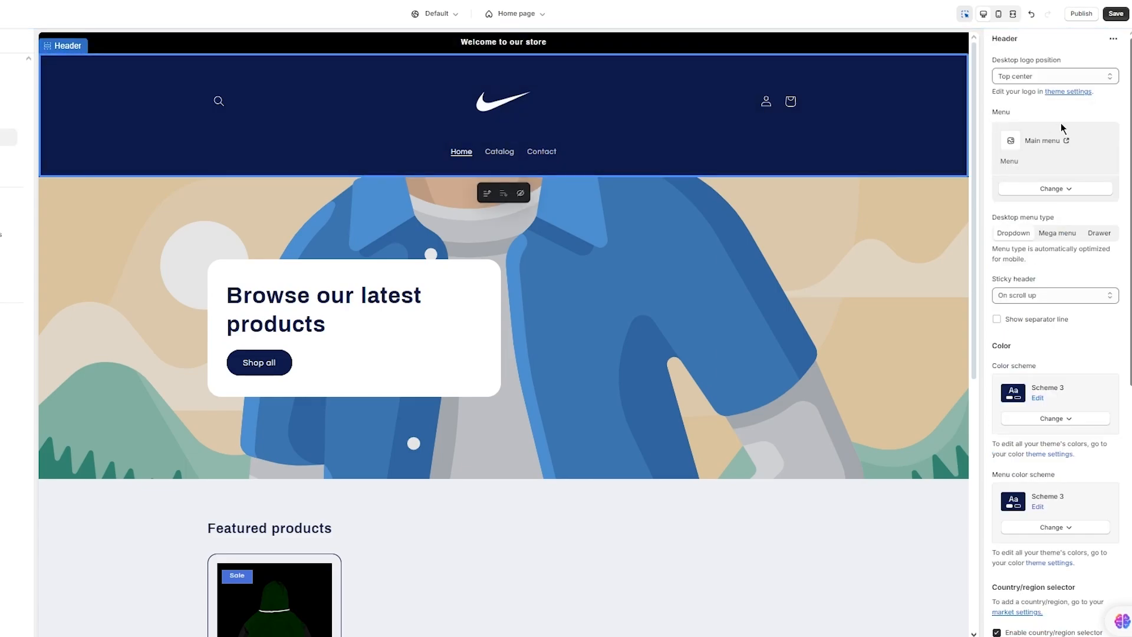
pyautogui.scroll(-2, 1069, 217)
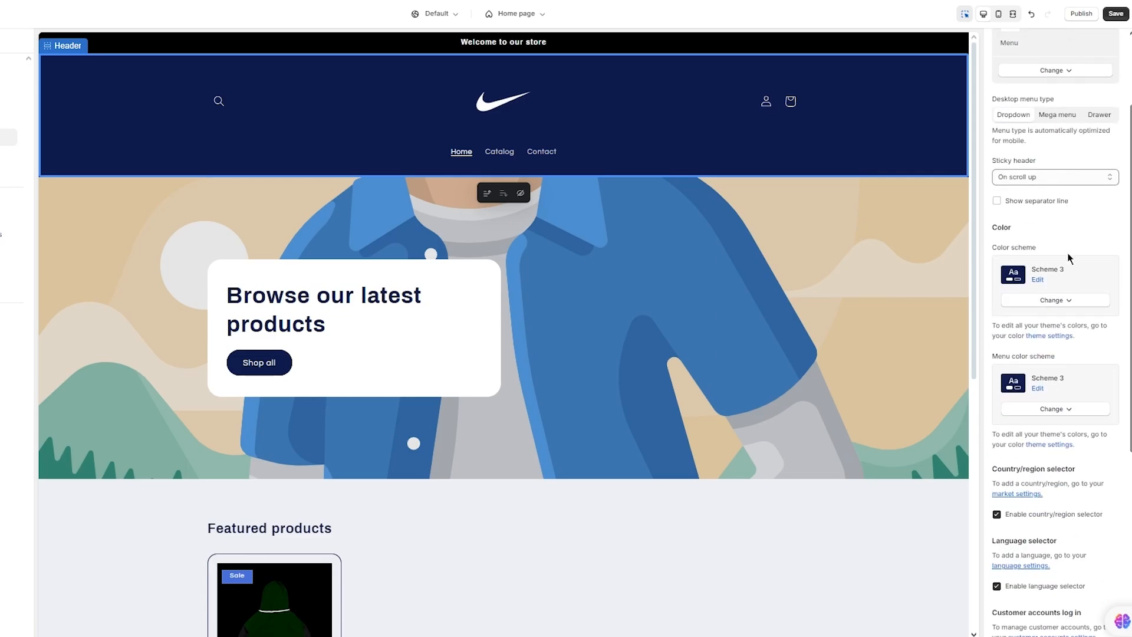
# - Try Scheme 2 on the header, then settle on Scheme 6 for a black header
pyautogui.click(1072, 309)
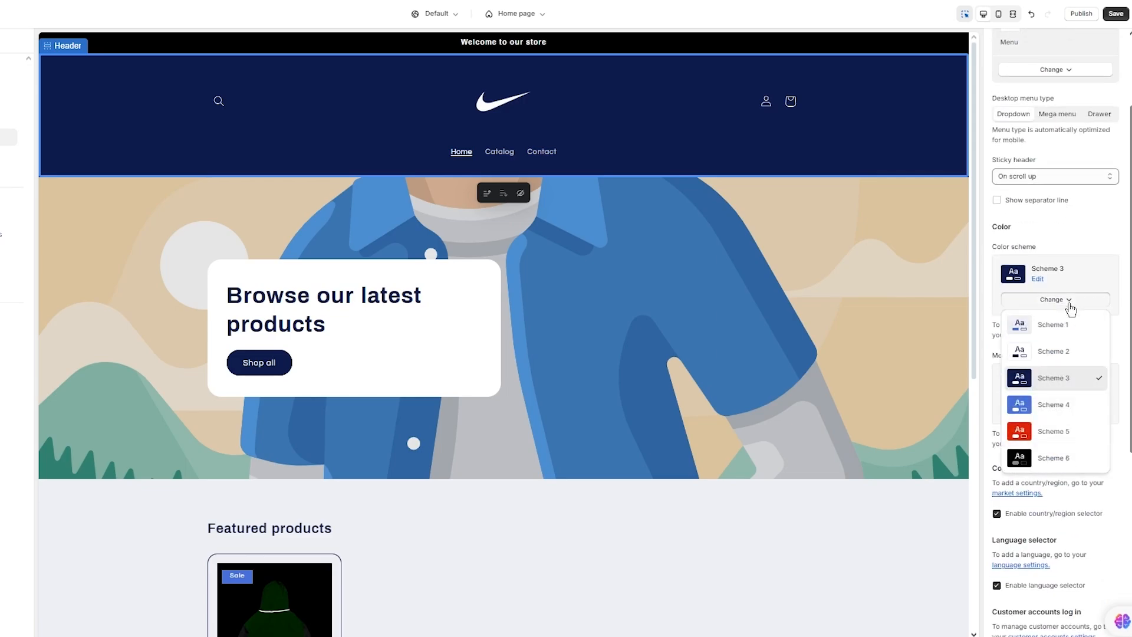
pyautogui.click(1062, 352)
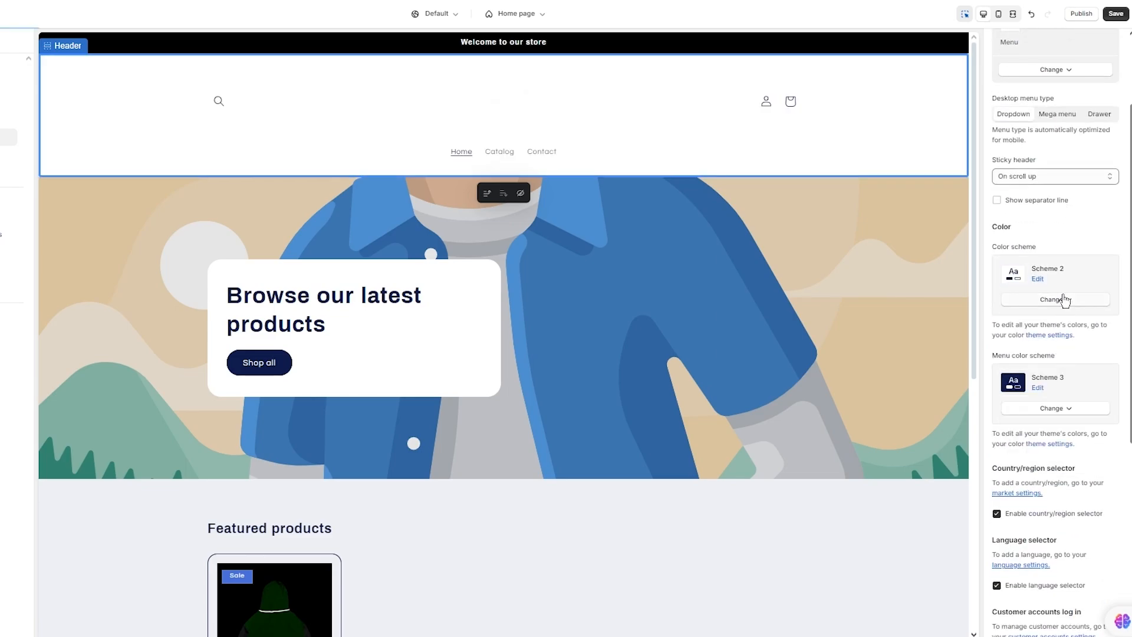
pyautogui.click(1057, 300)
pyautogui.click(1065, 466)
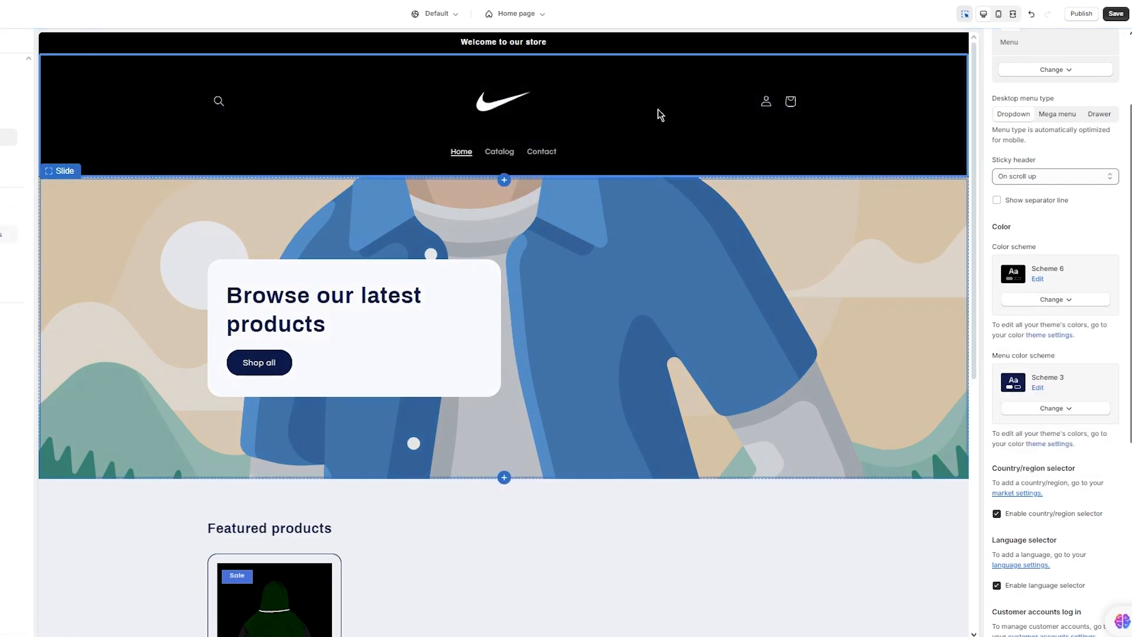
# - Upload khaki_front.png from the computer and apply it as the hero slide's image
pyautogui.click(790, 267)
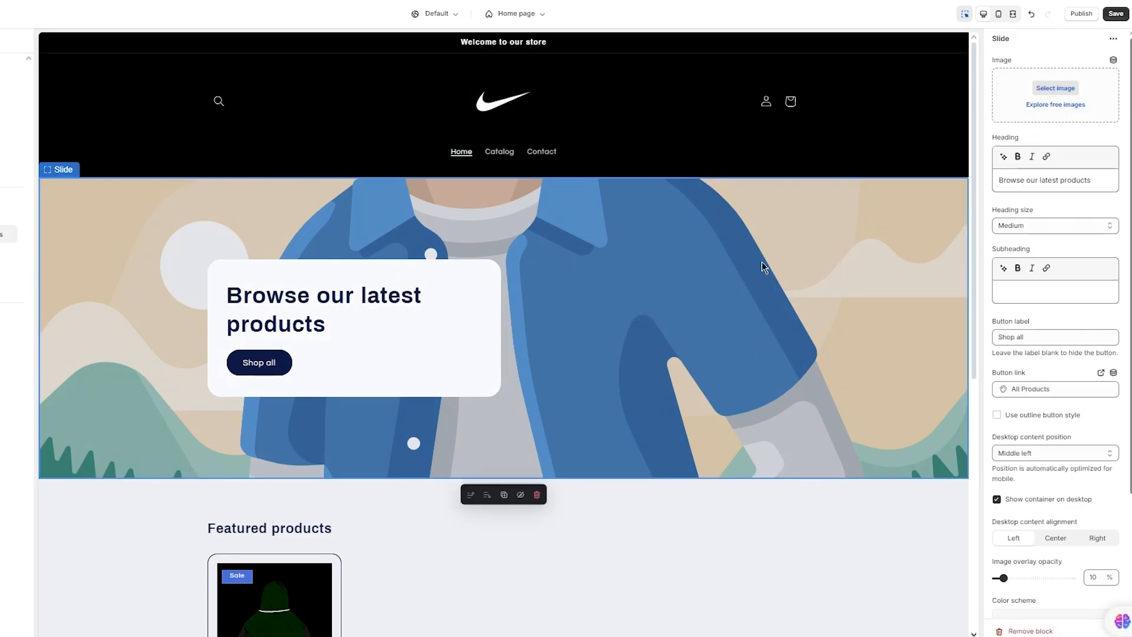
pyautogui.click(1047, 90)
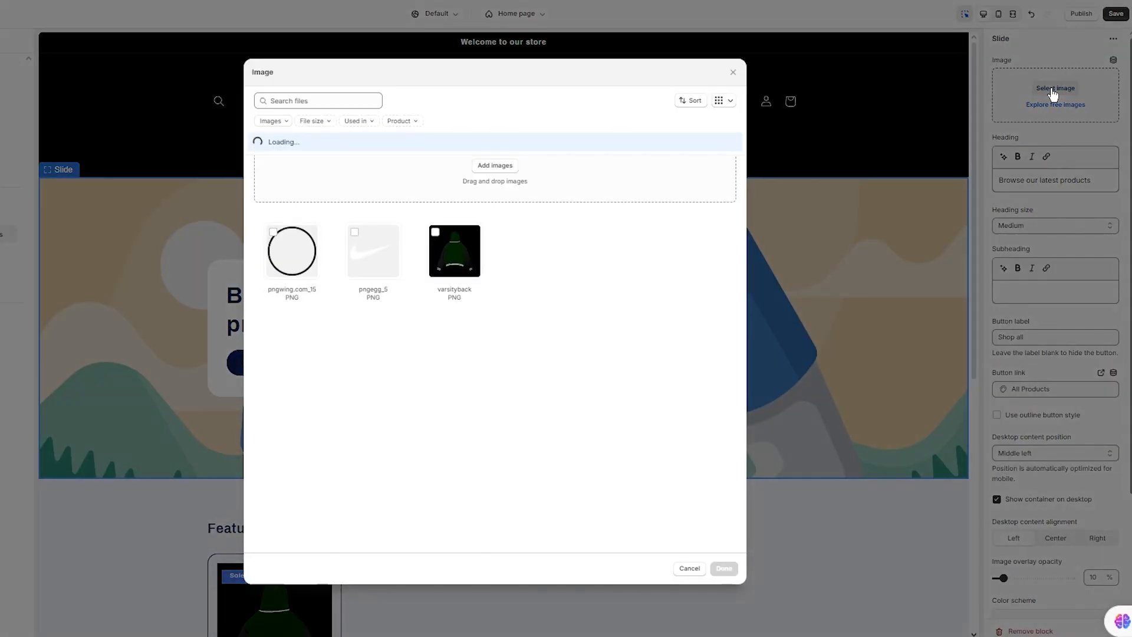
pyautogui.click(498, 166)
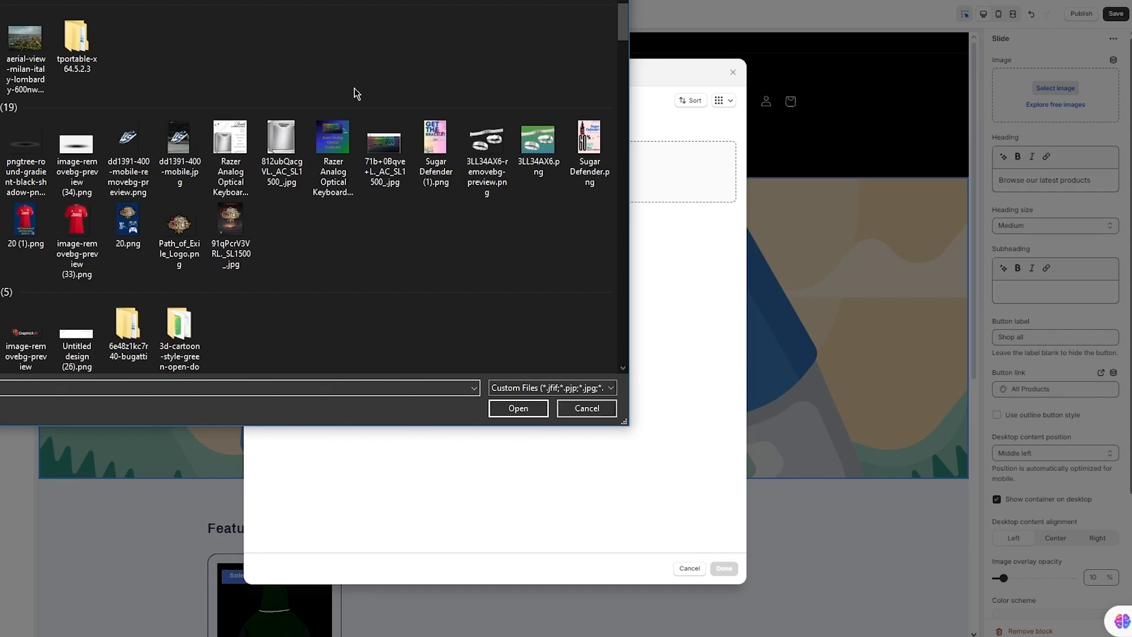
pyautogui.scroll(-5, 356, 93)
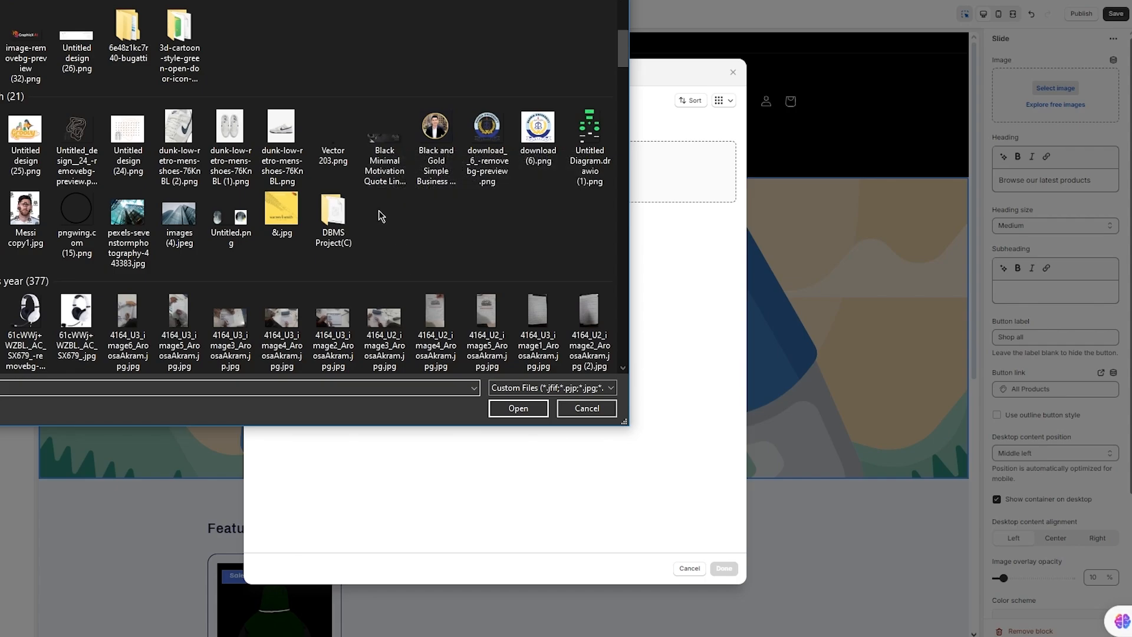
pyautogui.scroll(-10, 378, 210)
pyautogui.scroll(-5, 307, 239)
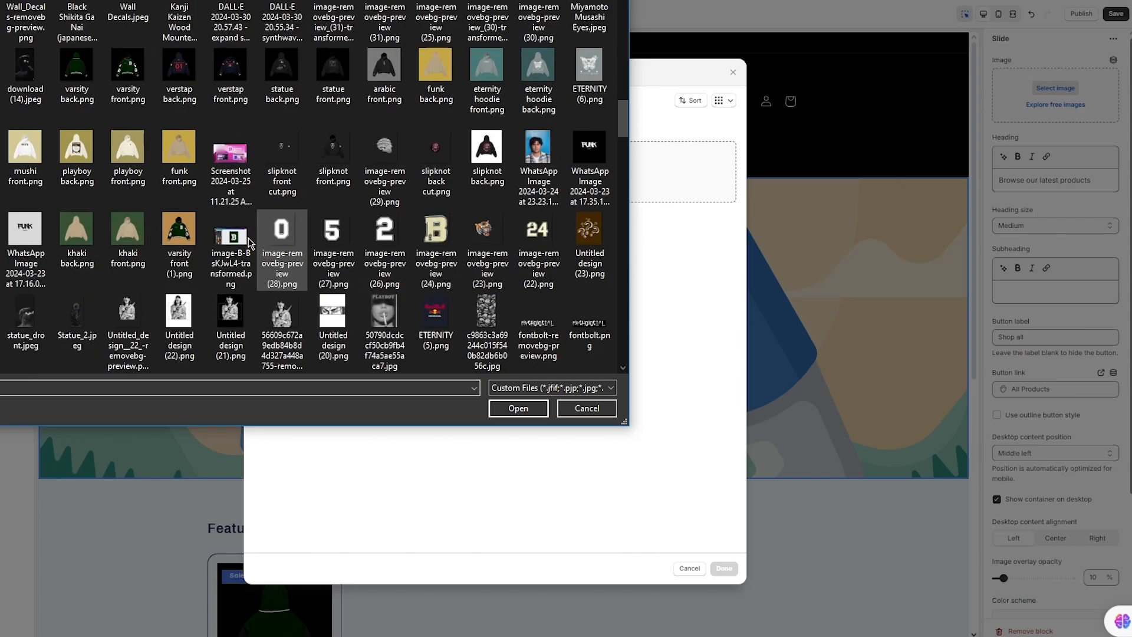
pyautogui.click(130, 233)
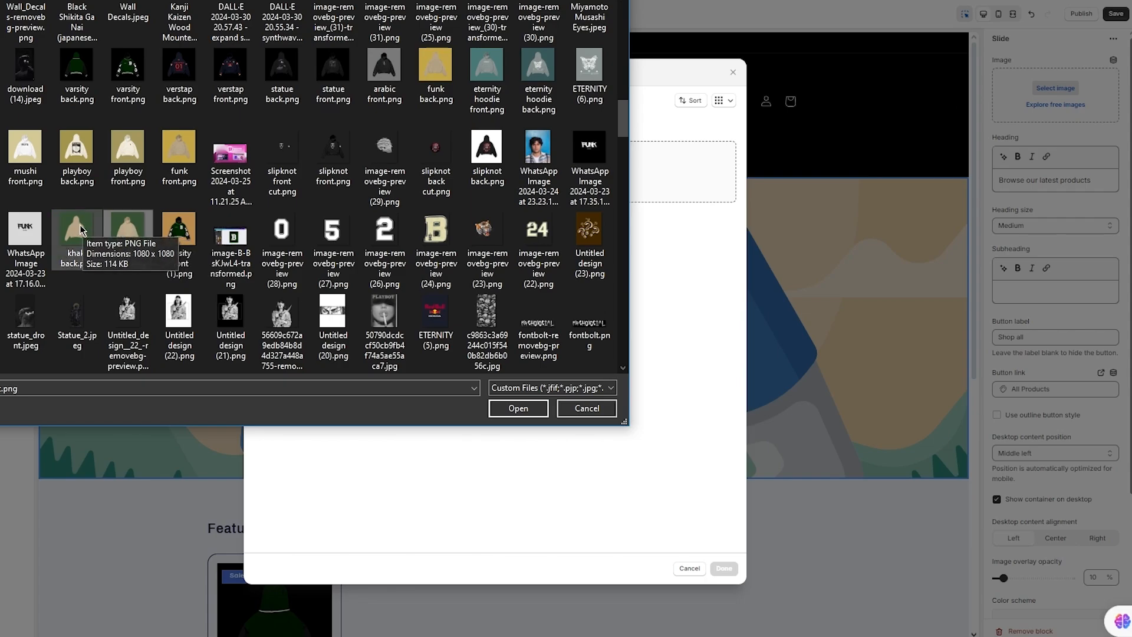
pyautogui.doubleClick(121, 240)
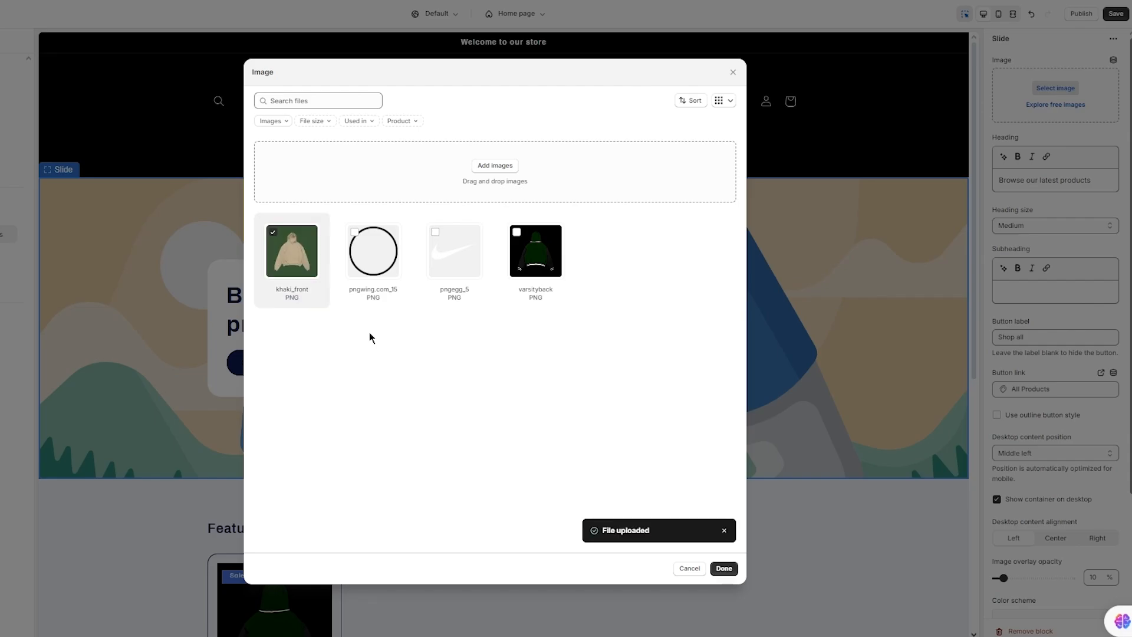
pyautogui.click(724, 569)
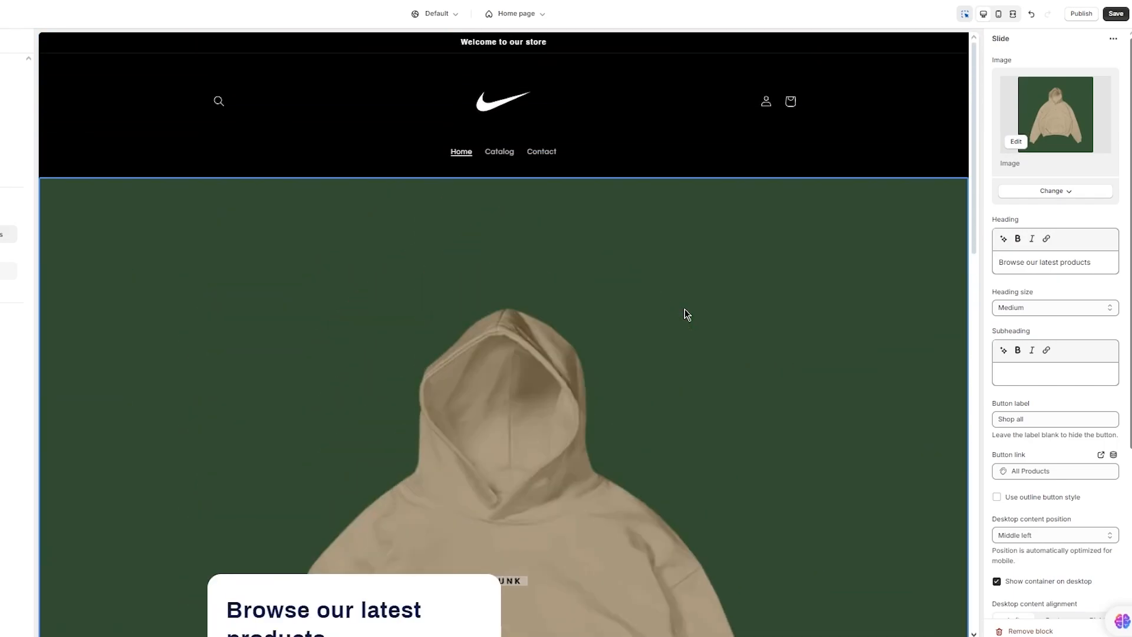
# - Review the slide's heading size and other settings against the khaki hoodie preview with 'Browse our latest products'
pyautogui.scroll(-4, 1083, 269)
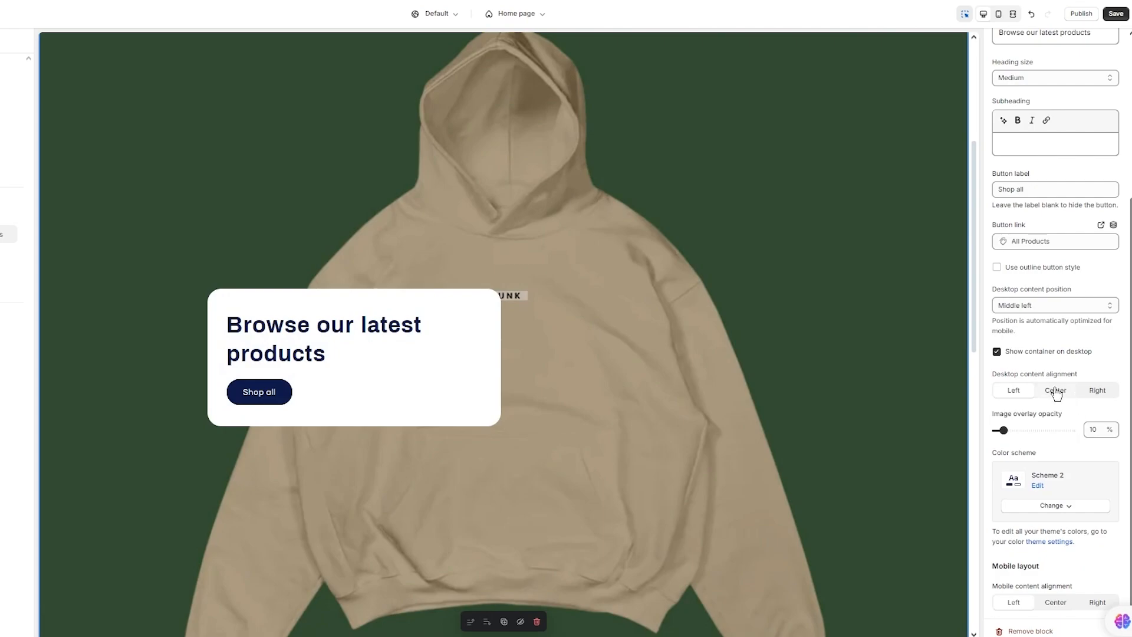
pyautogui.scroll(4, 1078, 320)
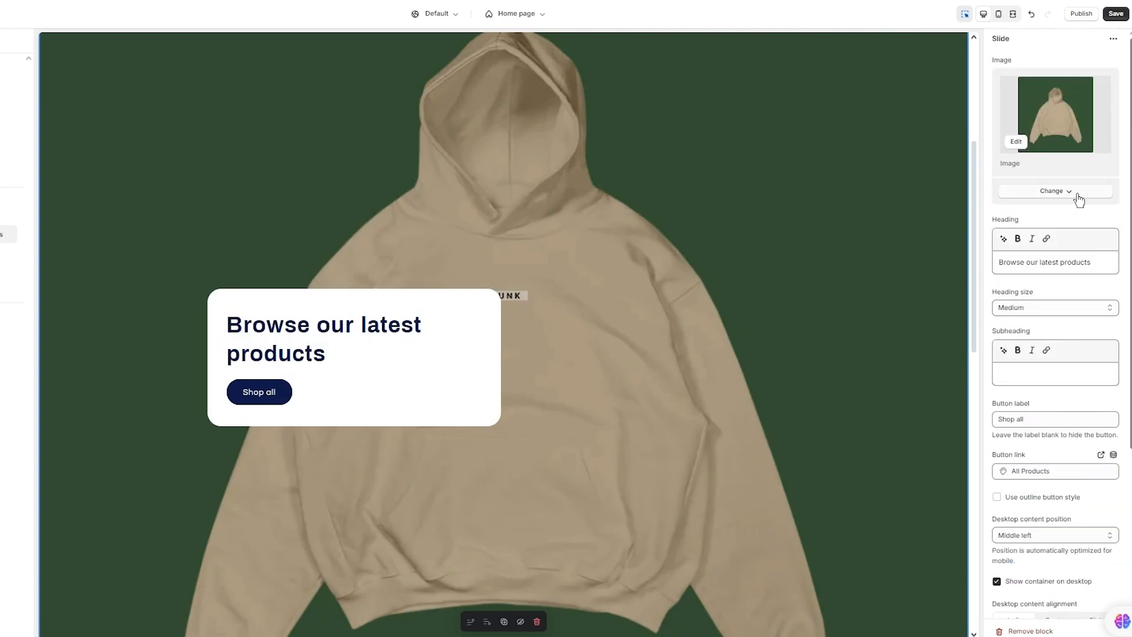
pyautogui.scroll(-1, 1054, 281)
pyautogui.click(1071, 271)
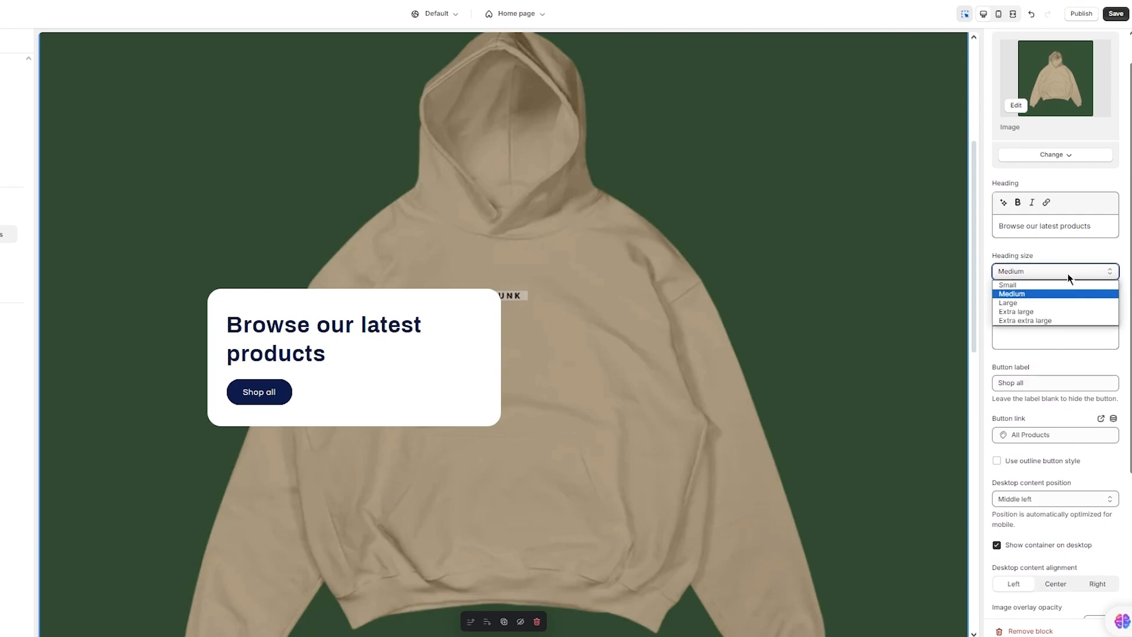
pyautogui.scroll(1, 1075, 251)
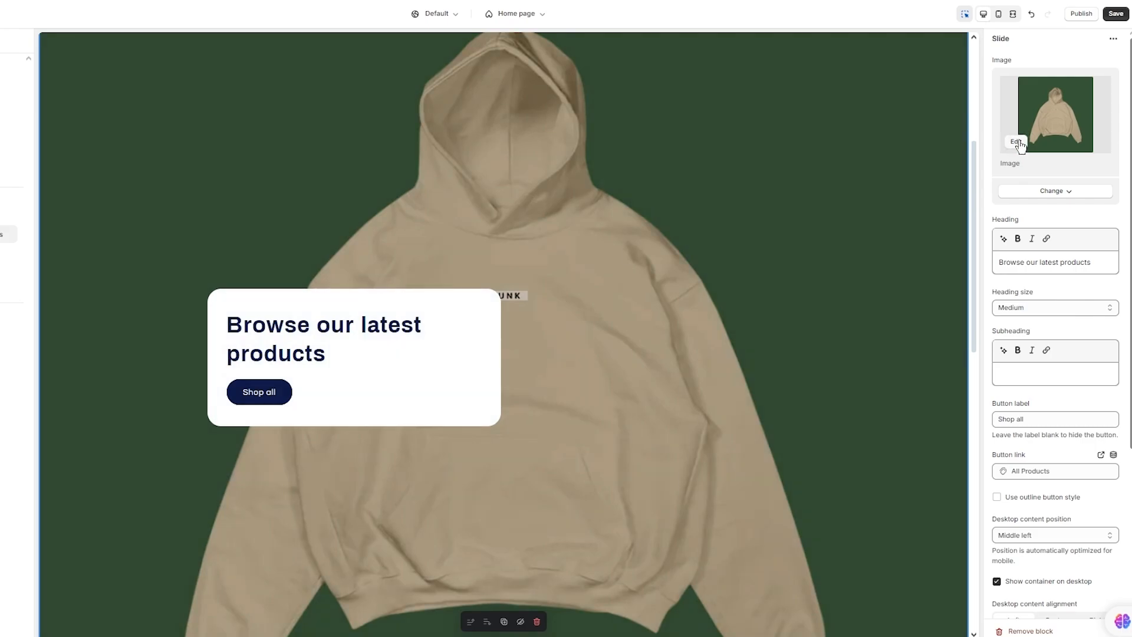
pyautogui.scroll(-4, 1057, 338)
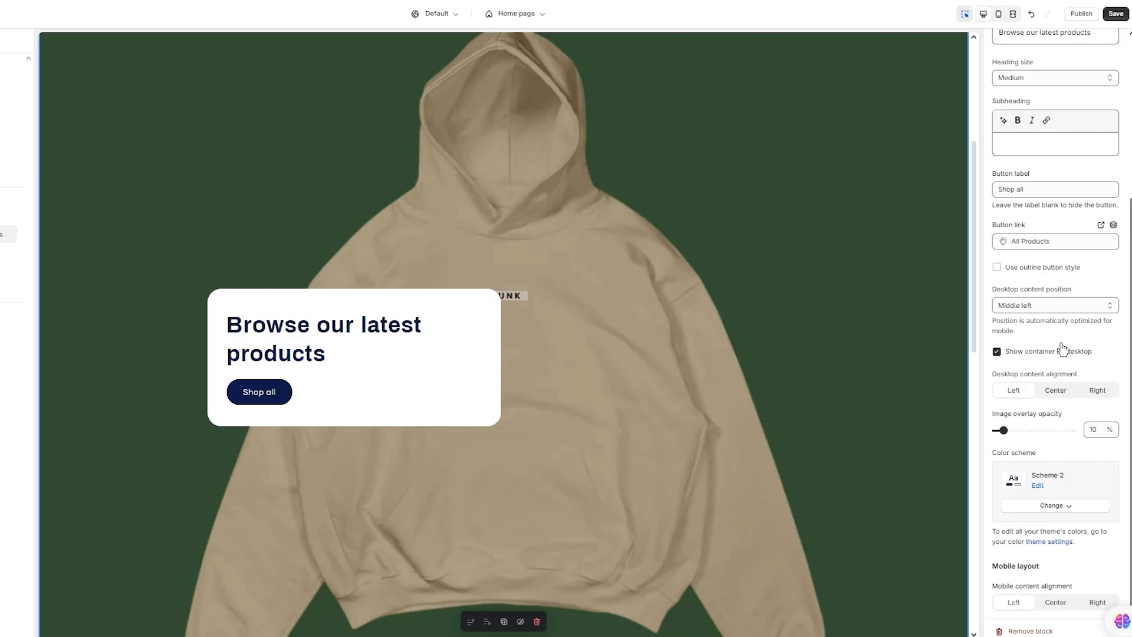
pyautogui.click(1070, 303)
pyautogui.scroll(1, 1077, 271)
pyautogui.scroll(3, 1077, 273)
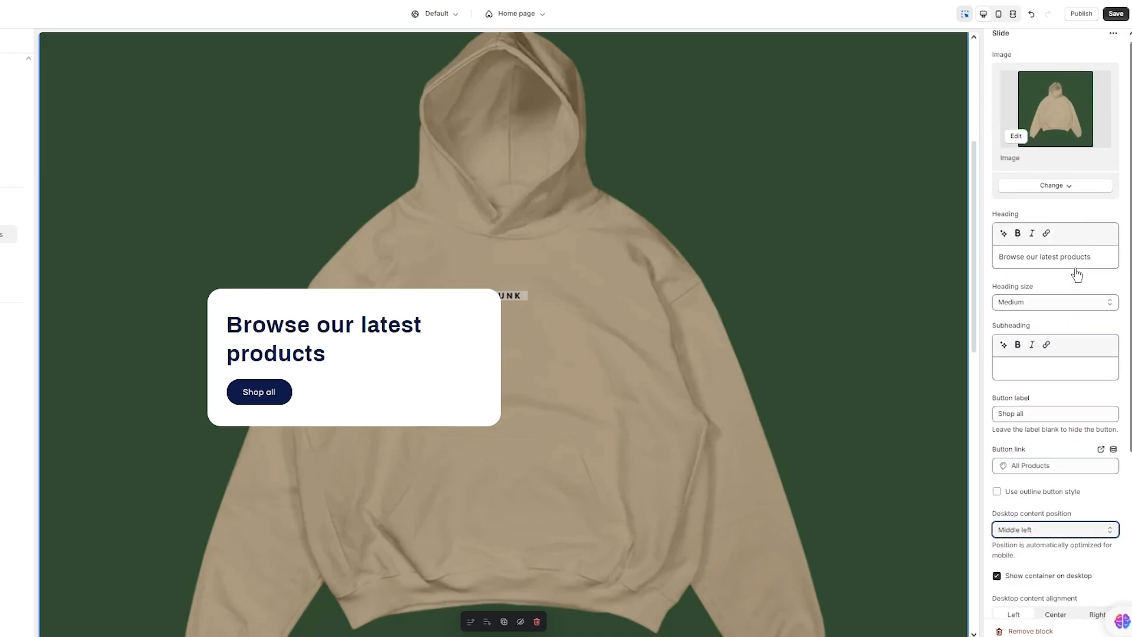
pyautogui.click(1015, 143)
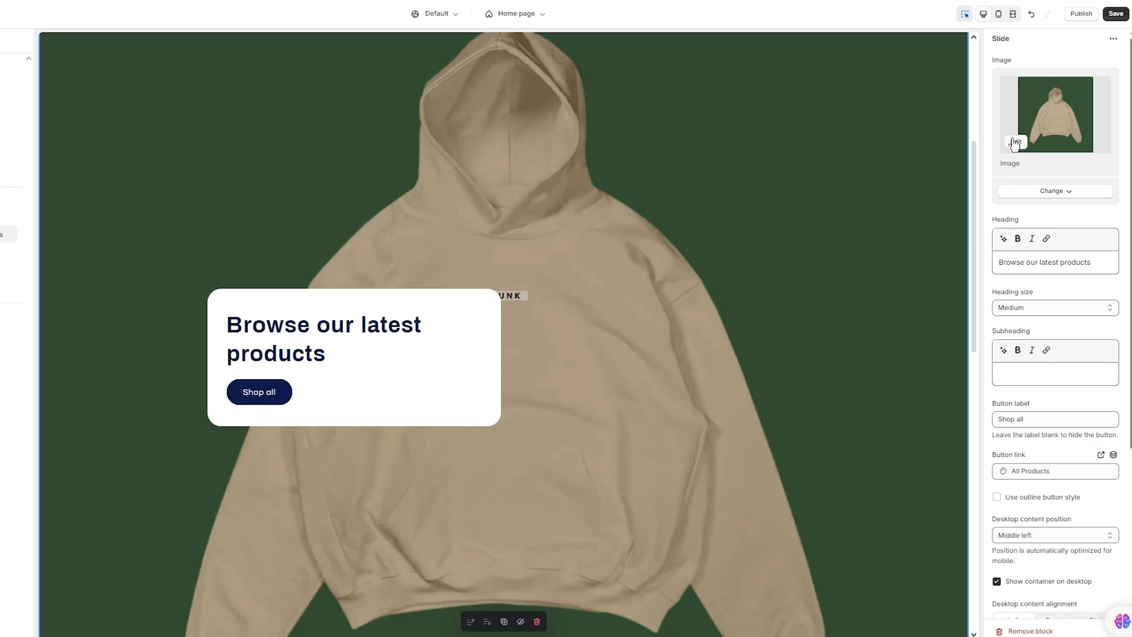
pyautogui.scroll(-3, 737, 430)
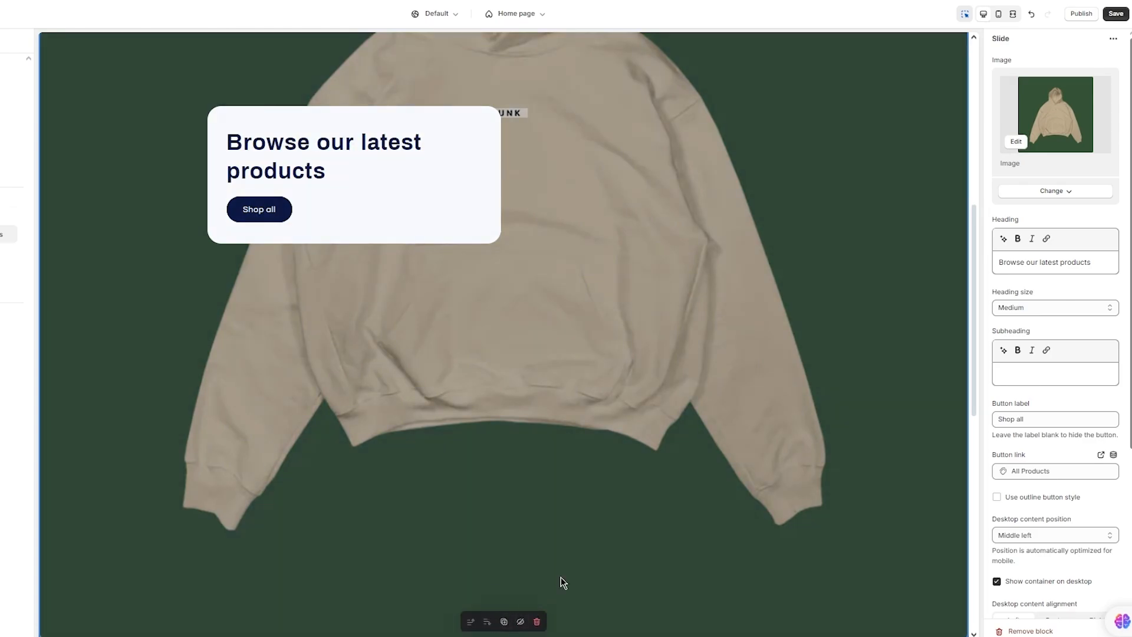
pyautogui.scroll(-4, 1057, 465)
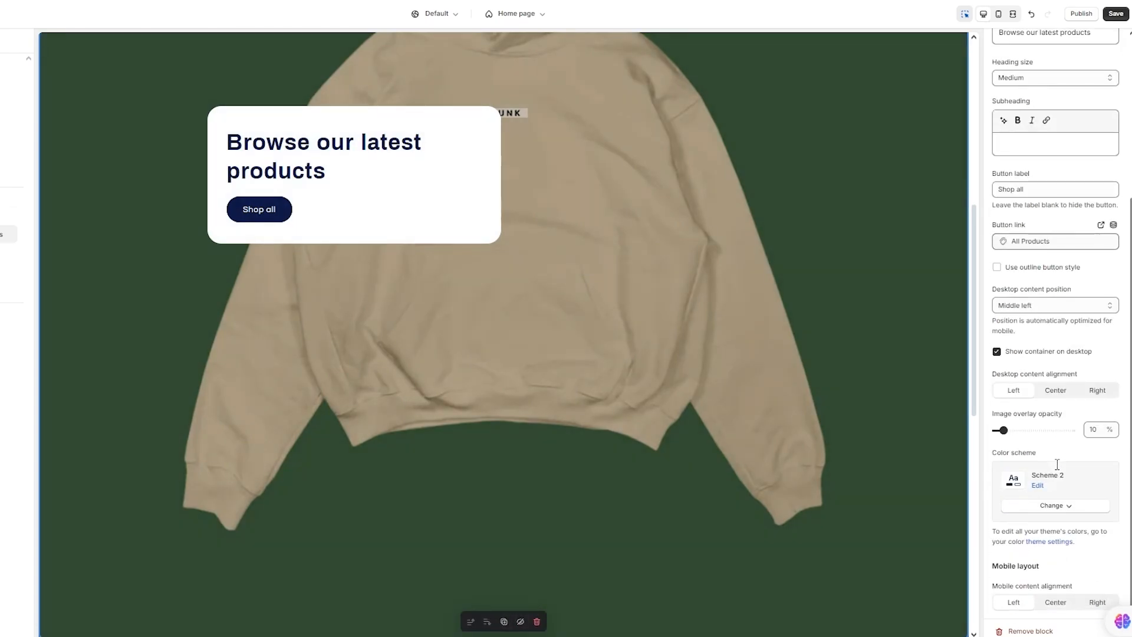
pyautogui.scroll(8, 779, 352)
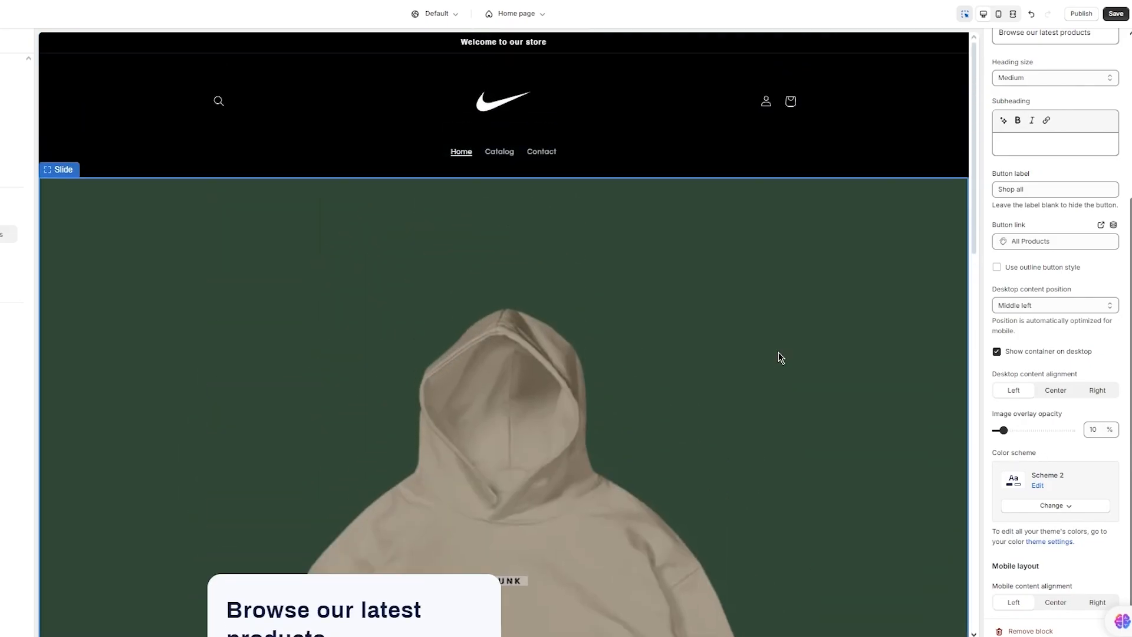
pyautogui.scroll(-5, 778, 352)
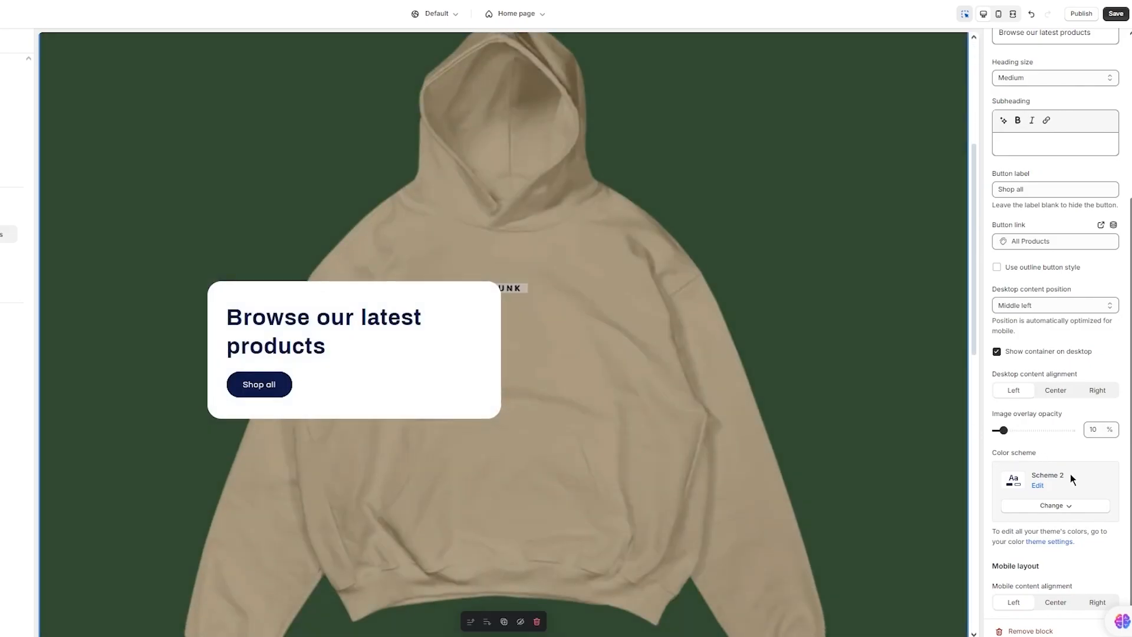
# - Give the hero slide colour Scheme 6, a black card with white heading
pyautogui.click(1053, 507)
pyautogui.click(1052, 480)
pyautogui.scroll(-5, 690, 440)
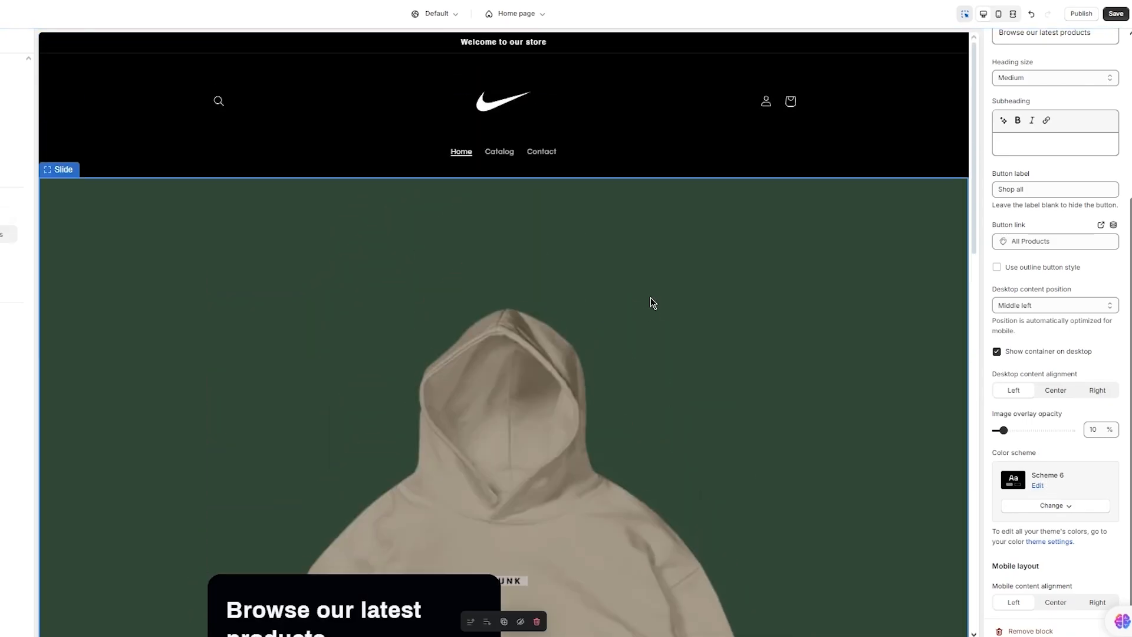
pyautogui.scroll(-10, 647, 290)
pyautogui.scroll(-2, 646, 291)
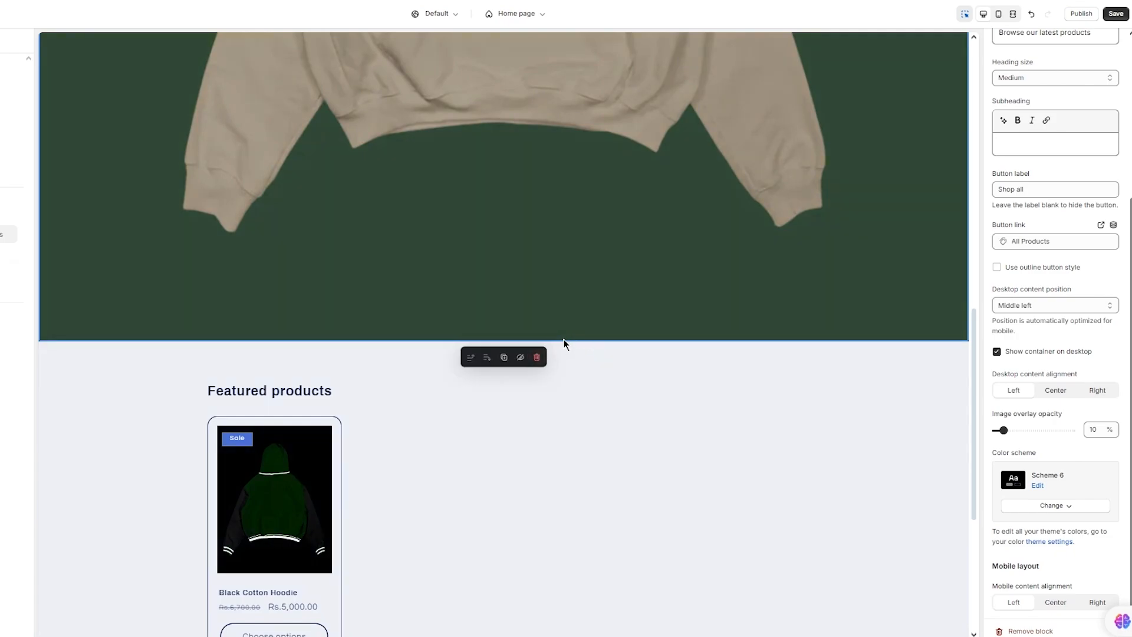
pyautogui.scroll(12, 587, 324)
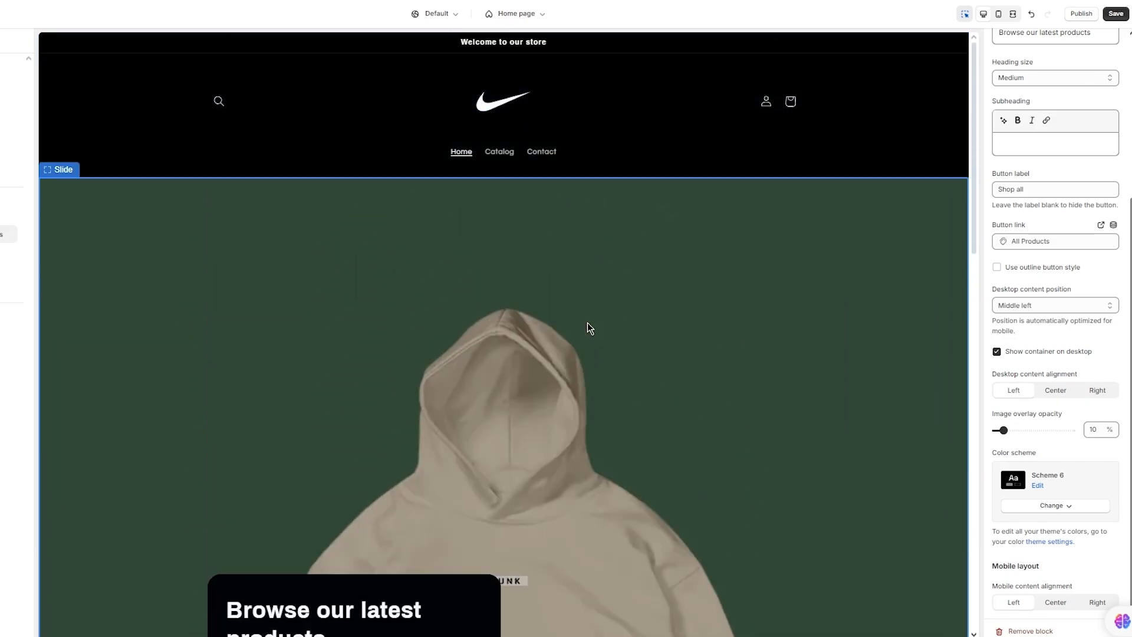
pyautogui.scroll(-3, 587, 324)
pyautogui.scroll(1, 587, 323)
pyautogui.scroll(3, 588, 324)
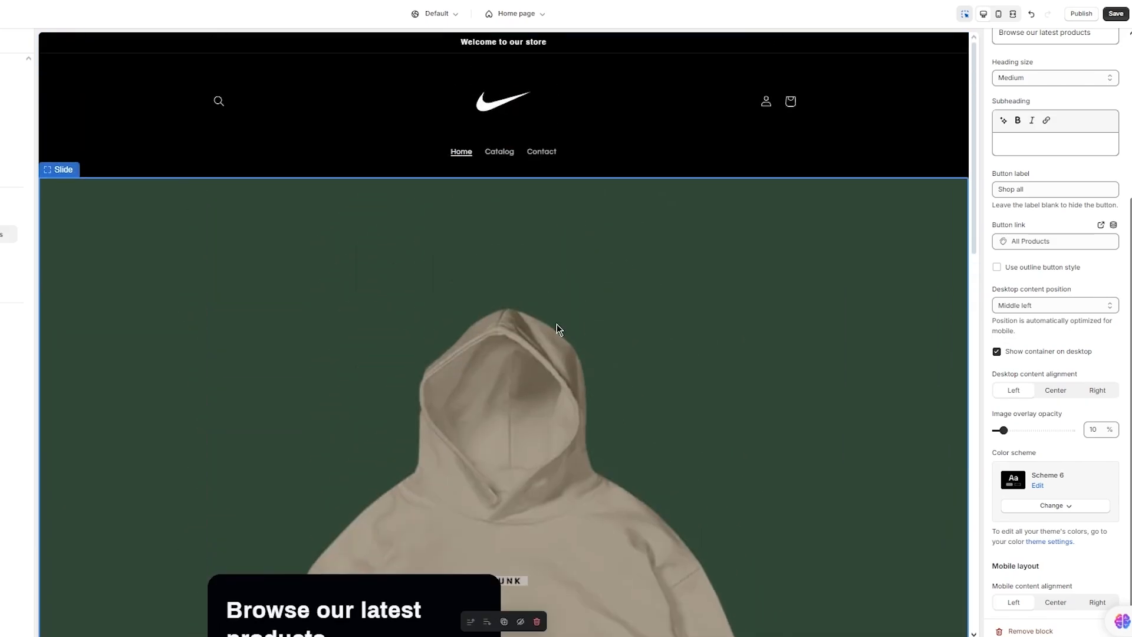
pyautogui.scroll(-12, 576, 220)
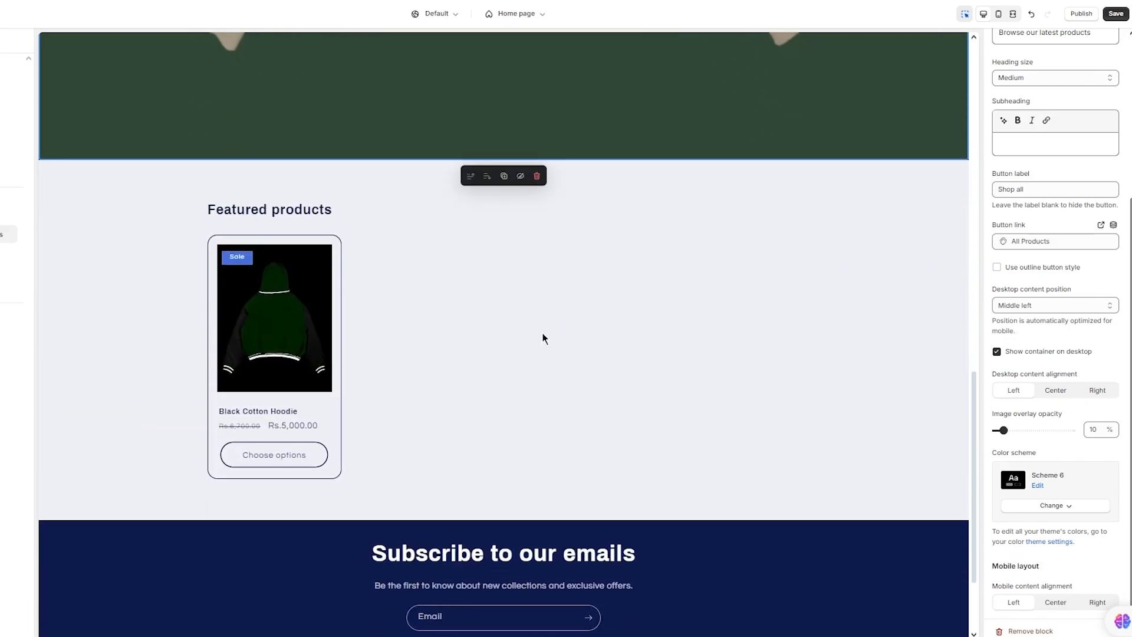
# - Switch the Featured products section to colour Scheme 6 for a black background
pyautogui.click(806, 310)
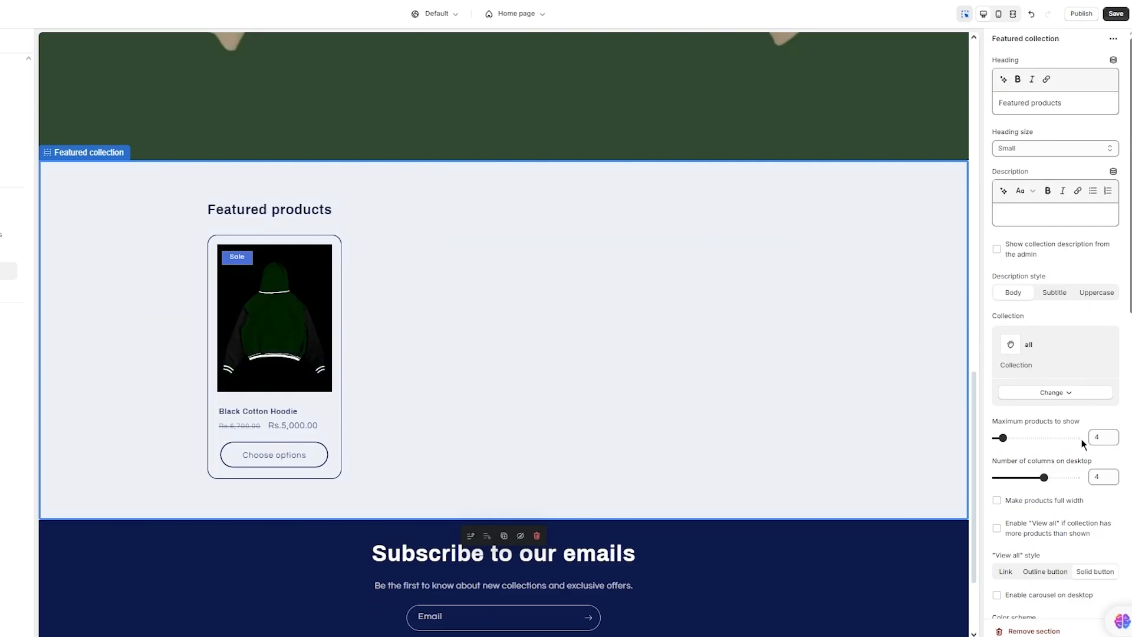
pyautogui.scroll(-10, 1064, 401)
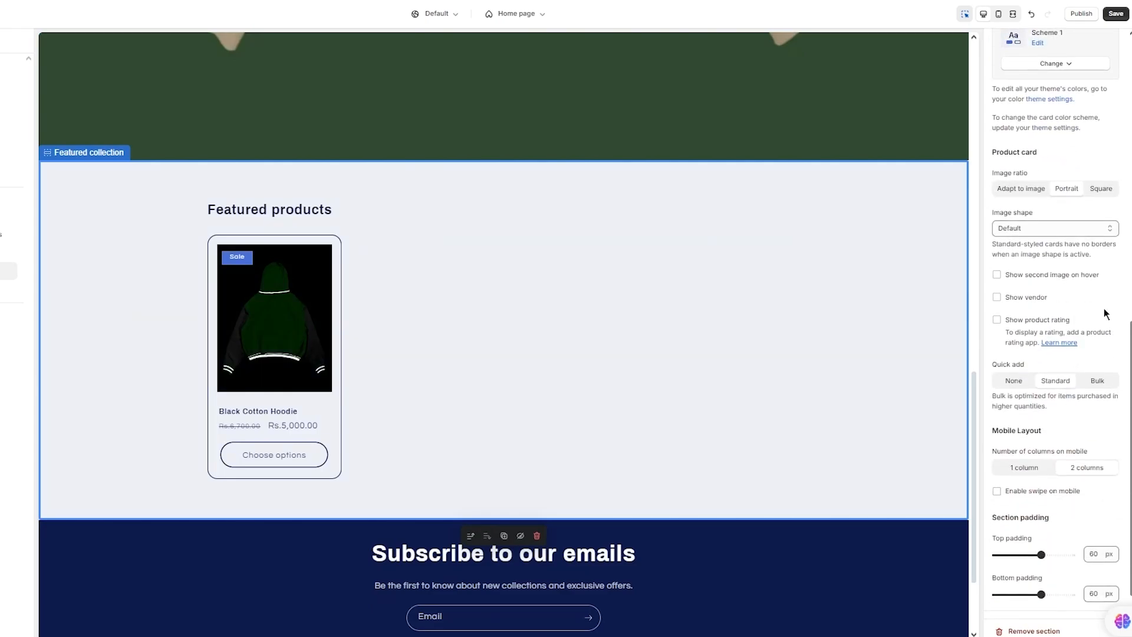
pyautogui.scroll(-1, 1105, 314)
pyautogui.scroll(10, 1104, 313)
pyautogui.scroll(-5, 1105, 313)
pyautogui.scroll(-4, 1104, 309)
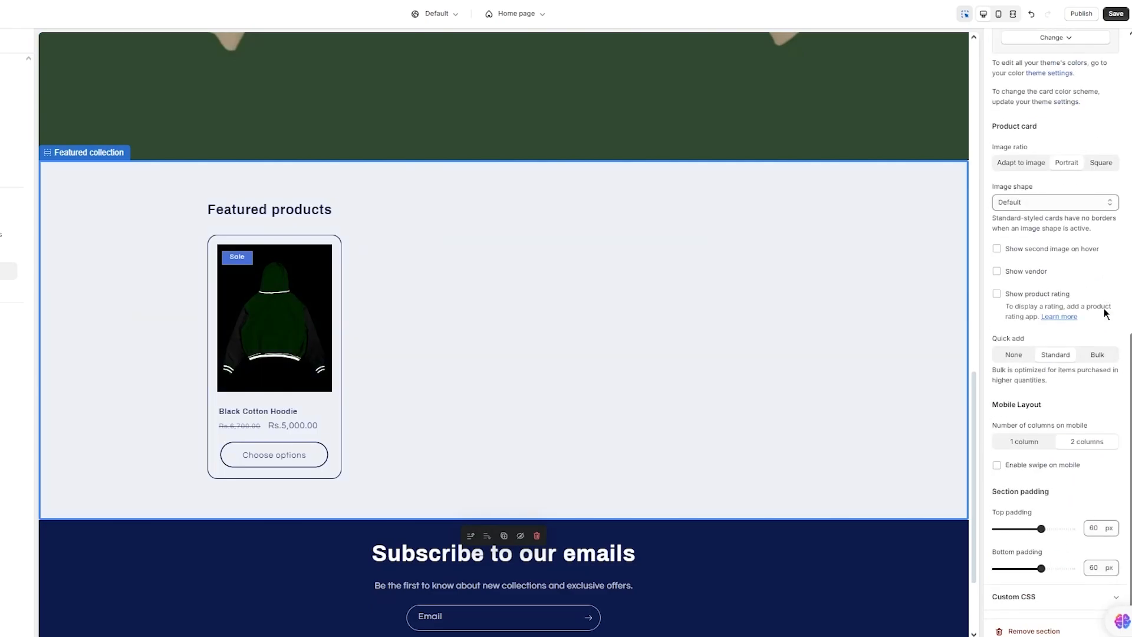
pyautogui.scroll(3, 1104, 310)
pyautogui.click(1044, 248)
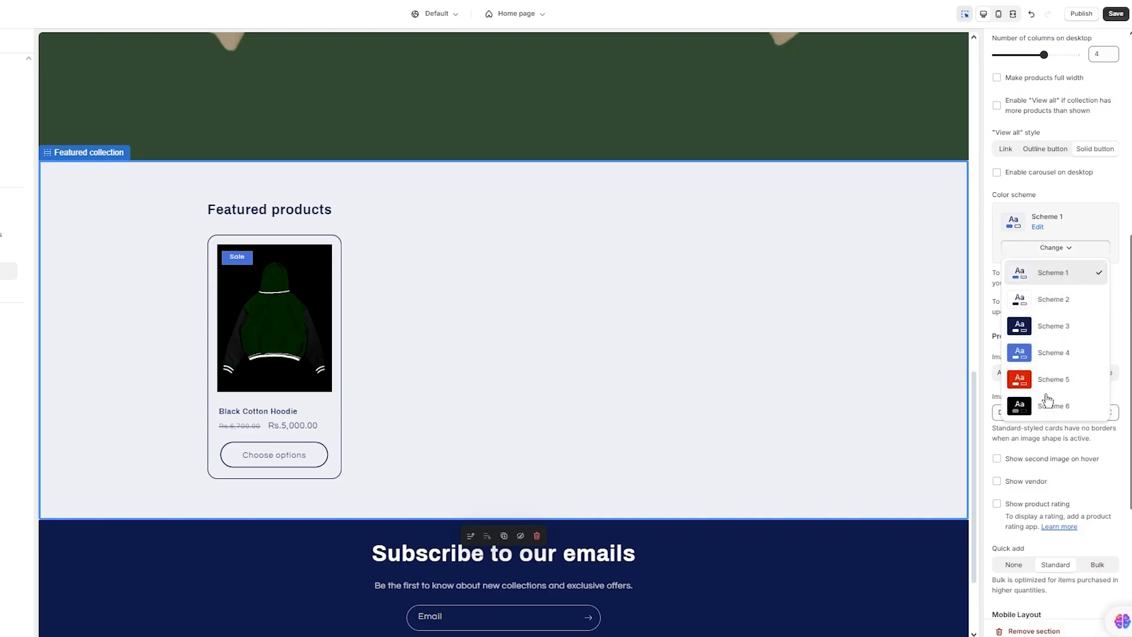
pyautogui.click(1045, 403)
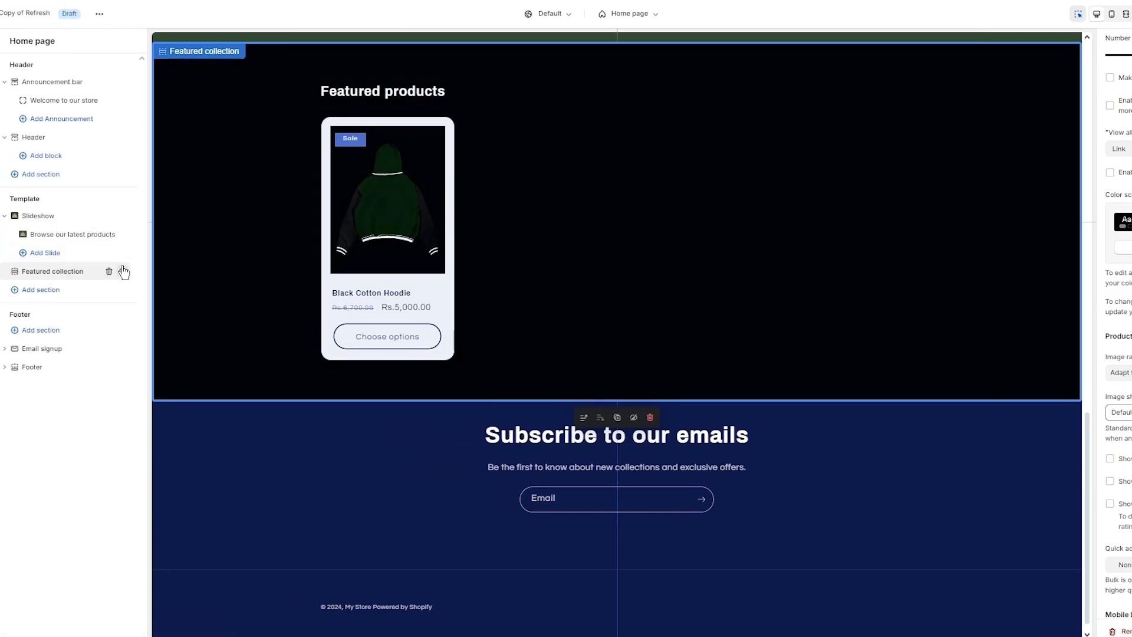
# - Delete the Featured collection section and add a Collection list section to the home template
pyautogui.click(109, 271)
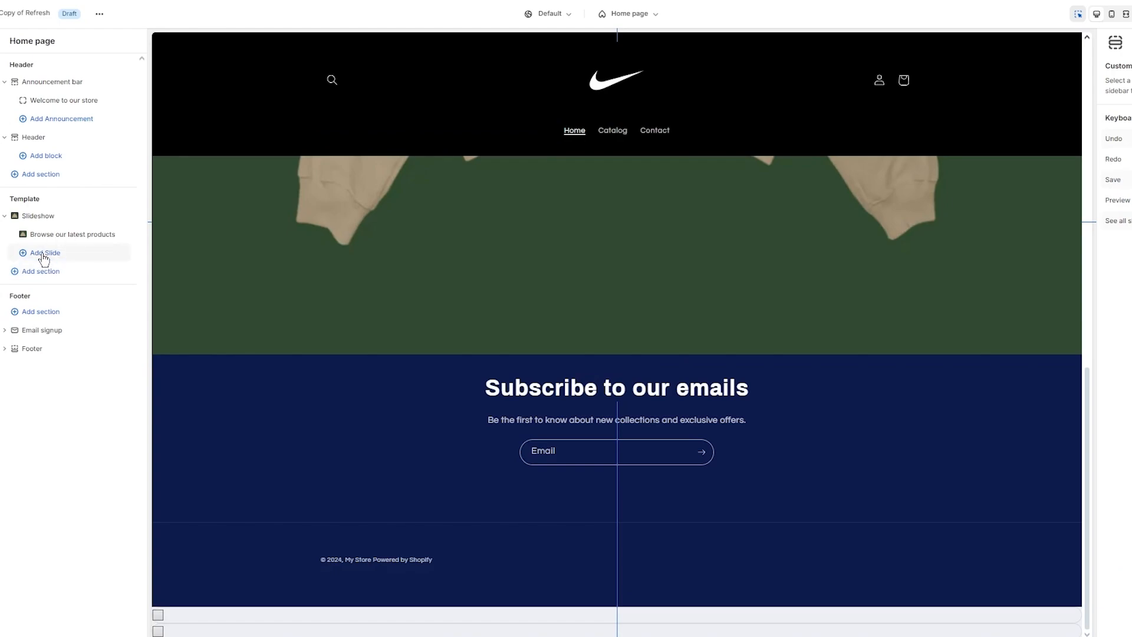
pyautogui.click(41, 272)
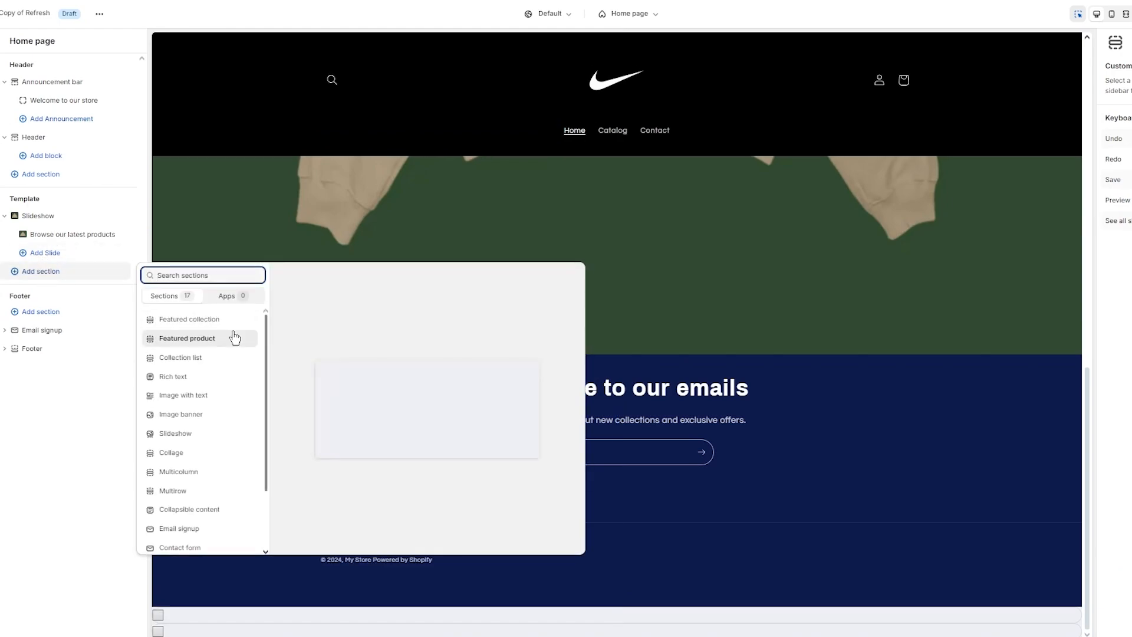
pyautogui.click(218, 370)
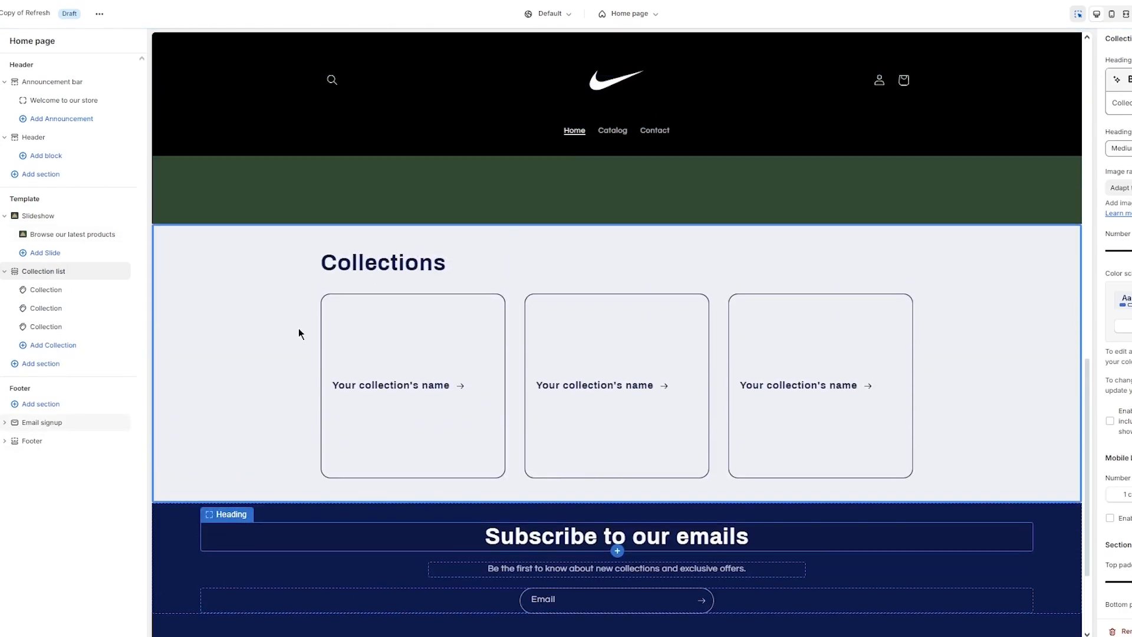
# - Set the first collection card to Winter Collection and save the homepage
pyautogui.click(392, 334)
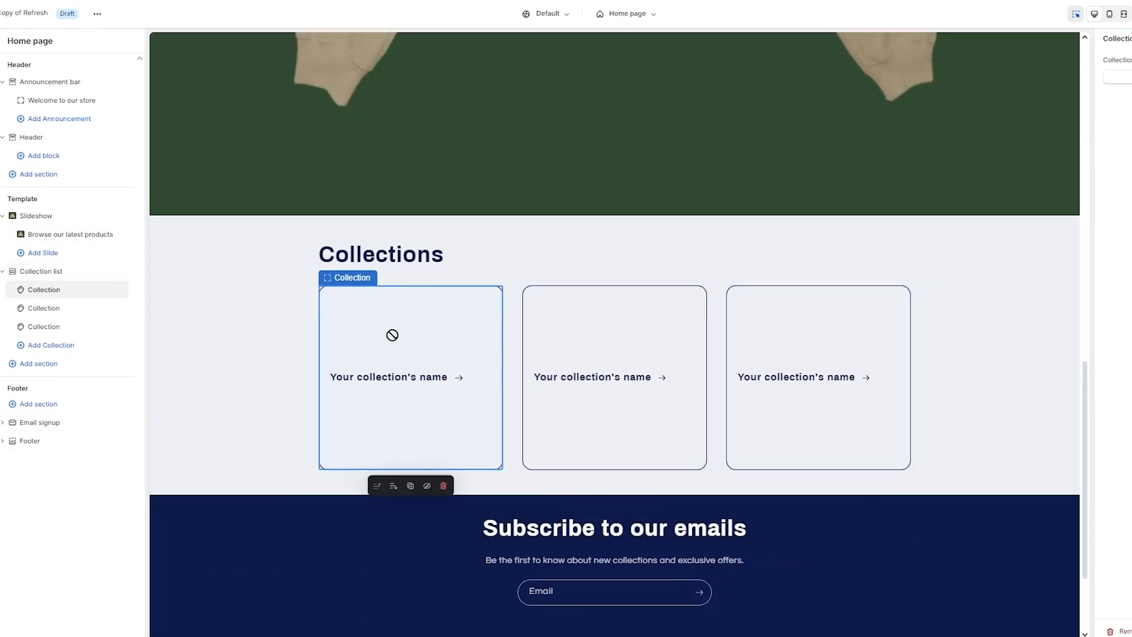
pyautogui.click(1115, 76)
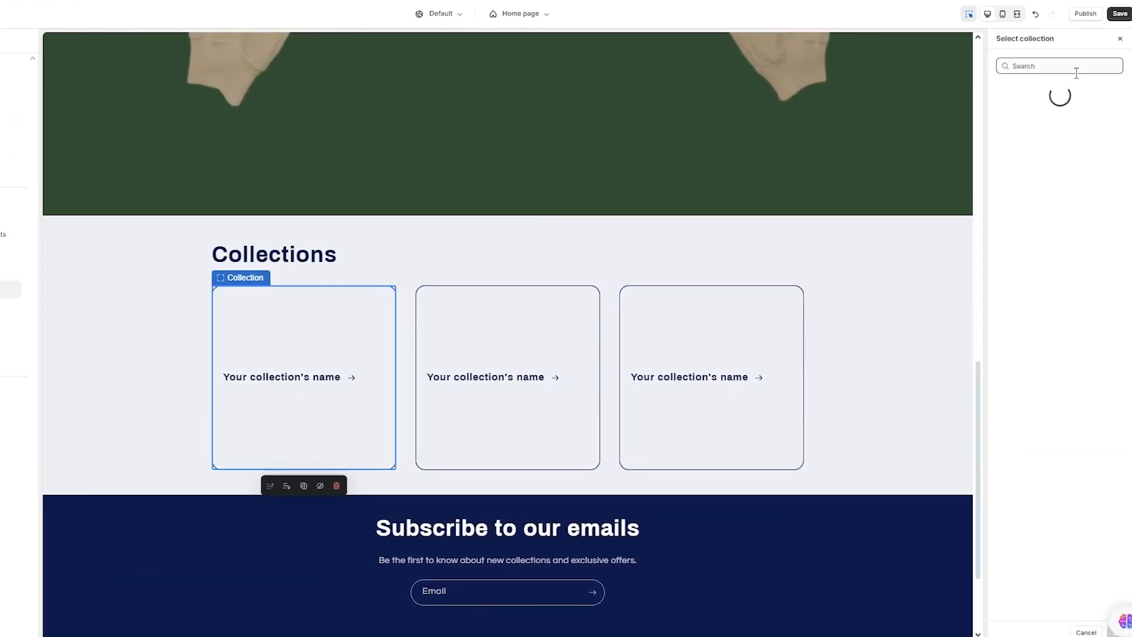
pyautogui.click(1035, 159)
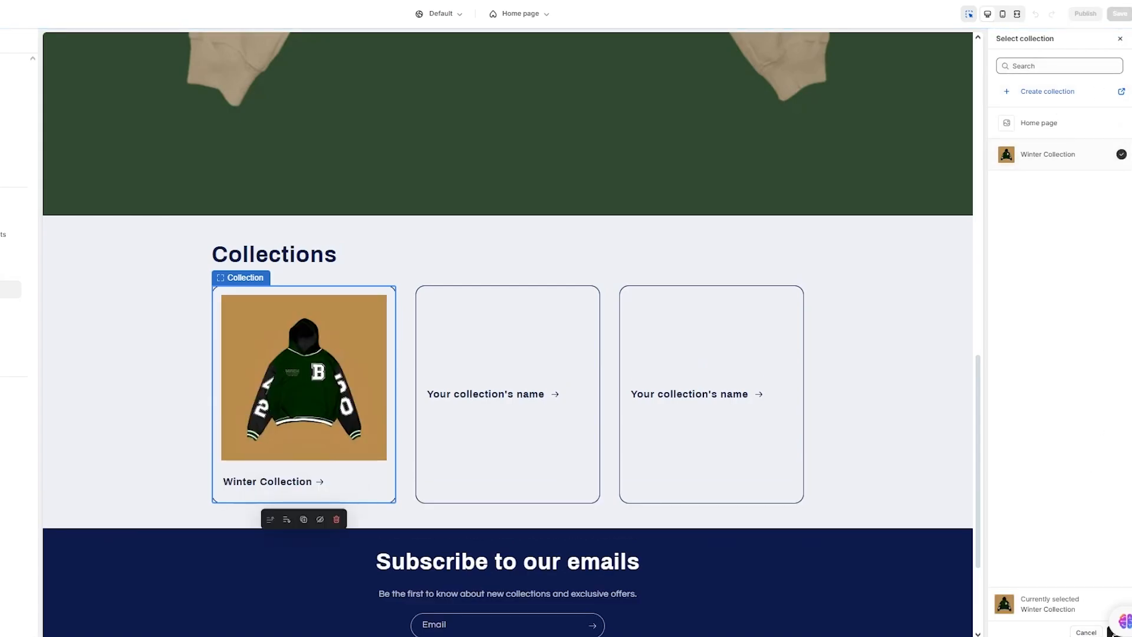
pyautogui.click(1112, 631)
pyautogui.click(1120, 15)
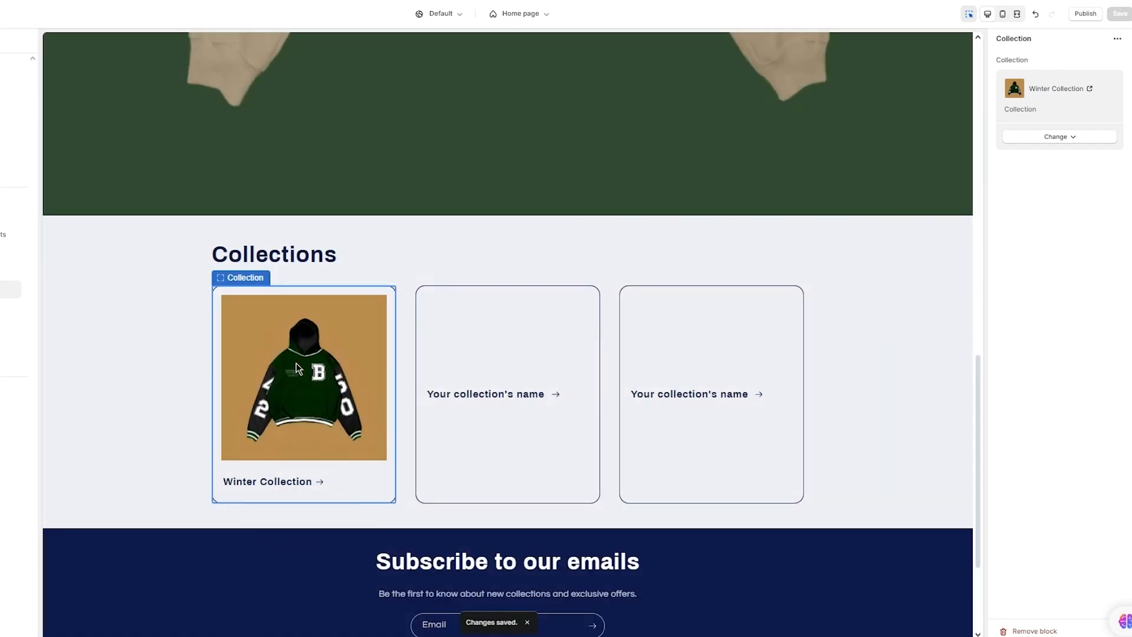
# - Delete the two remaining empty placeholder collection cards
pyautogui.click(570, 326)
pyautogui.scroll(-1, 544, 322)
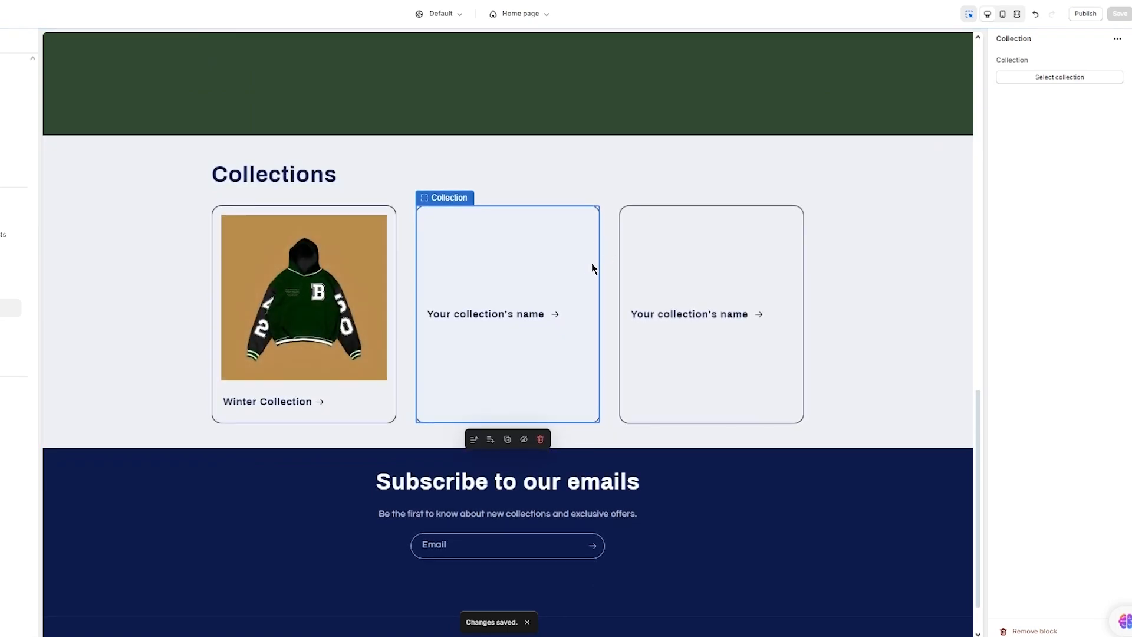
pyautogui.click(542, 439)
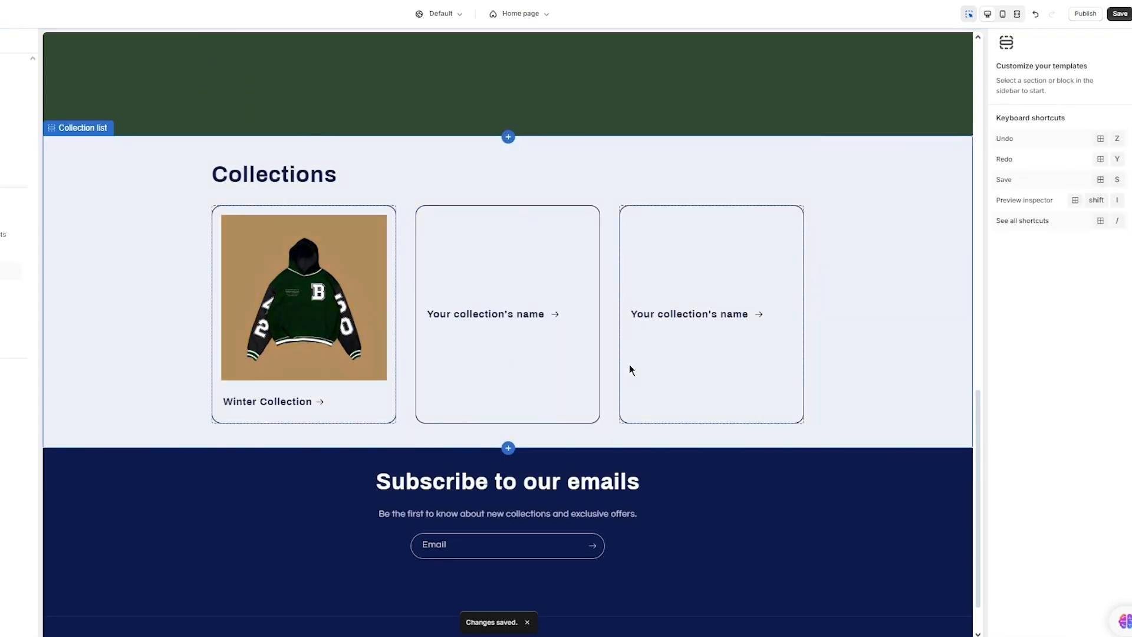
pyautogui.click(536, 394)
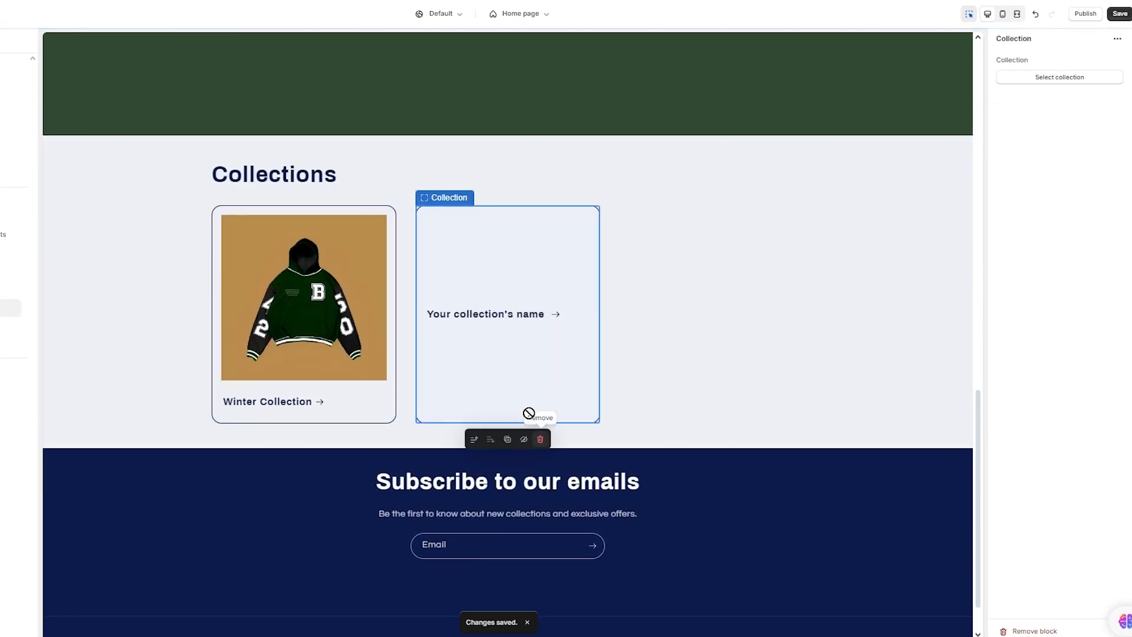
pyautogui.click(541, 442)
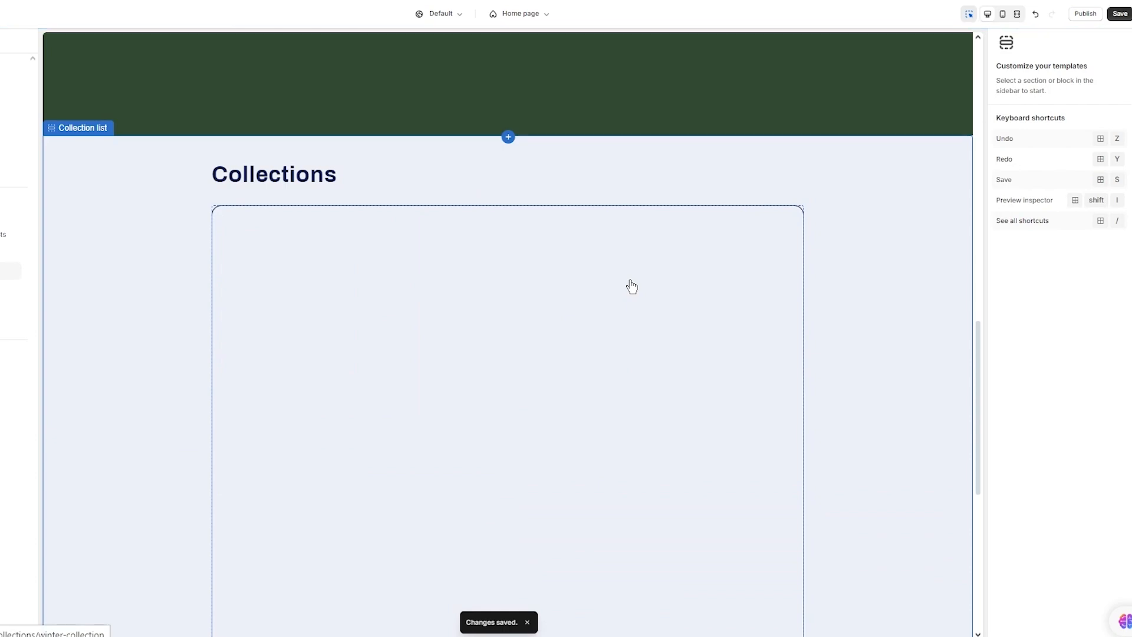
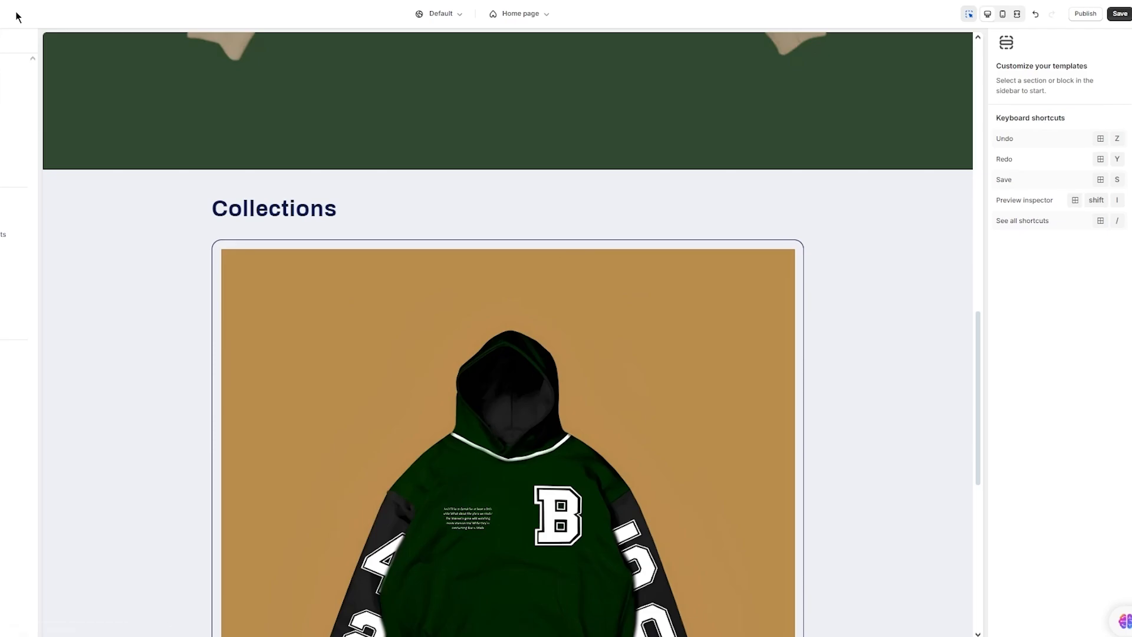
# - Undo the last change, give the Collections section black Scheme 6, and open the Winter Collection page
pyautogui.click(1037, 14)
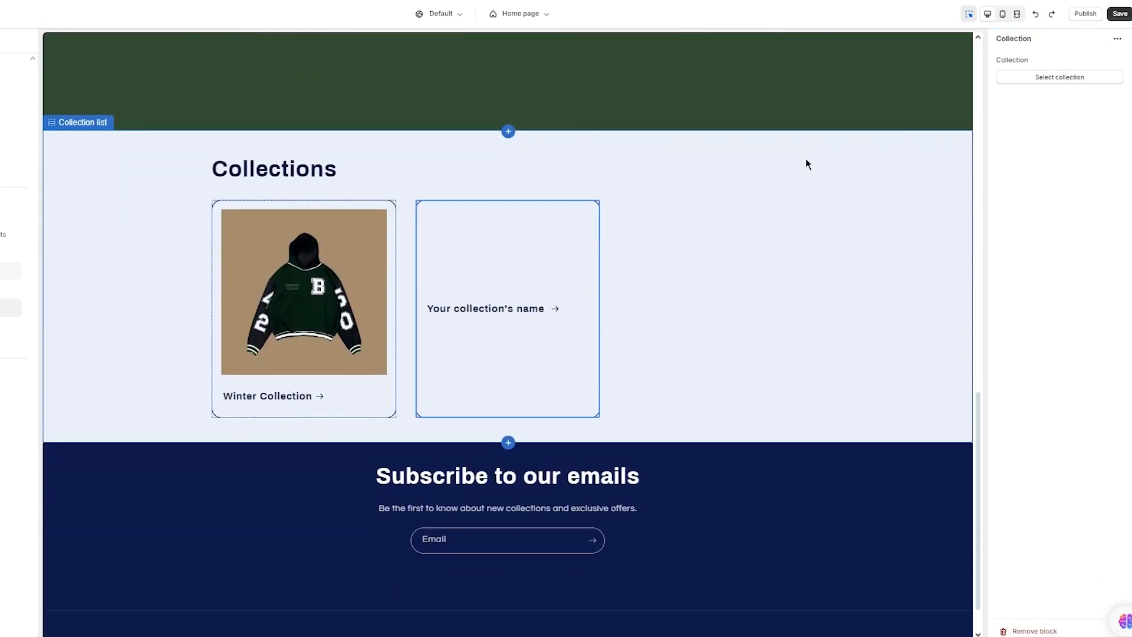
pyautogui.click(870, 298)
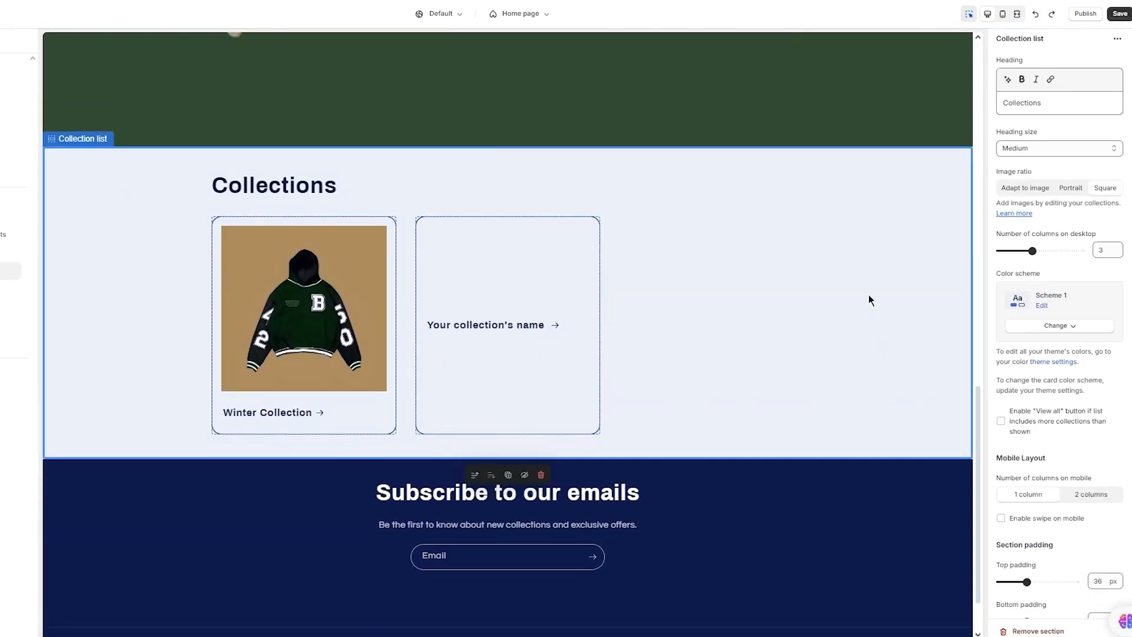
pyautogui.click(1085, 330)
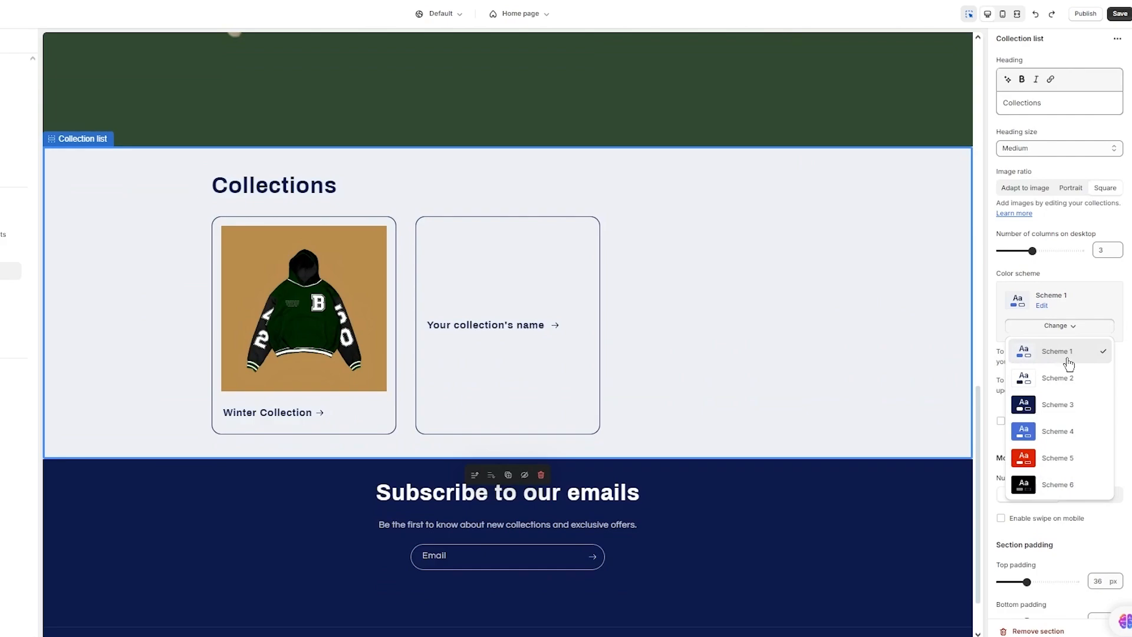
pyautogui.click(1049, 476)
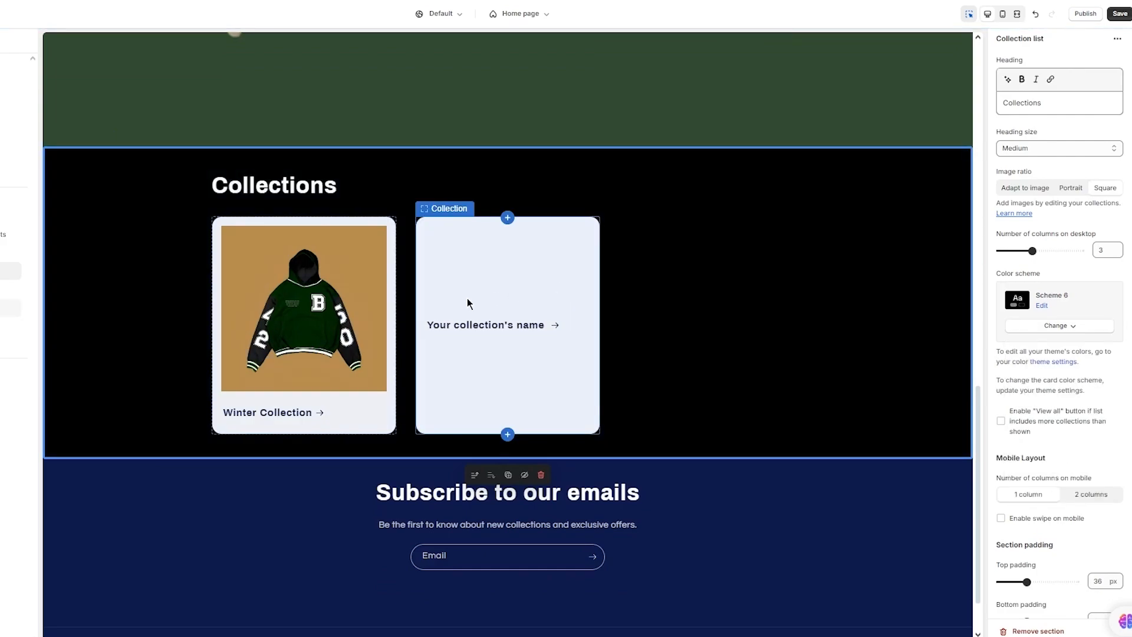
pyautogui.click(548, 277)
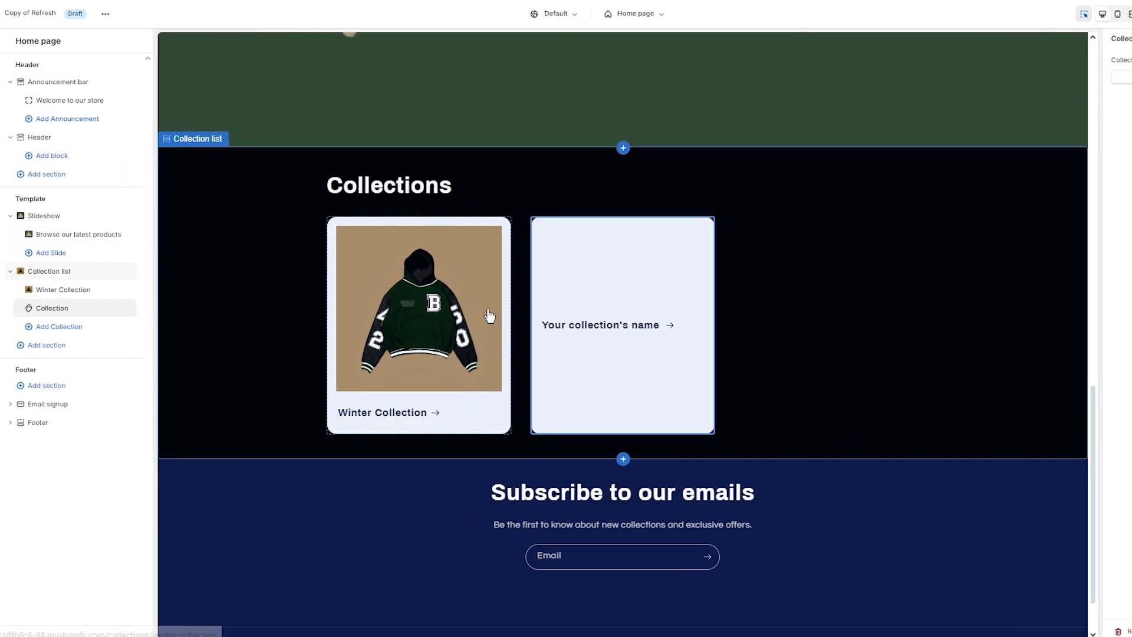
pyautogui.click(489, 316)
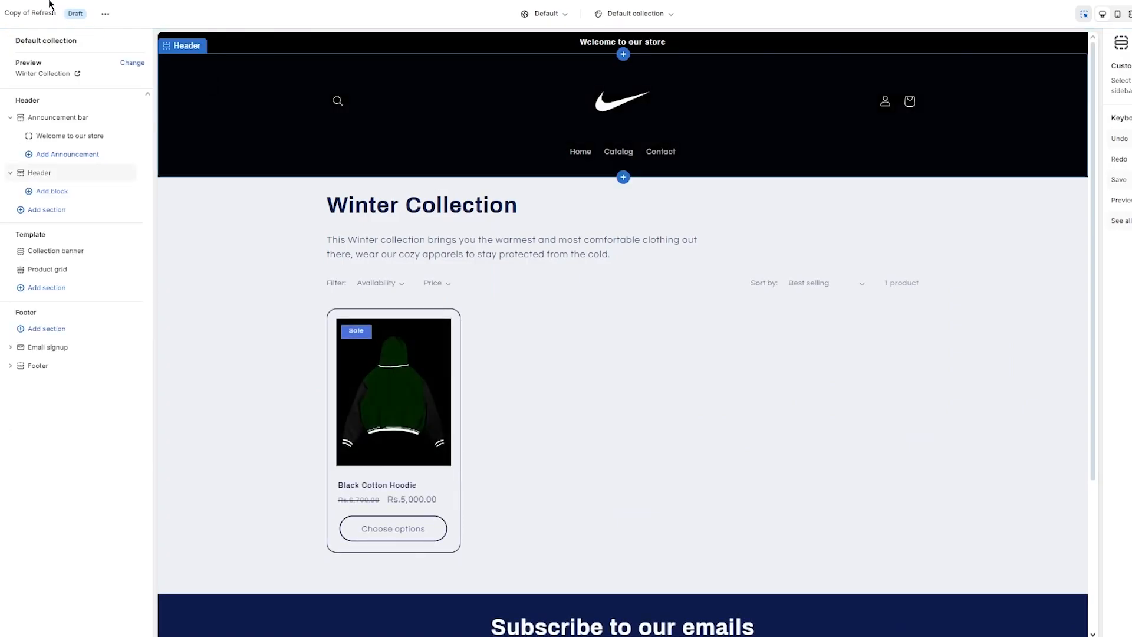
# - Return to the Home page template, review the preview, and select the Header section
pyautogui.hotkey('alt', 'Left')
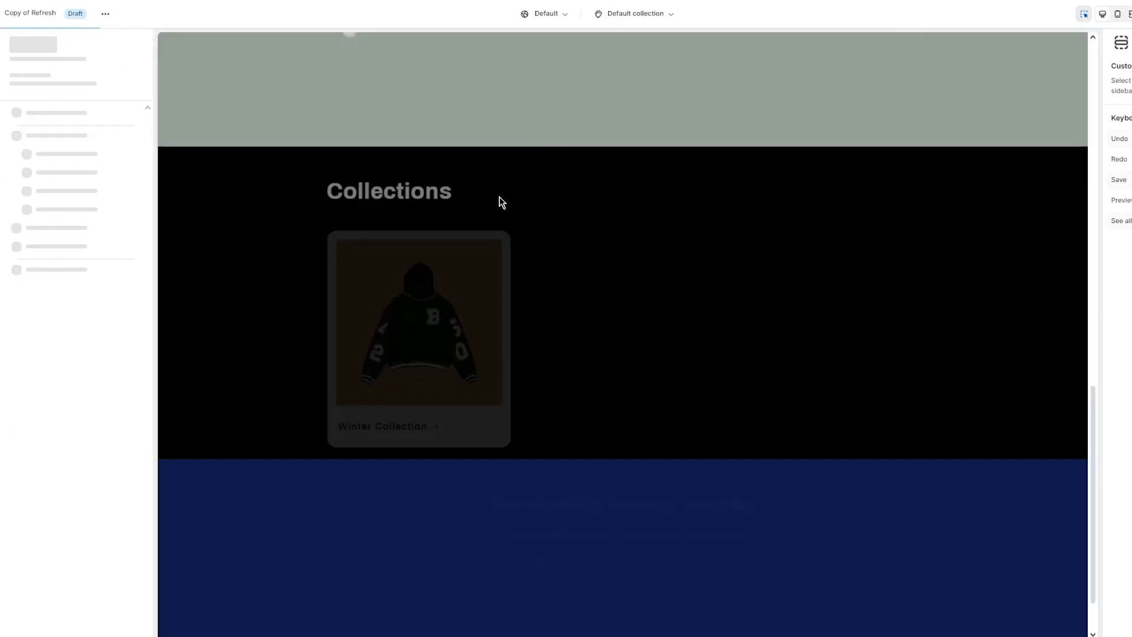
pyautogui.scroll(-1, 687, 258)
pyautogui.scroll(15, 806, 273)
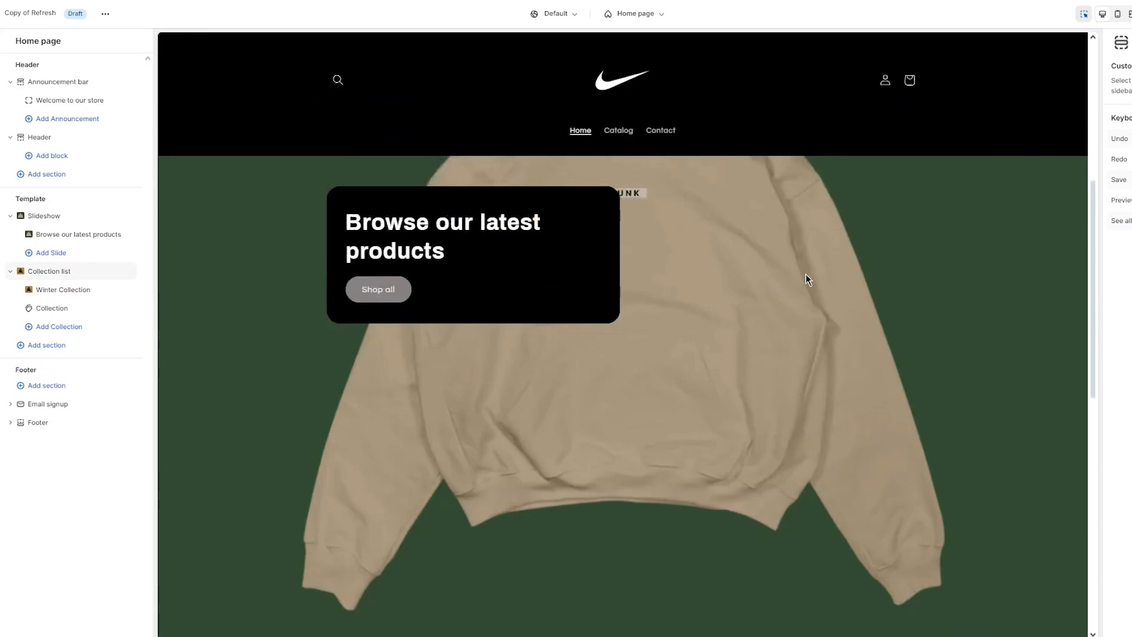
pyautogui.scroll(-12, 806, 273)
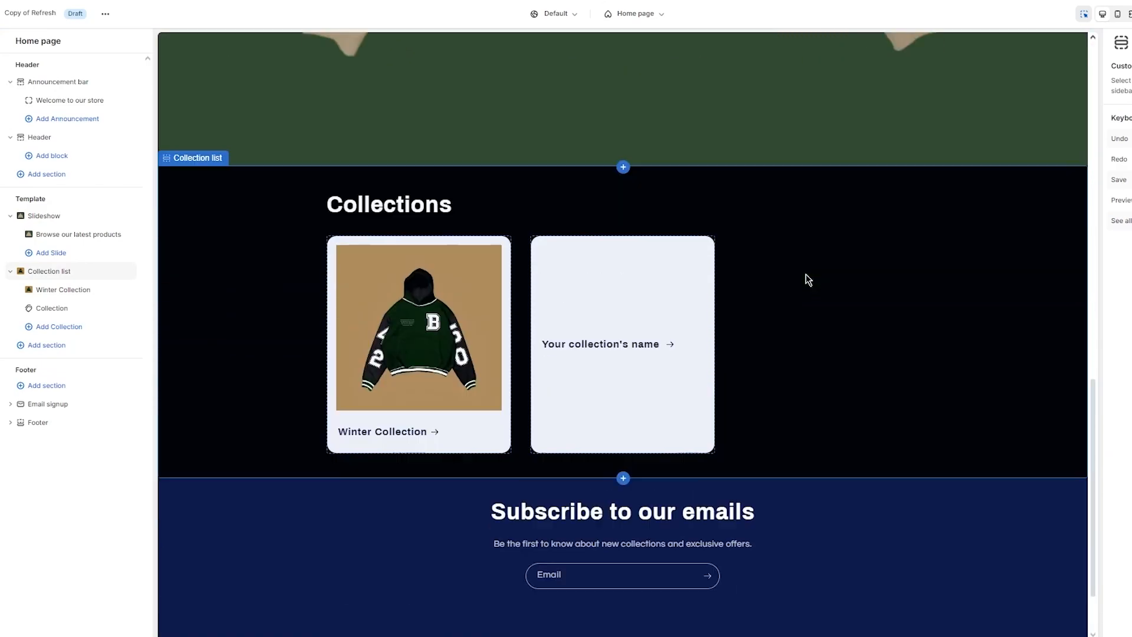
pyautogui.scroll(12, 806, 274)
pyautogui.scroll(-11, 806, 274)
pyautogui.scroll(11, 805, 273)
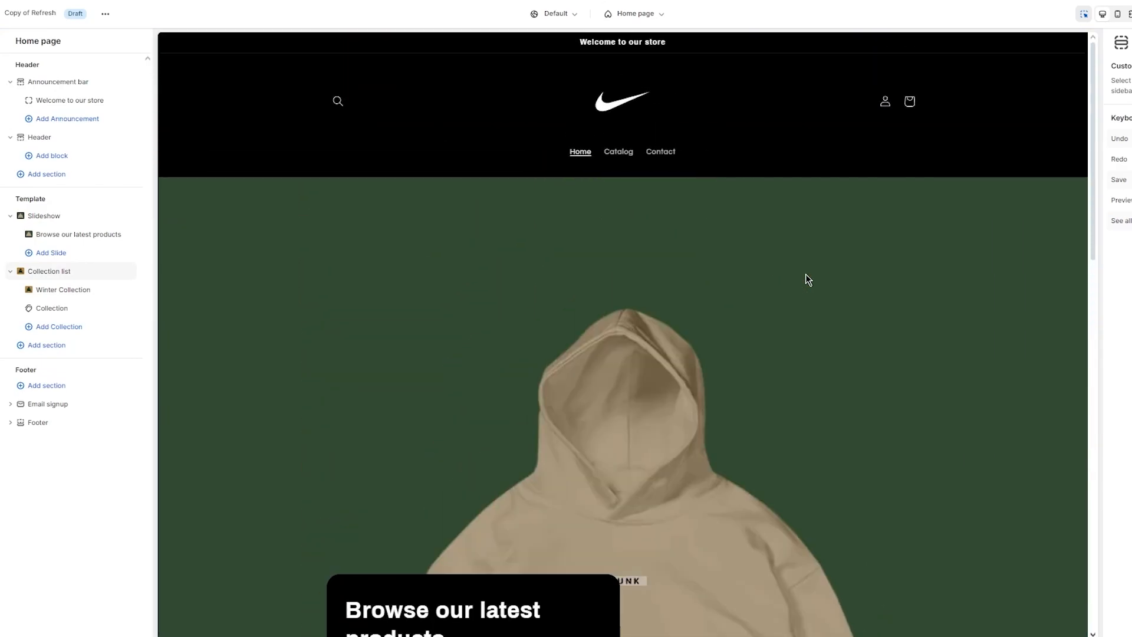
pyautogui.scroll(-11, 806, 274)
pyautogui.scroll(10, 806, 274)
pyautogui.scroll(5, 806, 273)
pyautogui.click(1006, 105)
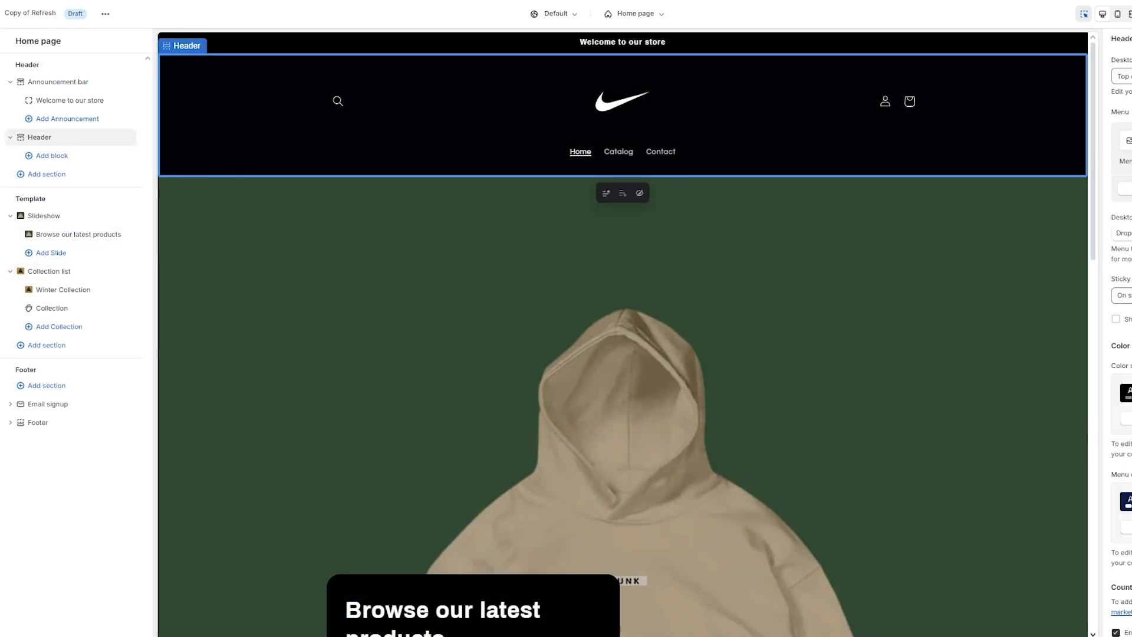
pyautogui.scroll(-10, 755, 187)
pyautogui.scroll(10, 755, 187)
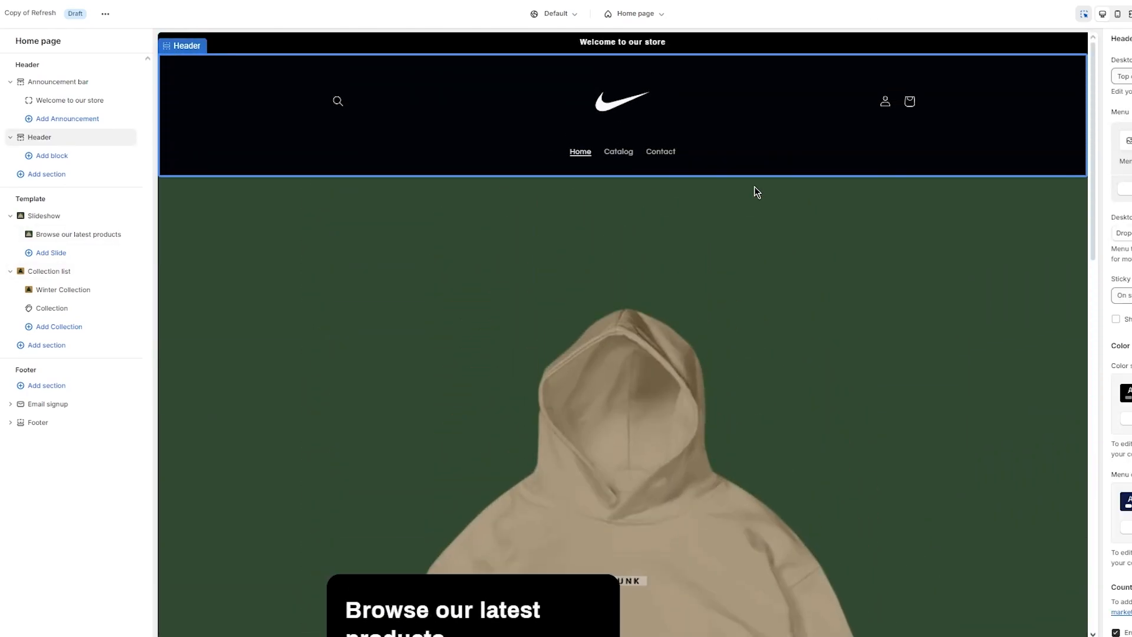
pyautogui.scroll(-5, 755, 187)
pyautogui.scroll(5, 755, 187)
pyautogui.scroll(-10, 756, 187)
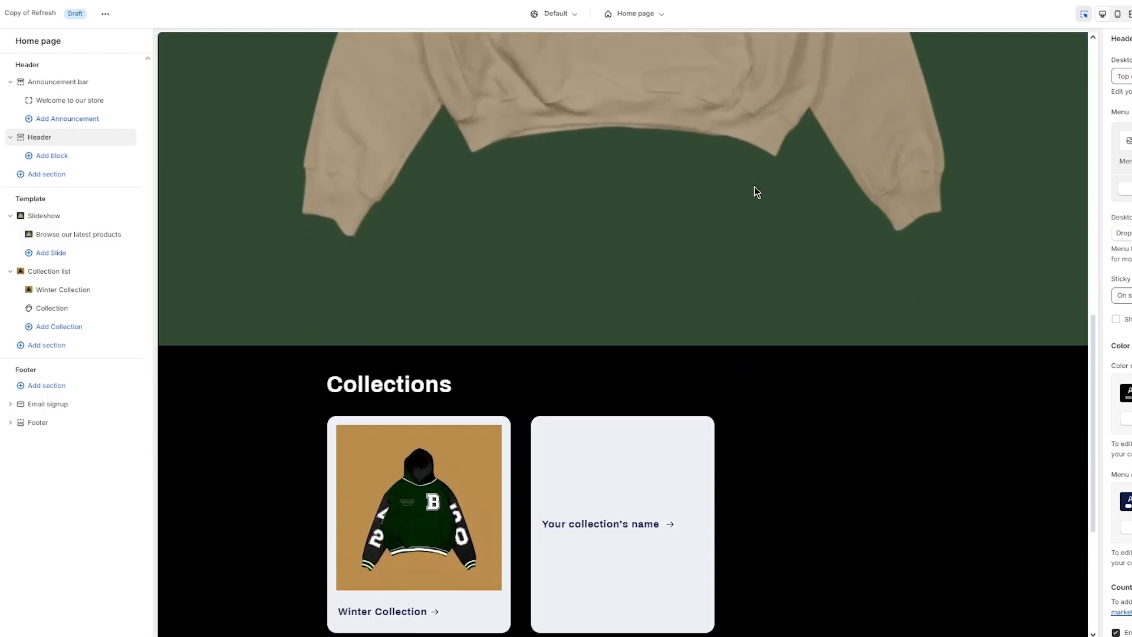
pyautogui.scroll(10, 441, 302)
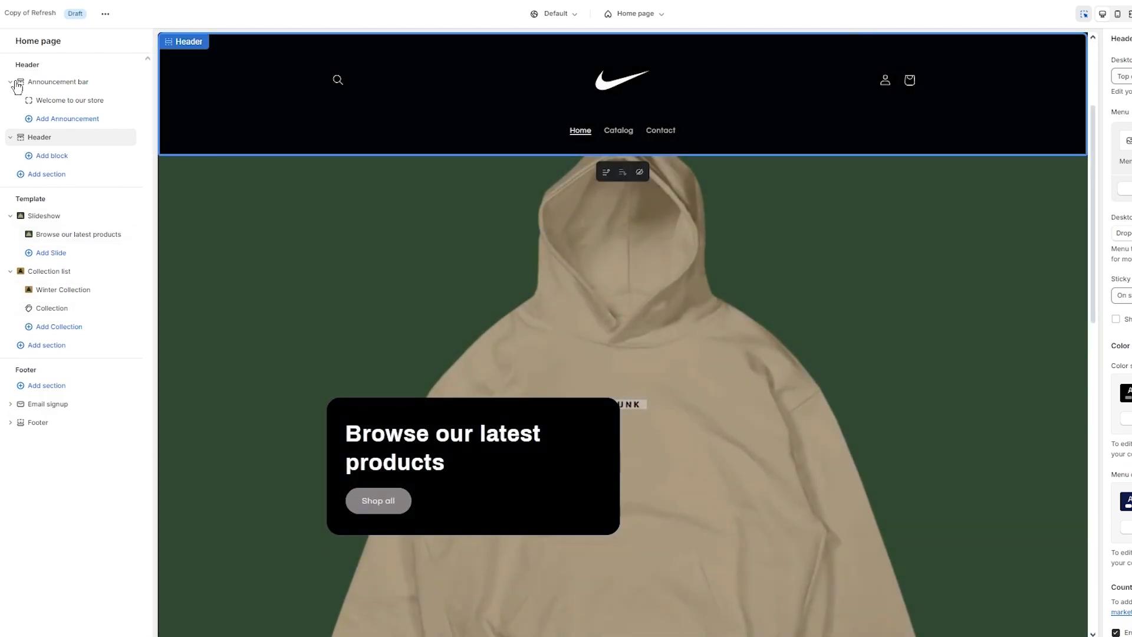
# - Open Typography in theme settings and try Beefcakes as the heading font
pyautogui.click(2, 66)
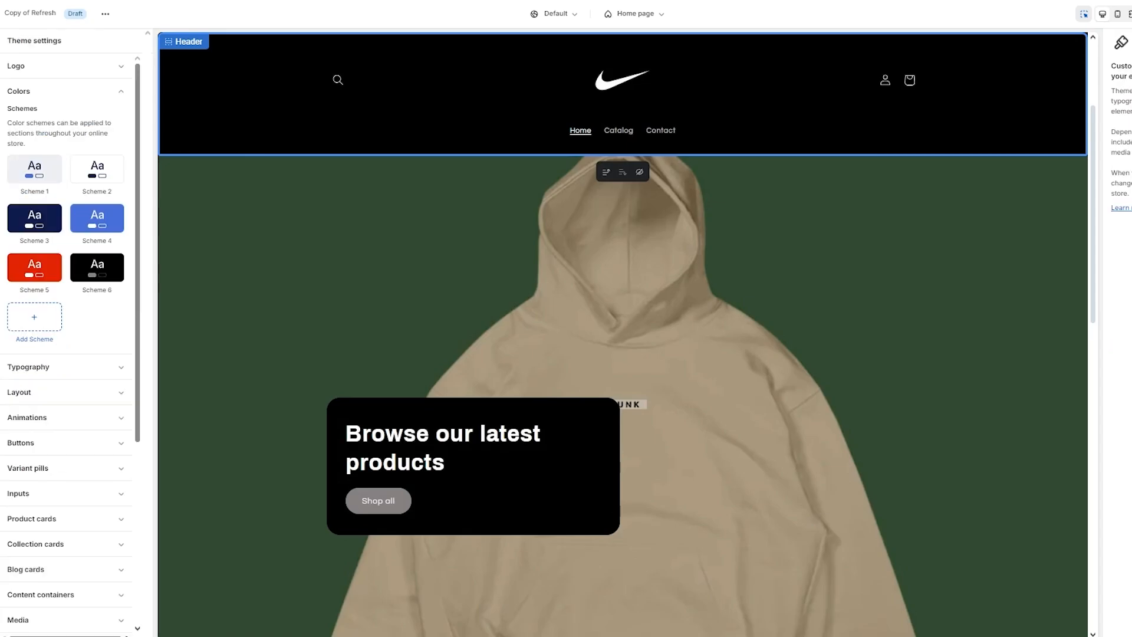
pyautogui.click(112, 91)
pyautogui.click(97, 117)
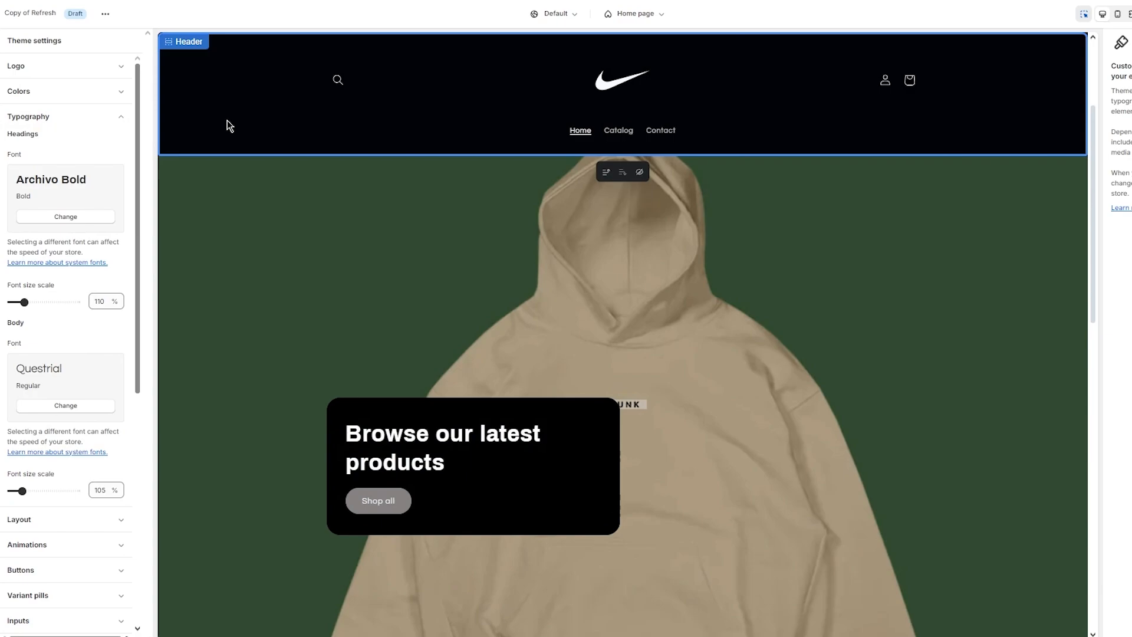
pyautogui.click(59, 216)
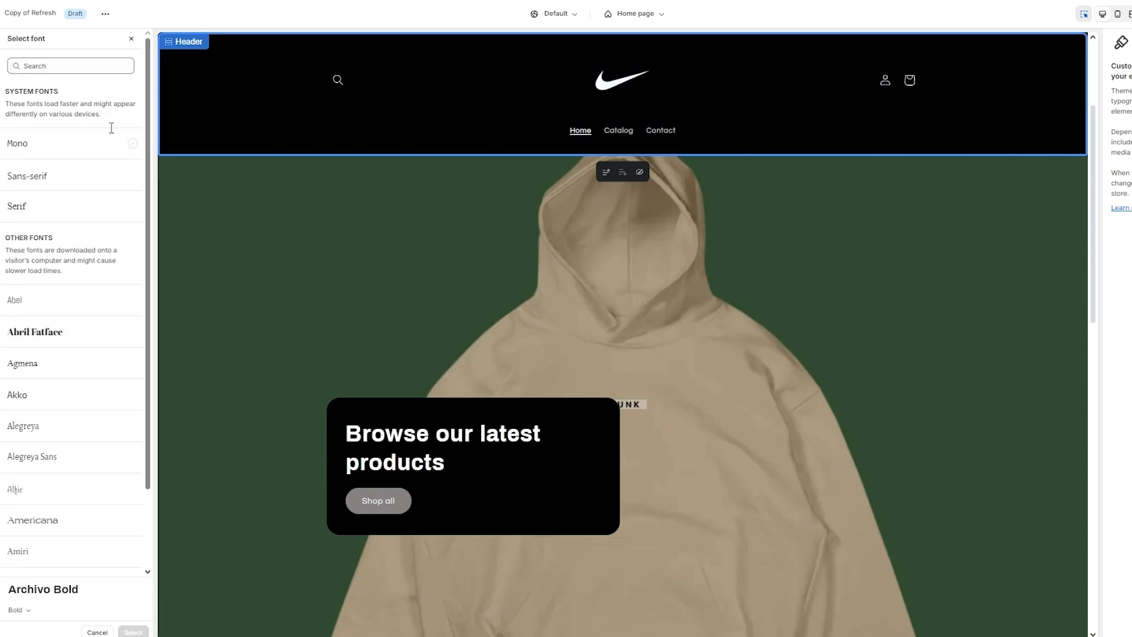
pyautogui.scroll(-6, 106, 209)
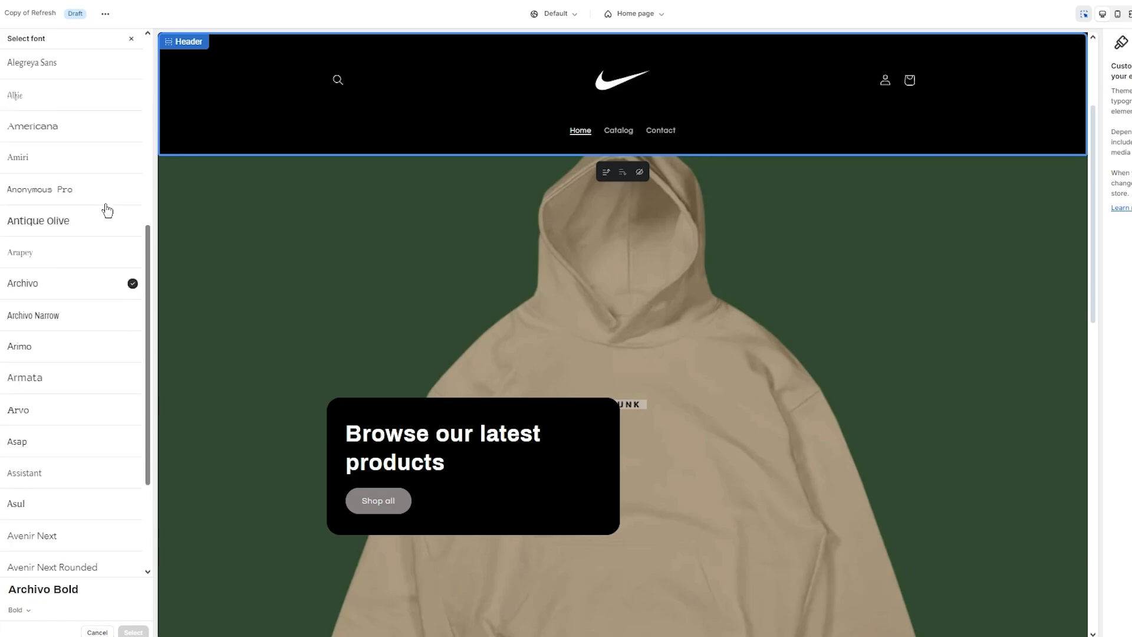
pyautogui.scroll(-3, 107, 211)
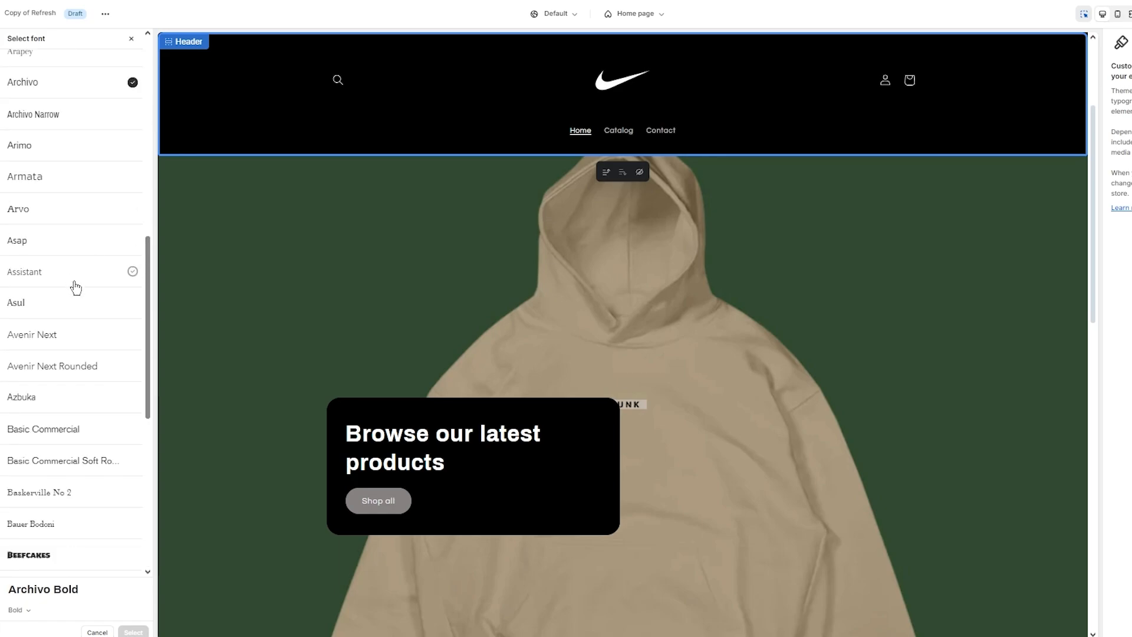
pyautogui.scroll(-1, 79, 413)
pyautogui.click(76, 503)
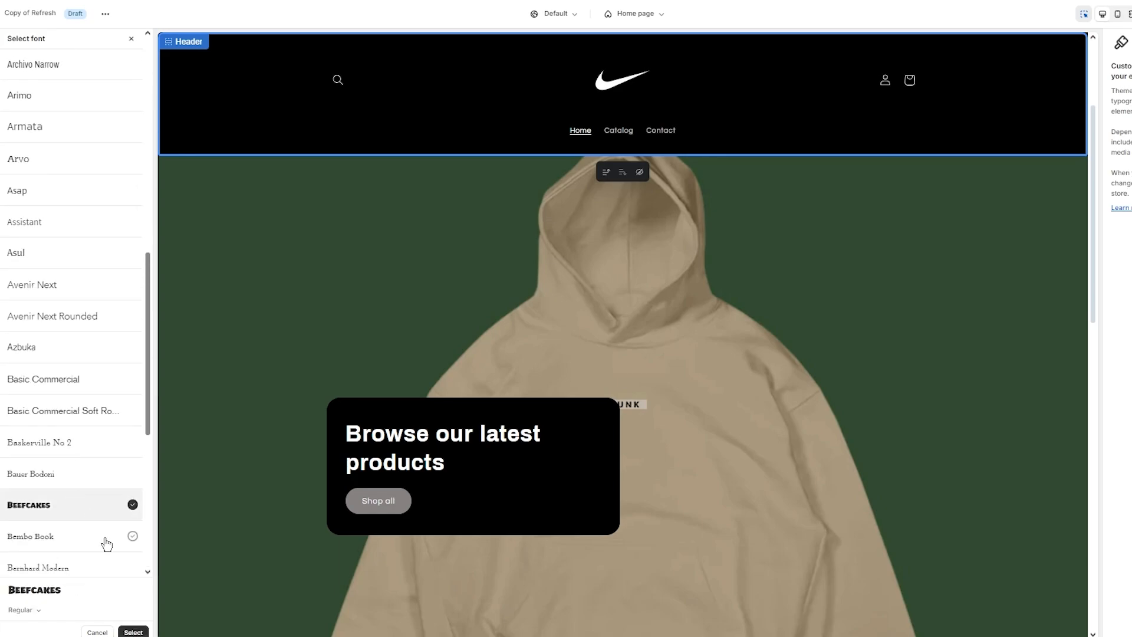
pyautogui.click(133, 632)
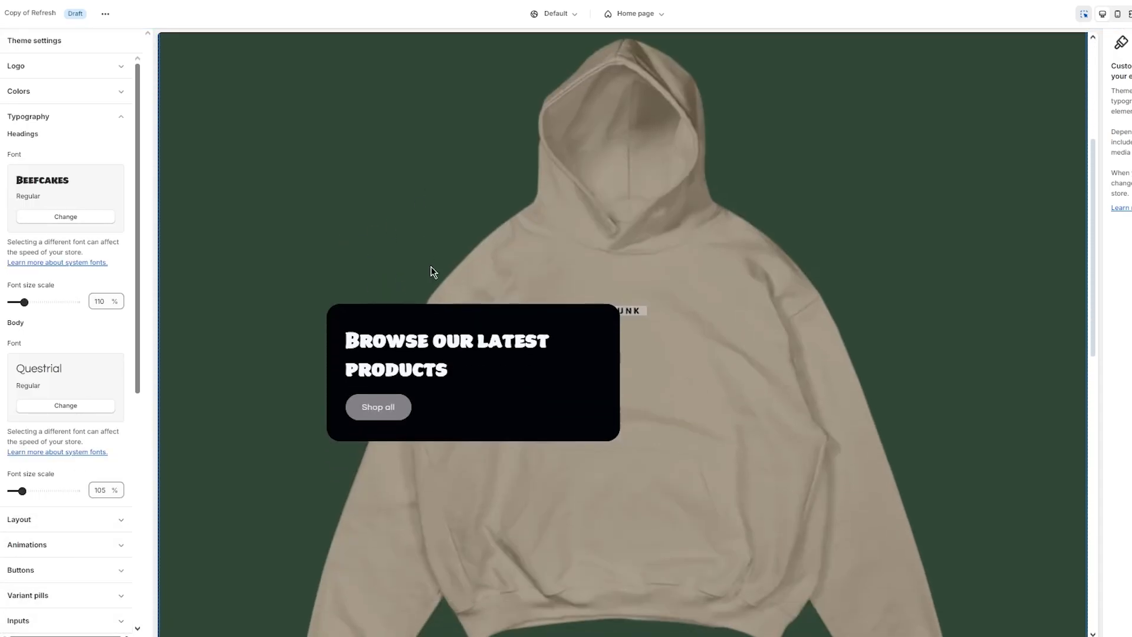
# - Switch the heading font to Bernhard Modern
pyautogui.scroll(-15, 632, 154)
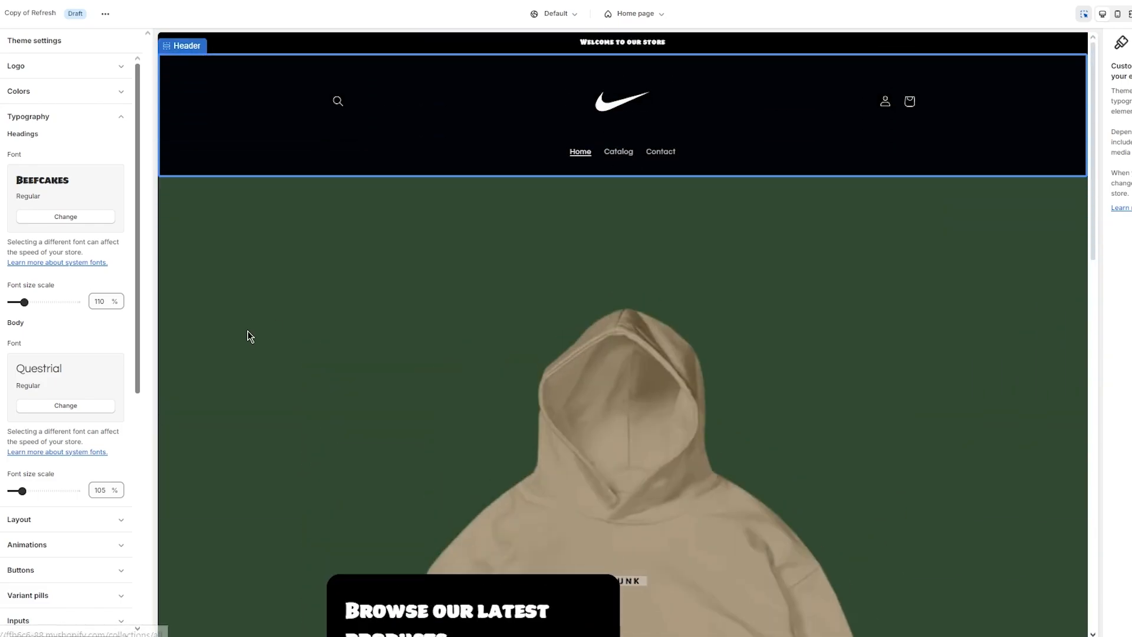
pyautogui.click(89, 218)
pyautogui.scroll(-15, 91, 220)
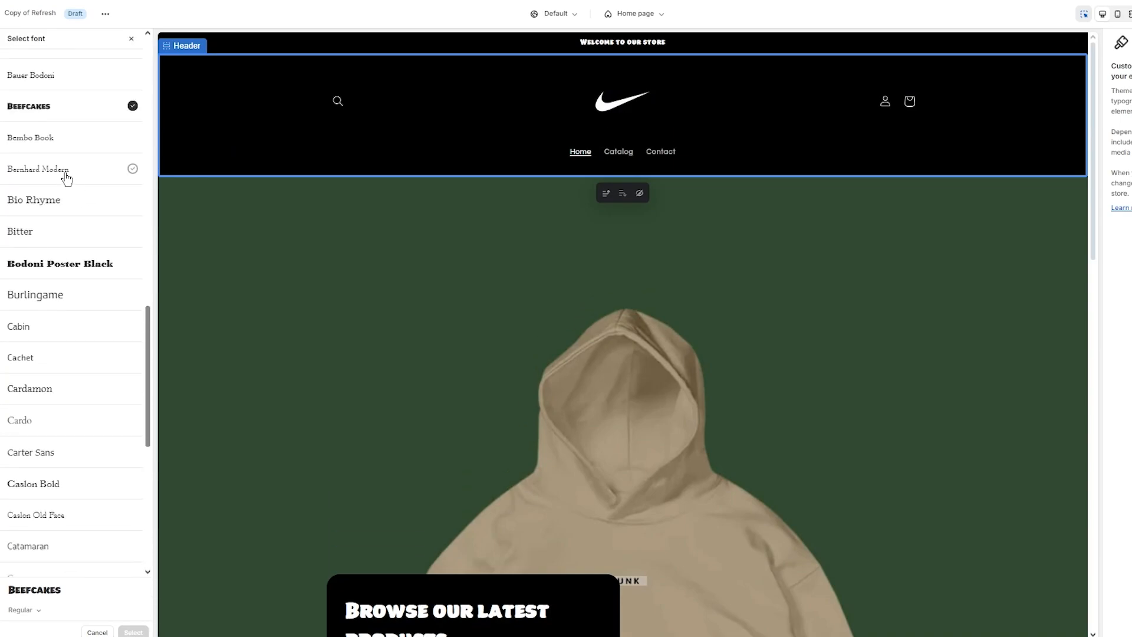
pyautogui.click(66, 177)
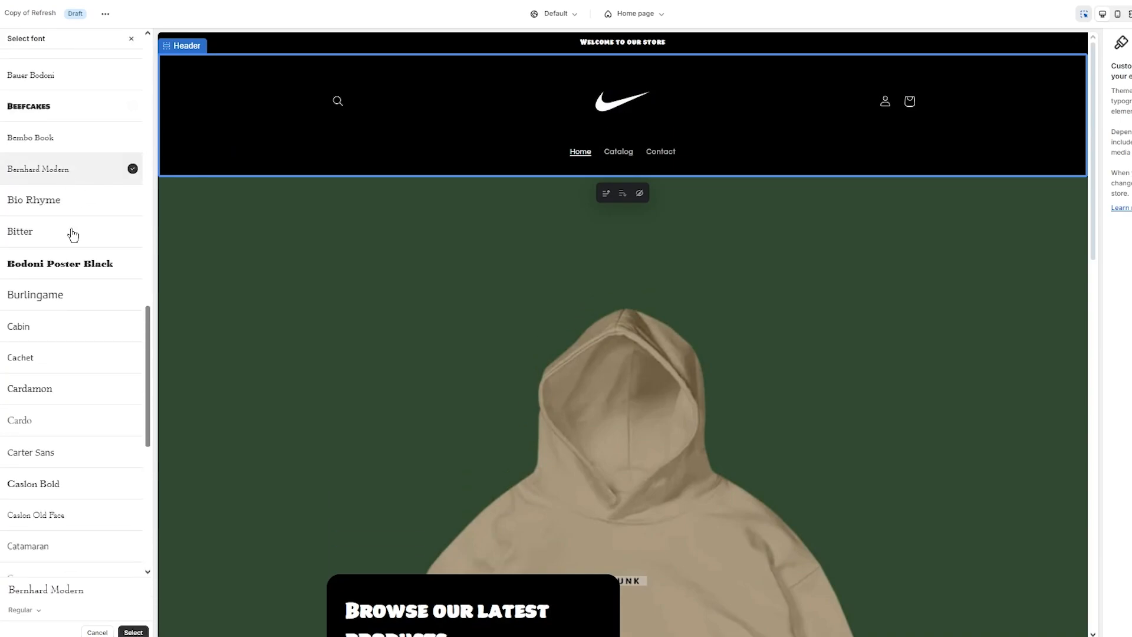
pyautogui.click(129, 632)
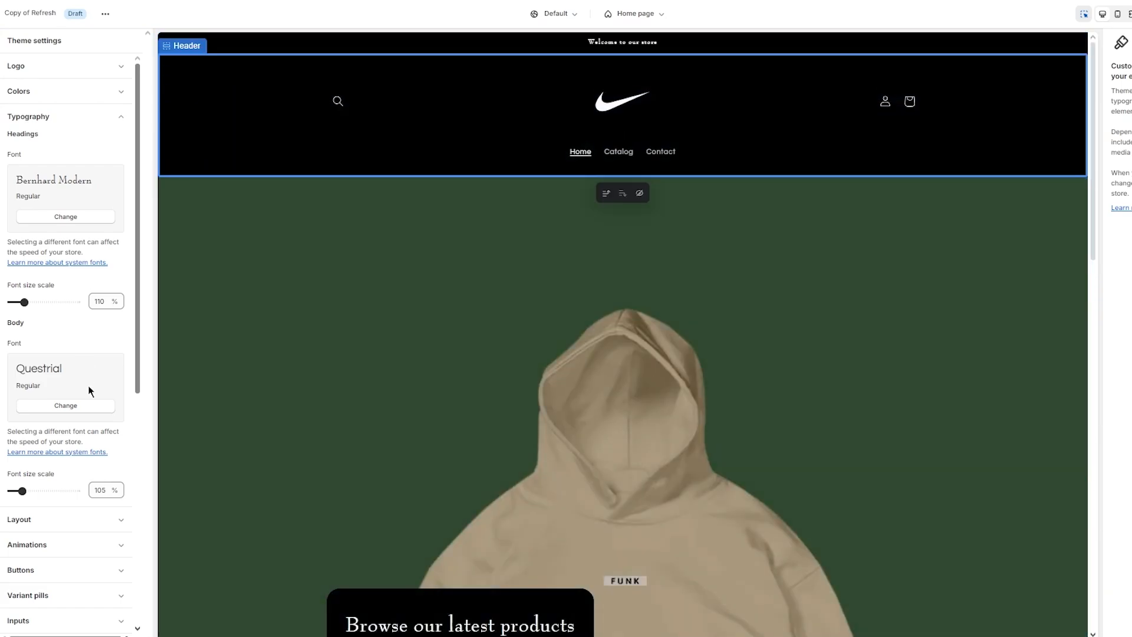
# - Set the body font to Americana and check it in the preview
pyautogui.click(68, 406)
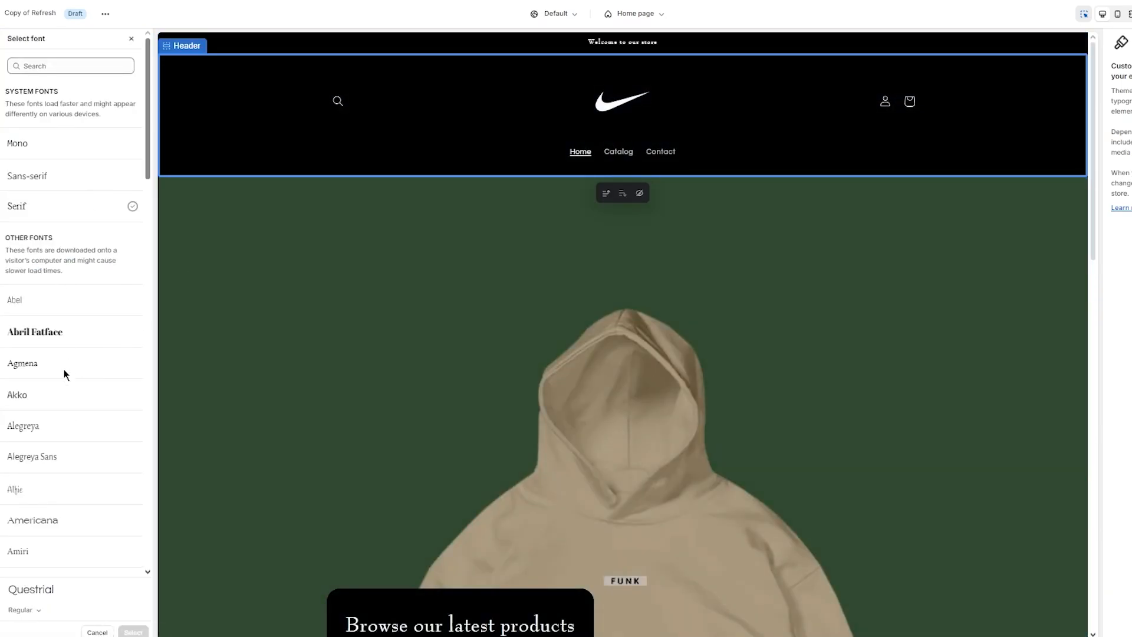
pyautogui.scroll(-7, 67, 406)
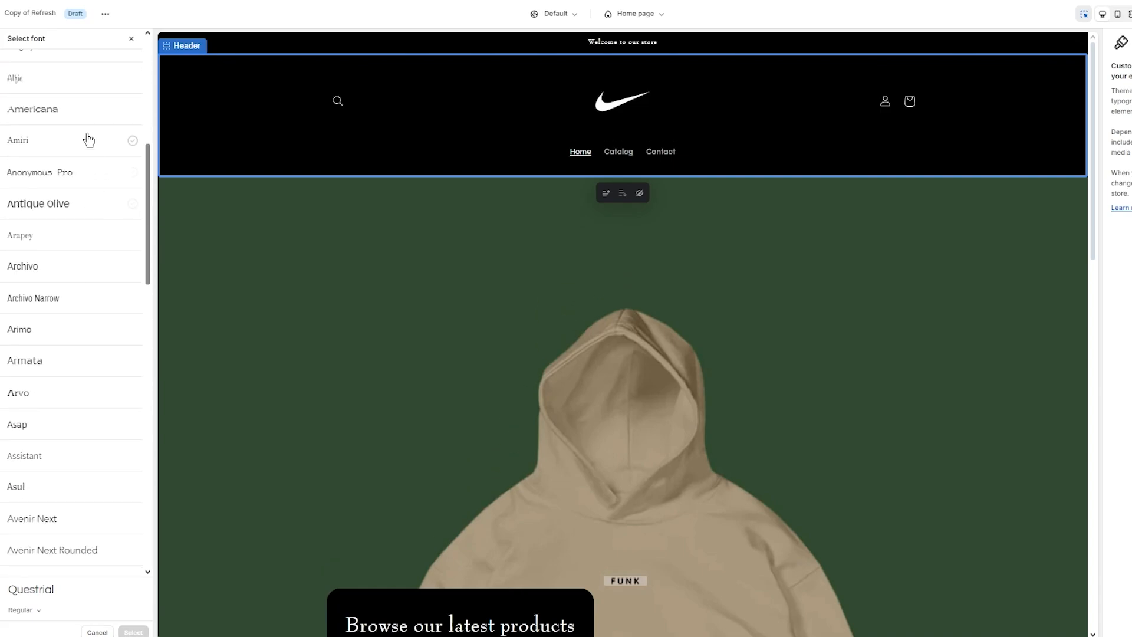
pyautogui.click(78, 121)
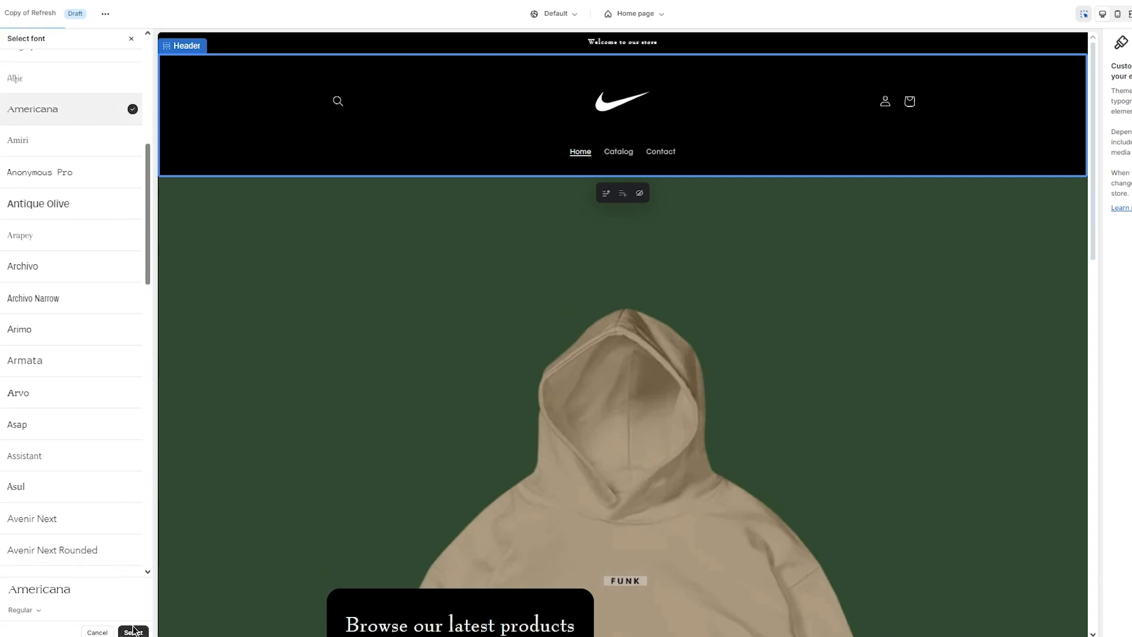
pyautogui.click(133, 631)
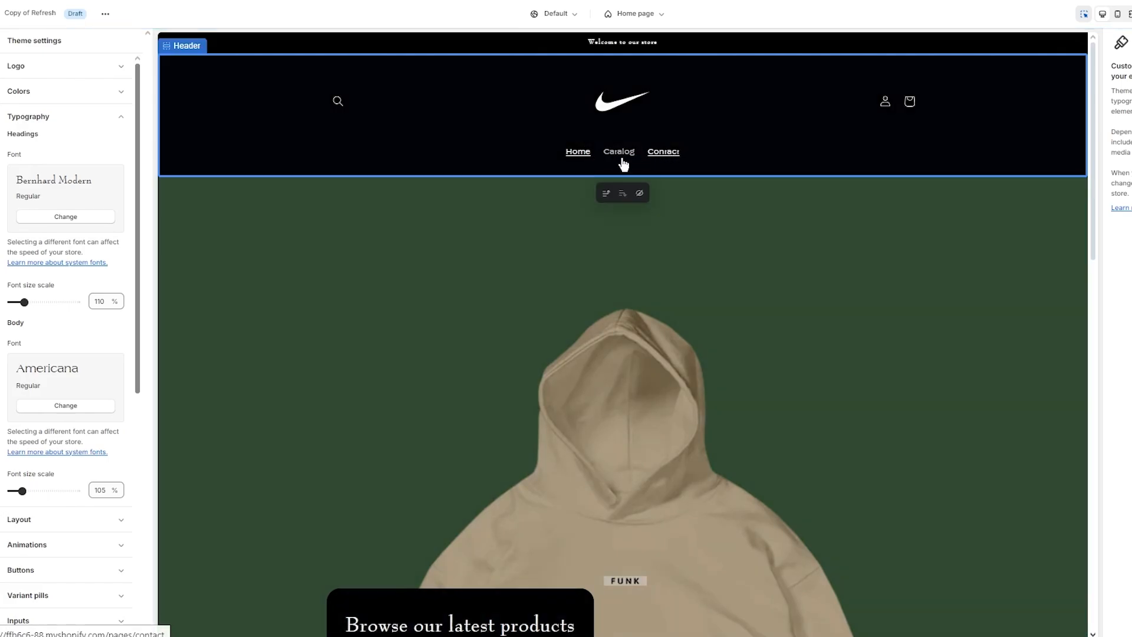
pyautogui.scroll(-10, 667, 269)
pyautogui.scroll(6, 668, 269)
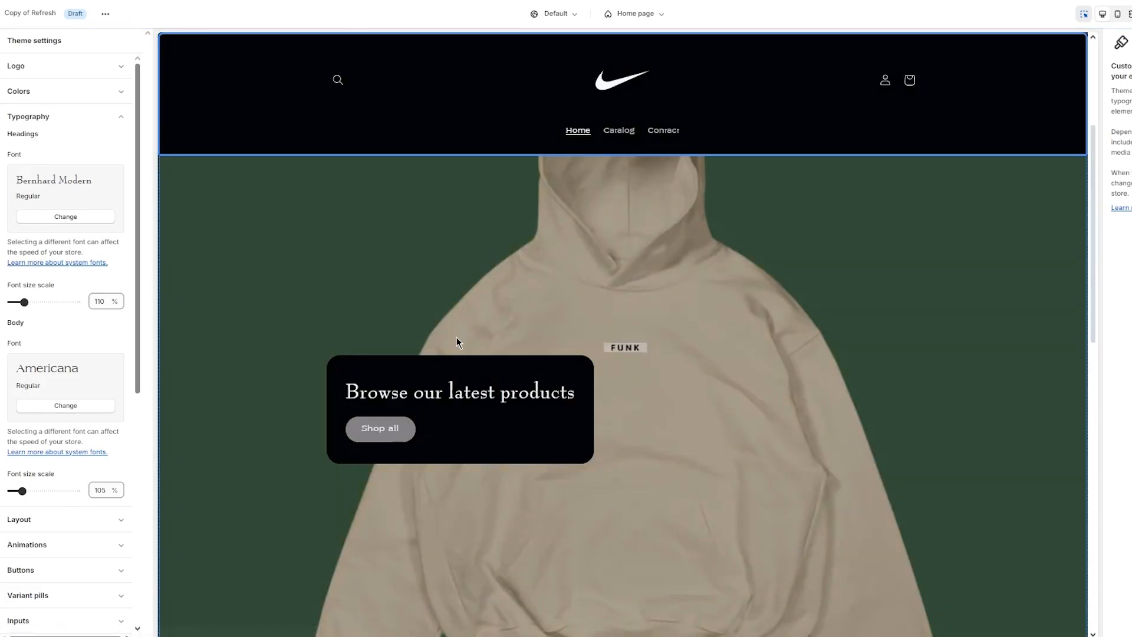
pyautogui.scroll(-6, 458, 339)
pyautogui.scroll(8, 458, 342)
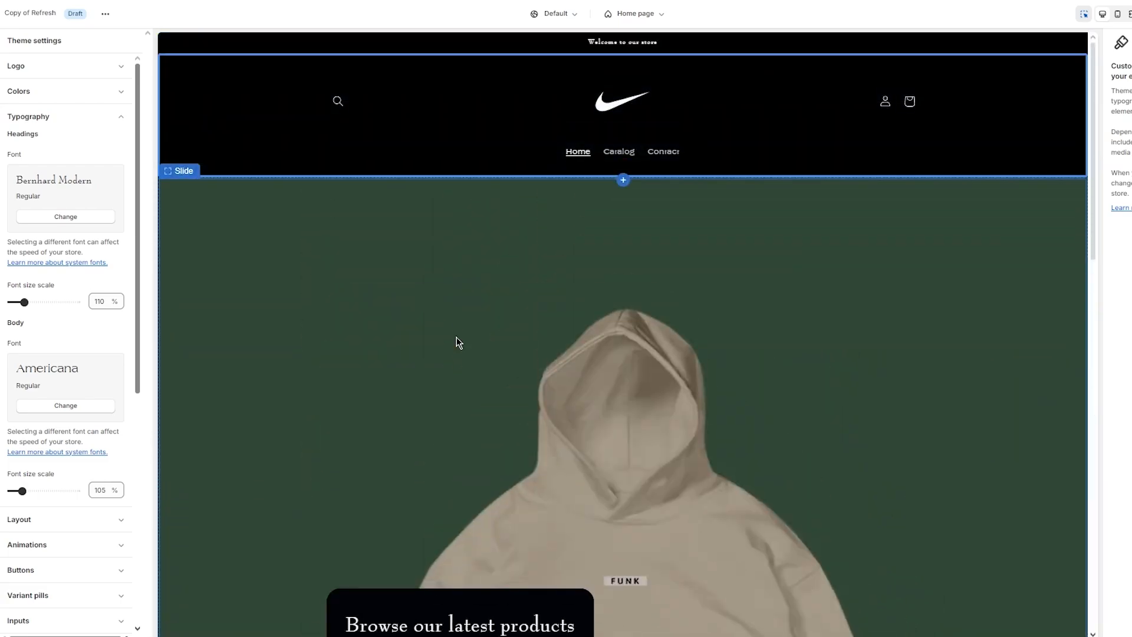
# - Reduce the Layout page width from 1400 px to 1100 px
pyautogui.click(102, 116)
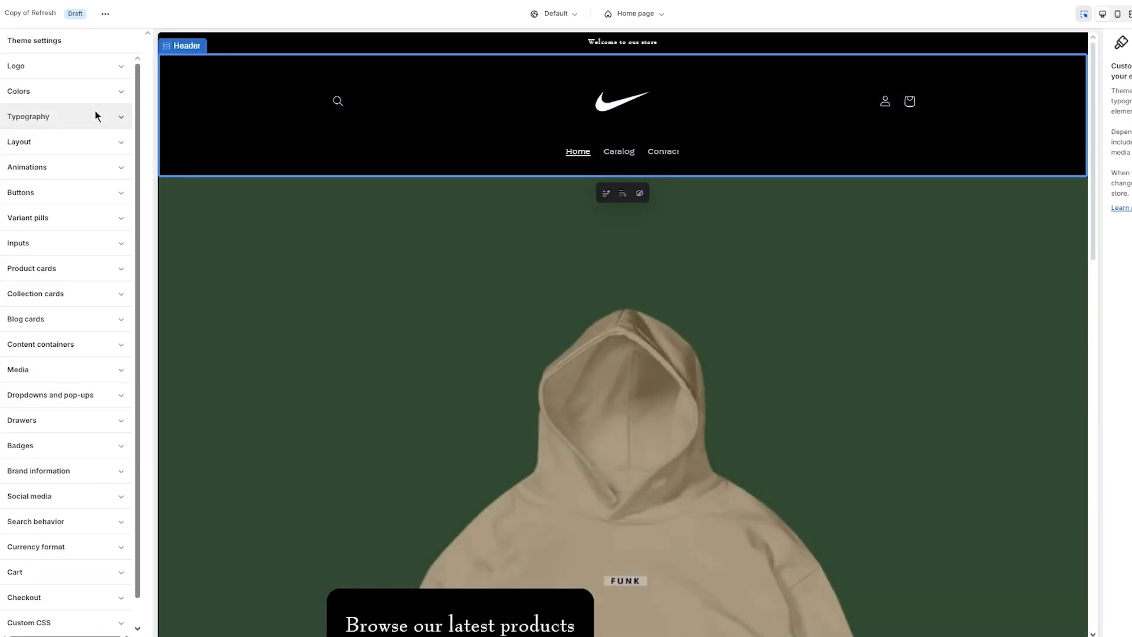
pyautogui.click(115, 148)
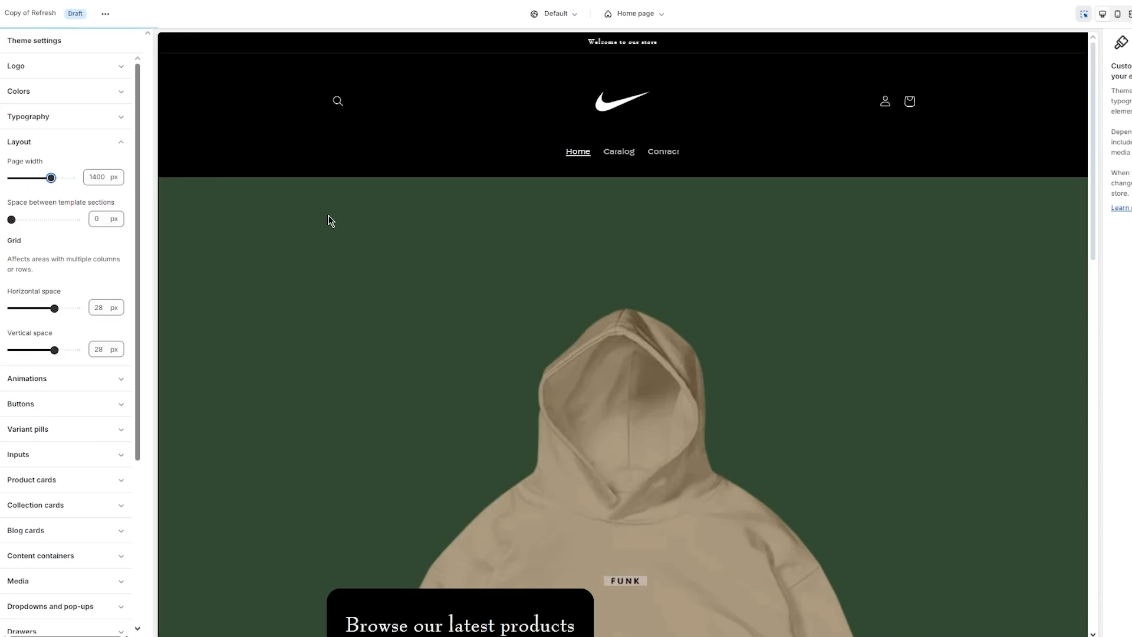
pyautogui.scroll(-10, 326, 218)
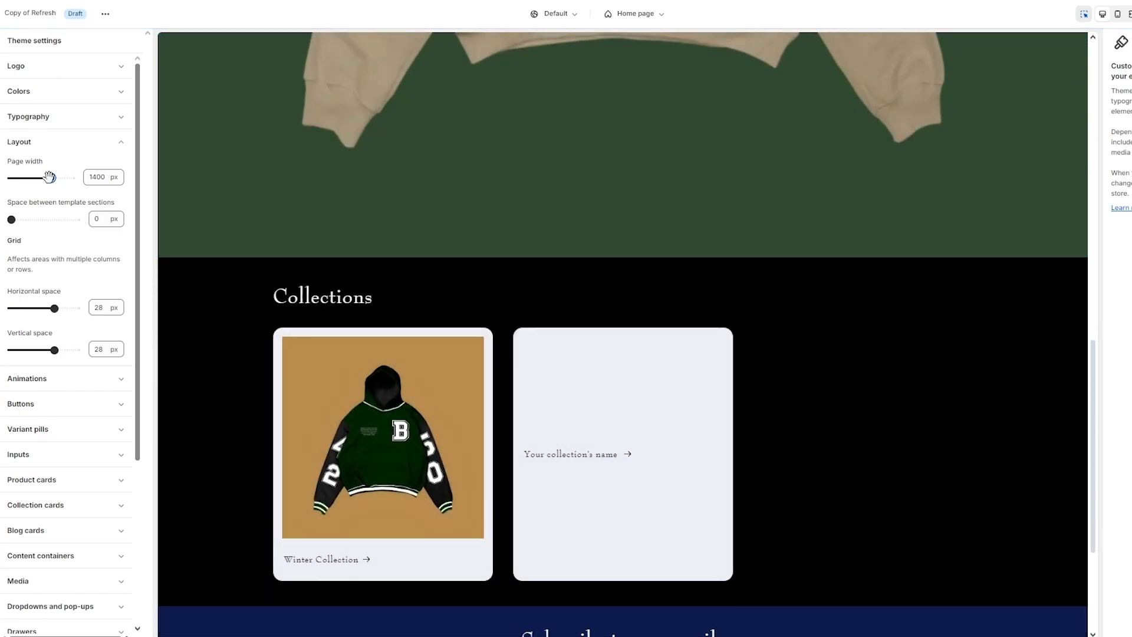
pyautogui.moveTo(49, 177); pyautogui.dragTo(23, 178)
pyautogui.scroll(-4, 468, 263)
pyautogui.scroll(1, 468, 263)
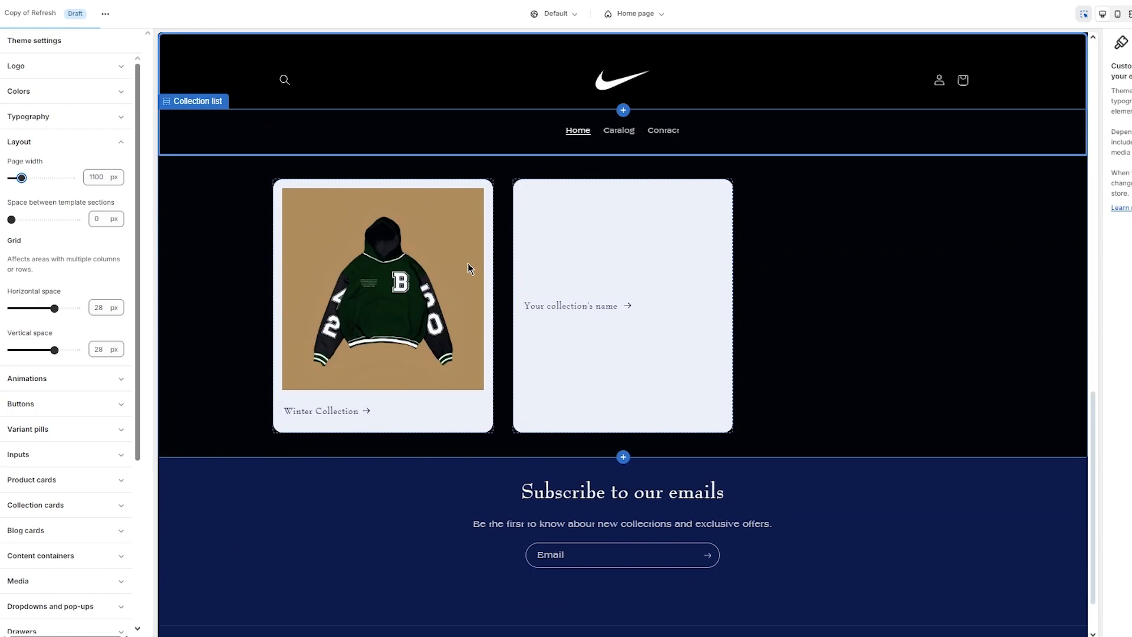
pyautogui.scroll(5, 468, 263)
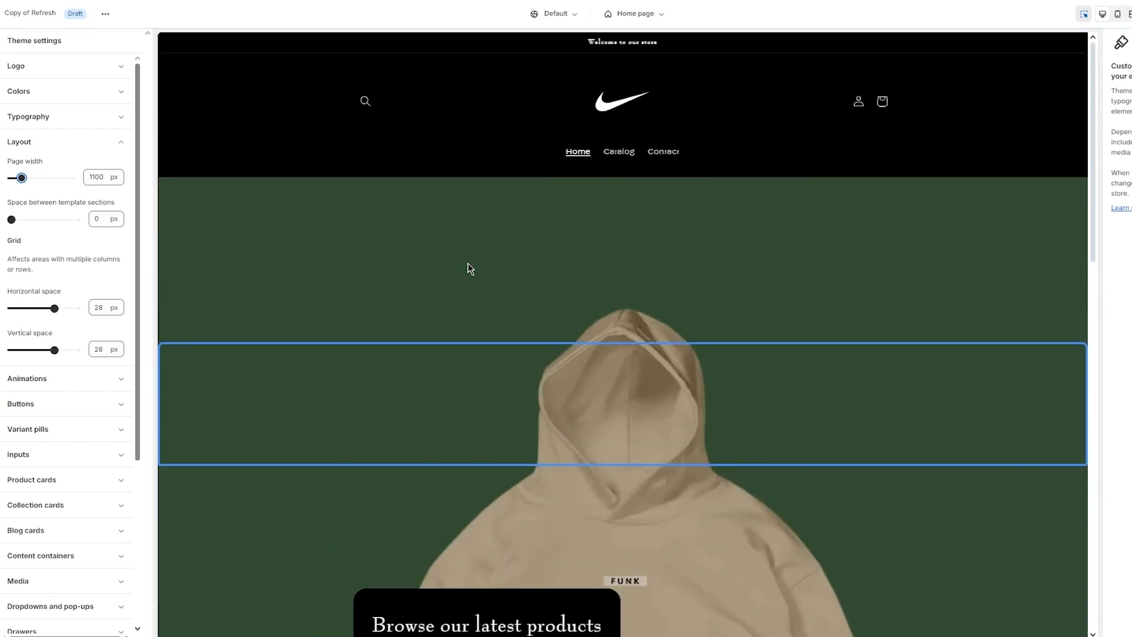
pyautogui.scroll(-5, 469, 264)
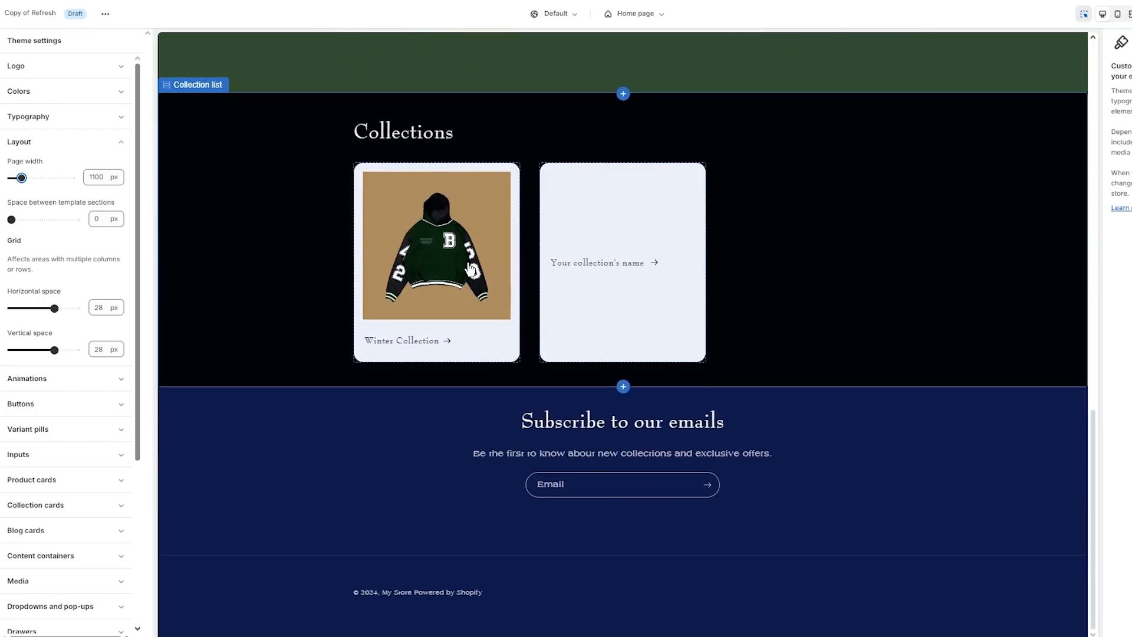
pyautogui.scroll(5, 470, 270)
pyautogui.scroll(-3, 470, 270)
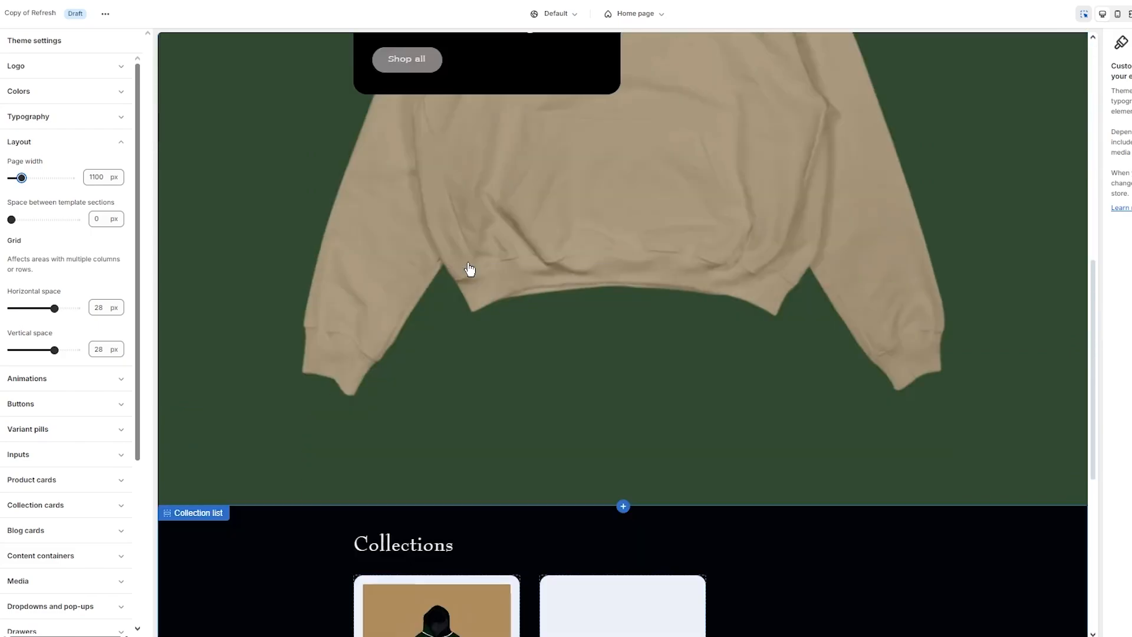
pyautogui.scroll(-2, 470, 270)
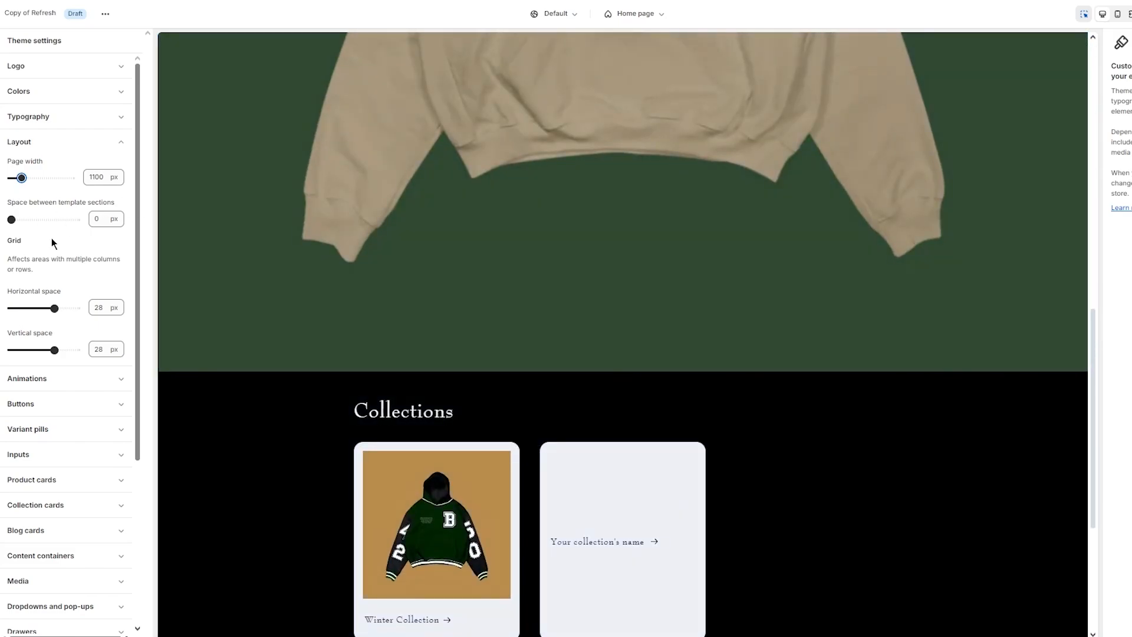
pyautogui.scroll(-2, 51, 239)
pyautogui.scroll(-3, 69, 196)
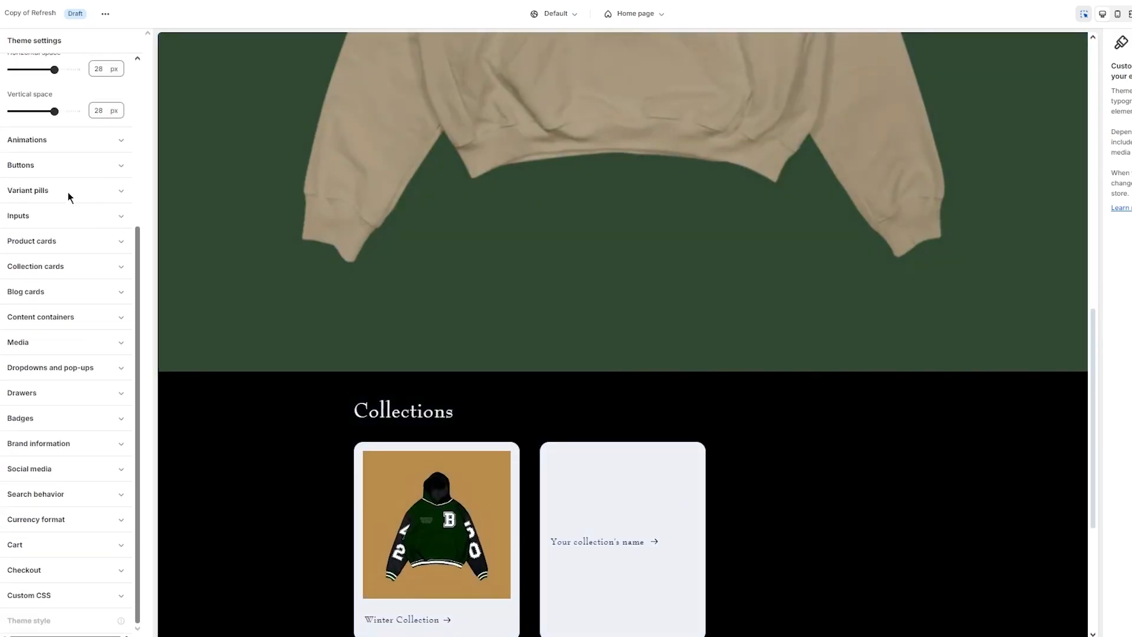
# - Set the Animations hover effect to 3D lift
pyautogui.click(93, 141)
pyautogui.scroll(2, 83, 133)
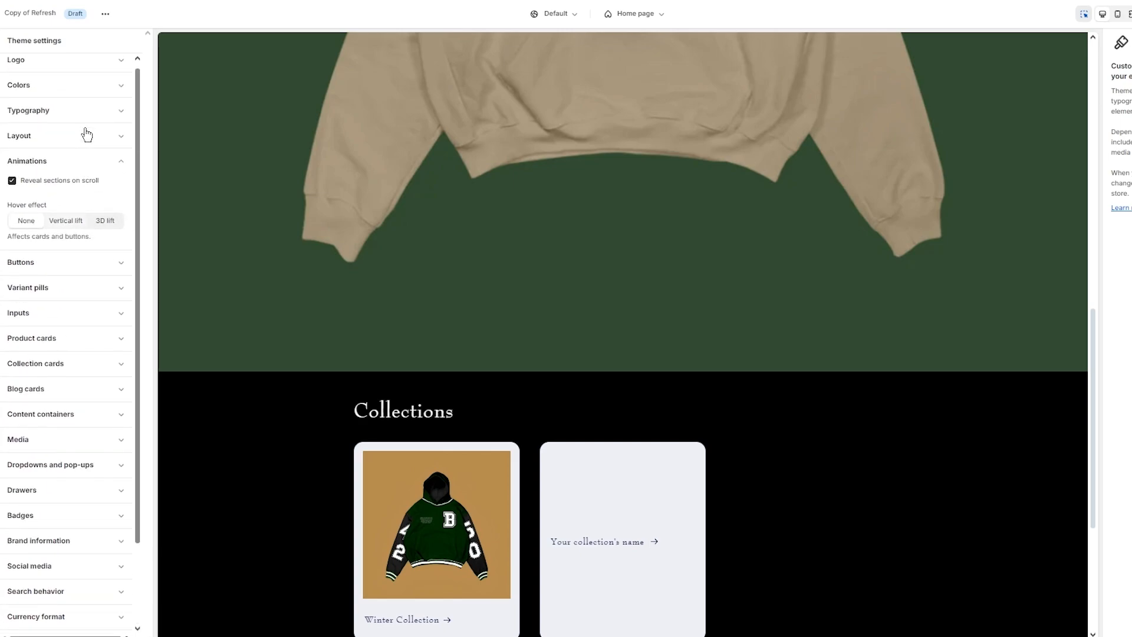
pyautogui.click(104, 221)
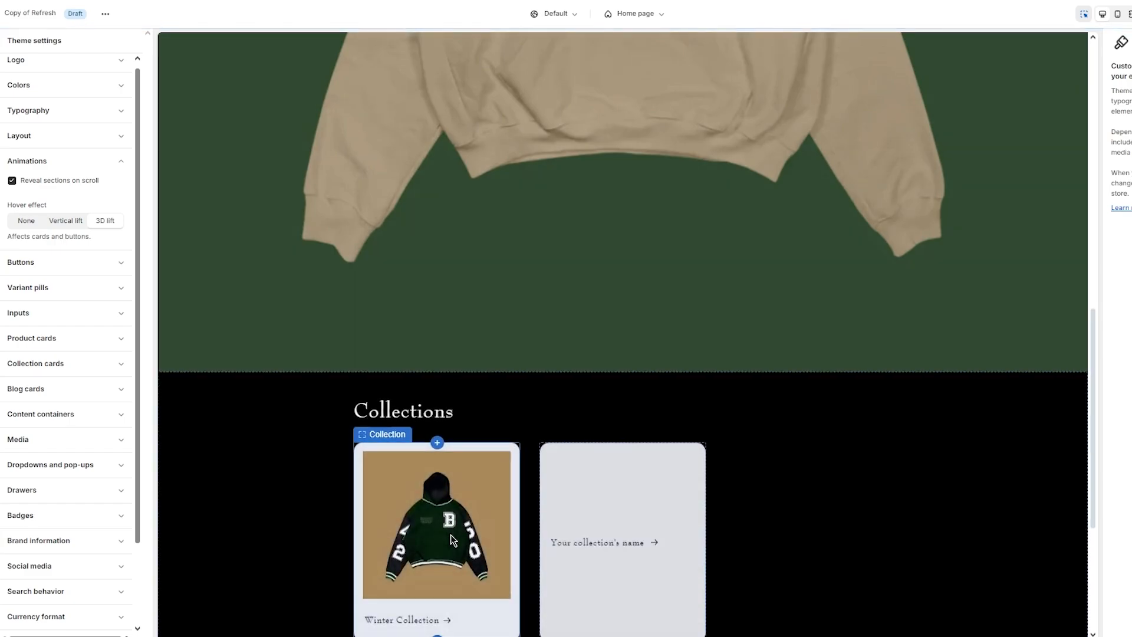
pyautogui.scroll(-3, 451, 534)
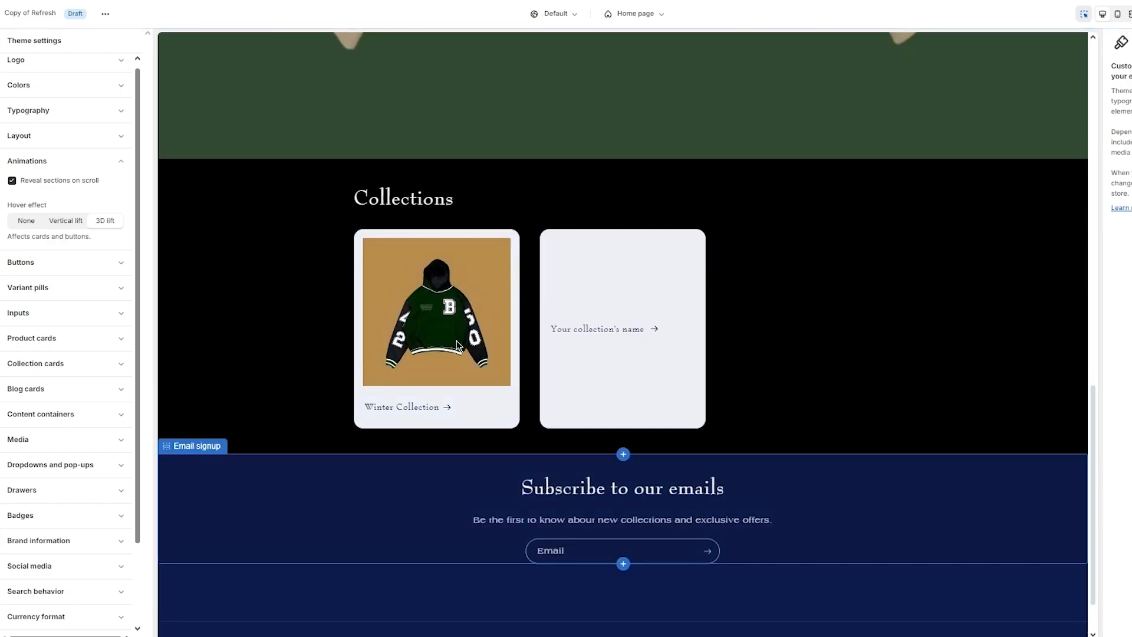
pyautogui.click(111, 168)
# - Give buttons a 6 px border thickness and a 40 px corner radius
pyautogui.click(109, 195)
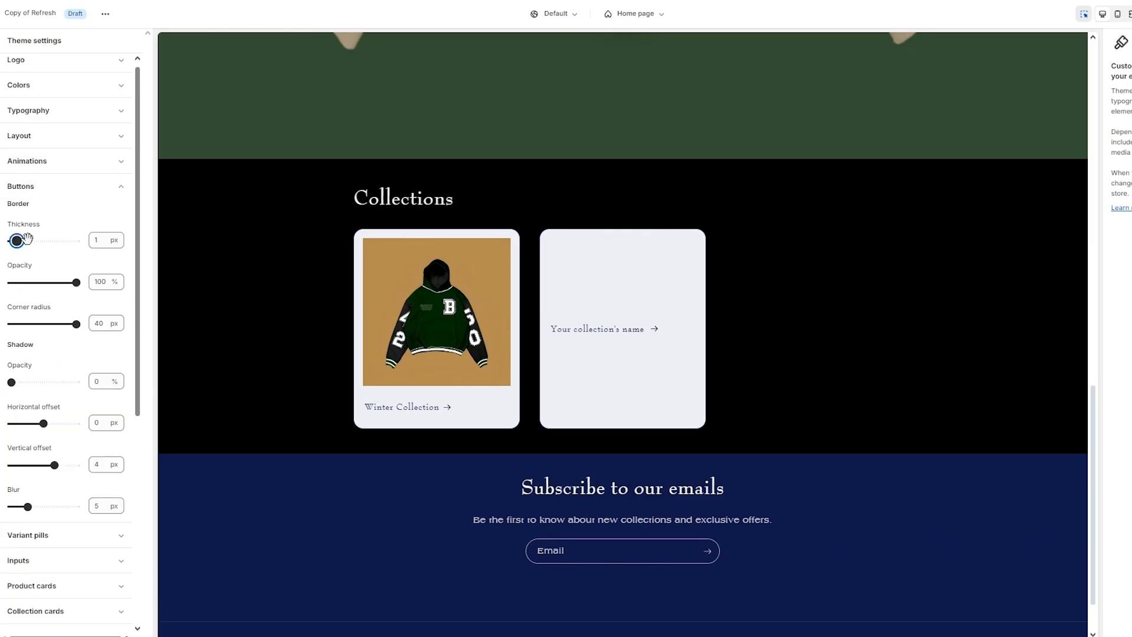
pyautogui.moveTo(27, 238); pyautogui.dragTo(43, 241)
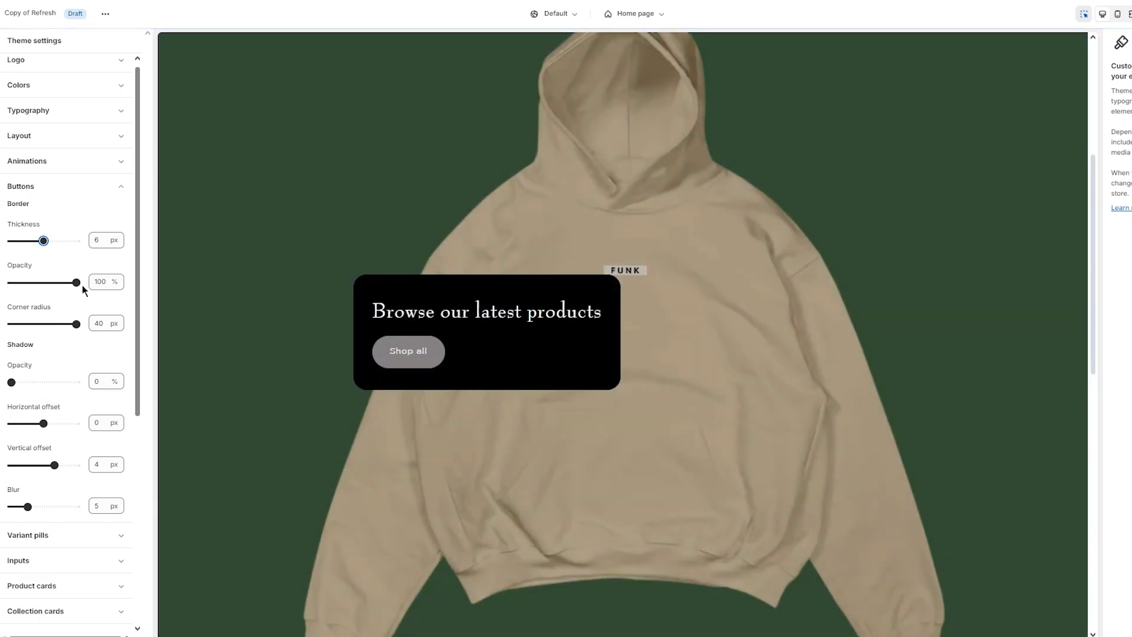
pyautogui.moveTo(73, 322); pyautogui.dragTo(36, 324)
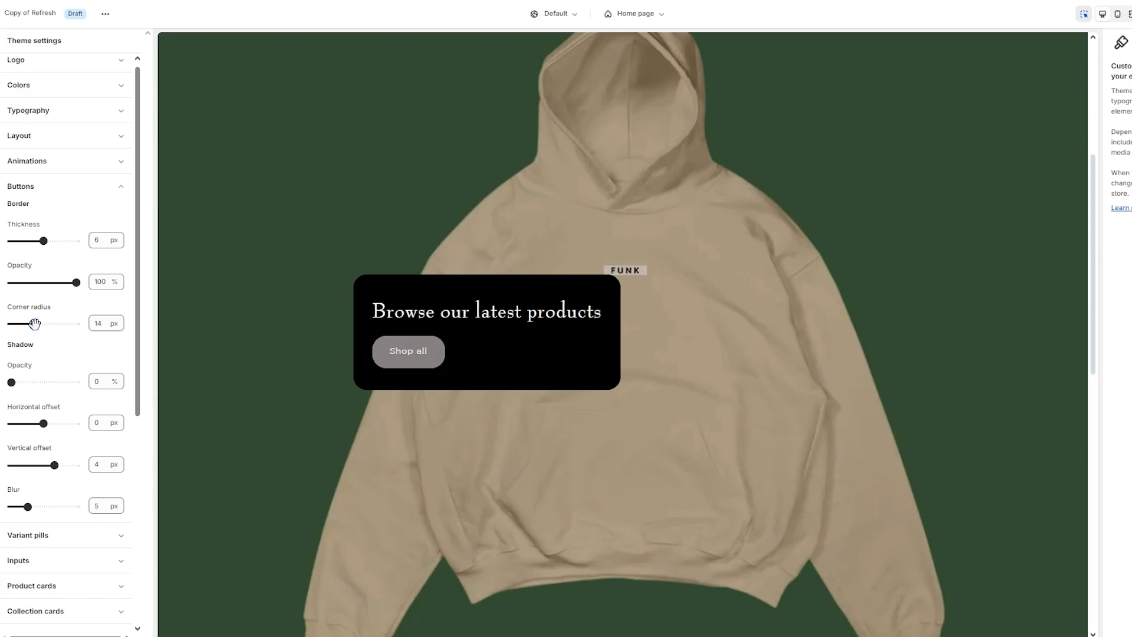
pyautogui.moveTo(35, 324); pyautogui.dragTo(106, 343)
pyautogui.scroll(5, 86, 372)
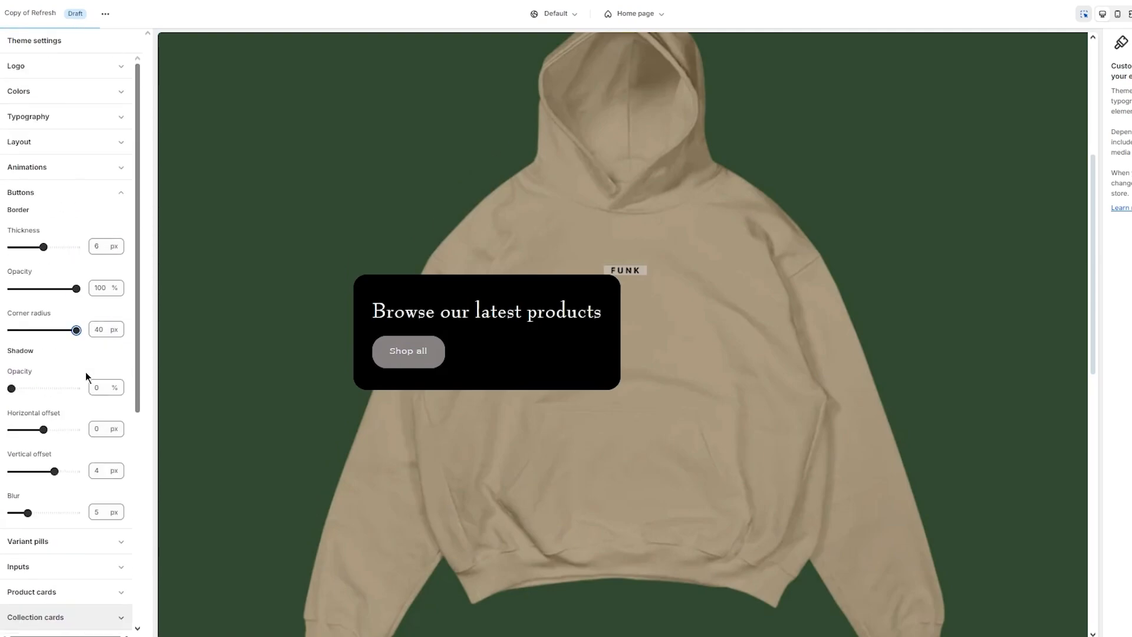
pyautogui.click(107, 188)
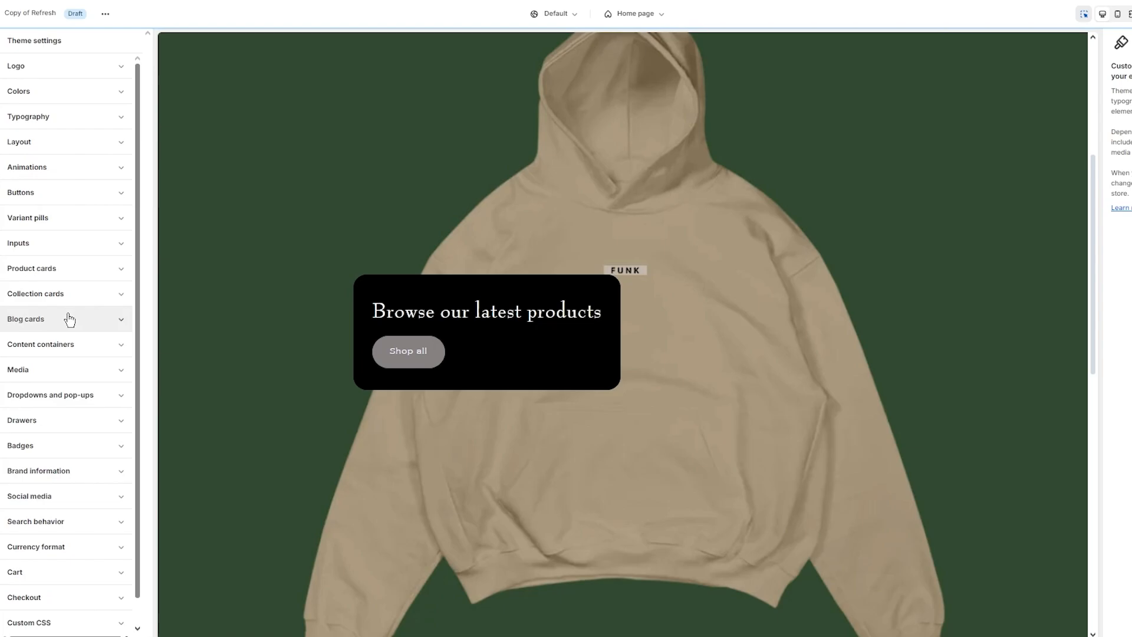
pyautogui.scroll(-1, 69, 318)
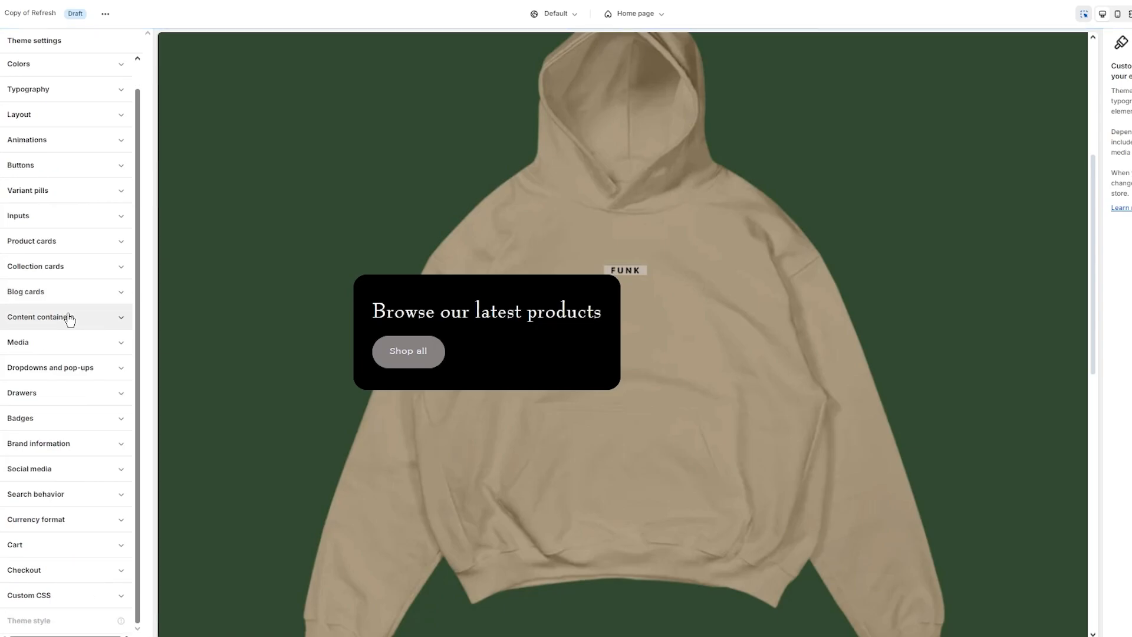
pyautogui.scroll(4, 337, 237)
pyautogui.scroll(-15, 339, 238)
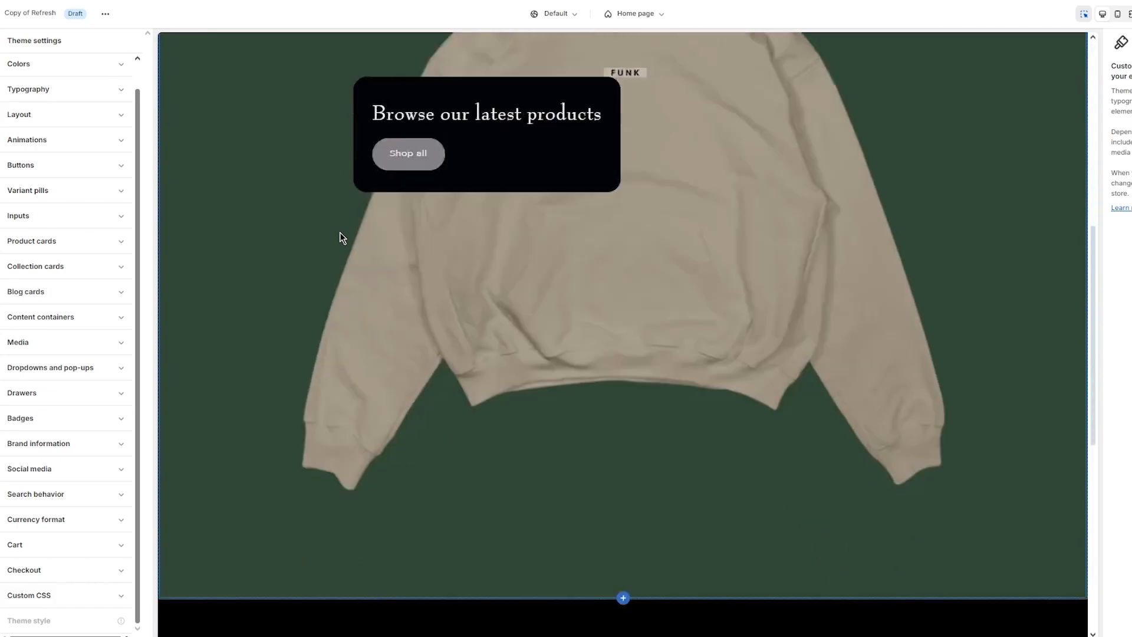
pyautogui.scroll(1, 41, 227)
pyautogui.scroll(15, 348, 216)
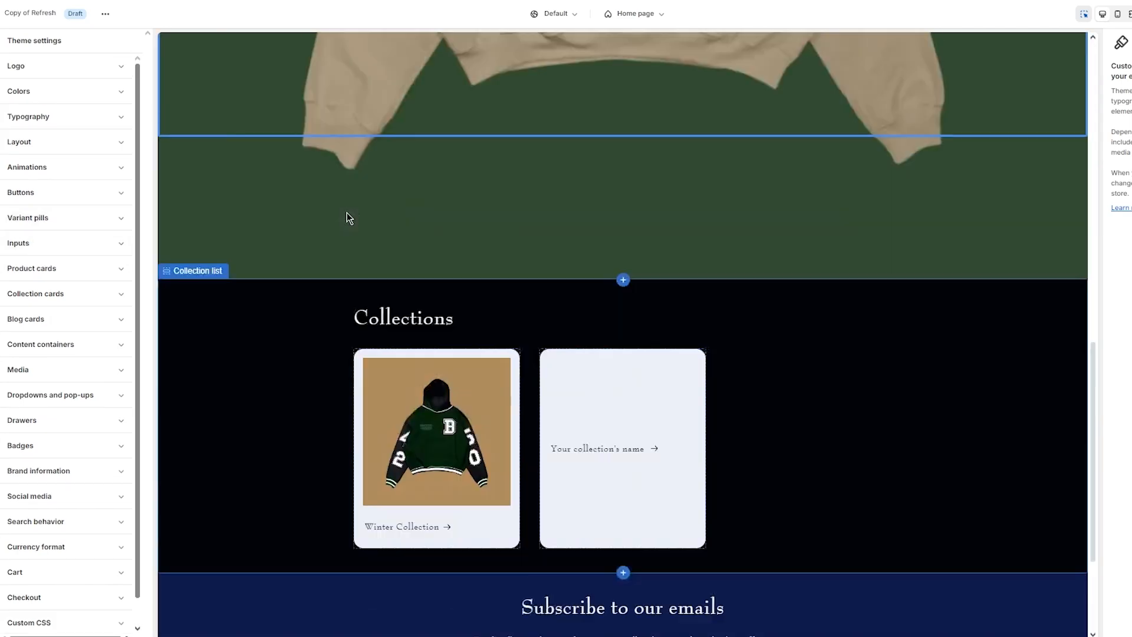
# - Exit the theme editor and go to the Online Store Pages list
pyautogui.click(0, 65)
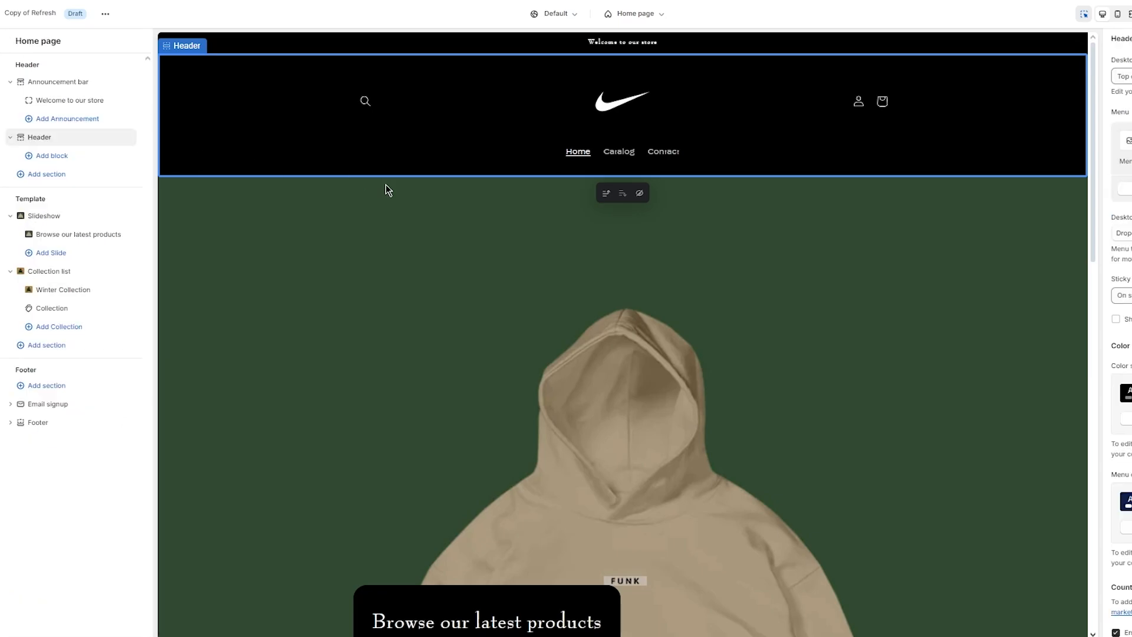
pyautogui.scroll(-13, 589, 333)
pyautogui.scroll(-3, 590, 336)
pyautogui.scroll(15, 589, 336)
pyautogui.scroll(-15, 740, 255)
pyautogui.scroll(15, 740, 254)
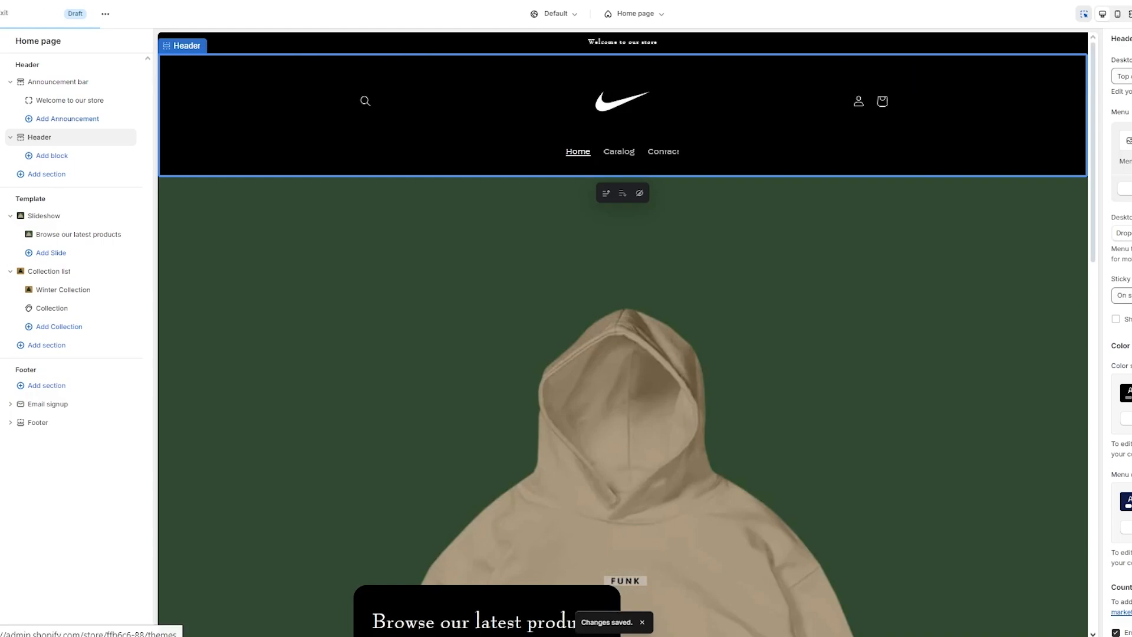
pyautogui.click(2, 13)
pyautogui.scroll(-3, 420, 212)
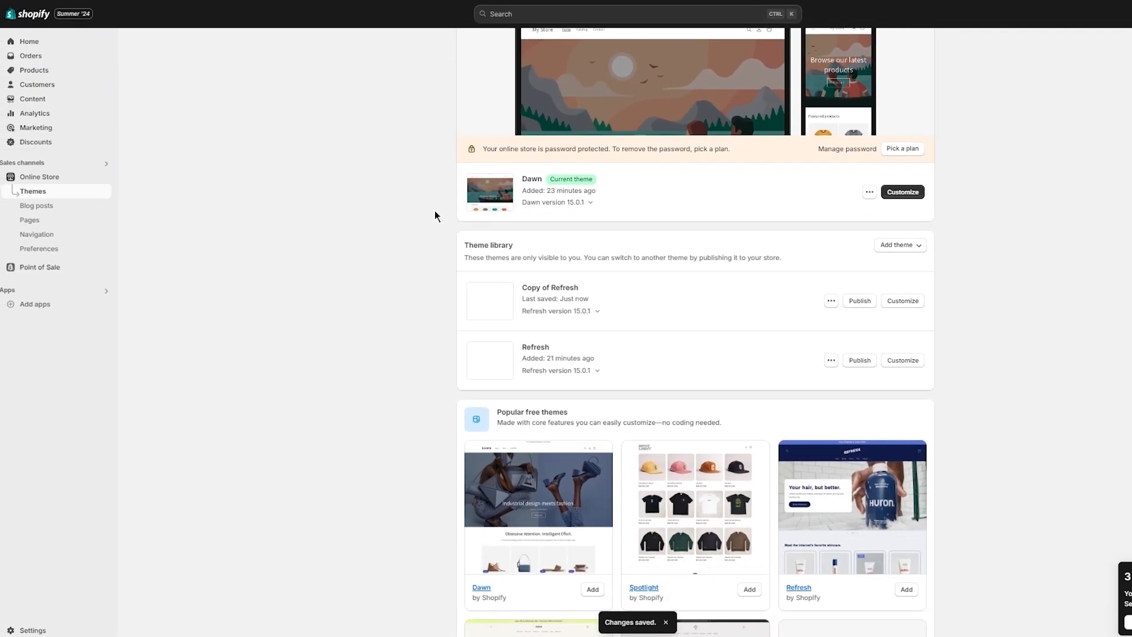
pyautogui.scroll(3, 420, 212)
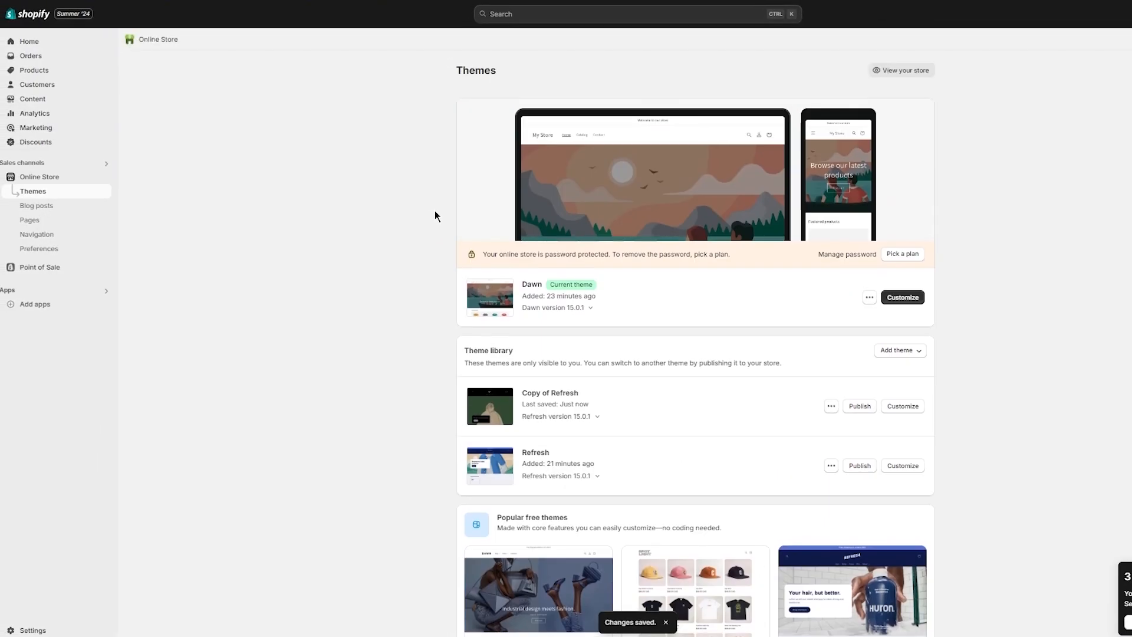
pyautogui.click(36, 222)
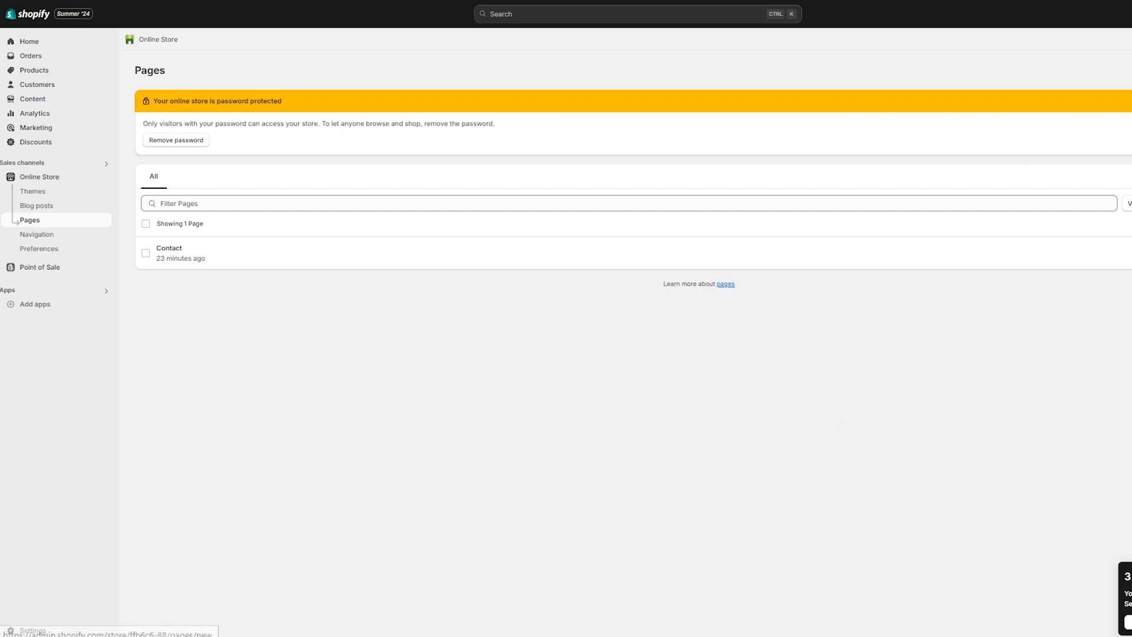
# - Start a new page titled About Us
pyautogui.click(1131, 72)
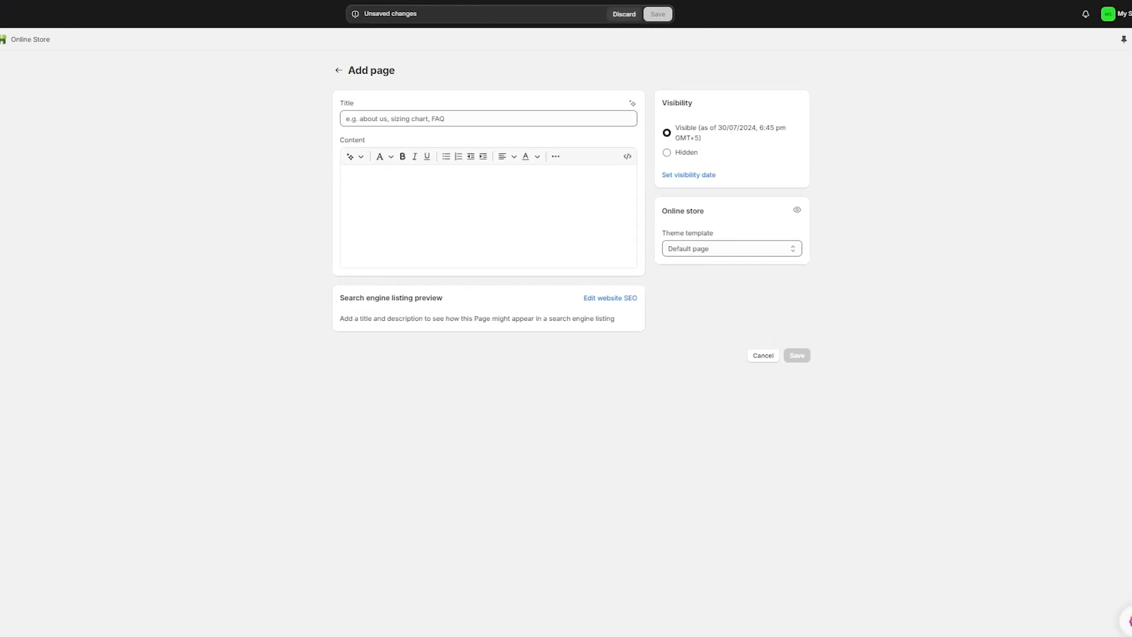
pyautogui.click(426, 119)
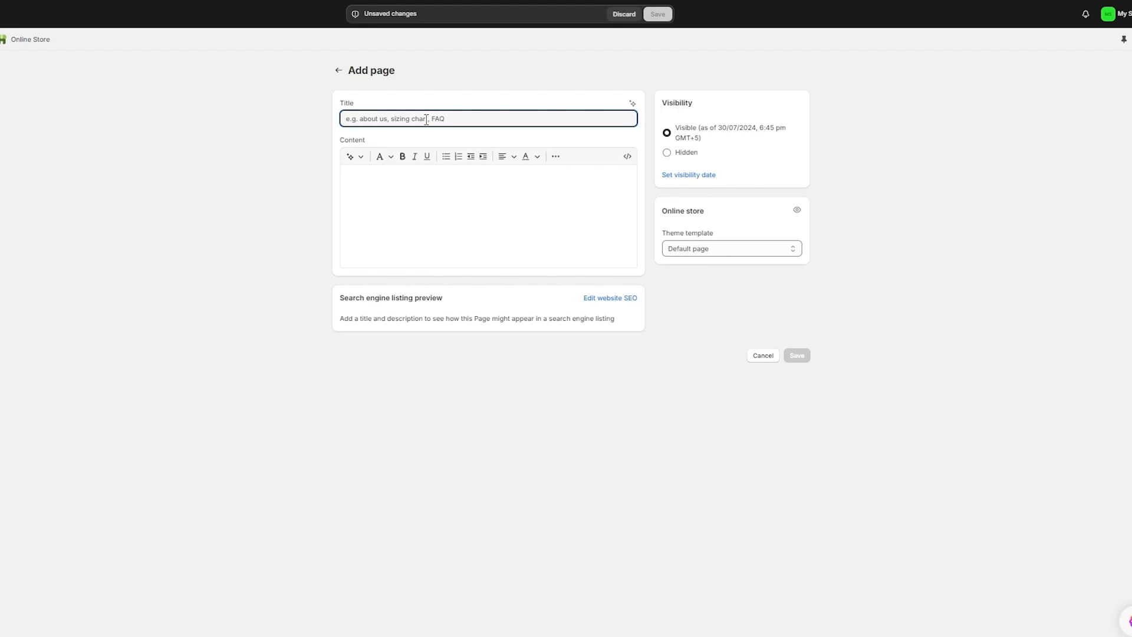
pyautogui.write('About Us')
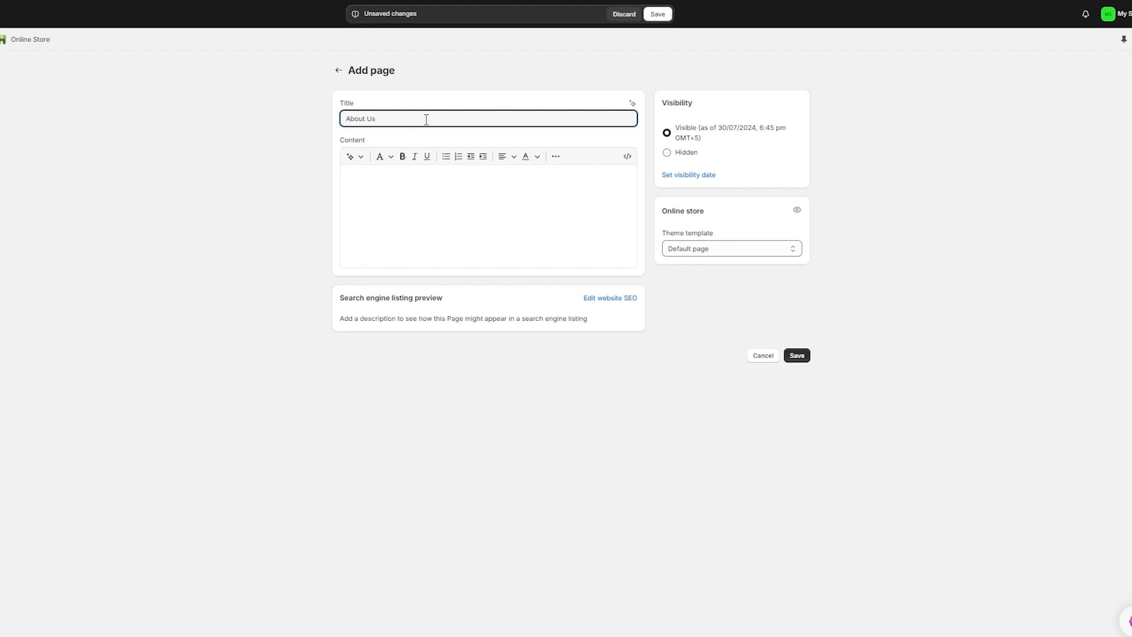
pyautogui.click(414, 186)
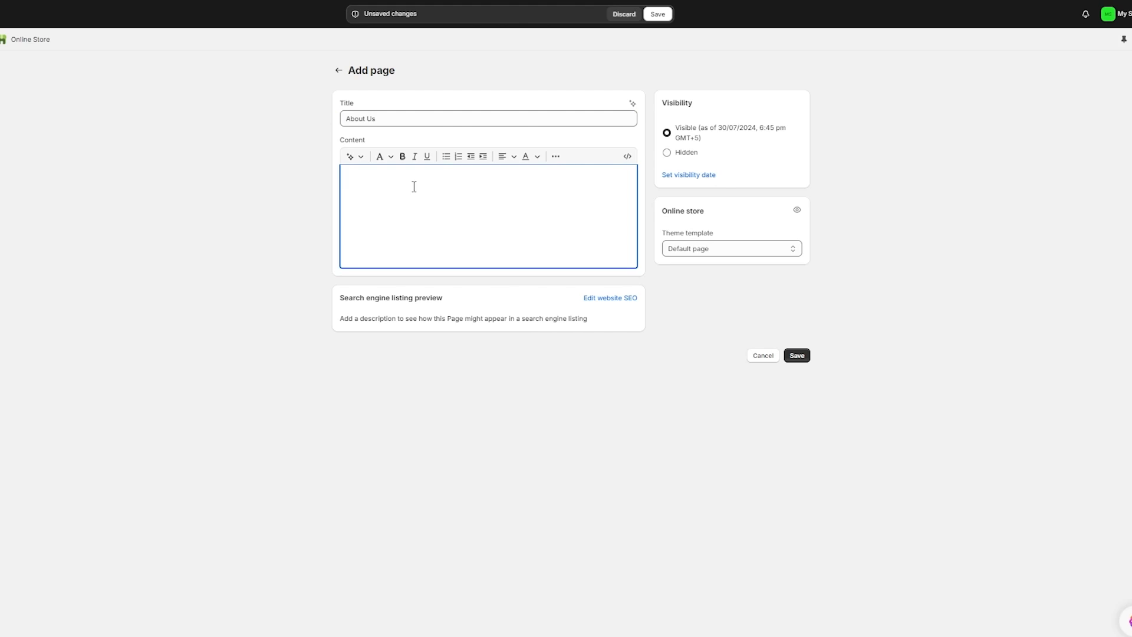
# - Generate its content from the prompt 'we are located in kansas, we started a yera', keep it, and save
pyautogui.click(351, 156)
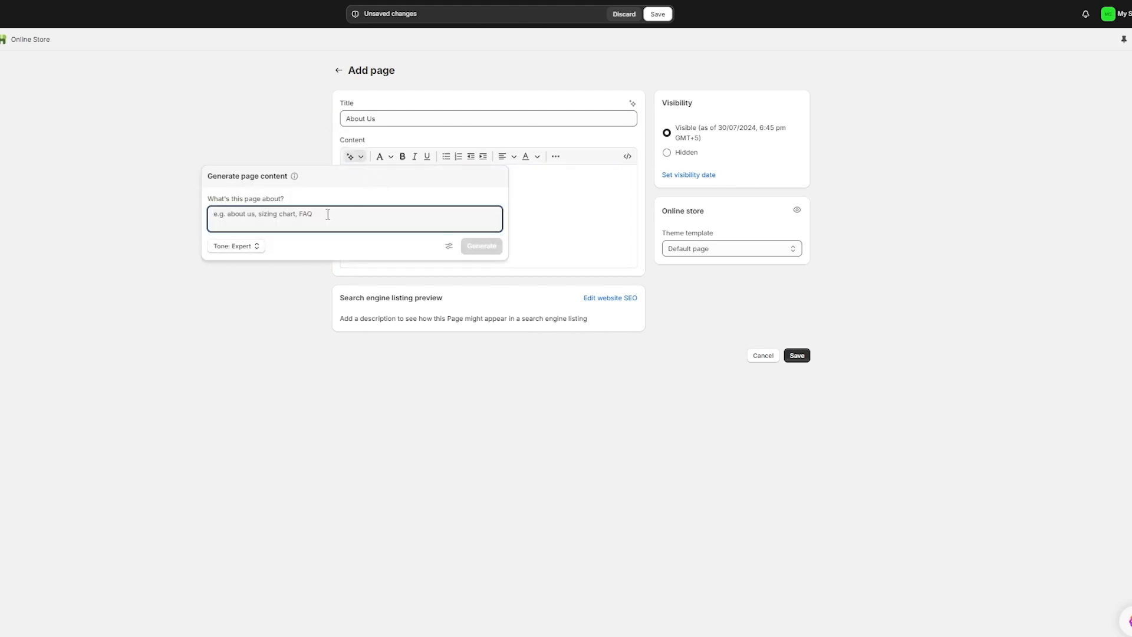
pyautogui.write('we are loca')
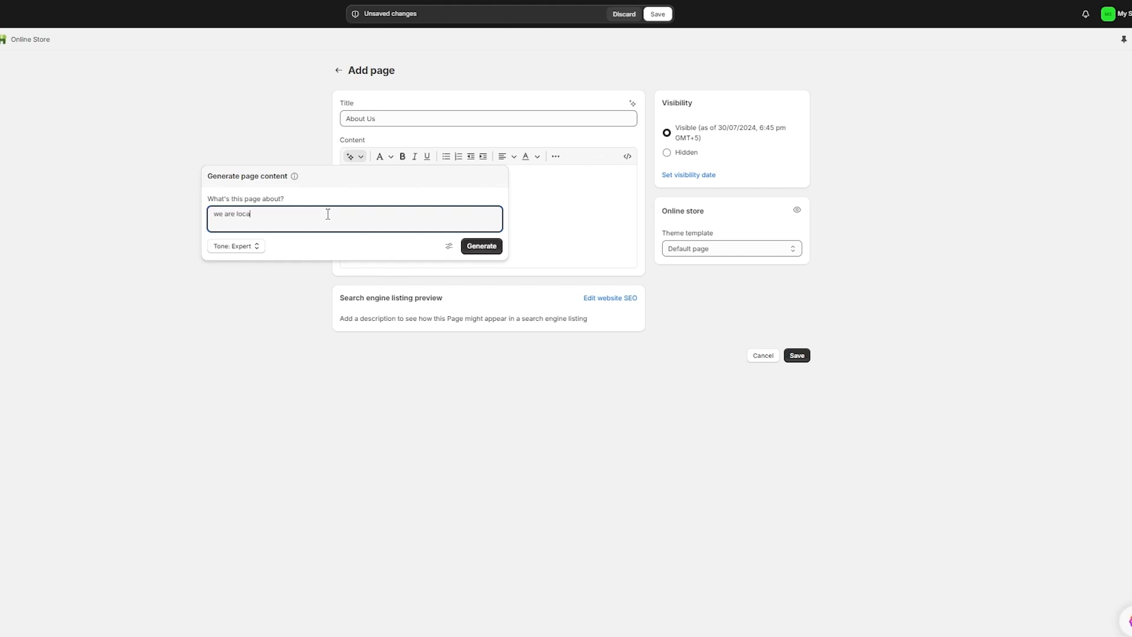
pyautogui.write('ted in kansas, we started a yera ago')
pyautogui.click(479, 246)
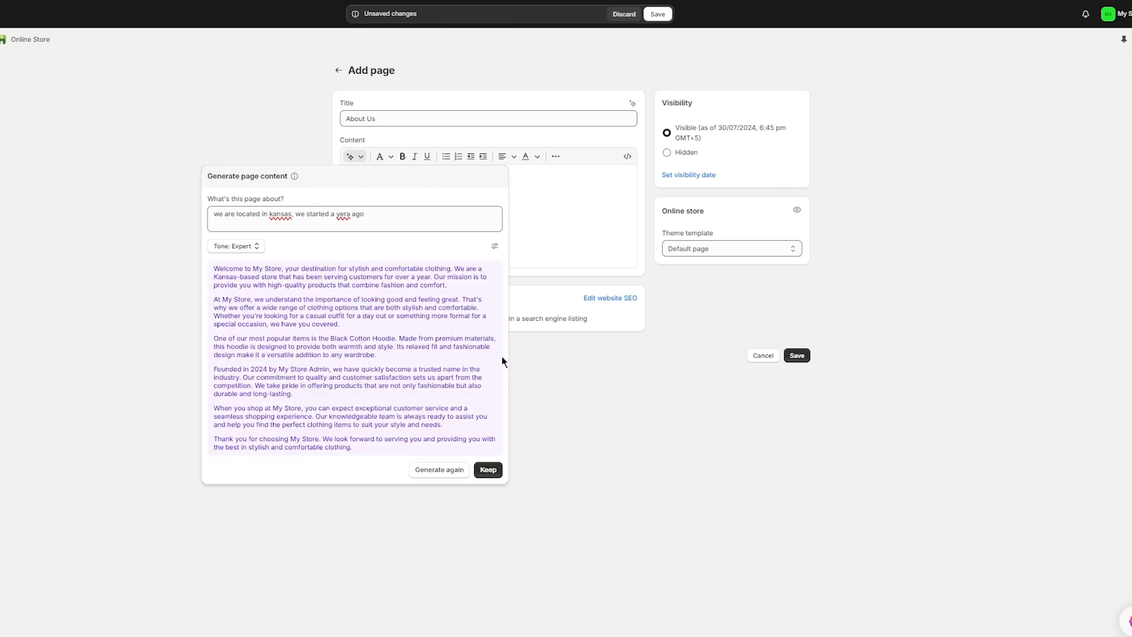
pyautogui.click(487, 470)
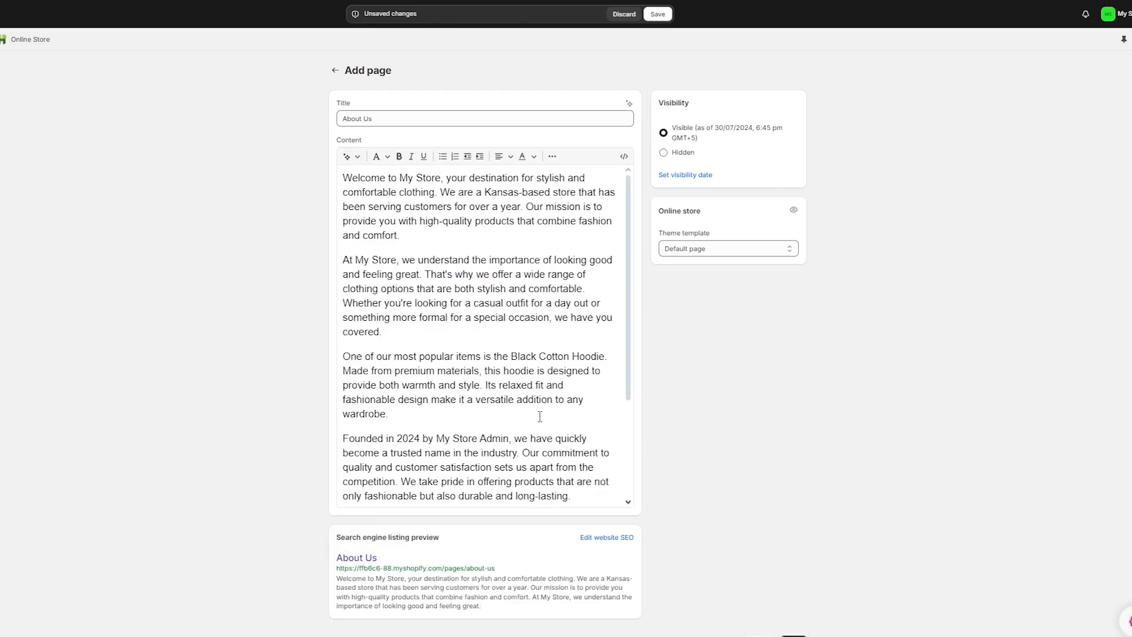
pyautogui.scroll(-1, 759, 466)
pyautogui.click(793, 629)
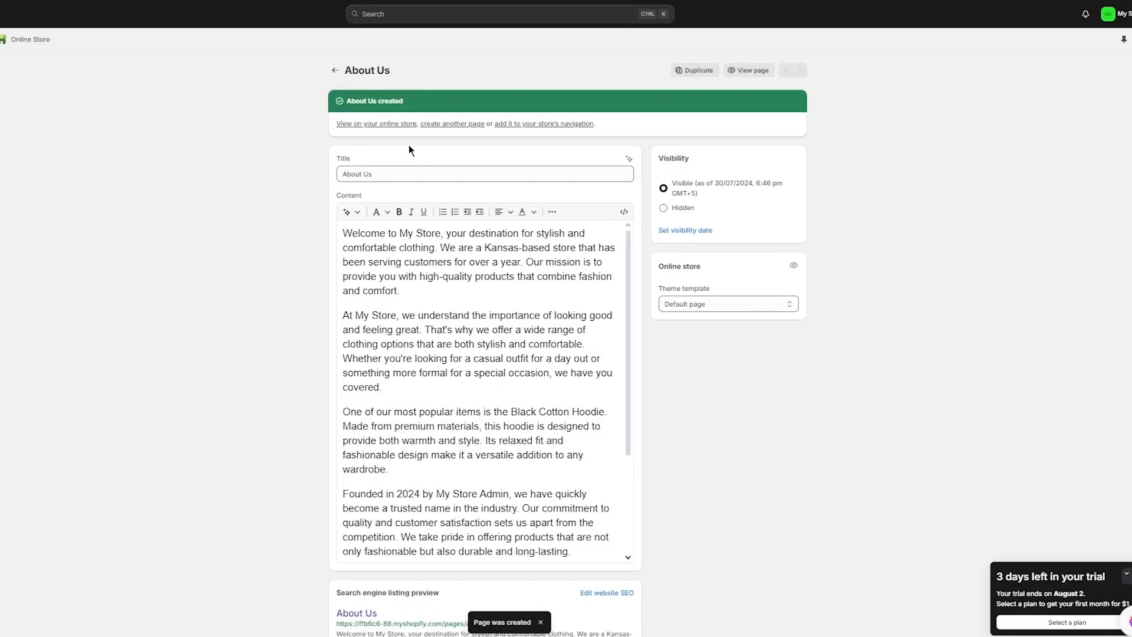
# - Create and save an empty FAQ page, then go to the Navigation menus
pyautogui.click(337, 71)
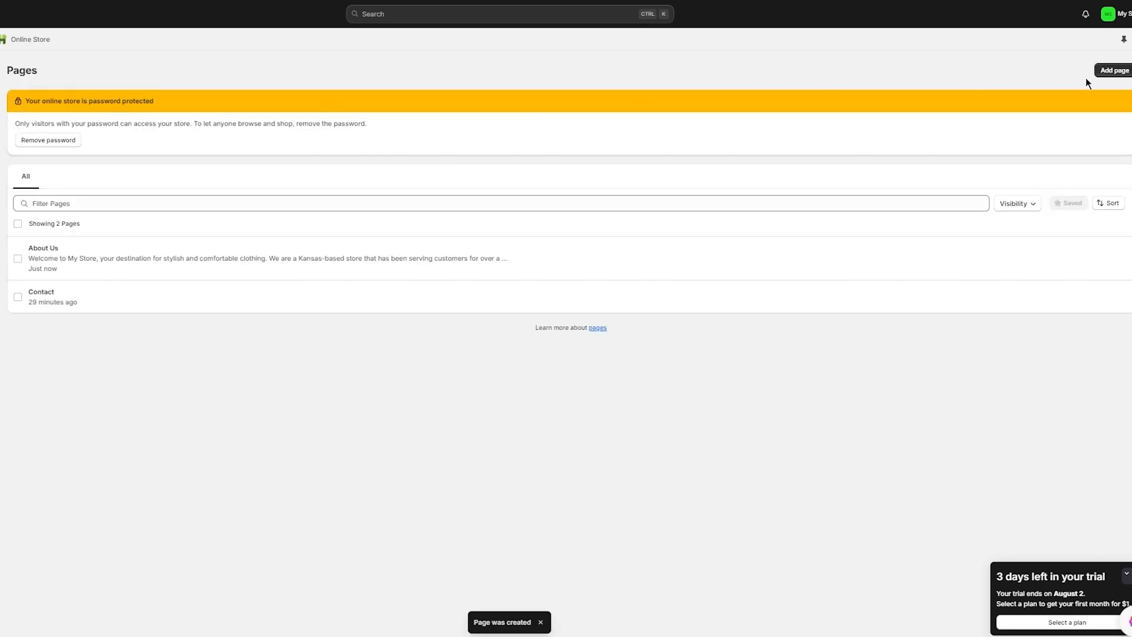
pyautogui.click(1107, 72)
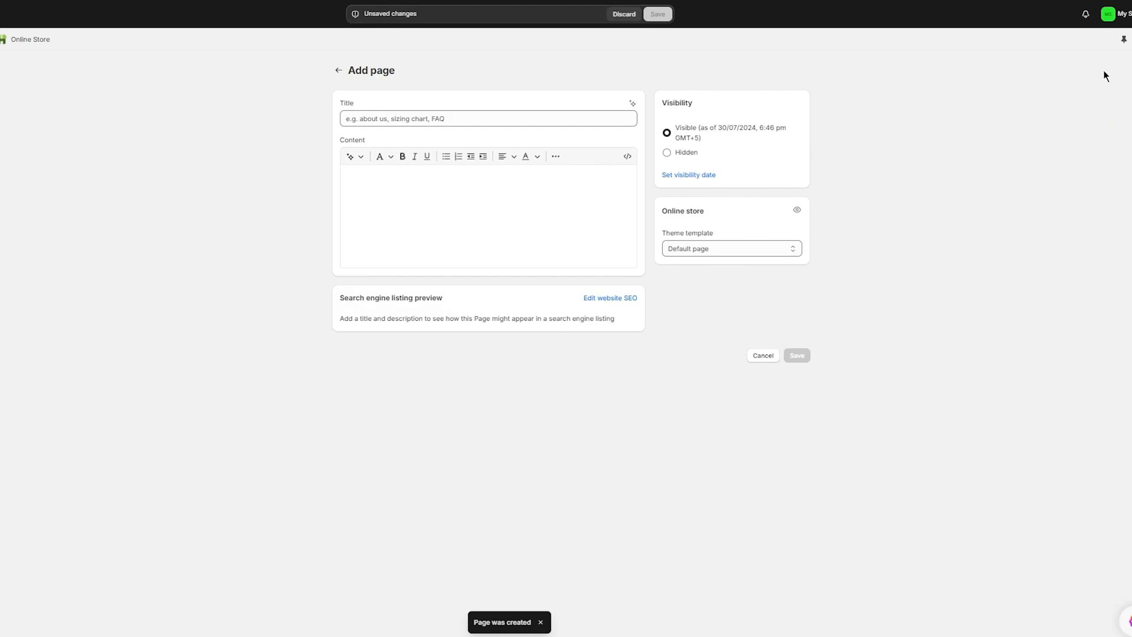
pyautogui.click(454, 114)
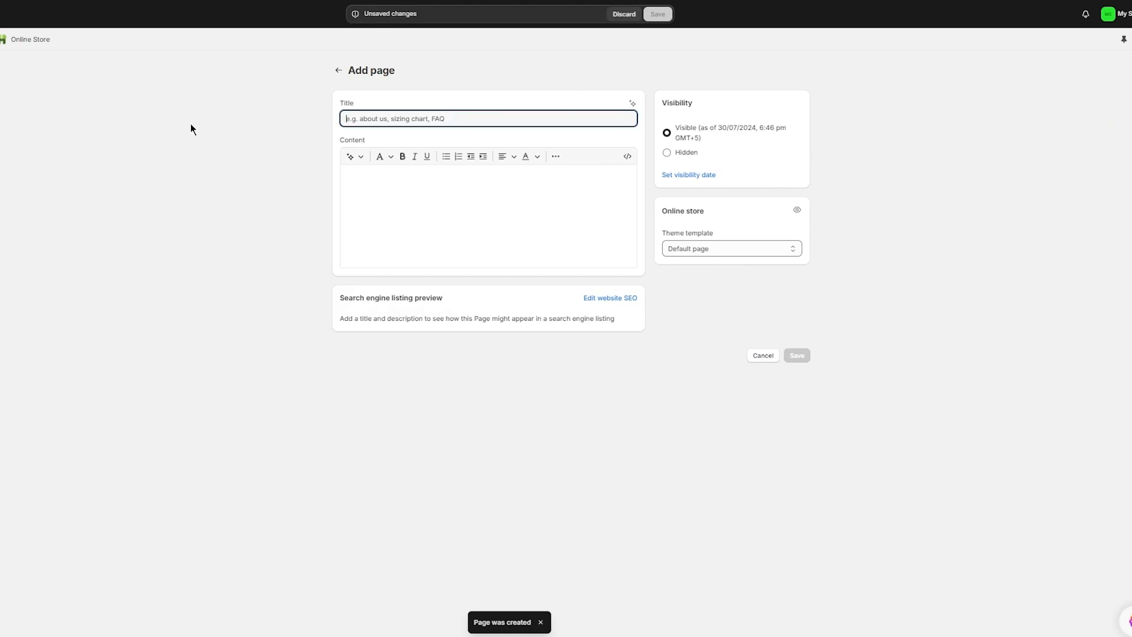
pyautogui.write('FAQ')
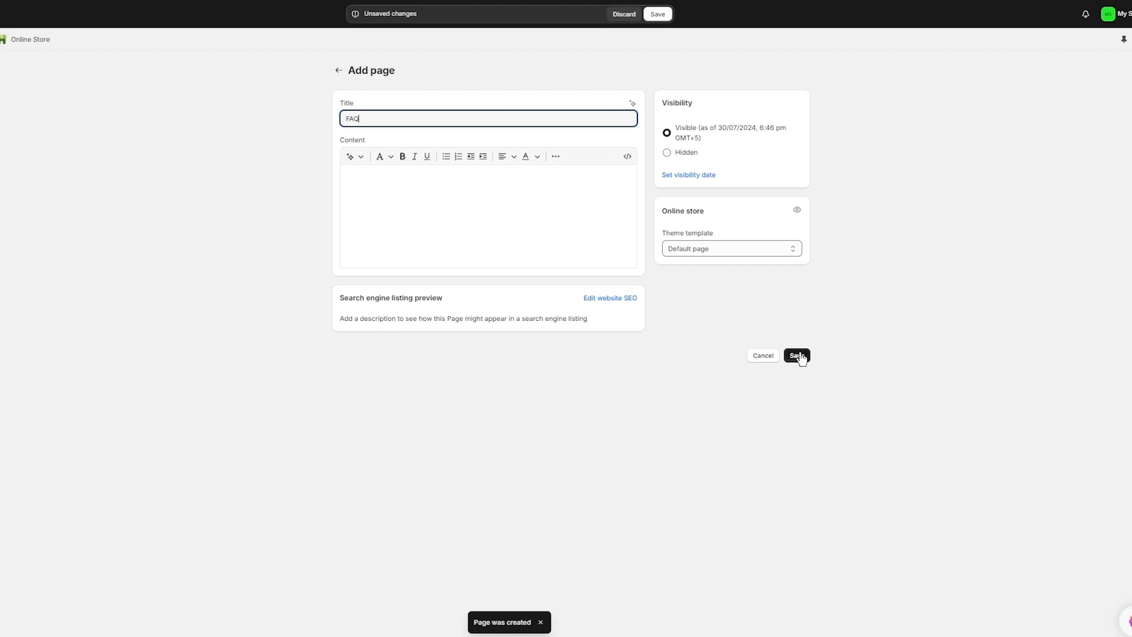
pyautogui.click(799, 355)
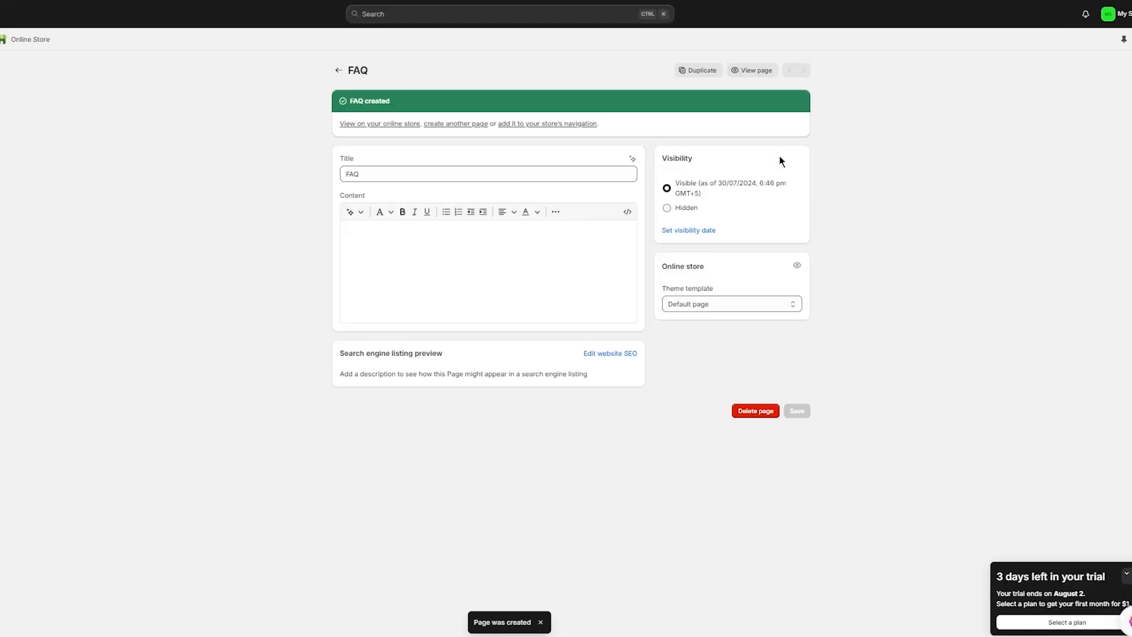
pyautogui.click(339, 70)
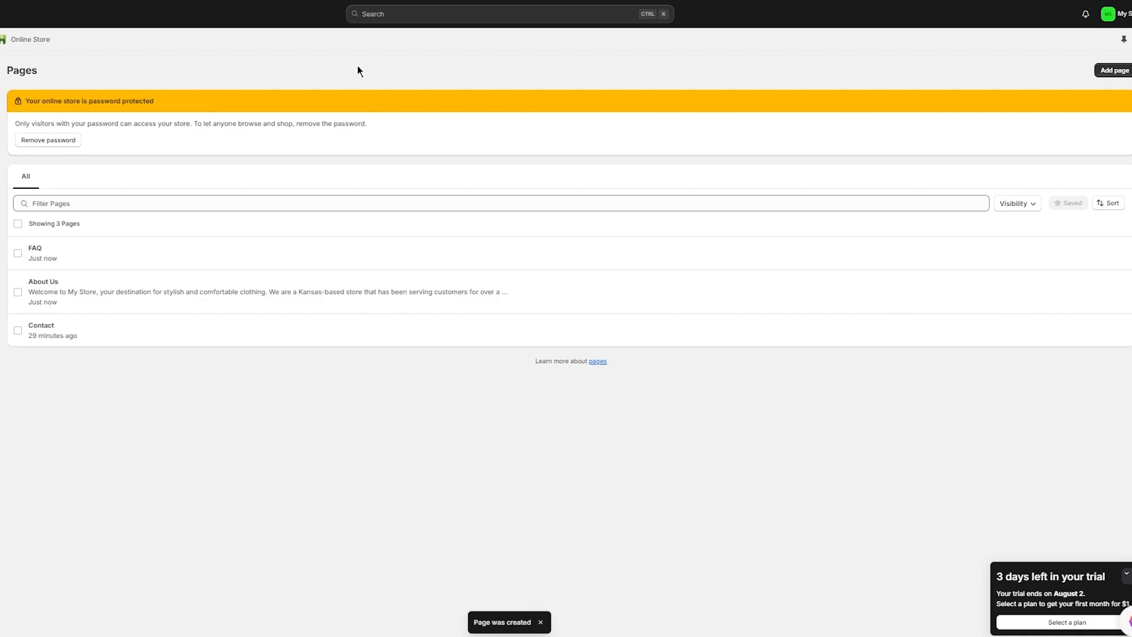
pyautogui.click(1, 228)
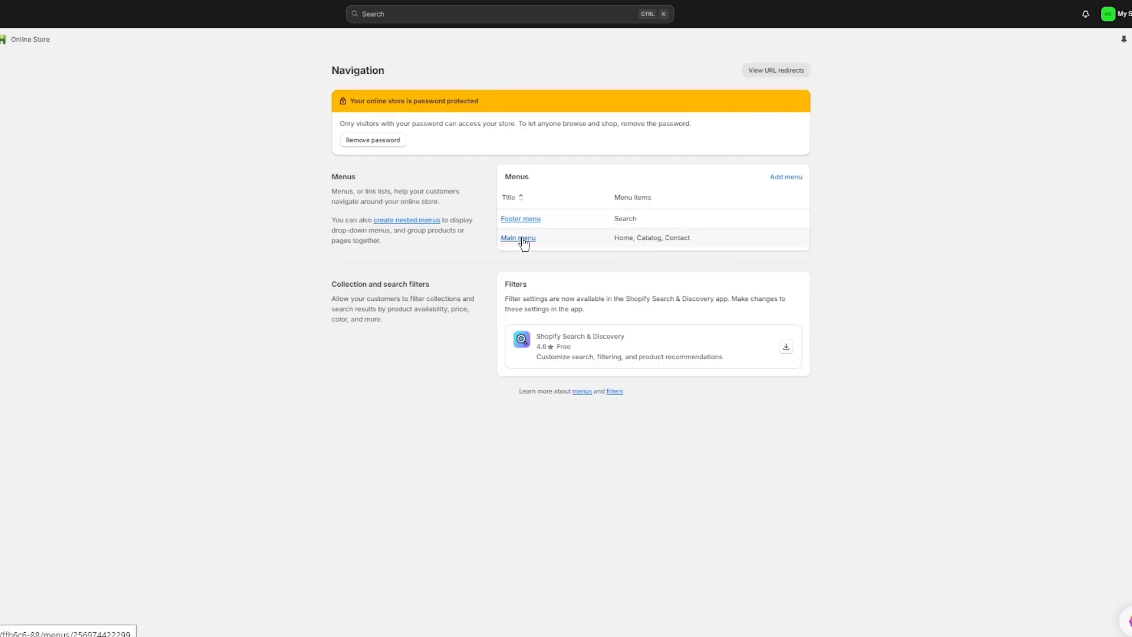
# - Add a Main menu item linked to the About Us page and dismiss the browser helper popup
pyautogui.click(522, 239)
pyautogui.click(381, 291)
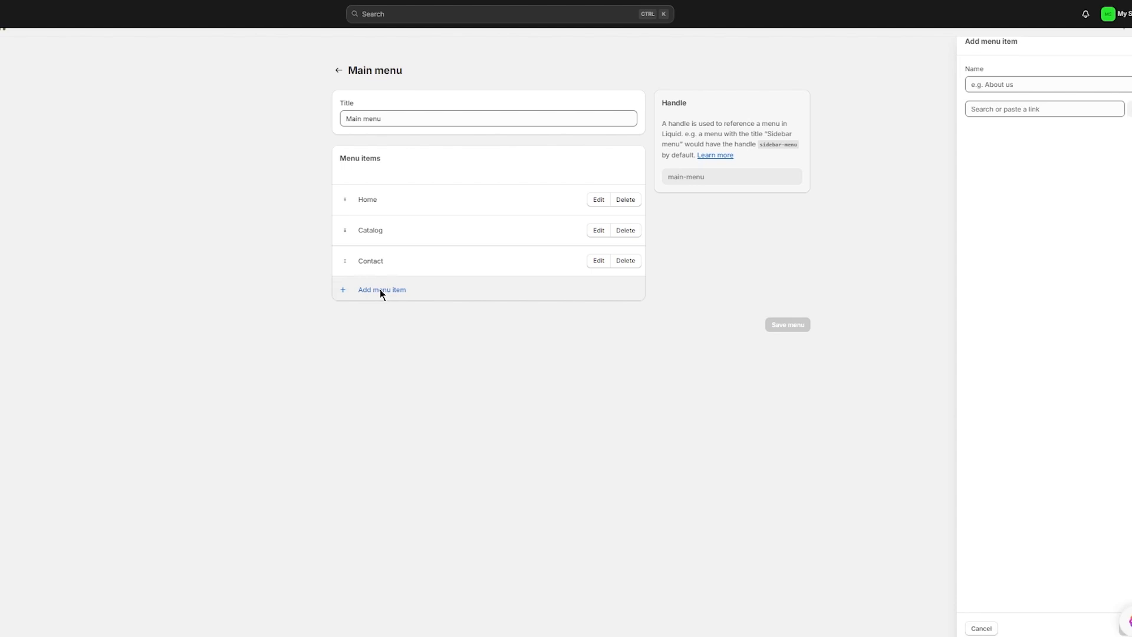
pyautogui.click(1034, 110)
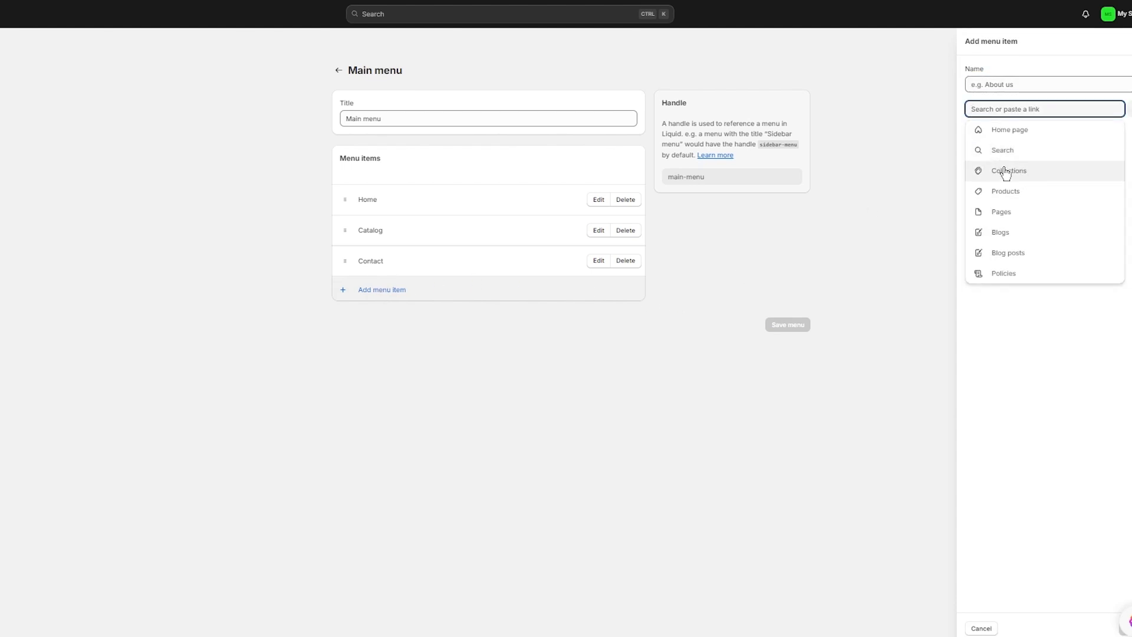
pyautogui.click(1013, 212)
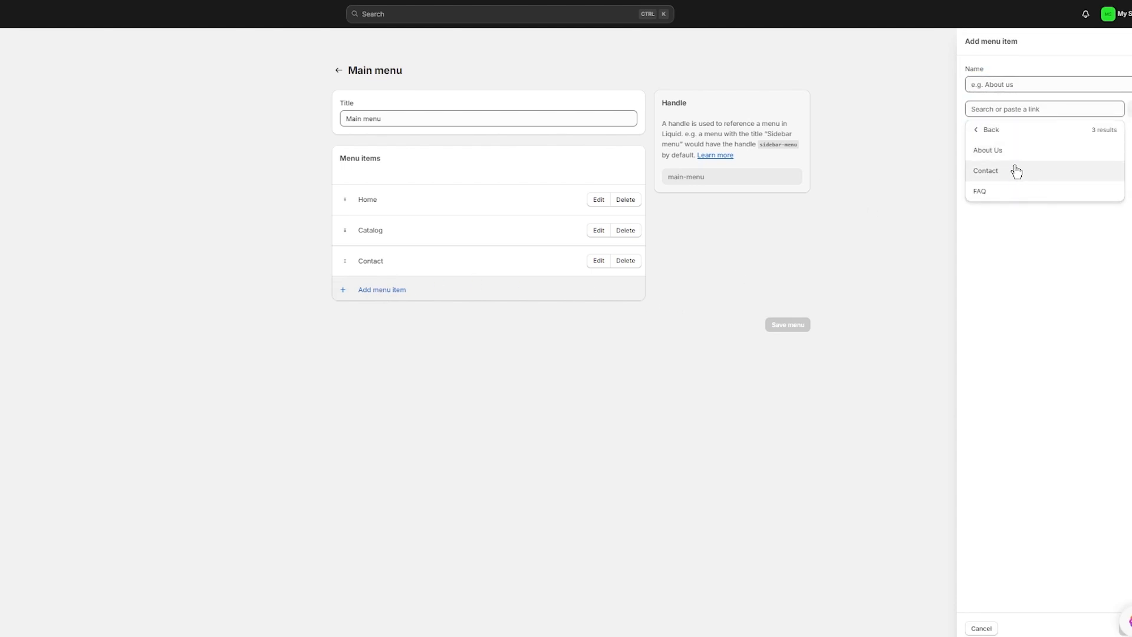
pyautogui.click(1016, 154)
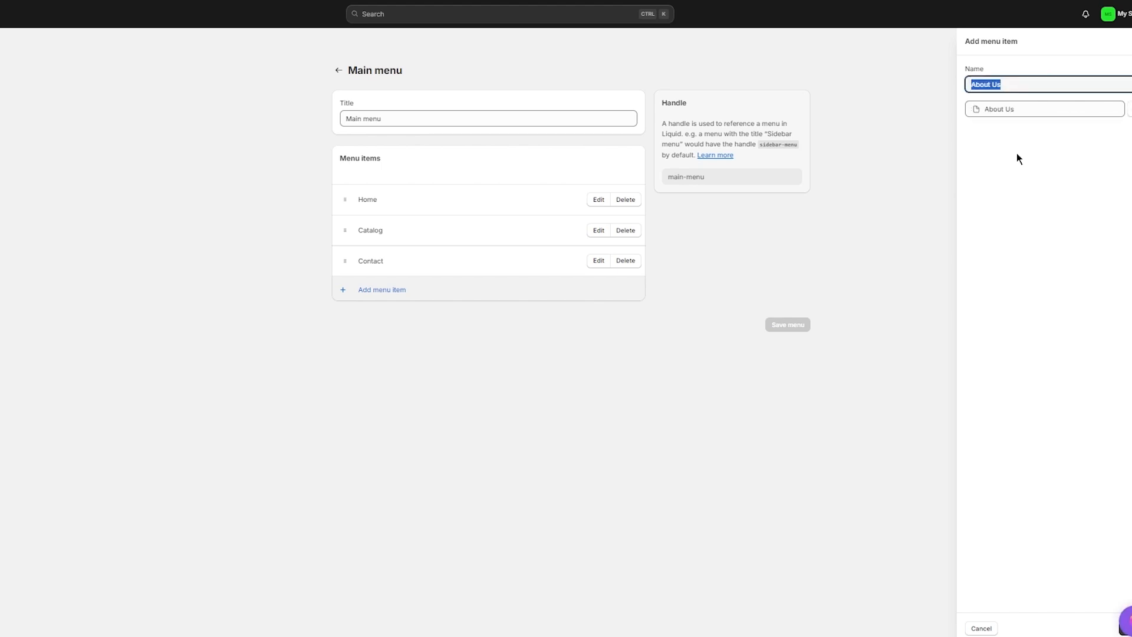
pyautogui.click(1115, 608)
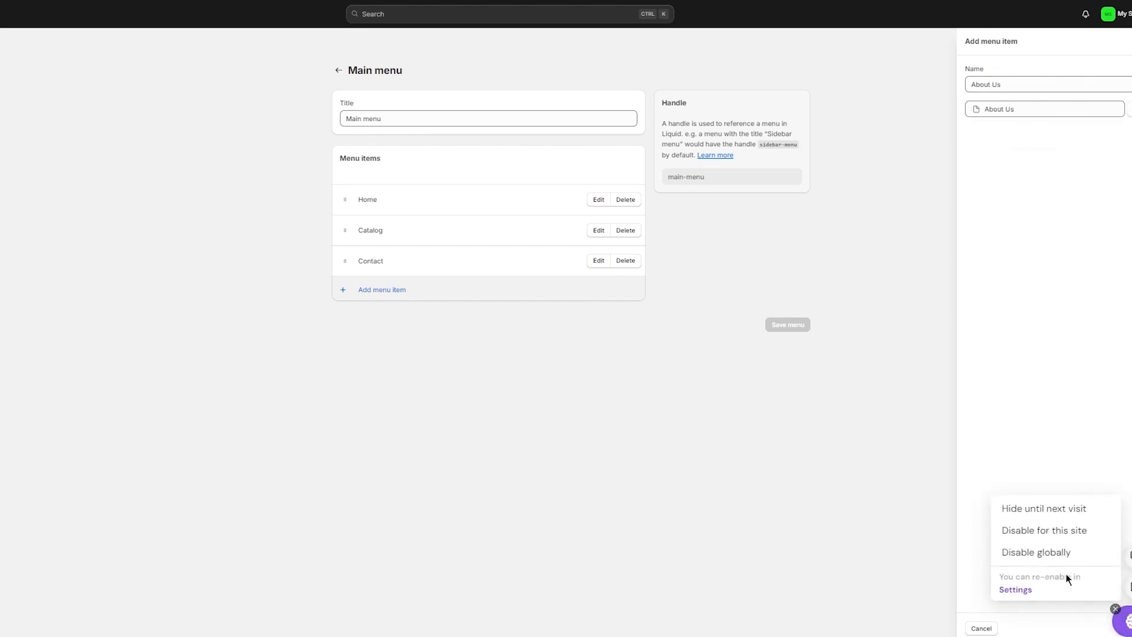
pyautogui.click(1049, 512)
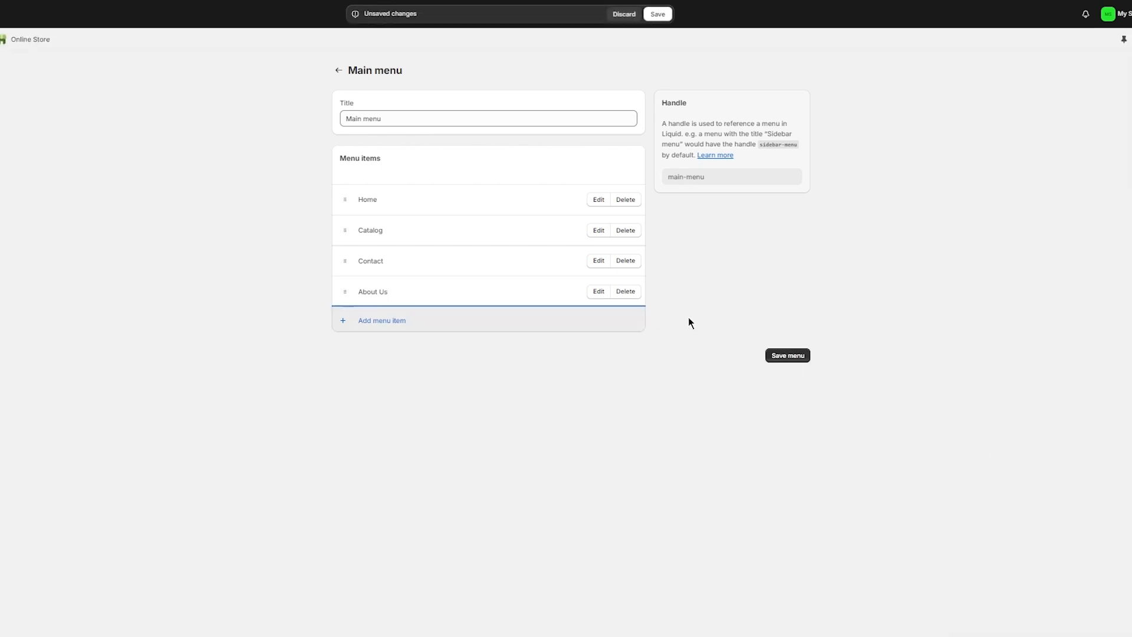
# - Add an FAQ menu item, nest it under About Us, and save the menu
pyautogui.click(515, 322)
pyautogui.click(1032, 109)
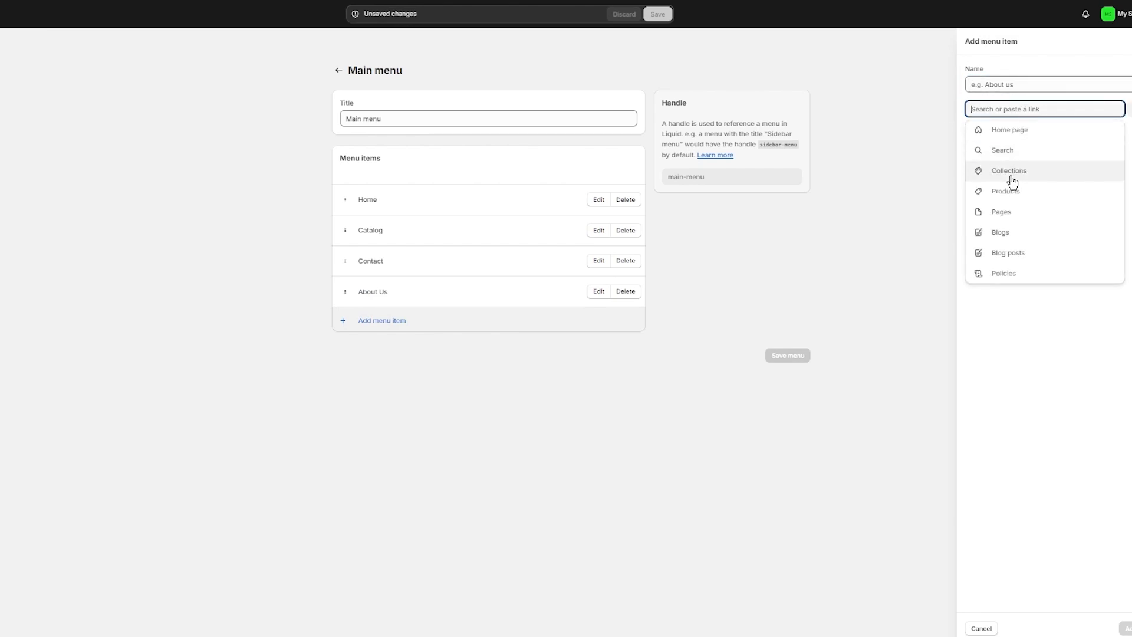
pyautogui.click(1009, 193)
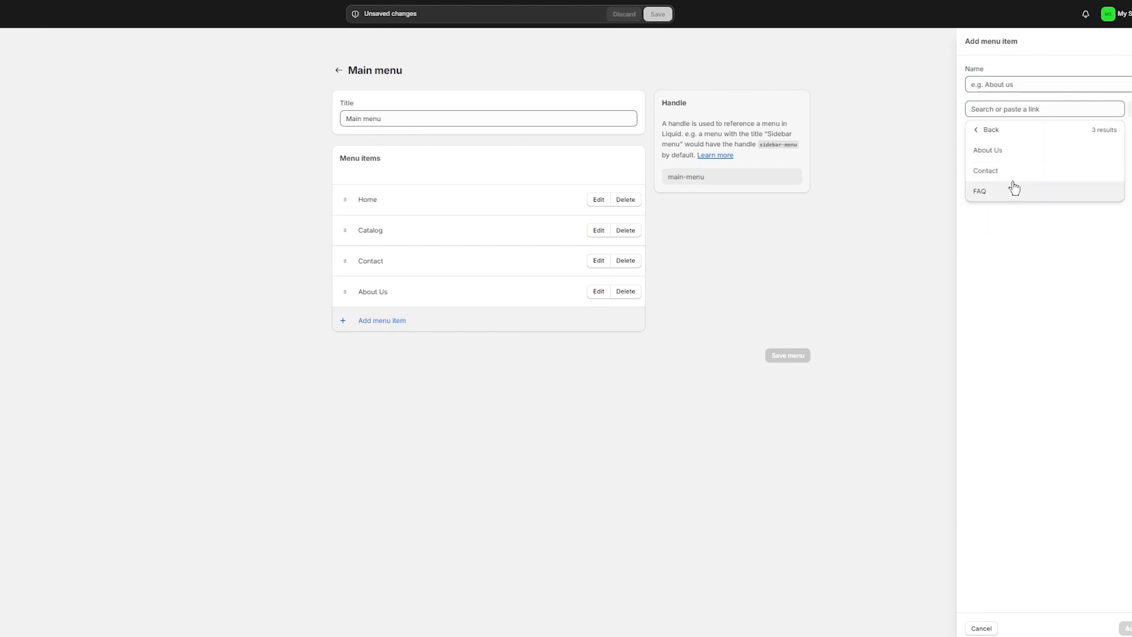
pyautogui.click(1012, 189)
pyautogui.click(1126, 628)
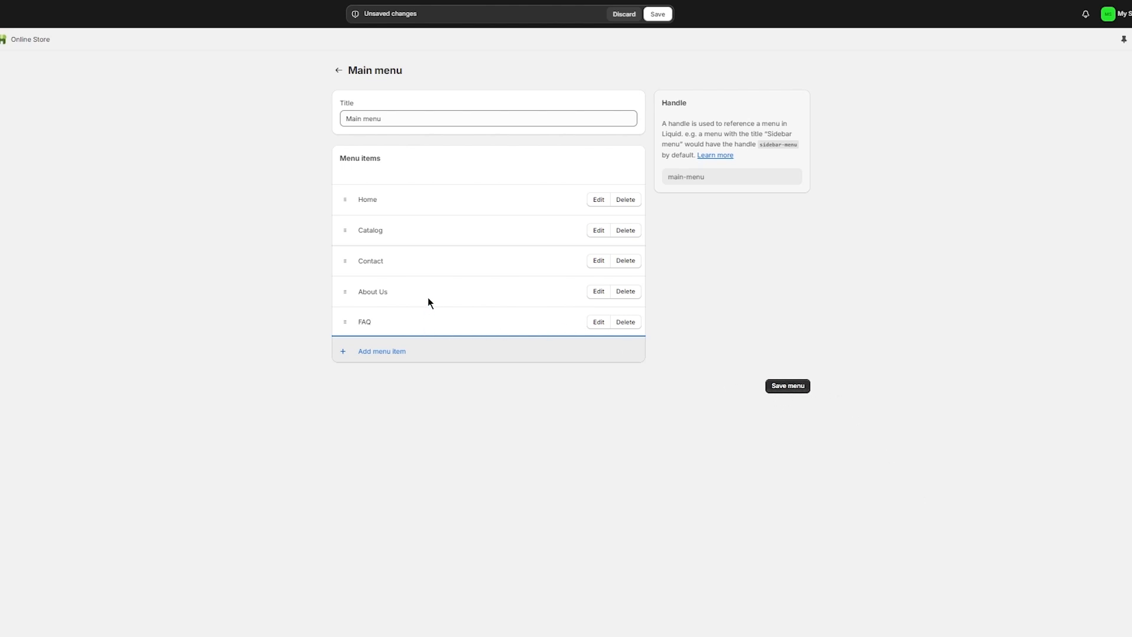
pyautogui.moveTo(394, 324); pyautogui.dragTo(407, 302)
pyautogui.click(260, 304)
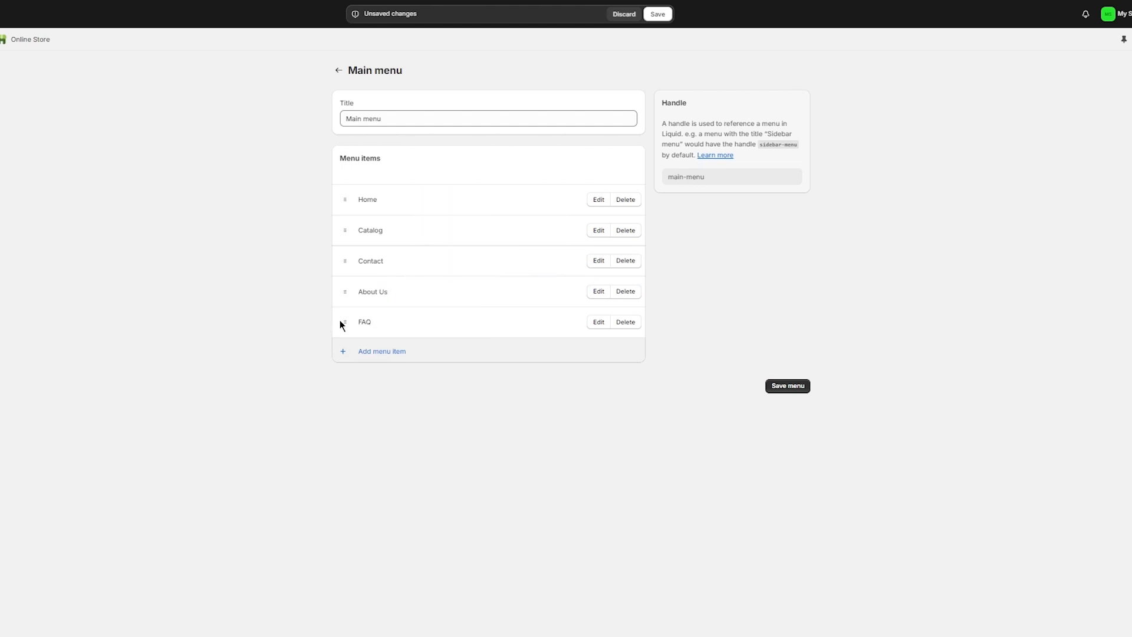
pyautogui.moveTo(344, 322); pyautogui.dragTo(370, 324)
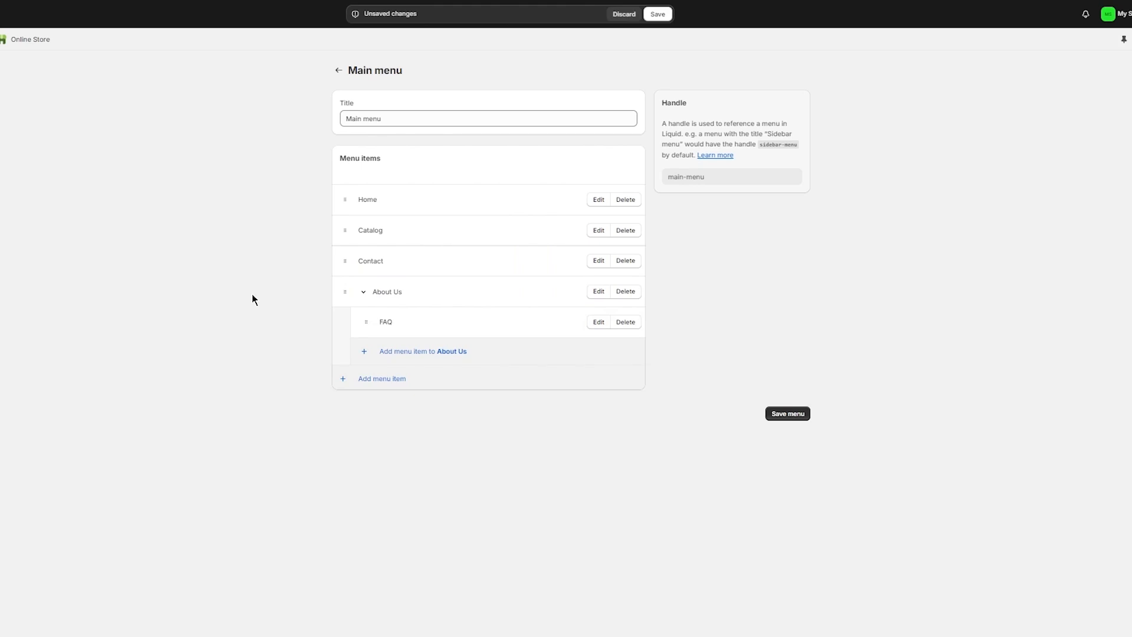
pyautogui.click(776, 412)
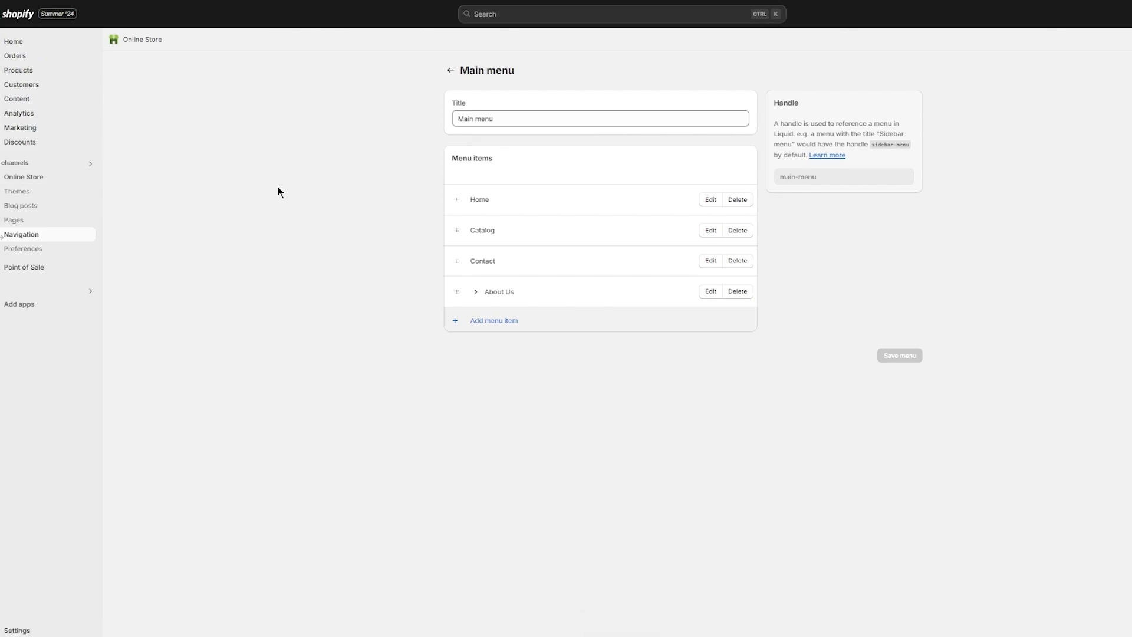
# - Open the Copy of Refresh theme editor, check the About Us dropdown, and load the Catalog page
pyautogui.click(47, 178)
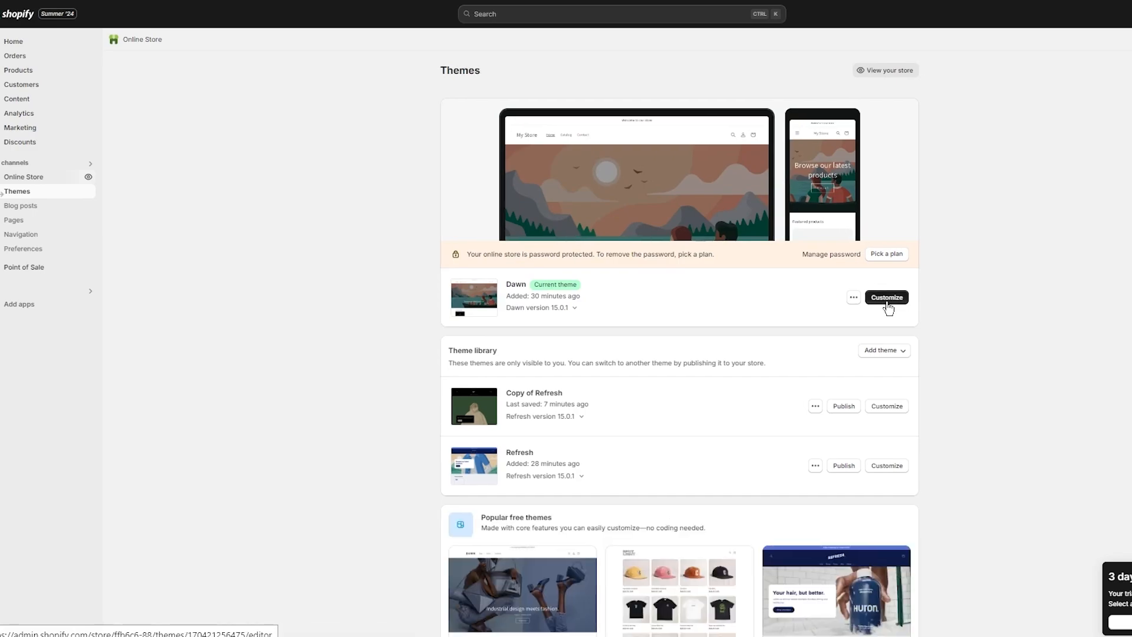
pyautogui.click(894, 408)
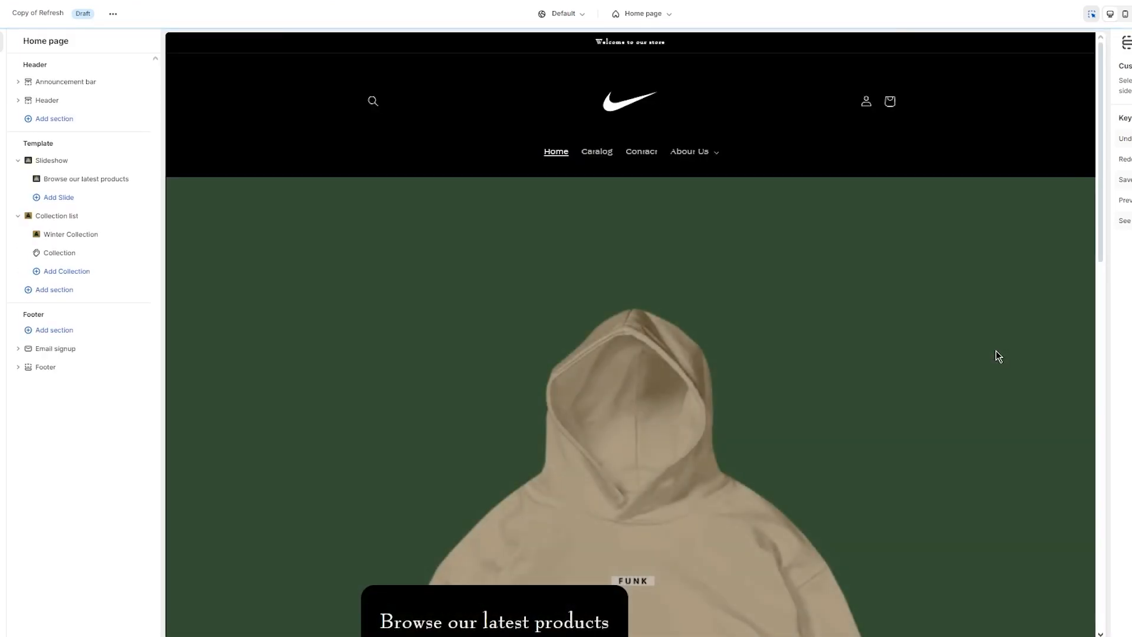
pyautogui.click(708, 160)
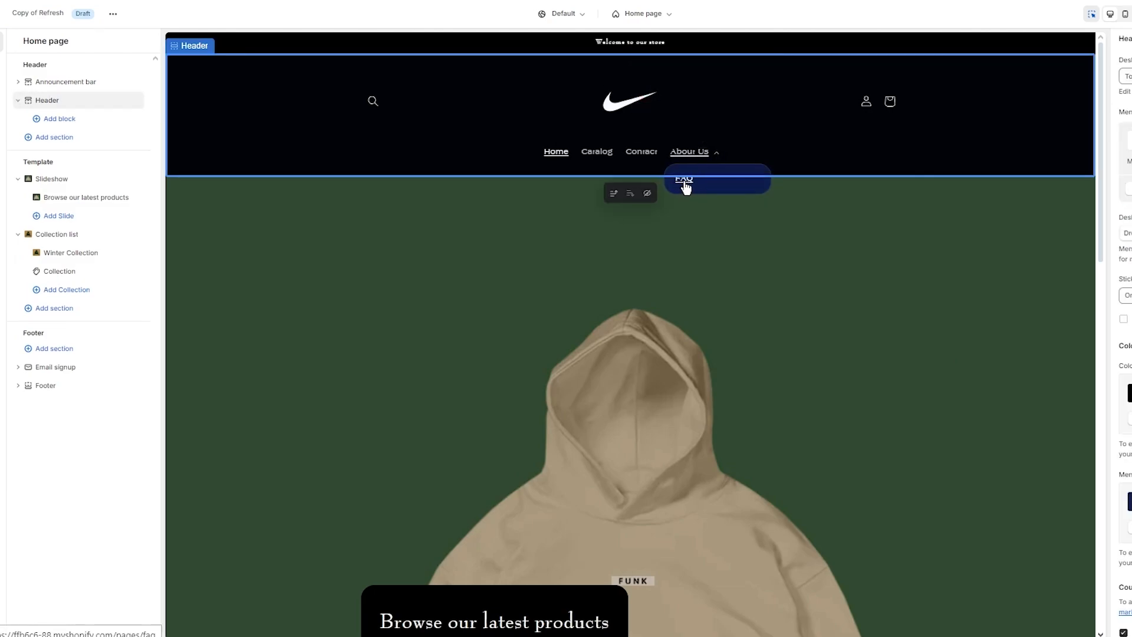
pyautogui.click(830, 155)
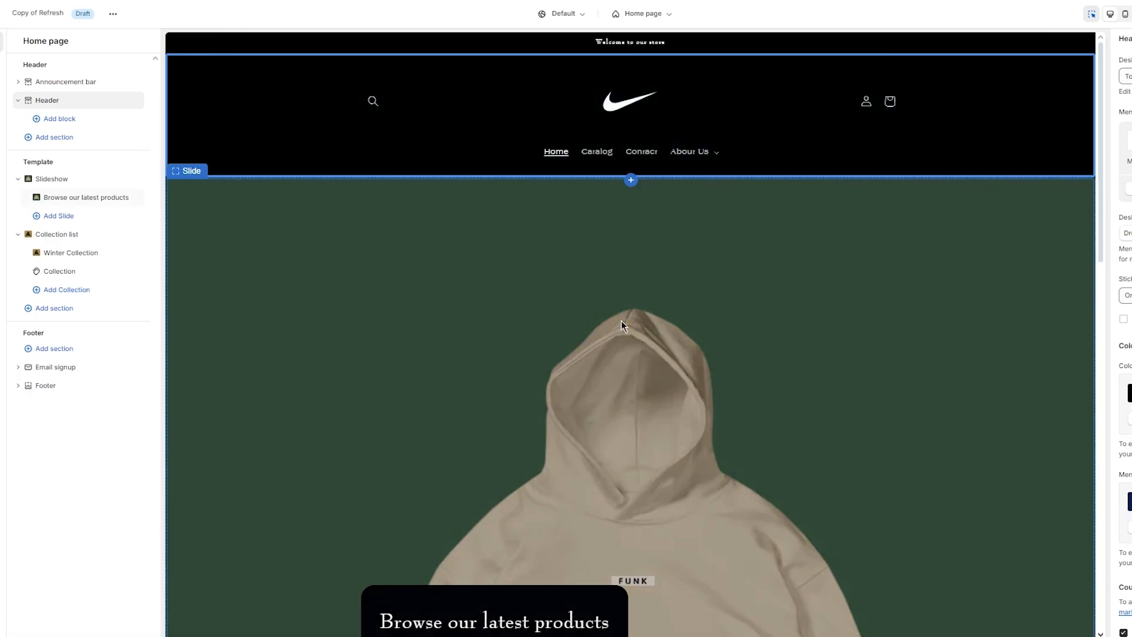
pyautogui.scroll(-10, 621, 320)
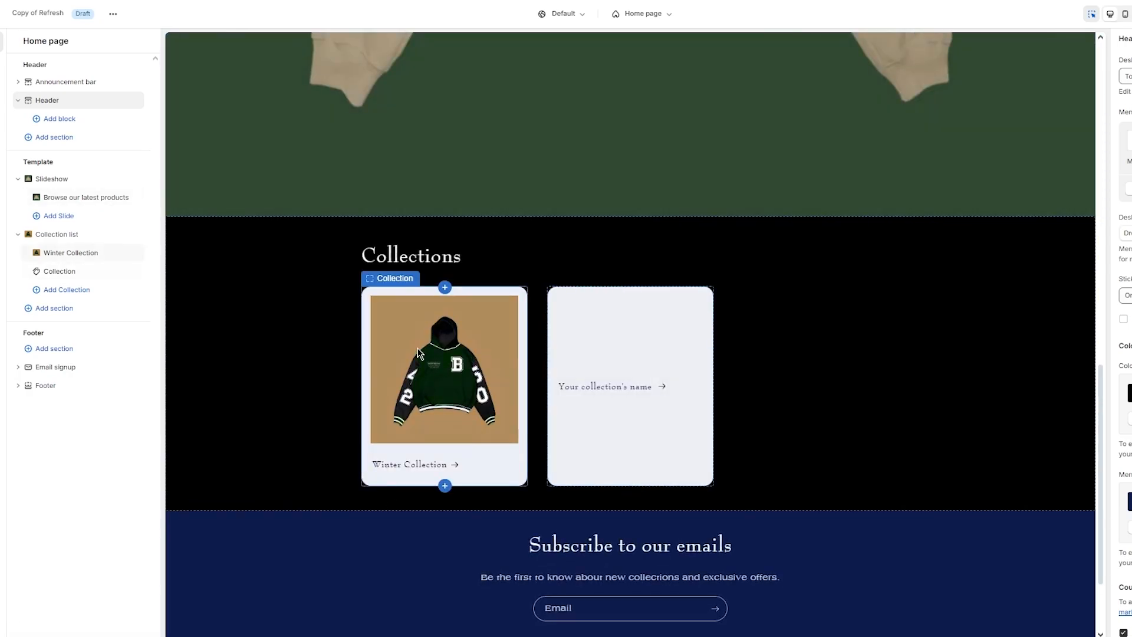
pyautogui.scroll(10, 353, 329)
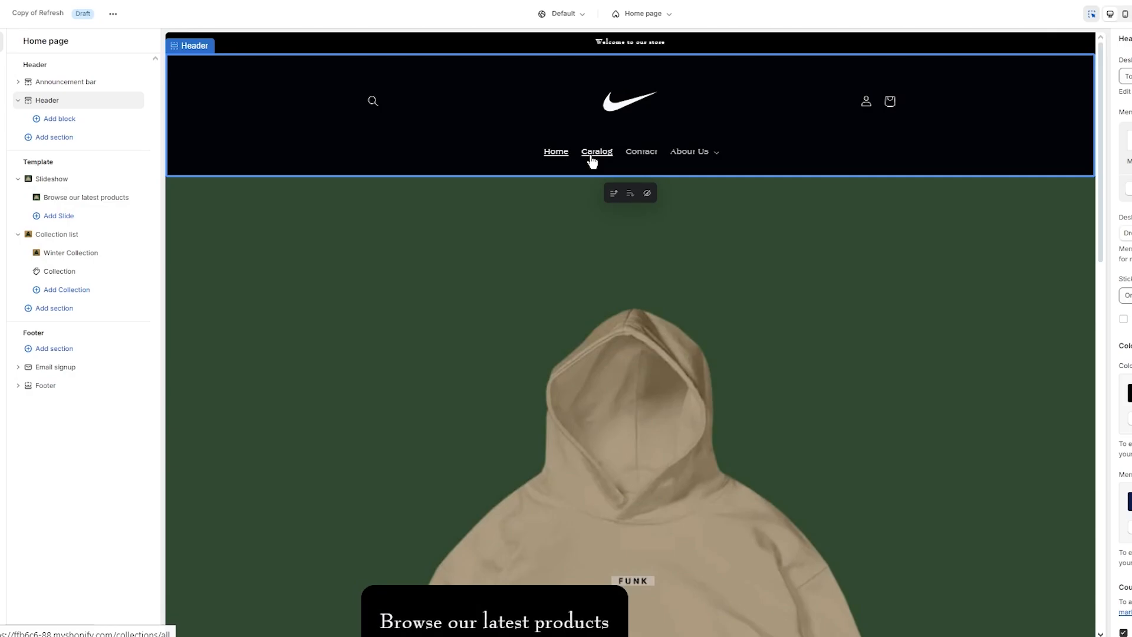
pyautogui.click(591, 154)
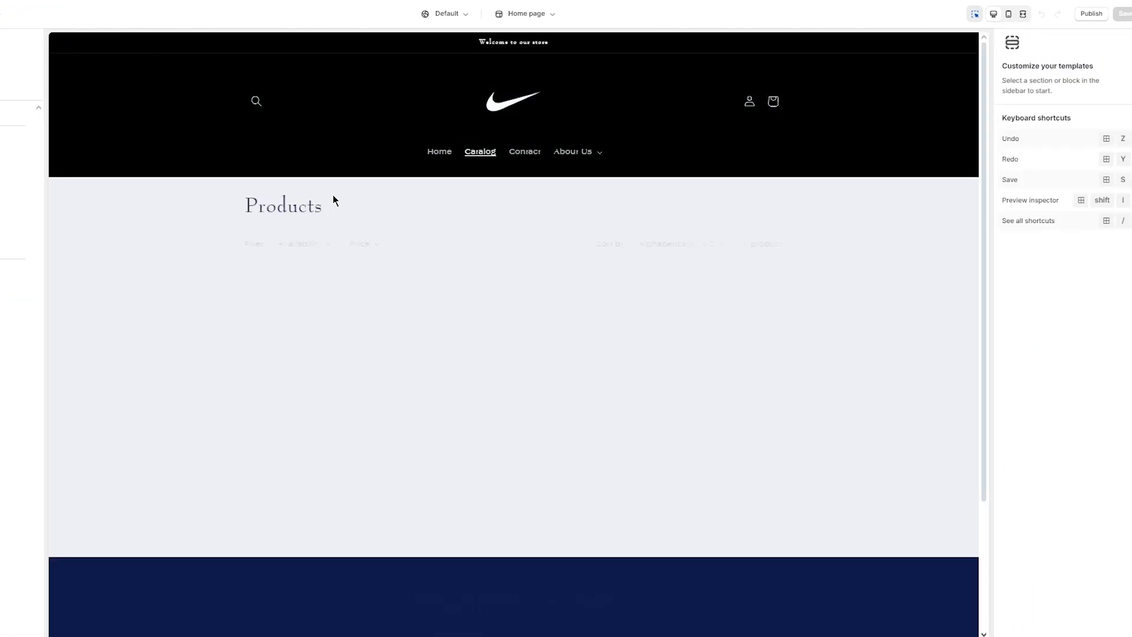
pyautogui.scroll(-3, 333, 197)
# - Give the collection's product grid and Products banner the black Scheme 6
pyautogui.click(632, 234)
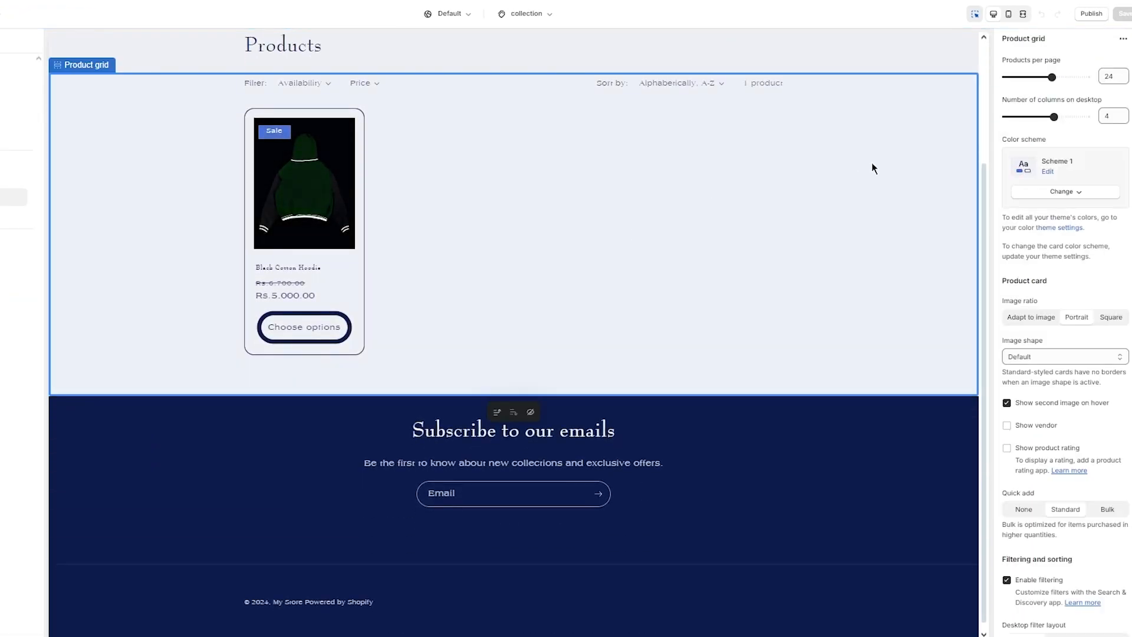
pyautogui.scroll(2, 871, 165)
pyautogui.click(1073, 193)
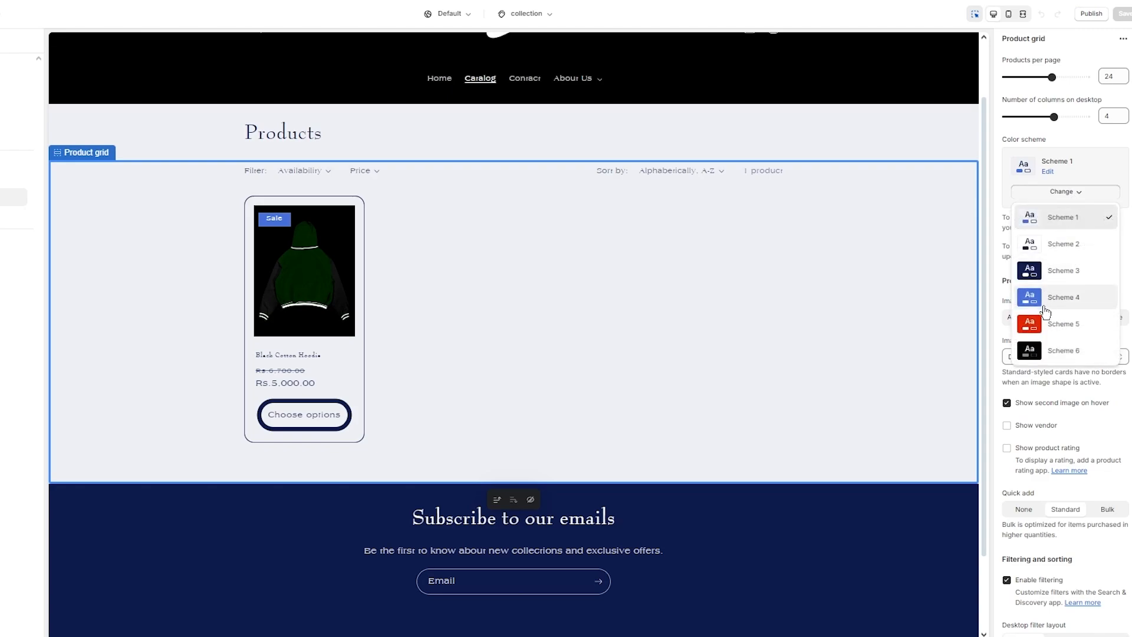
pyautogui.click(1056, 349)
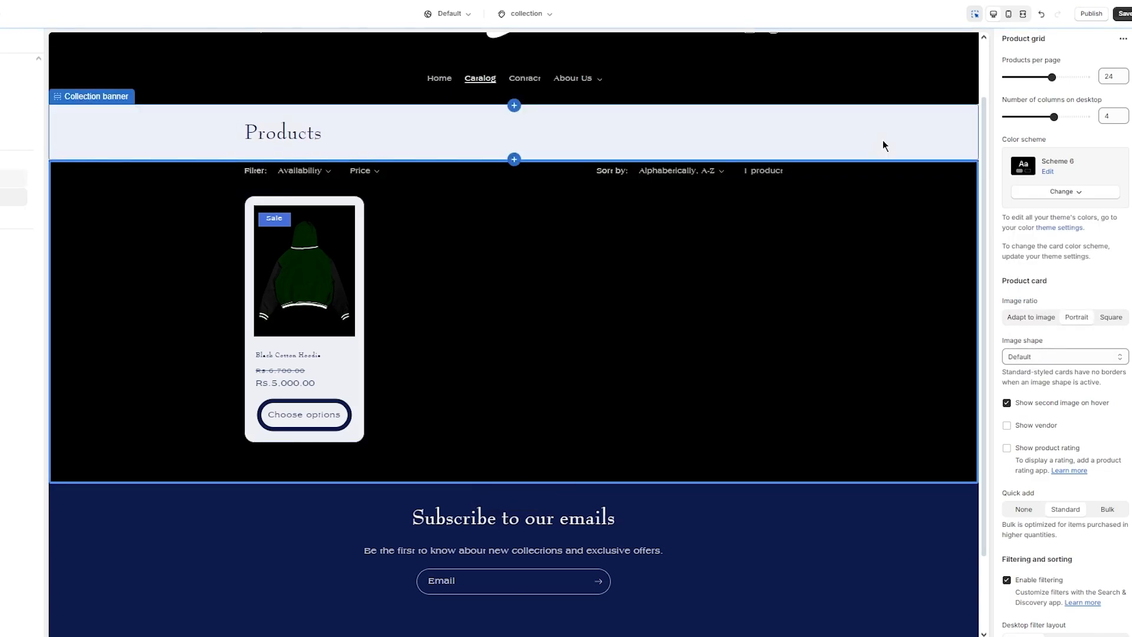
pyautogui.click(883, 140)
pyautogui.click(1069, 213)
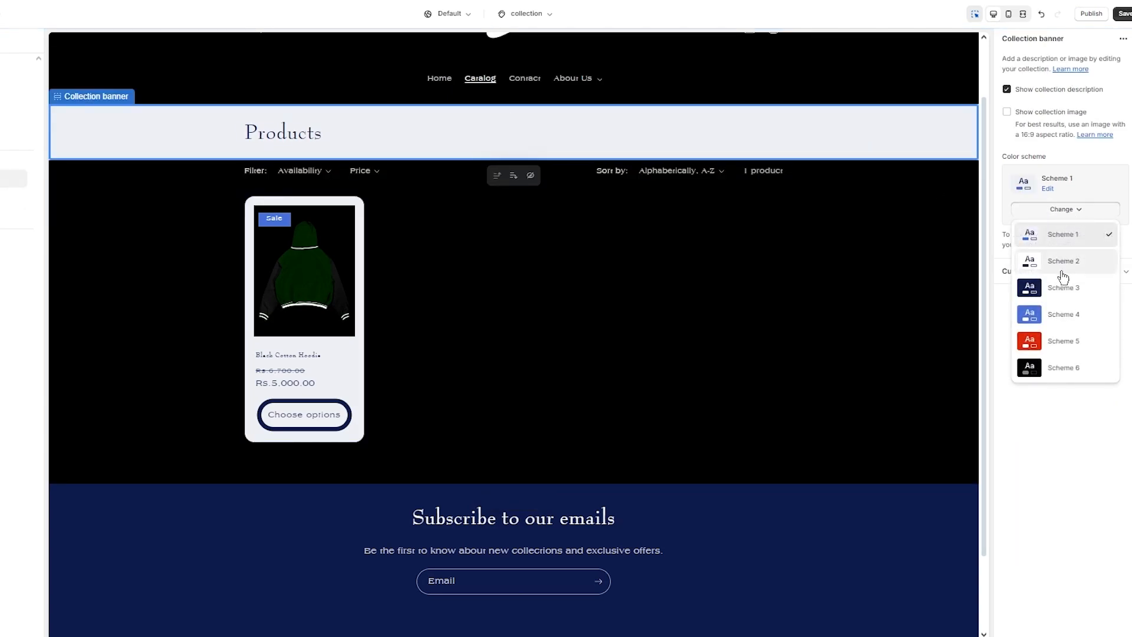
pyautogui.click(1054, 373)
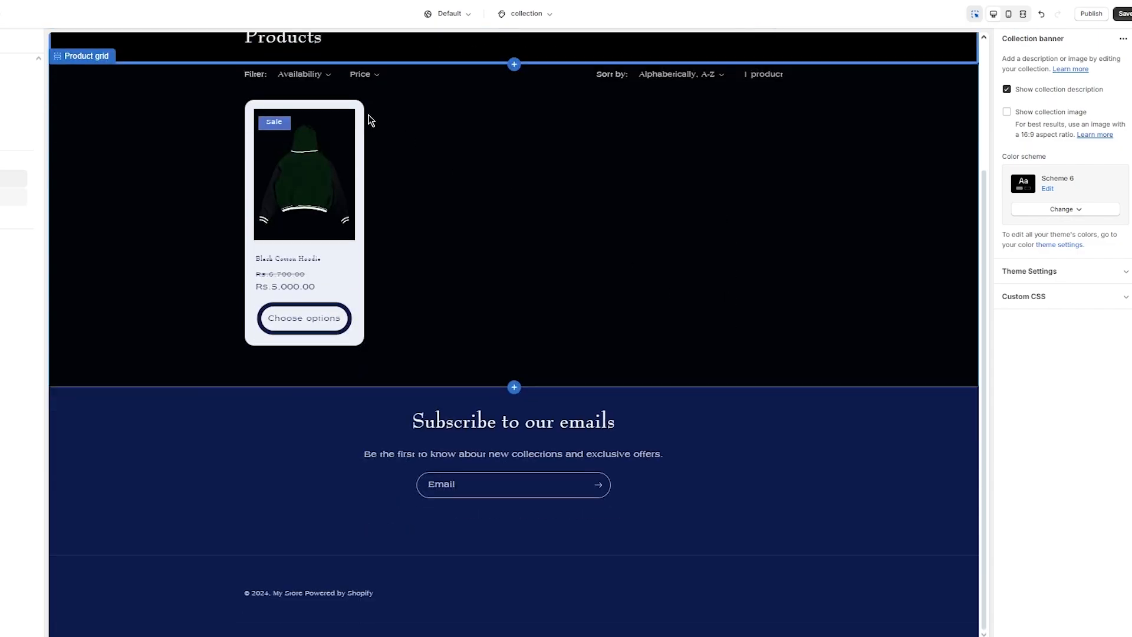
# - Open the Black Cotton Hoodie product page from the collection grid
pyautogui.scroll(-1, 401, 269)
pyautogui.scroll(3, 441, 273)
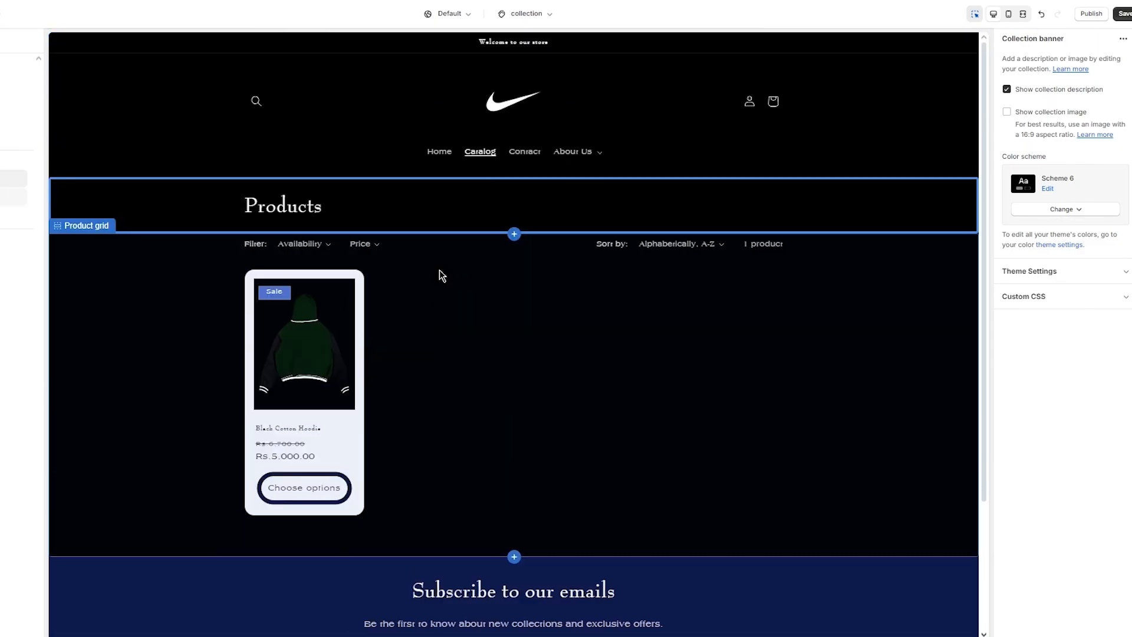
pyautogui.scroll(-3, 450, 351)
pyautogui.scroll(3, 449, 352)
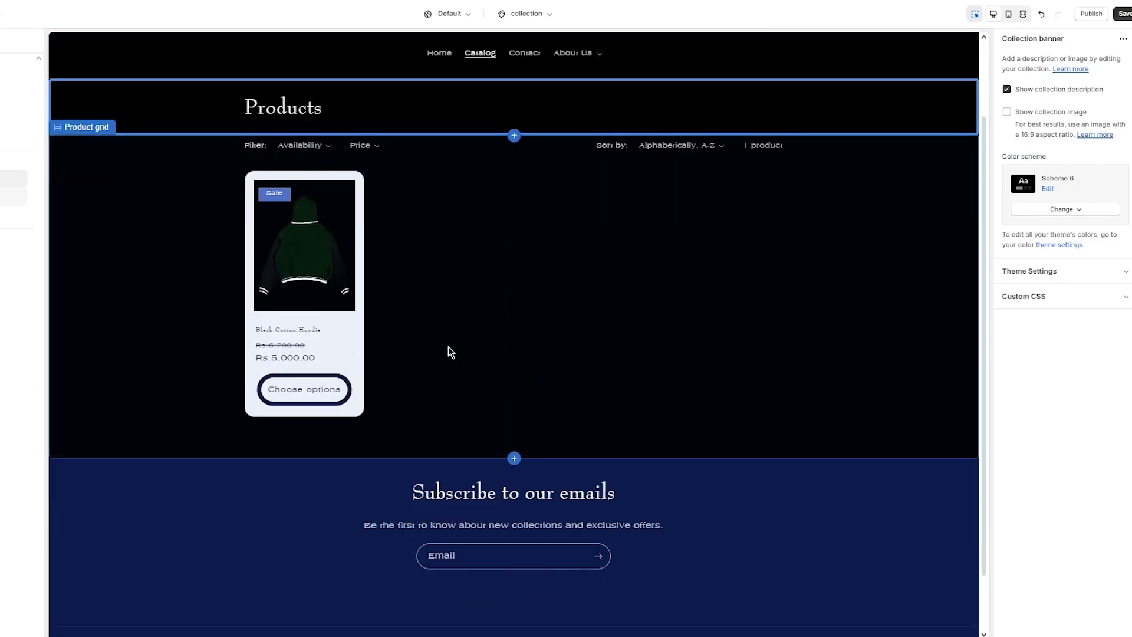
pyautogui.scroll(-2, 449, 353)
pyautogui.scroll(3, 708, 319)
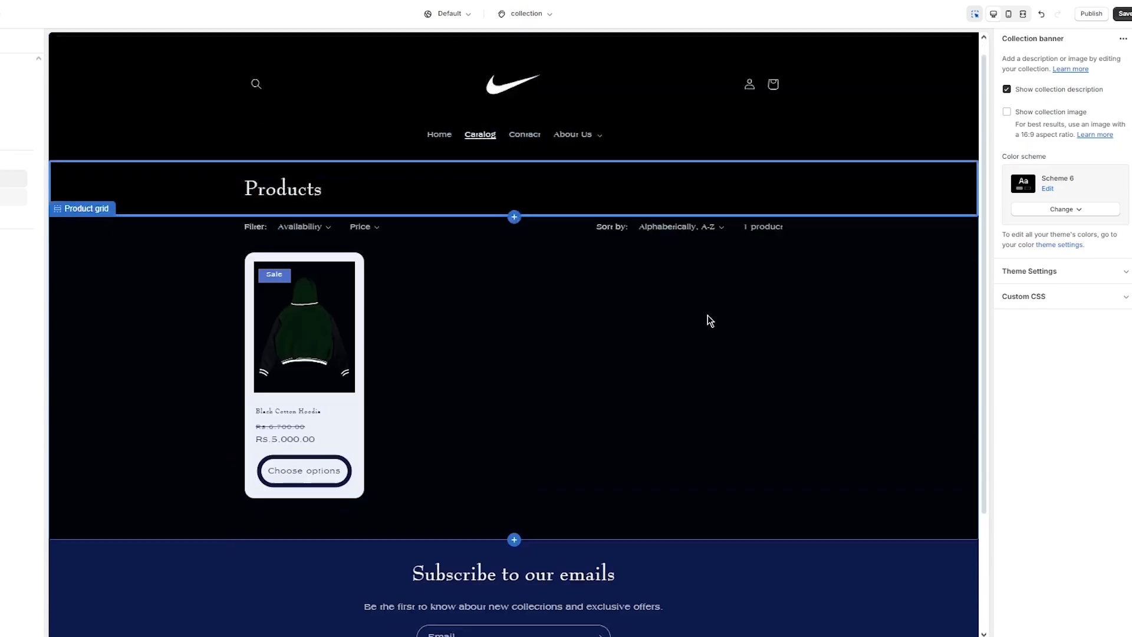
pyautogui.scroll(-3, 761, 152)
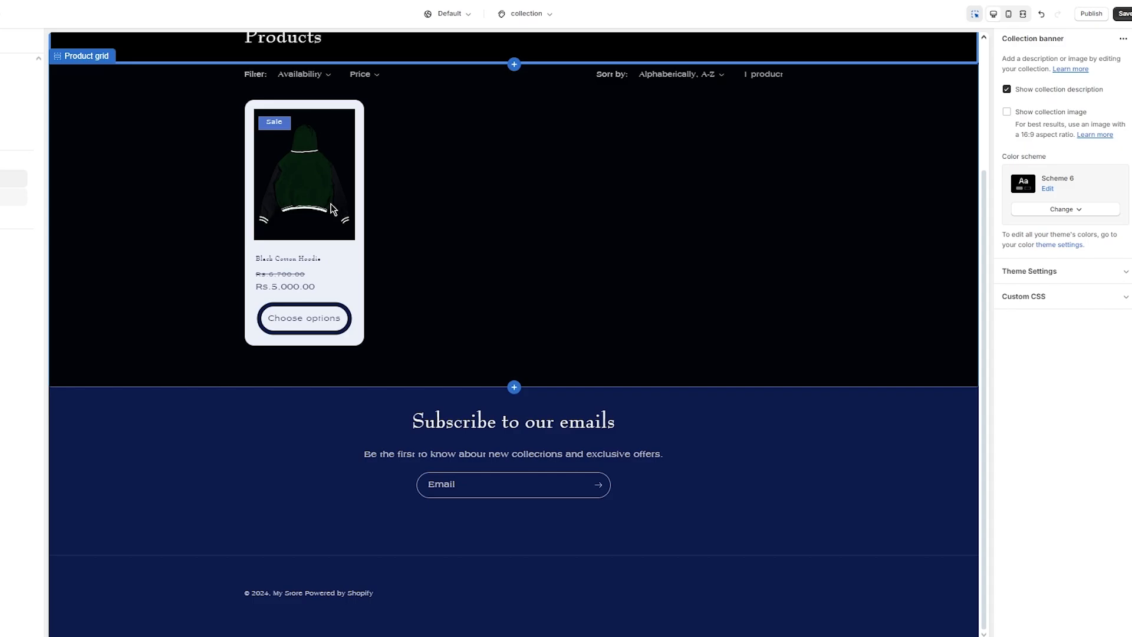
pyautogui.click(299, 216)
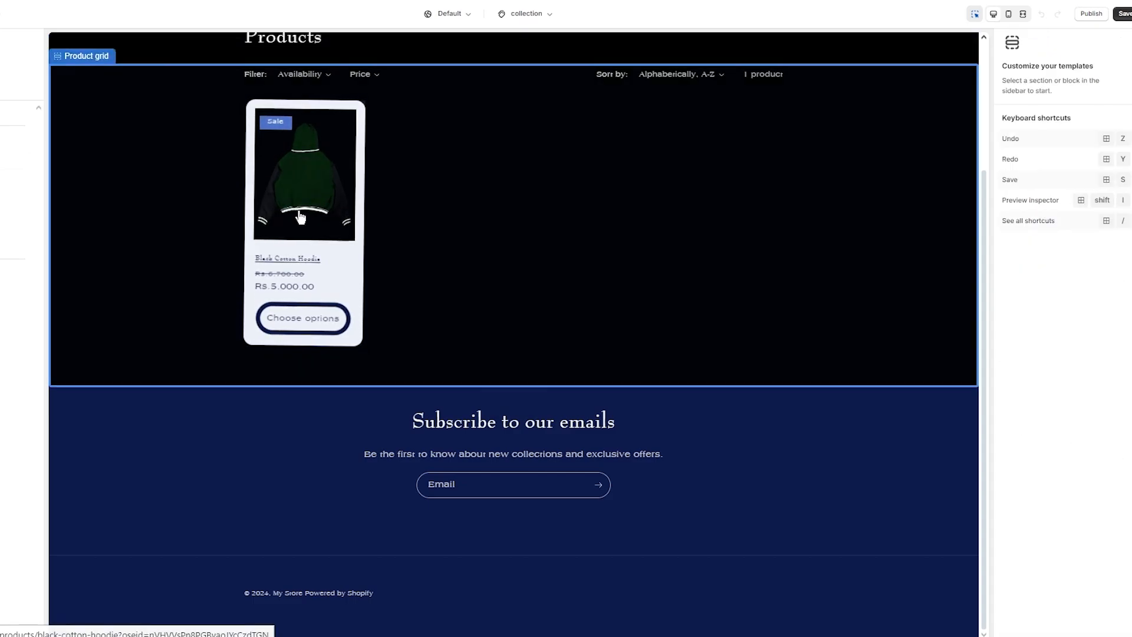
pyautogui.scroll(-2, 692, 291)
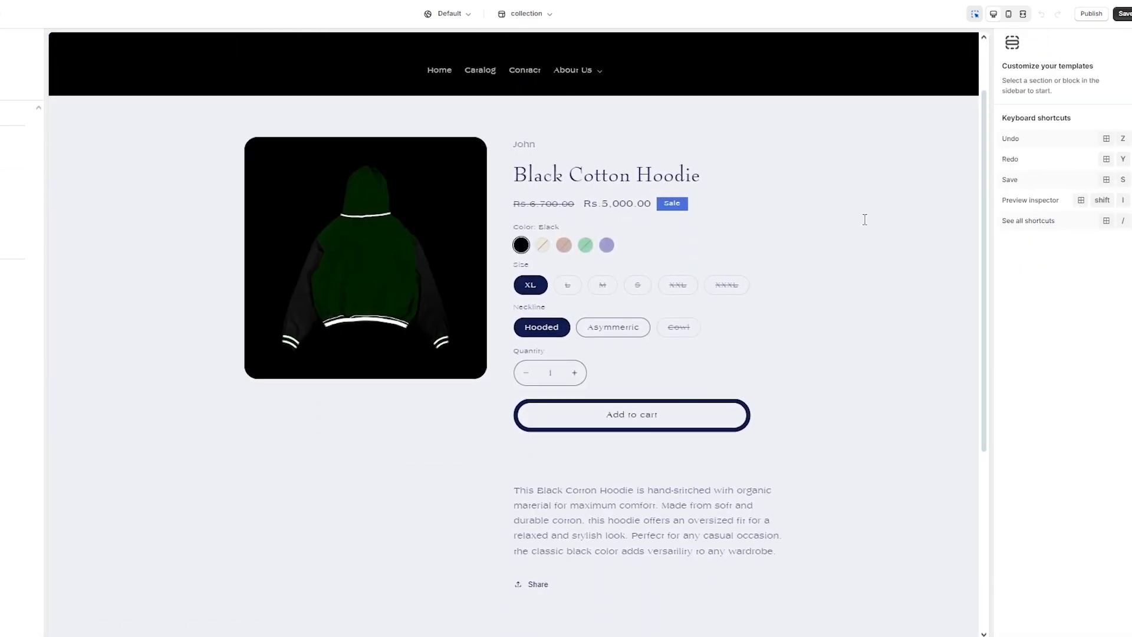
# - Set product information to black Scheme 6 and related products to dark blue Scheme 3
pyautogui.click(878, 219)
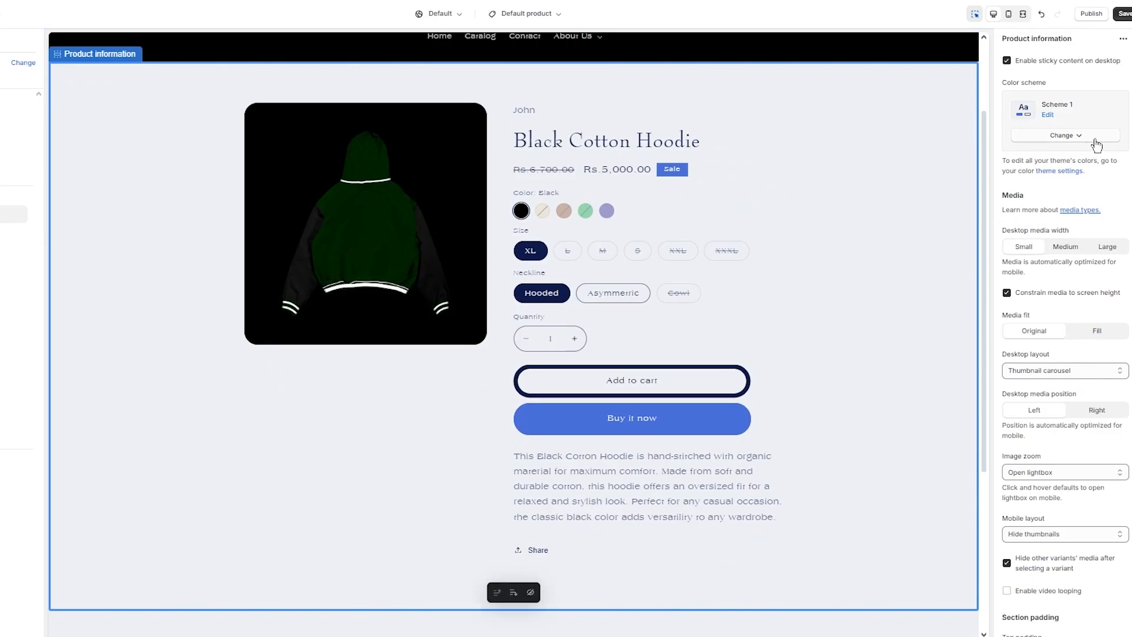
pyautogui.click(1095, 141)
pyautogui.click(1067, 299)
pyautogui.scroll(-4, 960, 269)
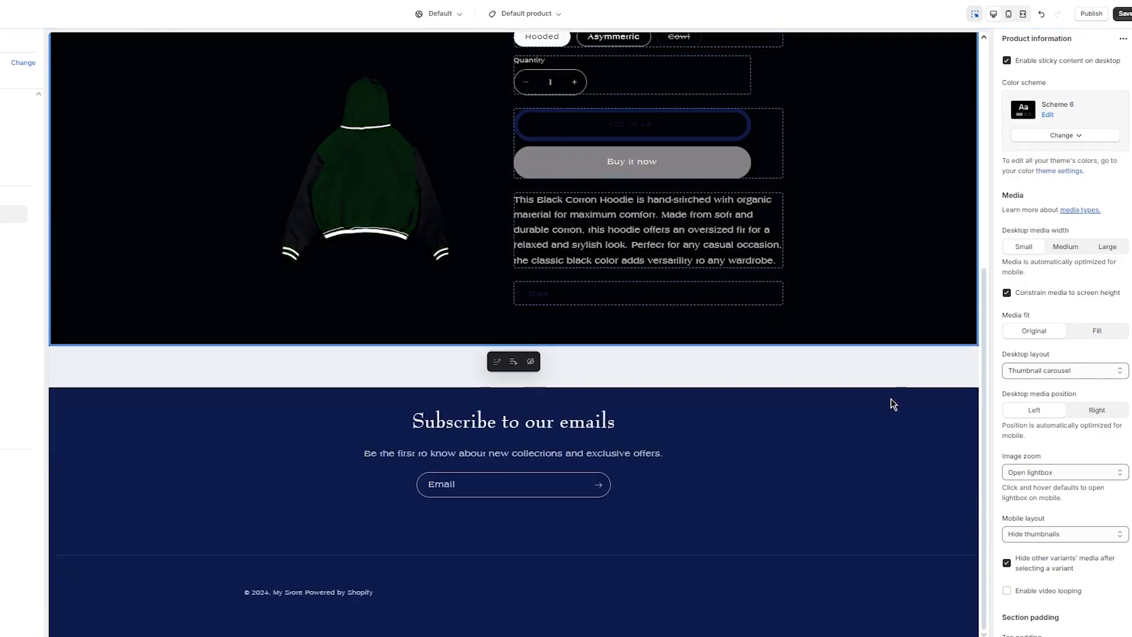
pyautogui.click(909, 360)
pyautogui.click(1081, 344)
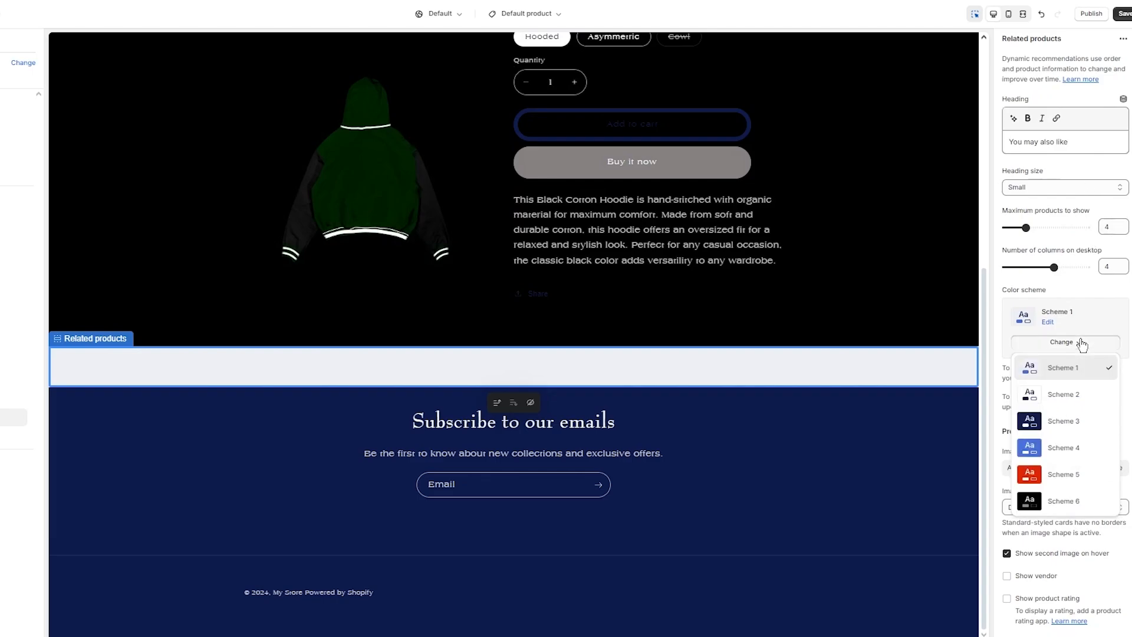
pyautogui.click(1065, 419)
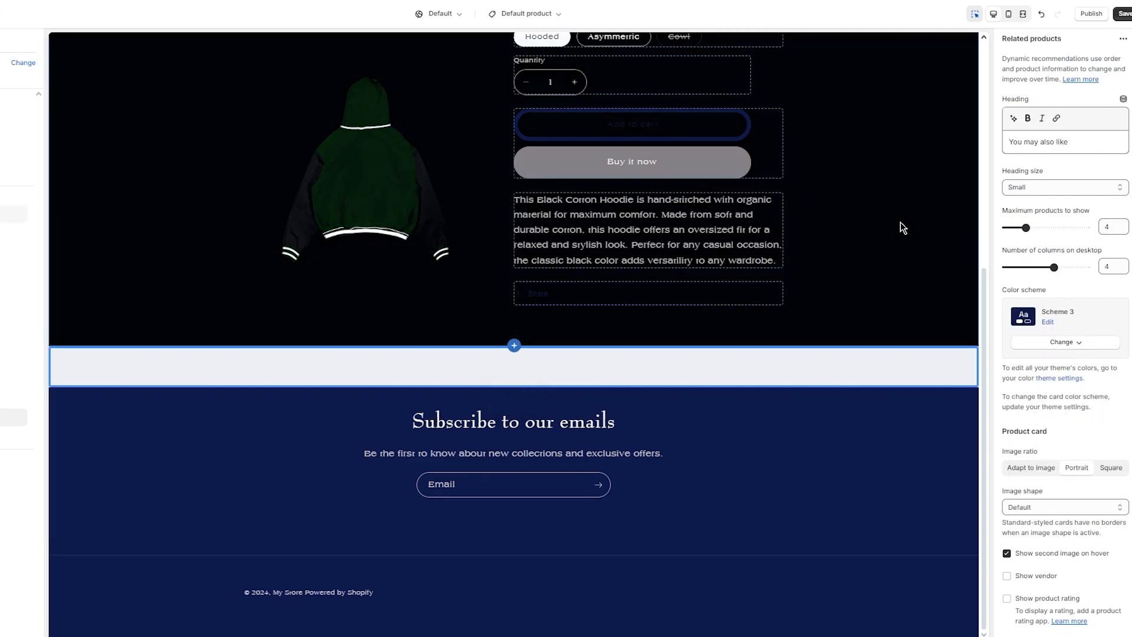
# - Make the product image medium width and set its media to fill the frame
pyautogui.scroll(6, 946, 273)
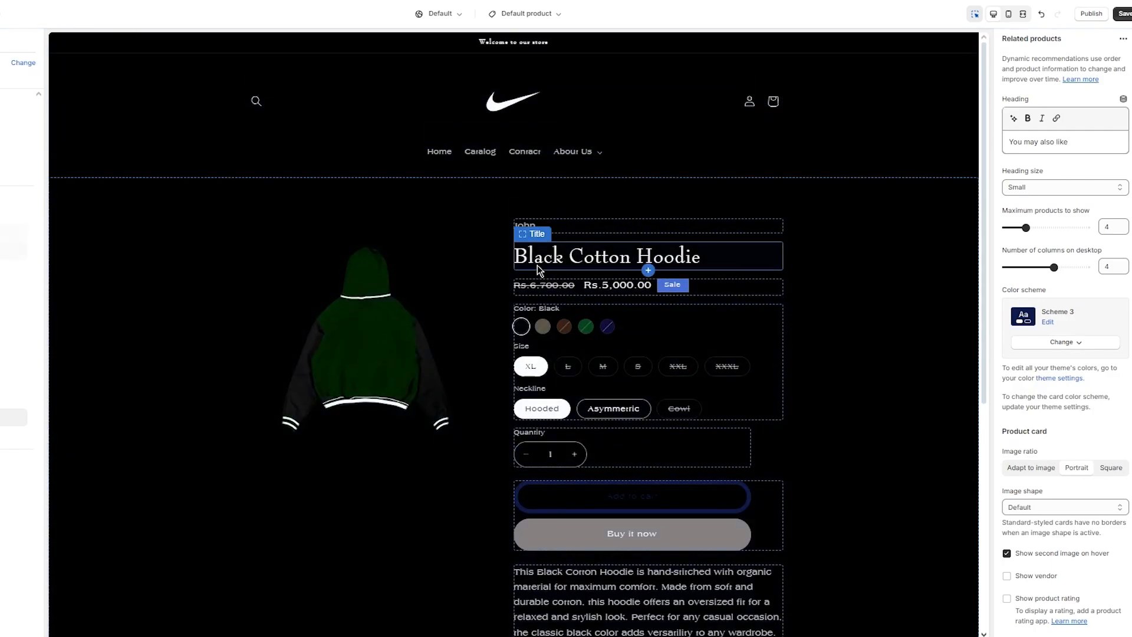
pyautogui.scroll(-1, 617, 267)
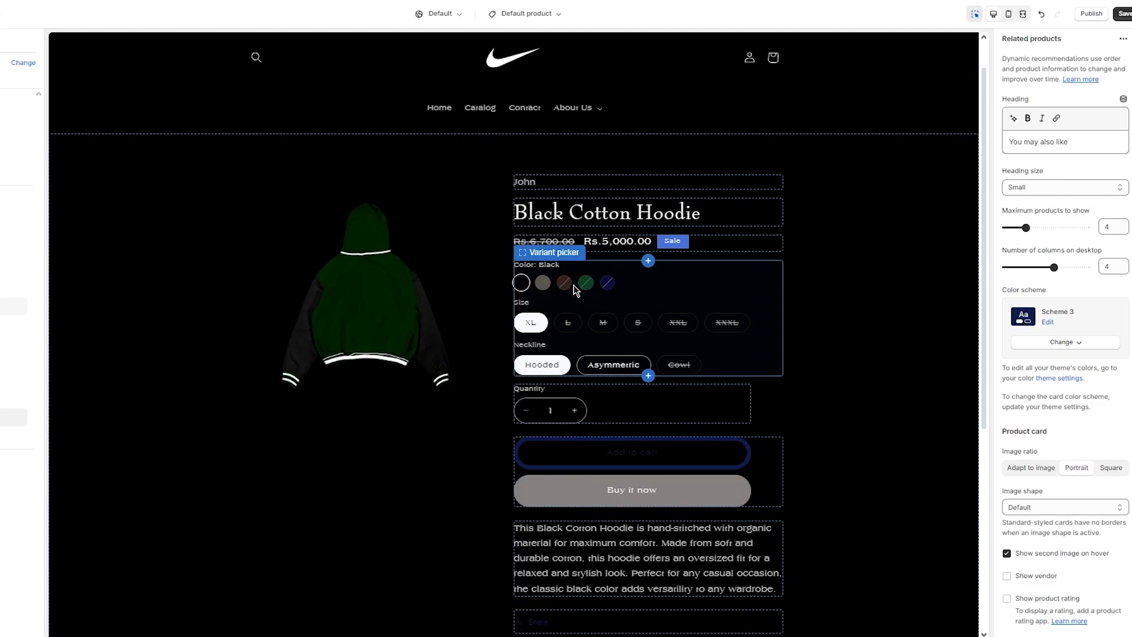
pyautogui.scroll(-1, 579, 283)
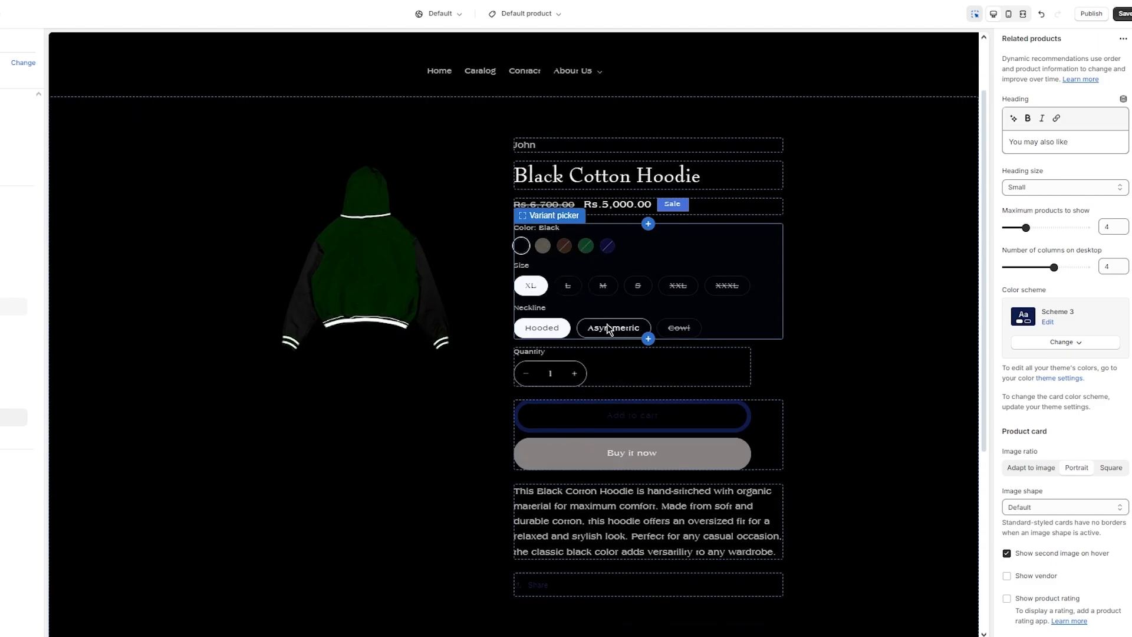
pyautogui.scroll(-2, 611, 329)
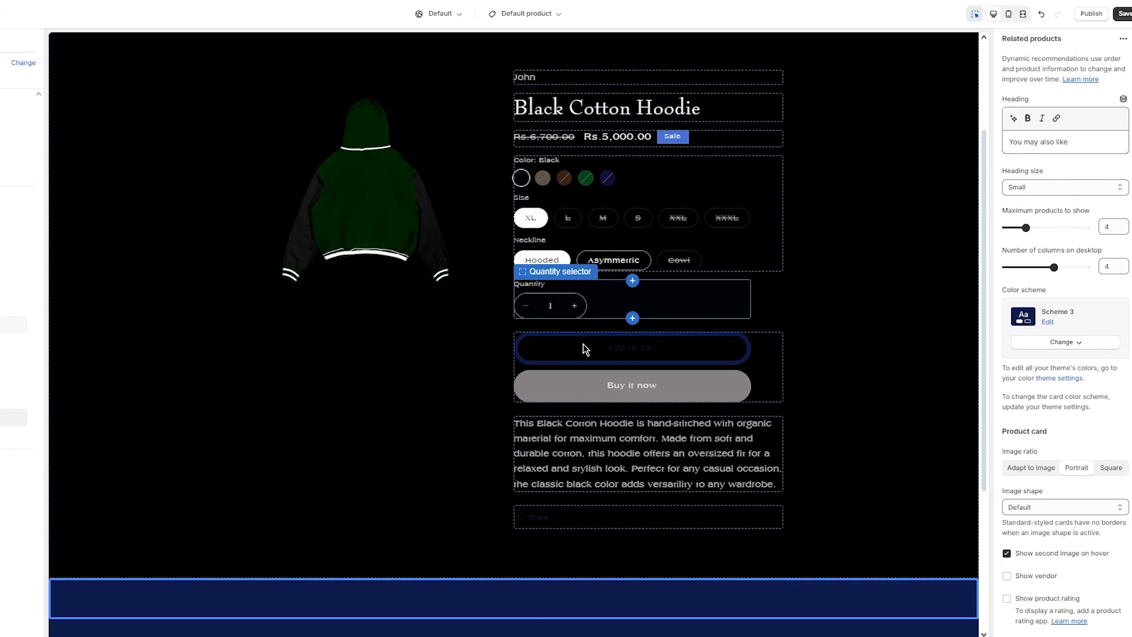
pyautogui.scroll(4, 803, 311)
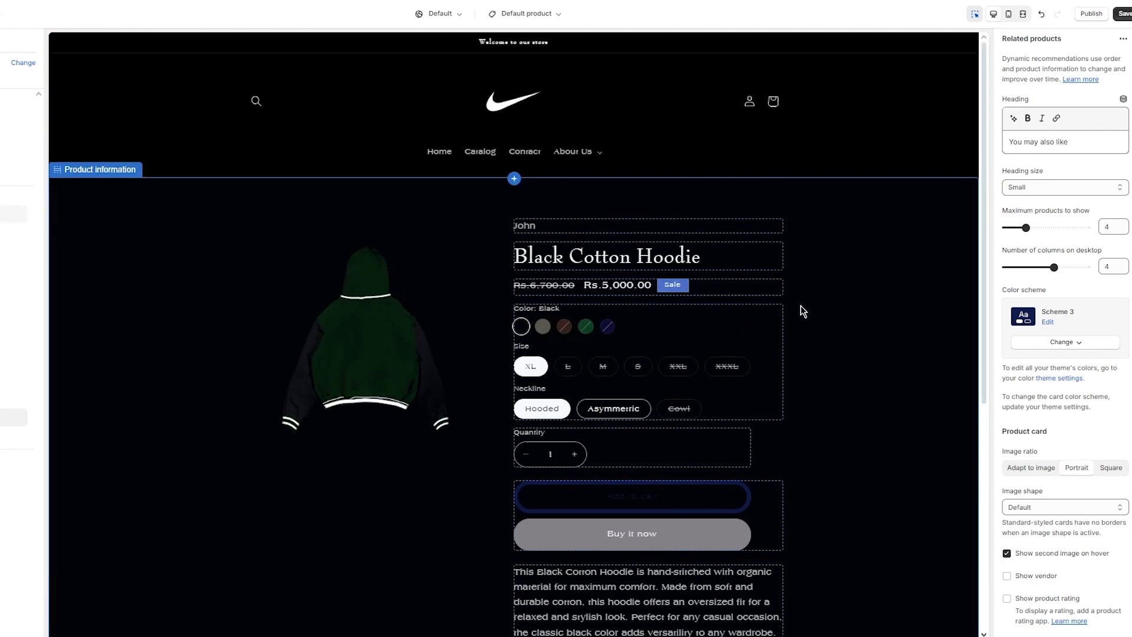
pyautogui.click(392, 324)
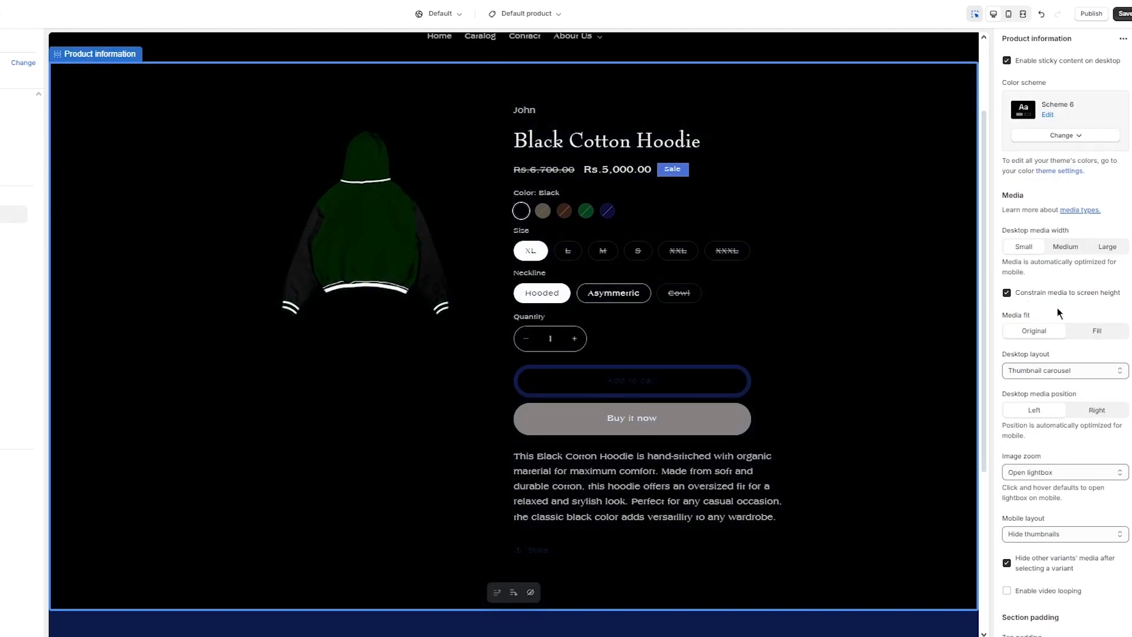
pyautogui.click(1066, 248)
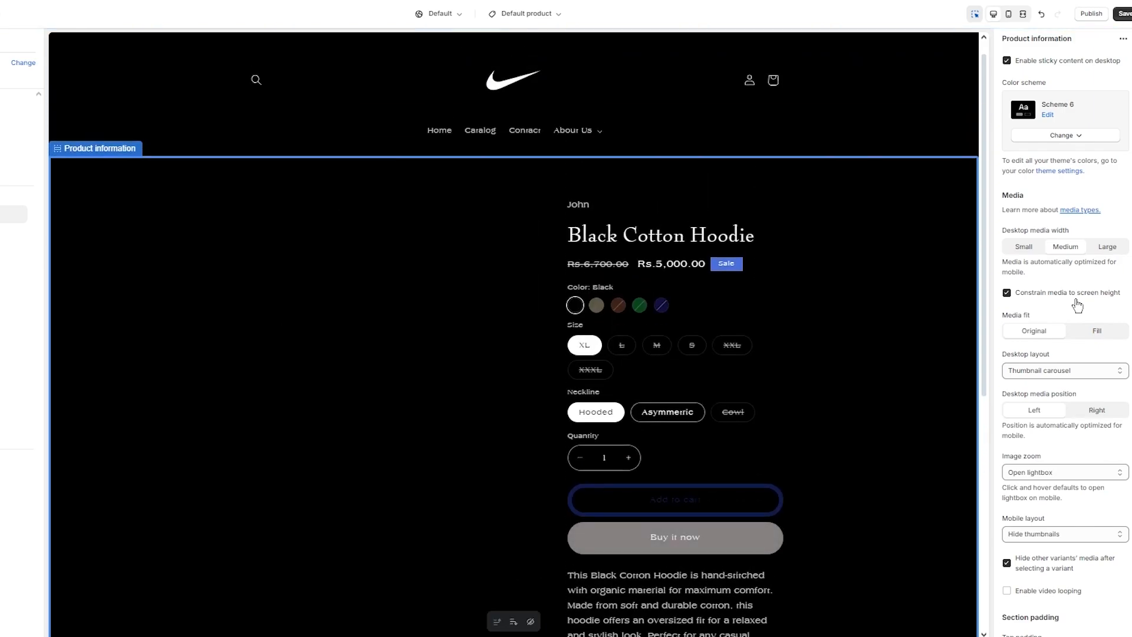
pyautogui.scroll(-2, 687, 370)
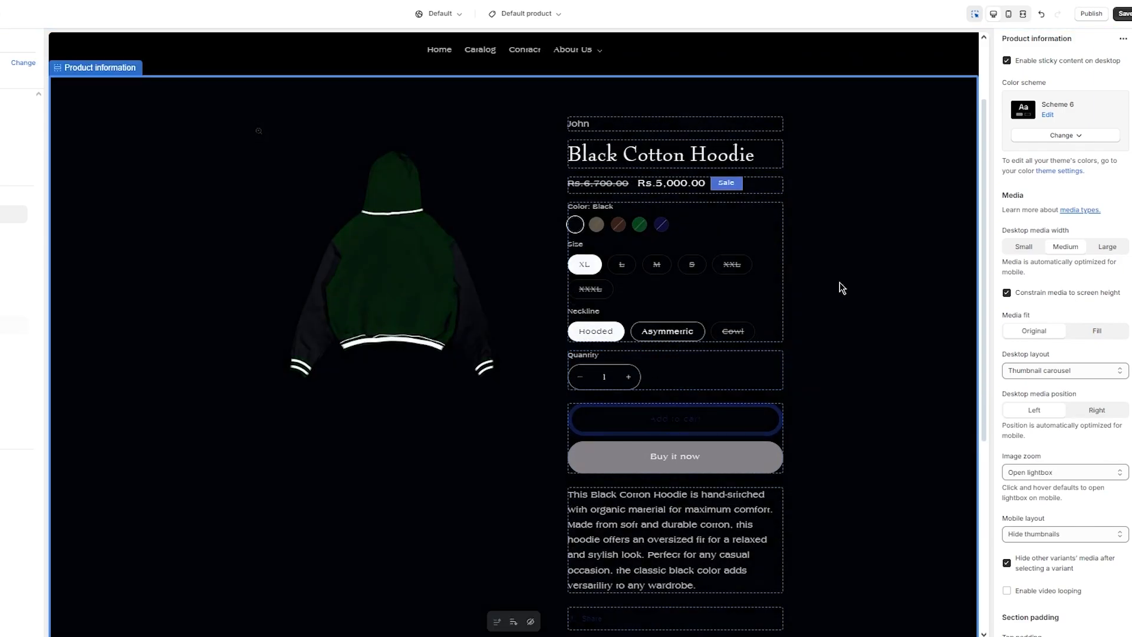
pyautogui.click(1098, 333)
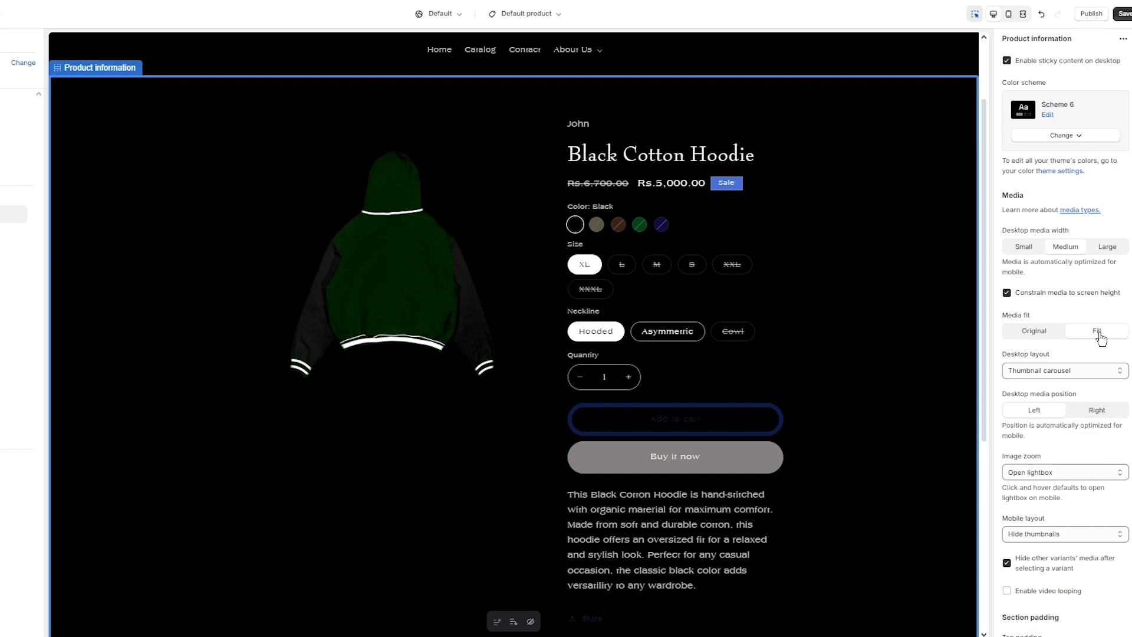
# - Check the desktop layout options for product media, keeping Thumbnail carousel
pyautogui.scroll(-4, 518, 301)
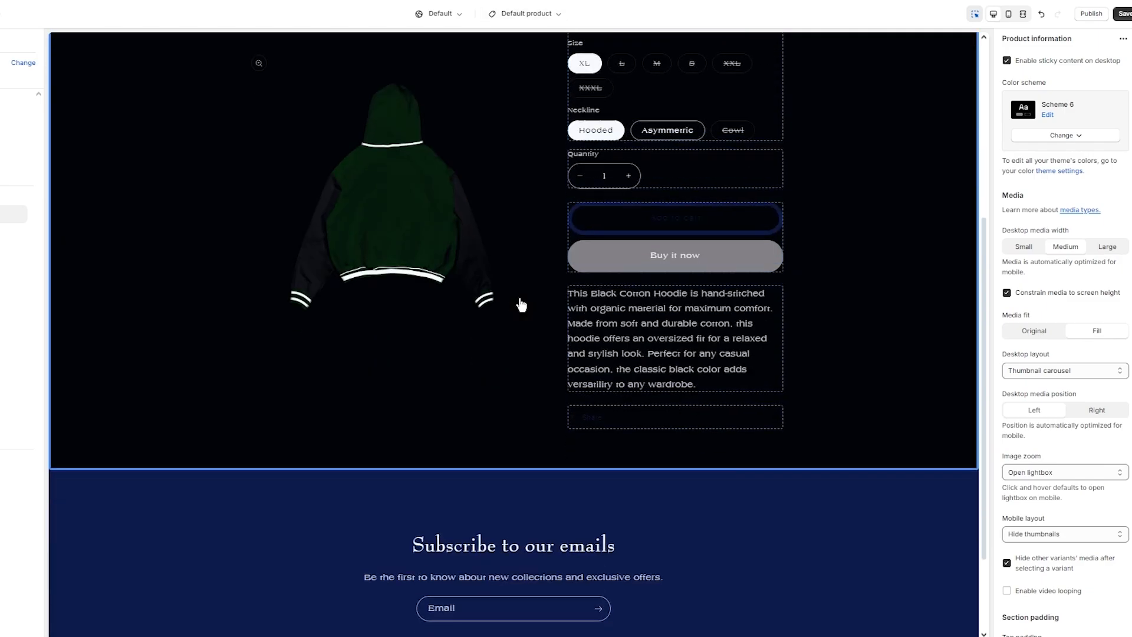
pyautogui.click(1056, 371)
pyautogui.click(1056, 370)
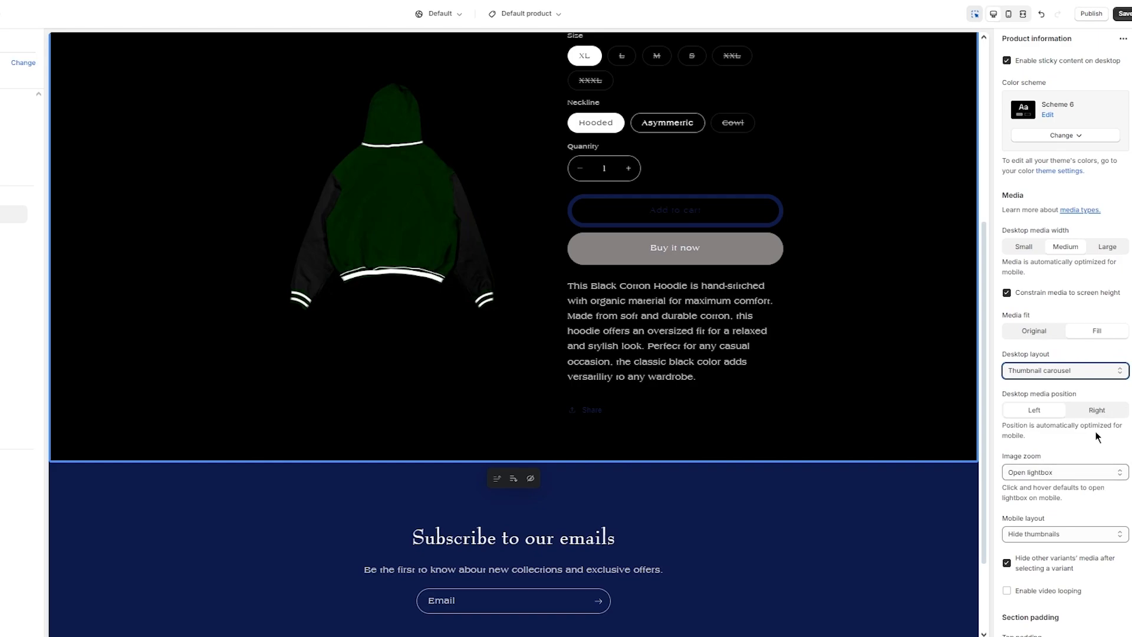
pyautogui.scroll(5, 594, 204)
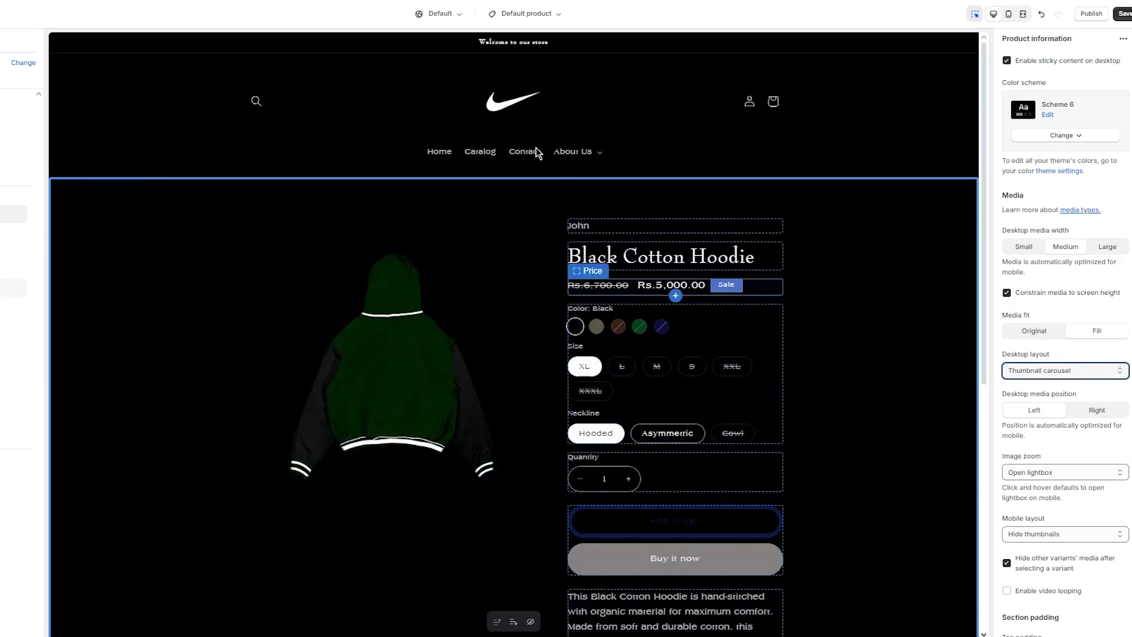
# - Load the FAQ page in the editor through the header's About Us dropdown
pyautogui.click(572, 153)
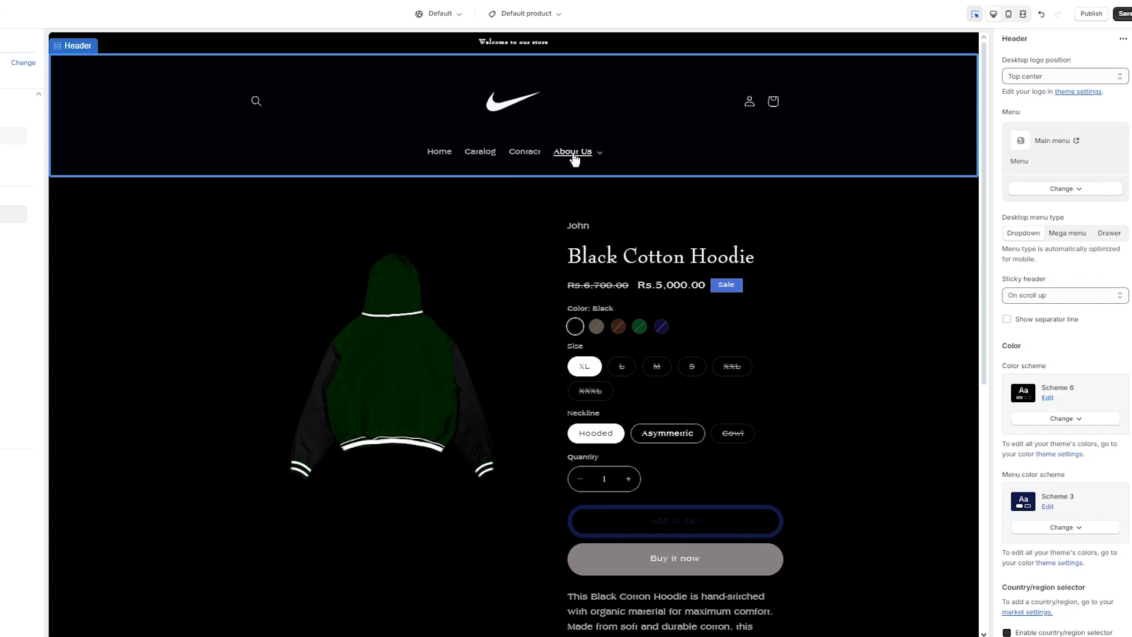
pyautogui.click(573, 155)
pyautogui.click(574, 157)
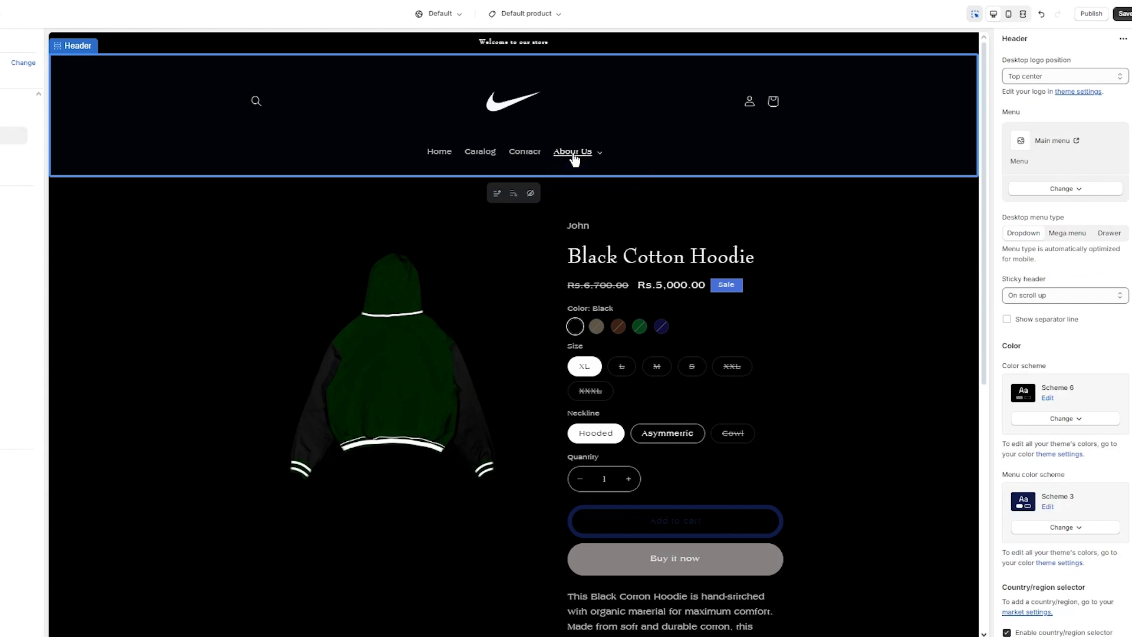
pyautogui.click(575, 158)
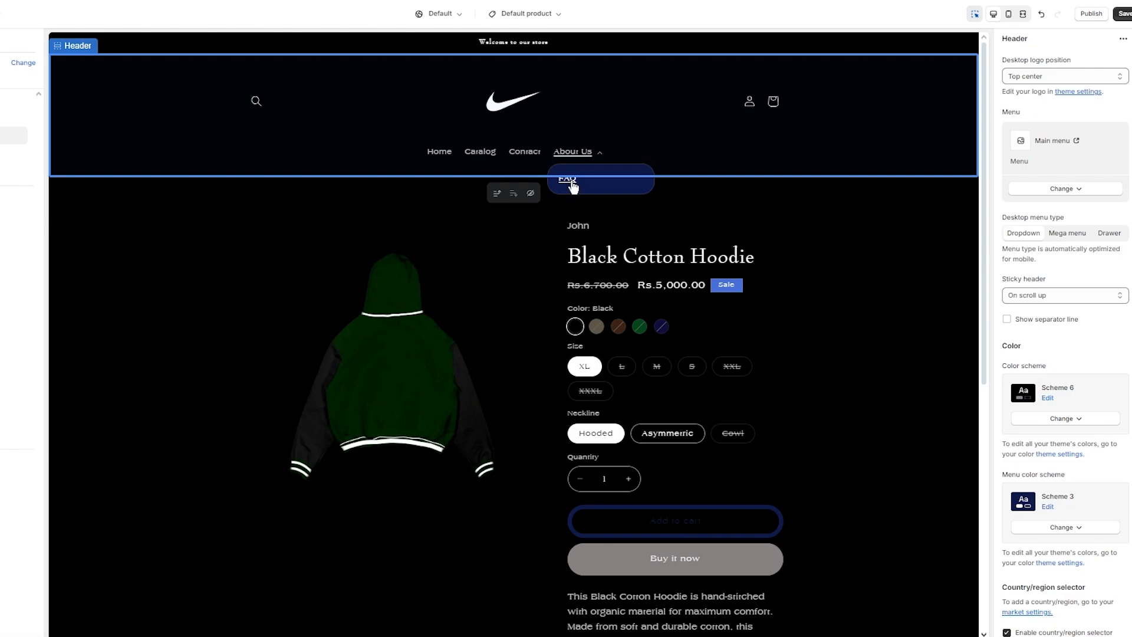
pyautogui.click(572, 184)
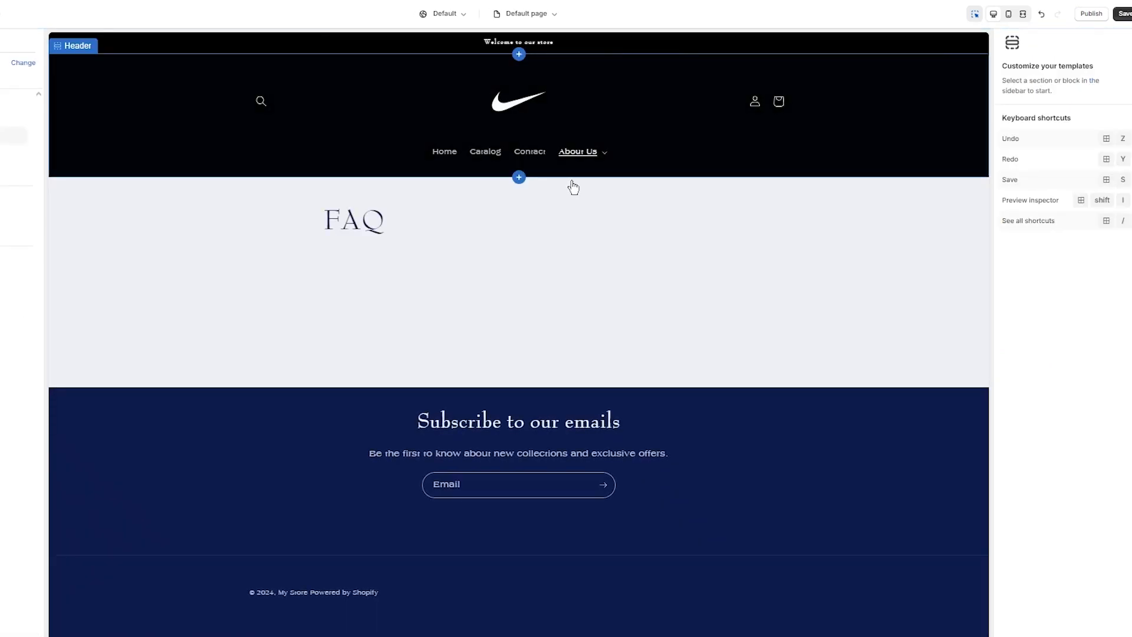
# - Add a Contact form section with name, email, phone and comment fields to the FAQ template
pyautogui.click(7, 64)
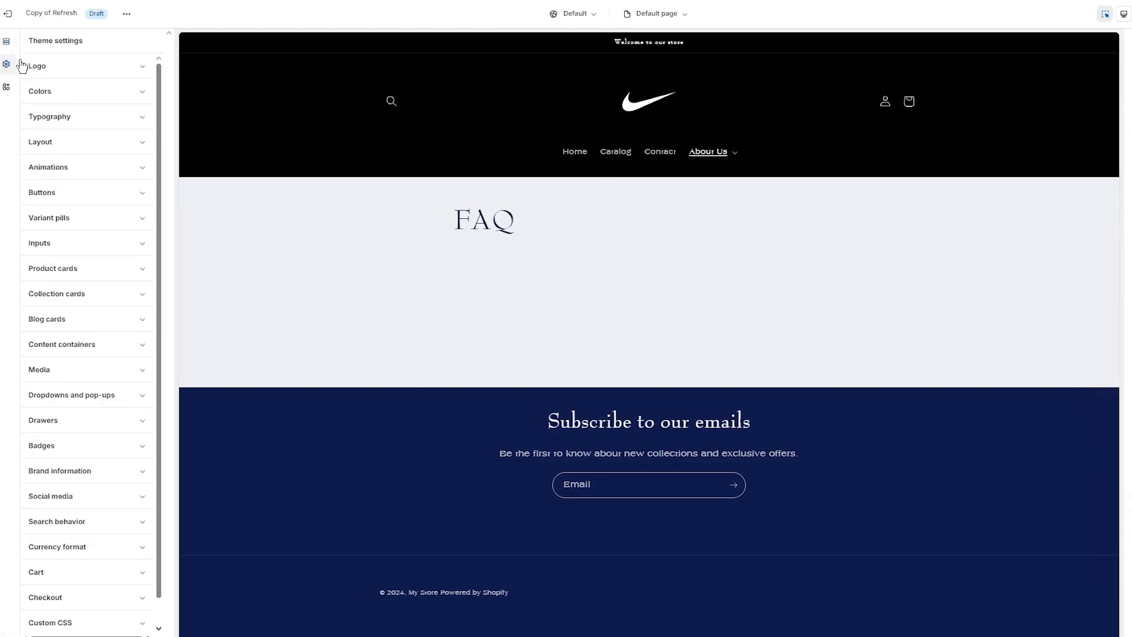
pyautogui.click(7, 41)
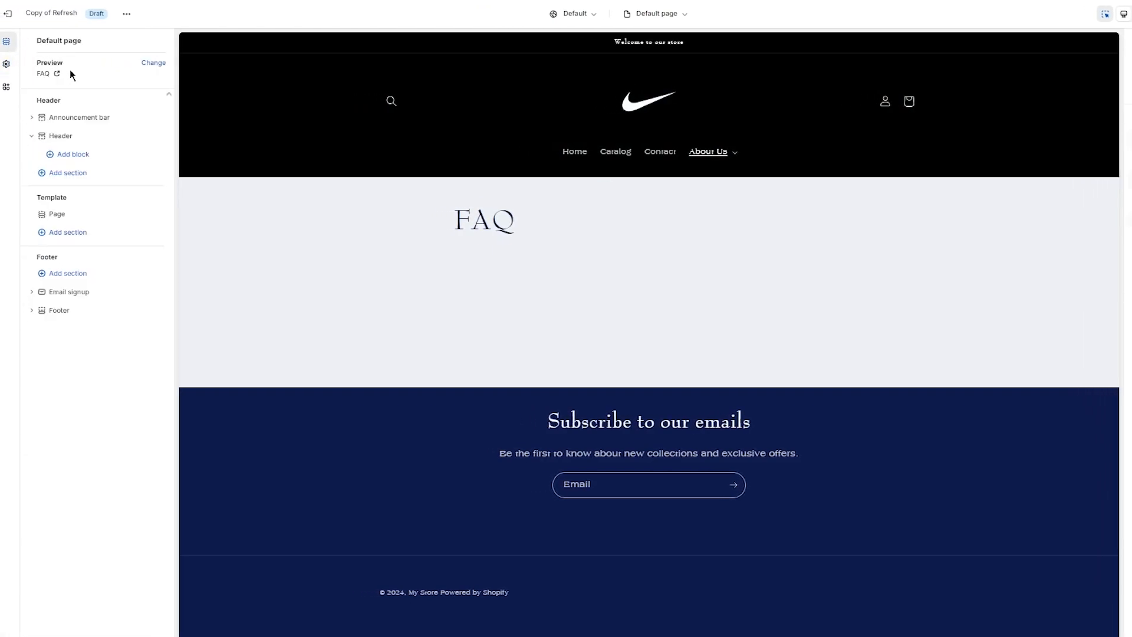
pyautogui.click(73, 235)
pyautogui.scroll(-2, 249, 374)
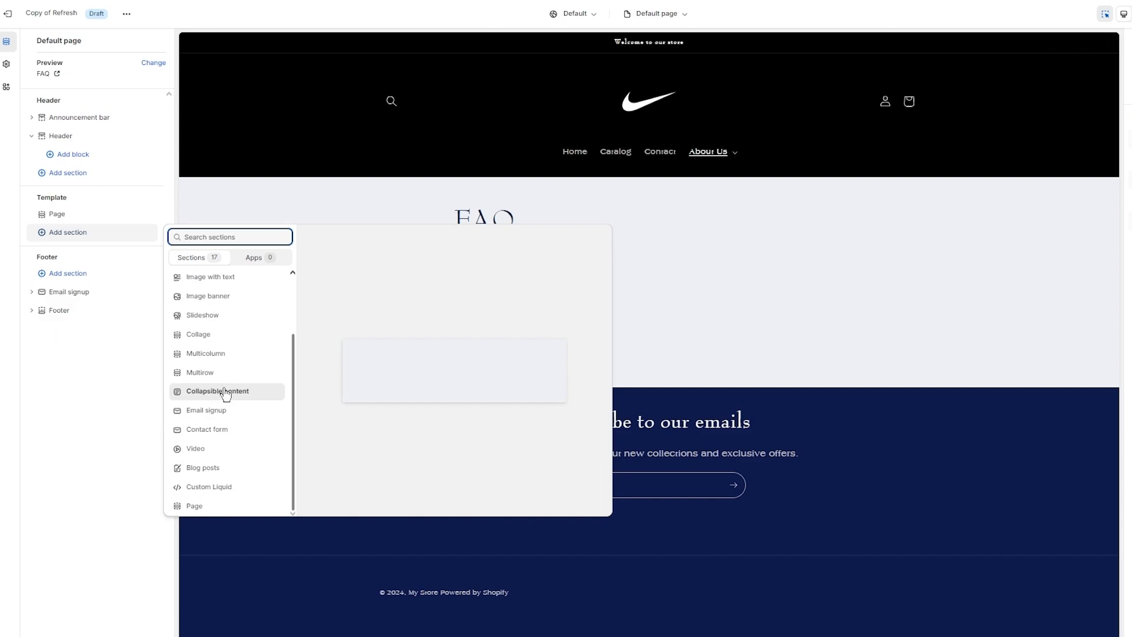
pyautogui.scroll(1, 226, 394)
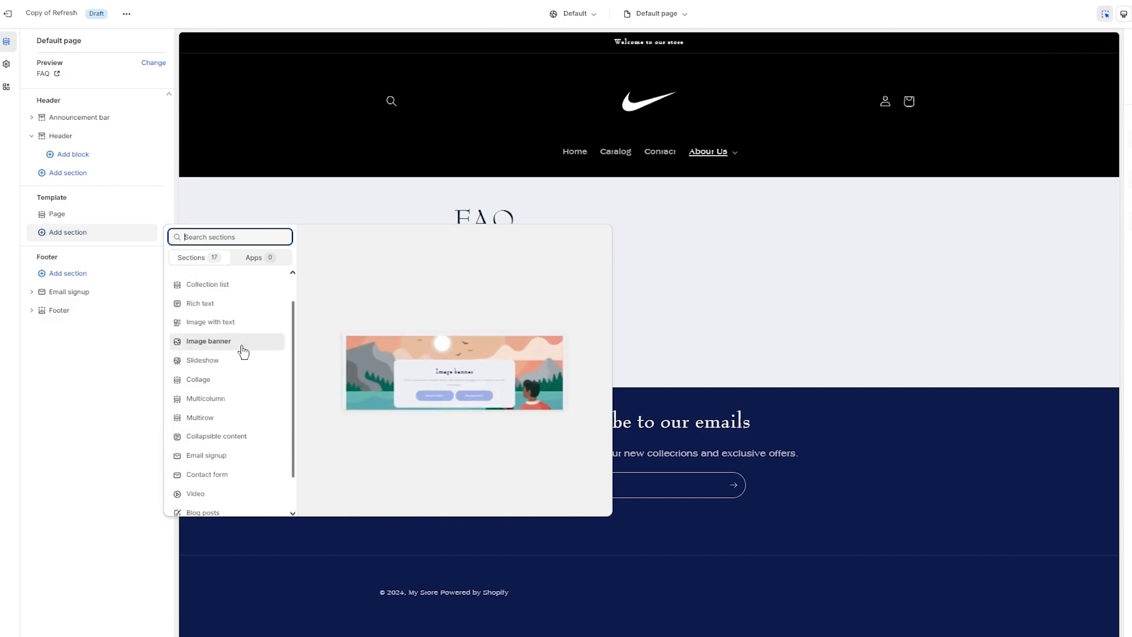
pyautogui.scroll(1, 244, 352)
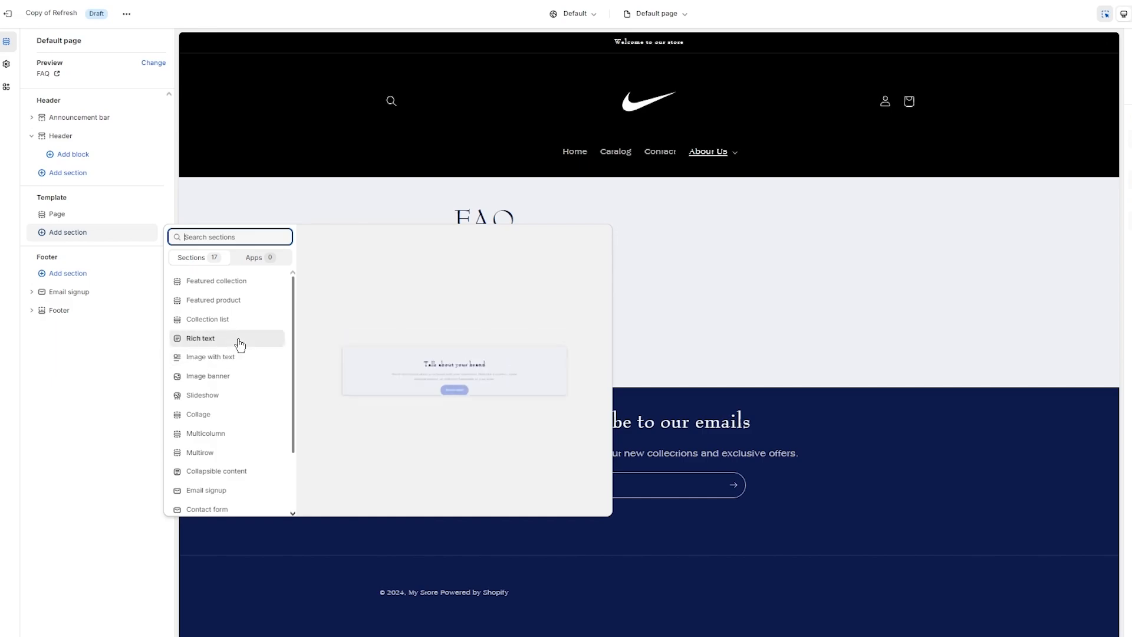
pyautogui.scroll(-3, 240, 345)
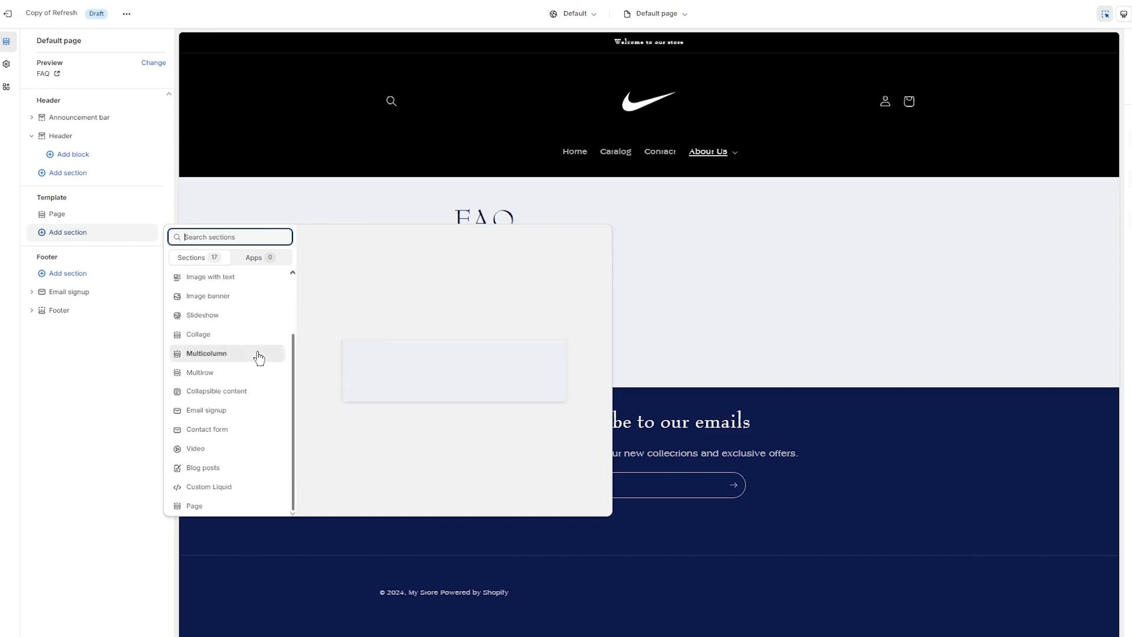
pyautogui.click(220, 432)
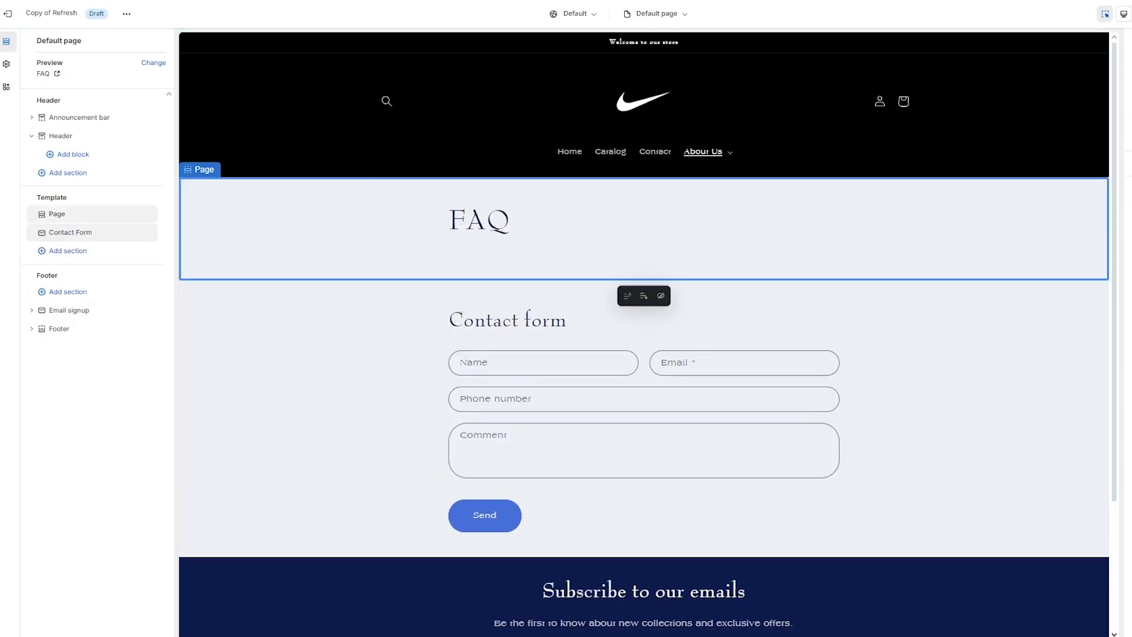
pyautogui.click(1010, 342)
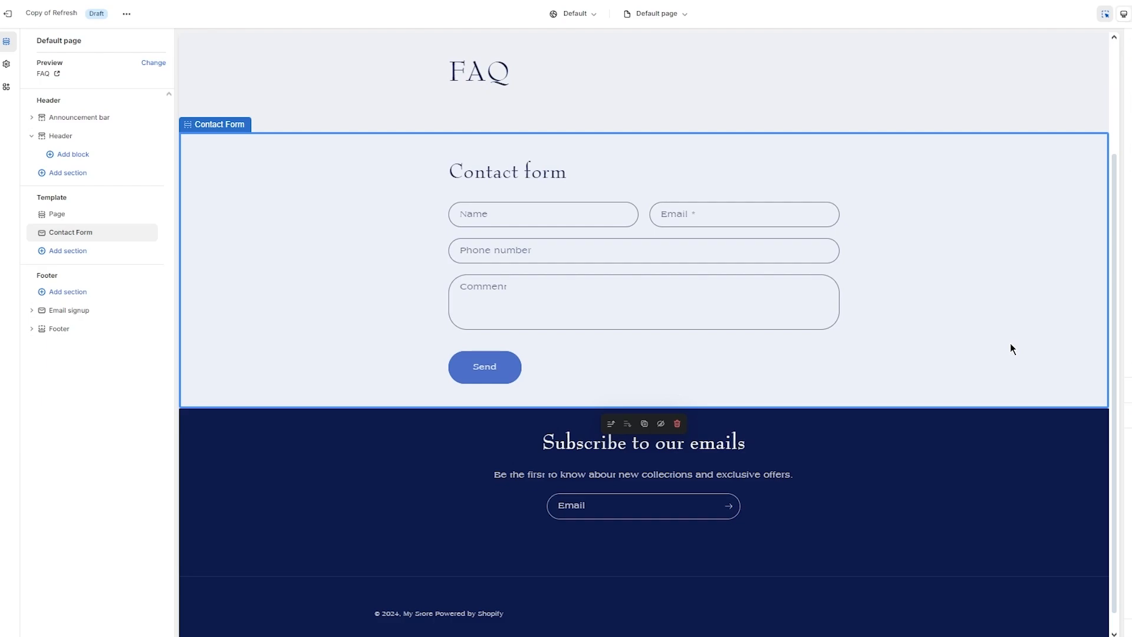
pyautogui.scroll(3, 1011, 344)
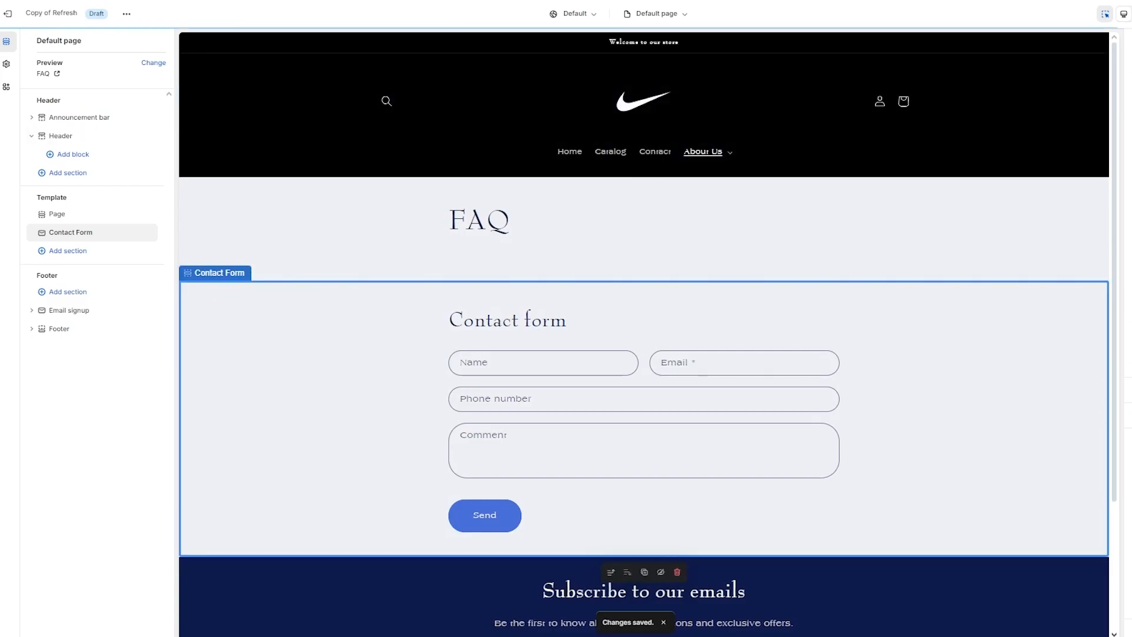
# - Publish Copy of Refresh as the live theme and open the online store
pyautogui.click(1131, 14)
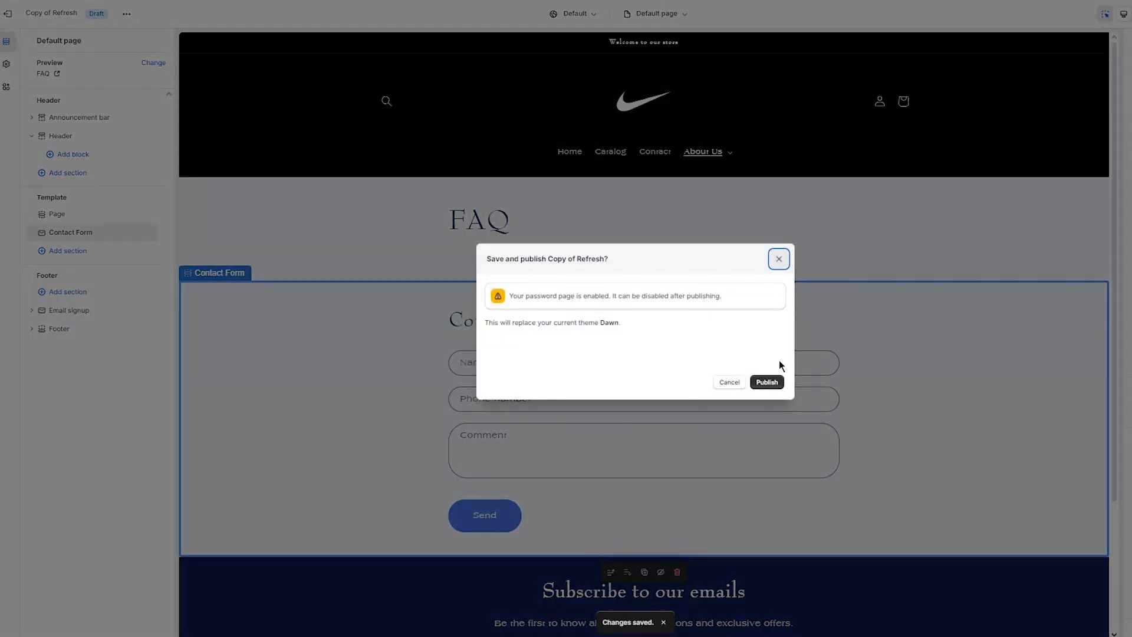
pyautogui.click(767, 383)
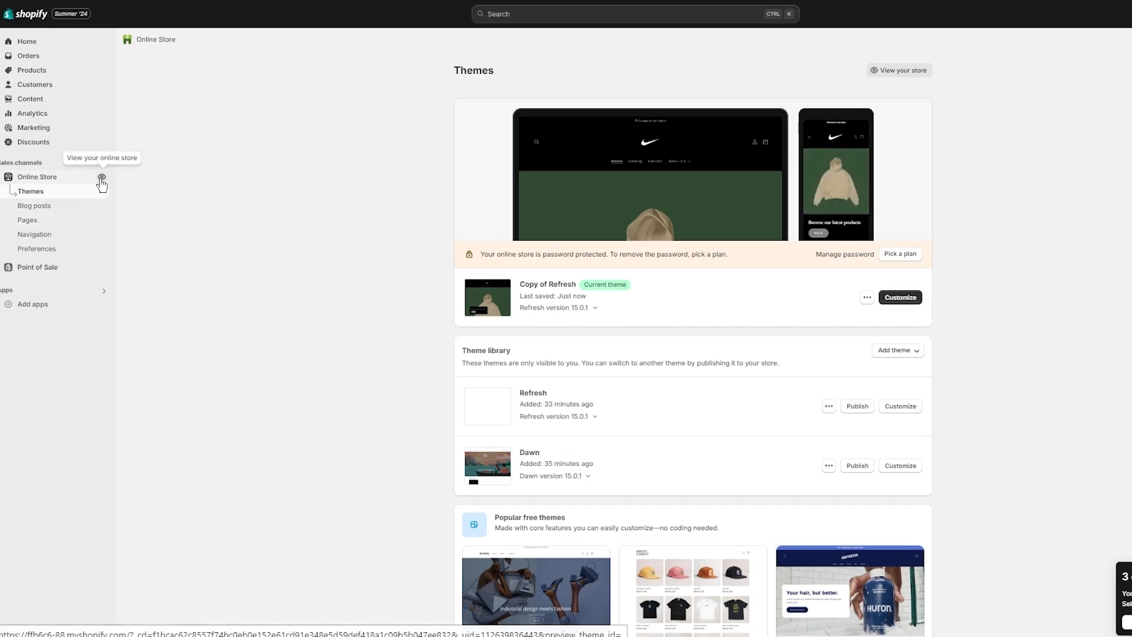
pyautogui.click(101, 178)
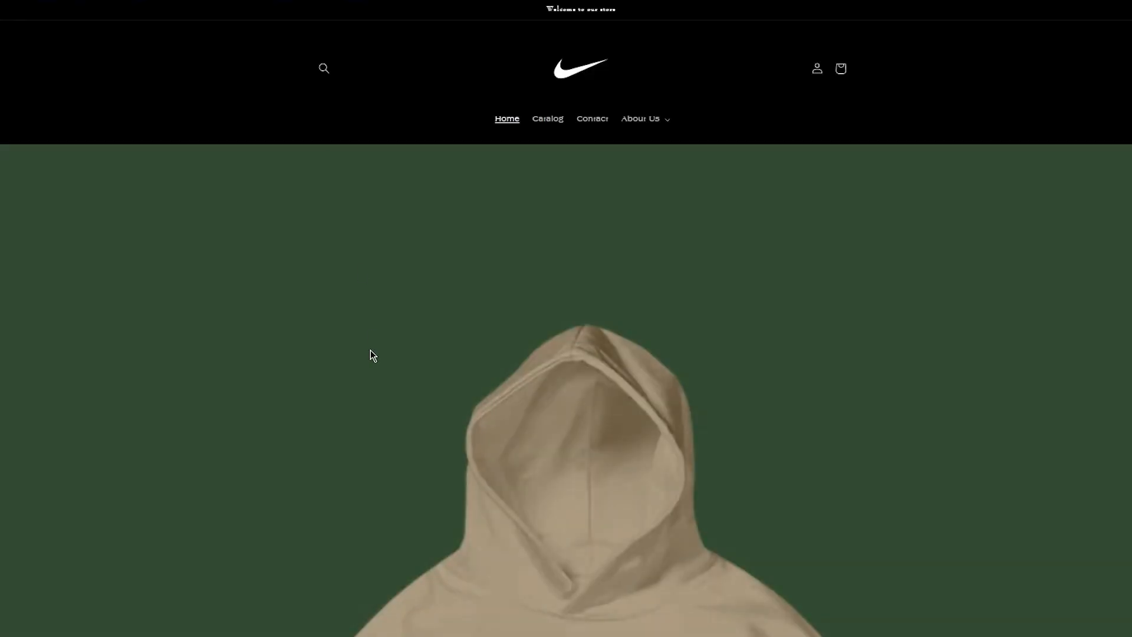
# - Browse the live storefront down to the Black Cotton Hoodie
pyautogui.scroll(-5, 373, 355)
pyautogui.scroll(10, 372, 353)
pyautogui.scroll(-10, 372, 352)
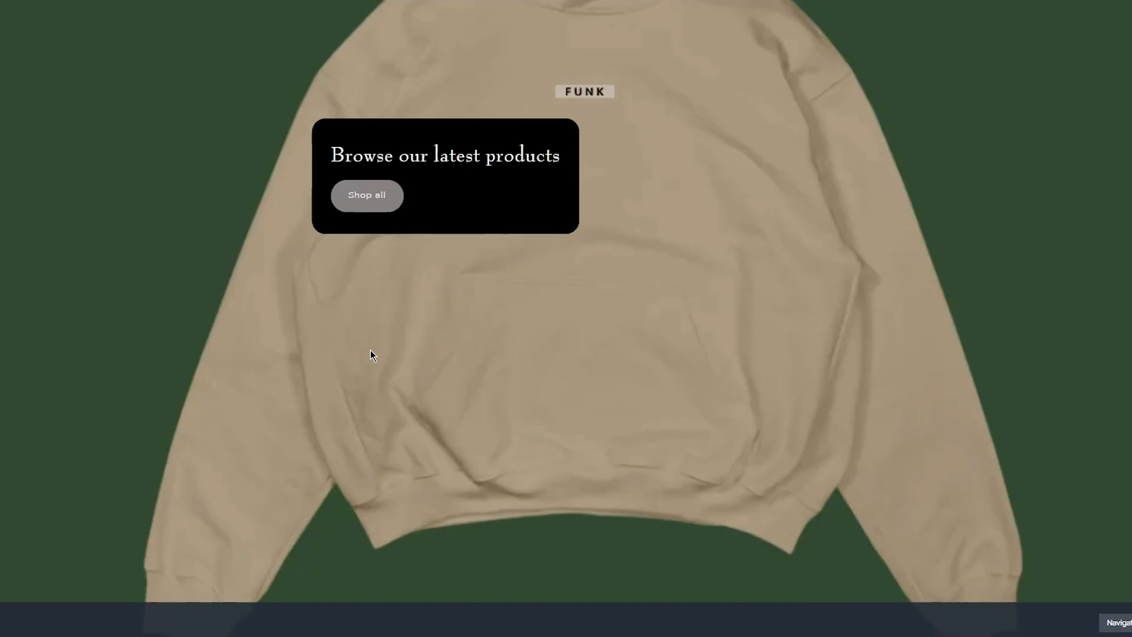
pyautogui.scroll(10, 372, 355)
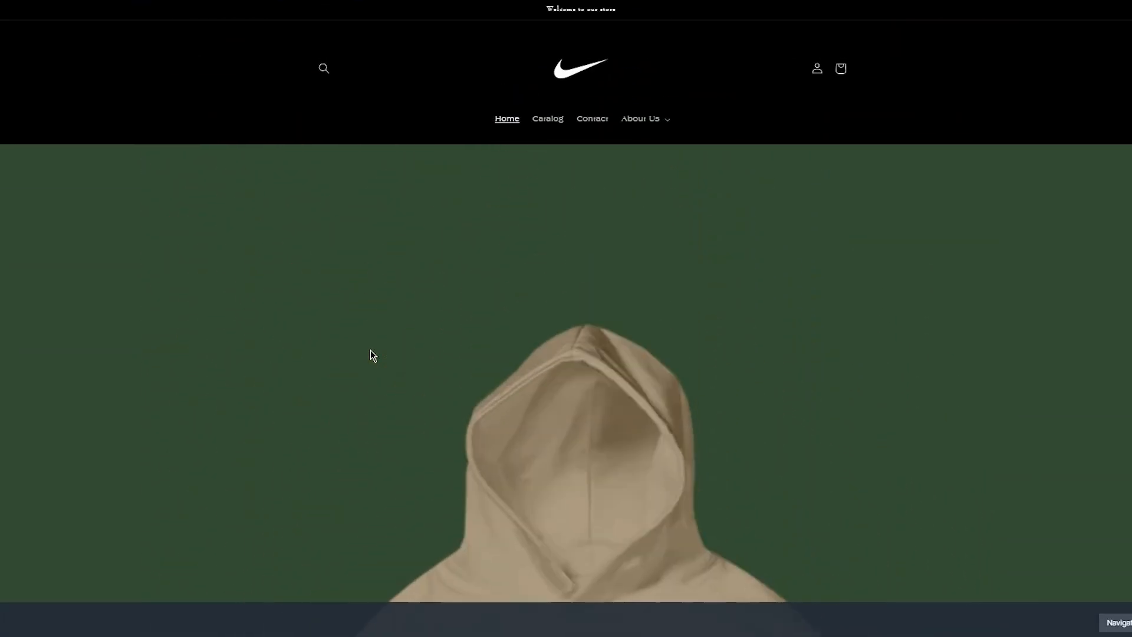
pyautogui.scroll(-3, 373, 354)
pyautogui.scroll(3, 373, 354)
pyautogui.scroll(3, 373, 355)
pyautogui.scroll(-10, 409, 473)
pyautogui.scroll(3, 410, 475)
pyautogui.scroll(10, 437, 318)
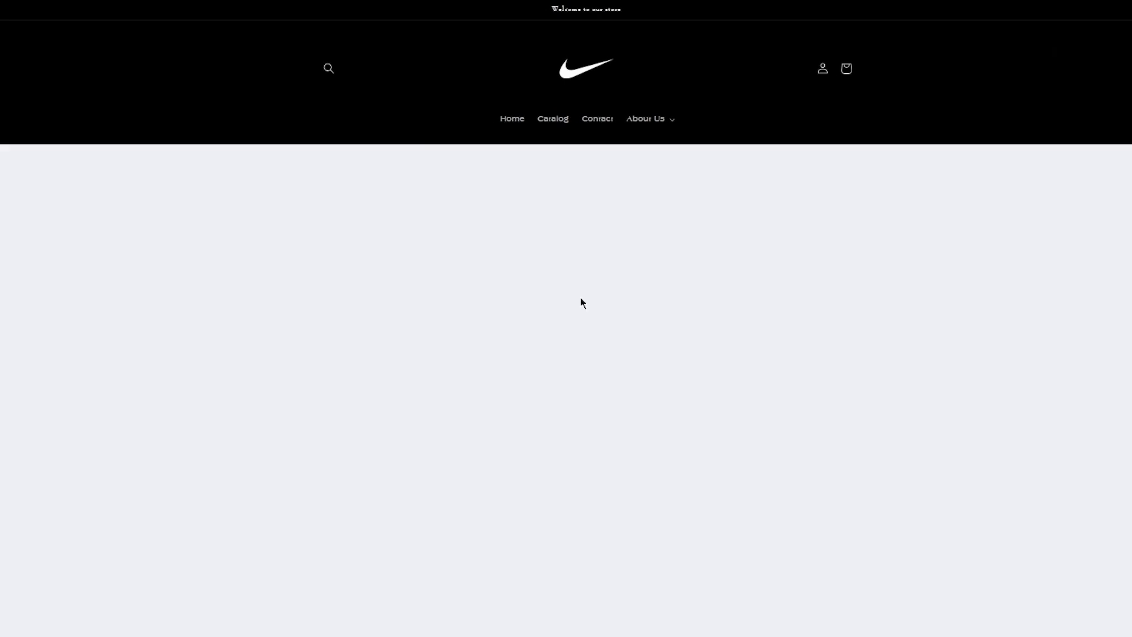
pyautogui.scroll(-2, 582, 304)
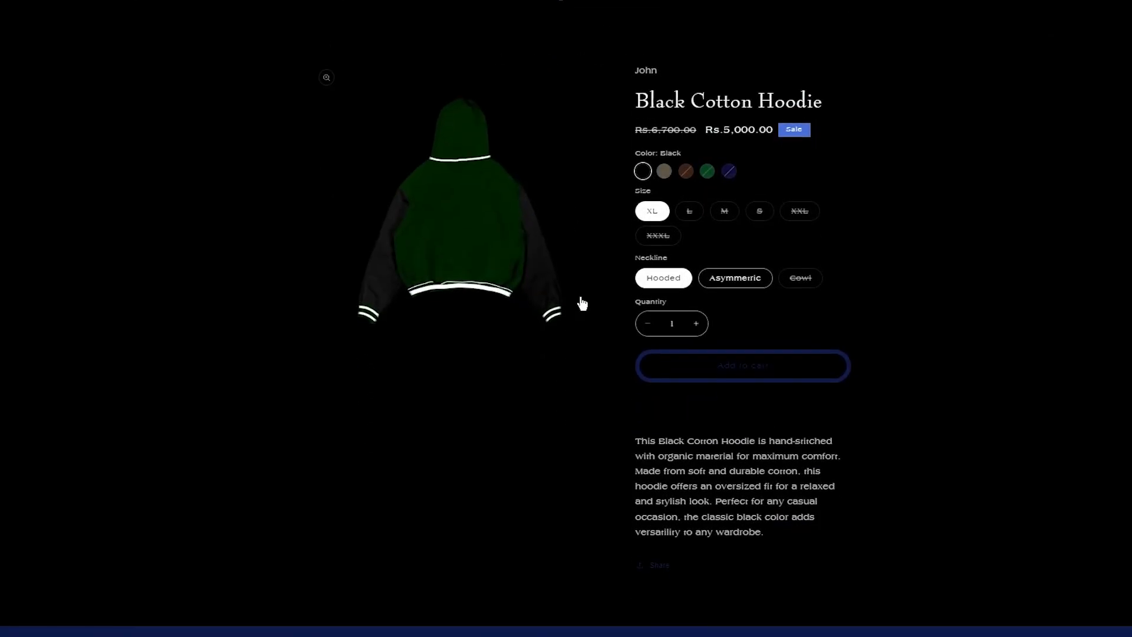
# - Choose the Black colour and Asymmetric neckline variant of the hoodie
pyautogui.click(667, 171)
pyautogui.click(644, 171)
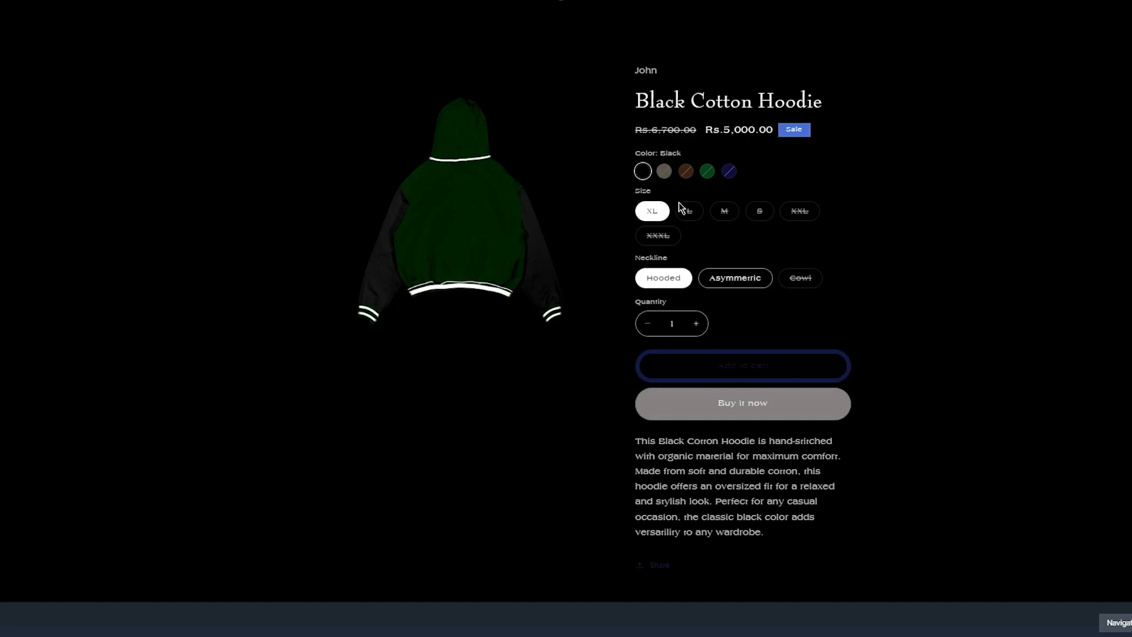
pyautogui.click(733, 282)
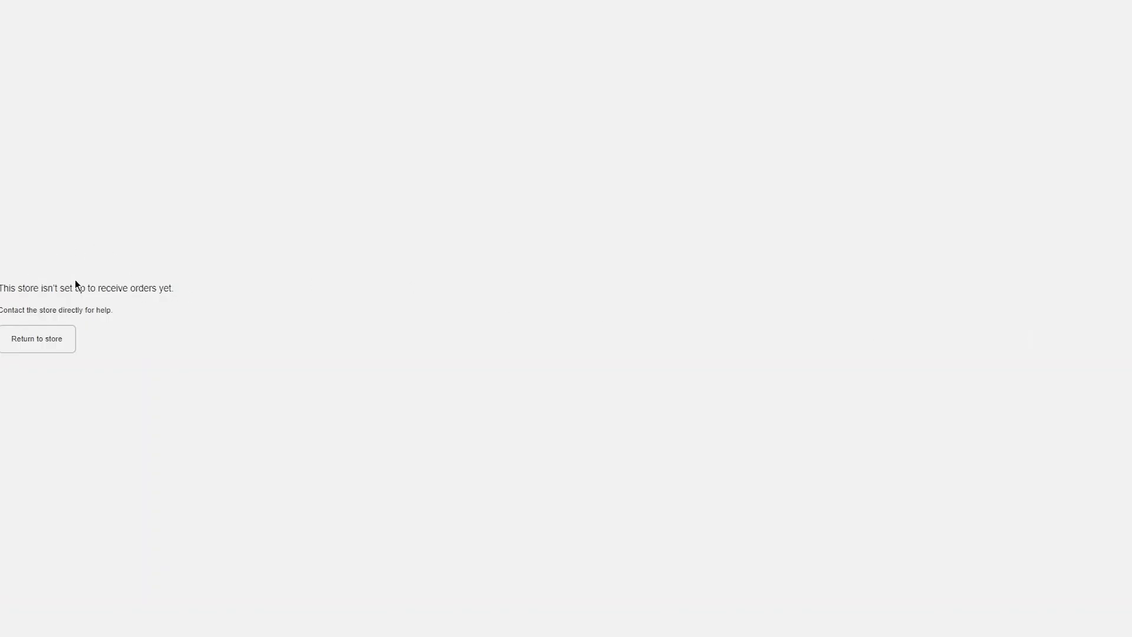
pyautogui.hotkey('ctrl', 'a')
# - Open the store's domain settings
pyautogui.click(346, 290)
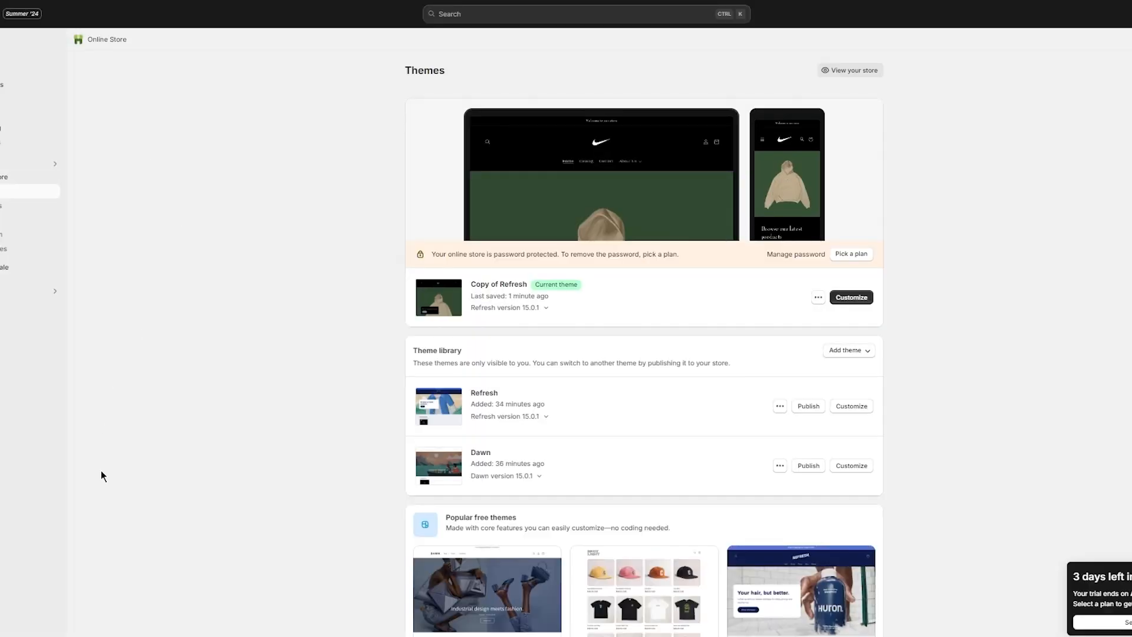
pyautogui.click(1, 629)
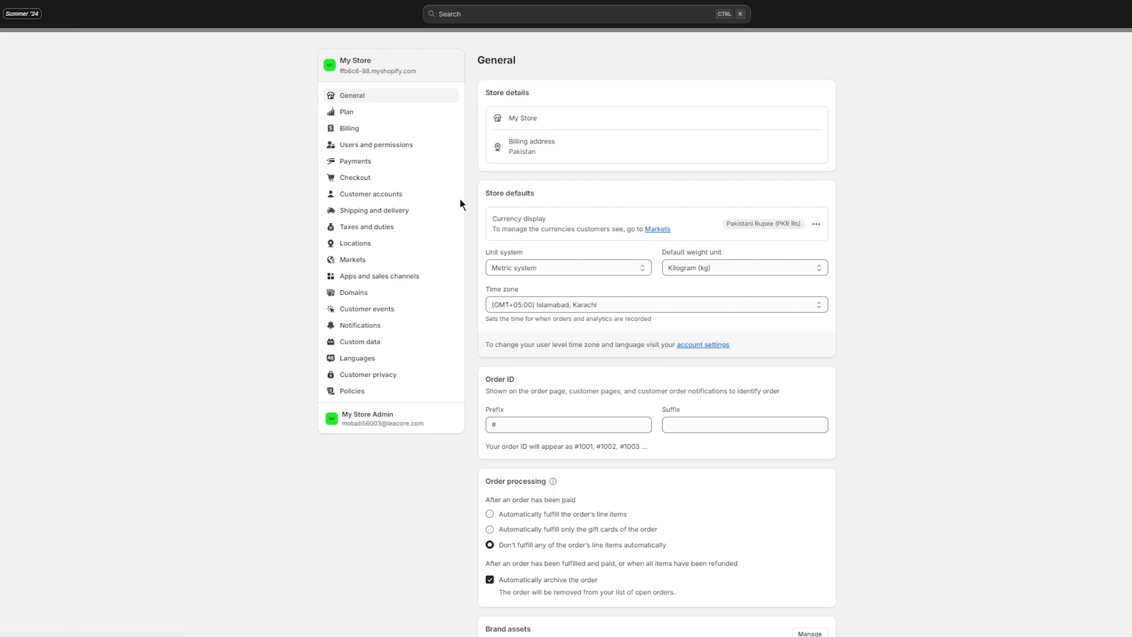
pyautogui.click(372, 298)
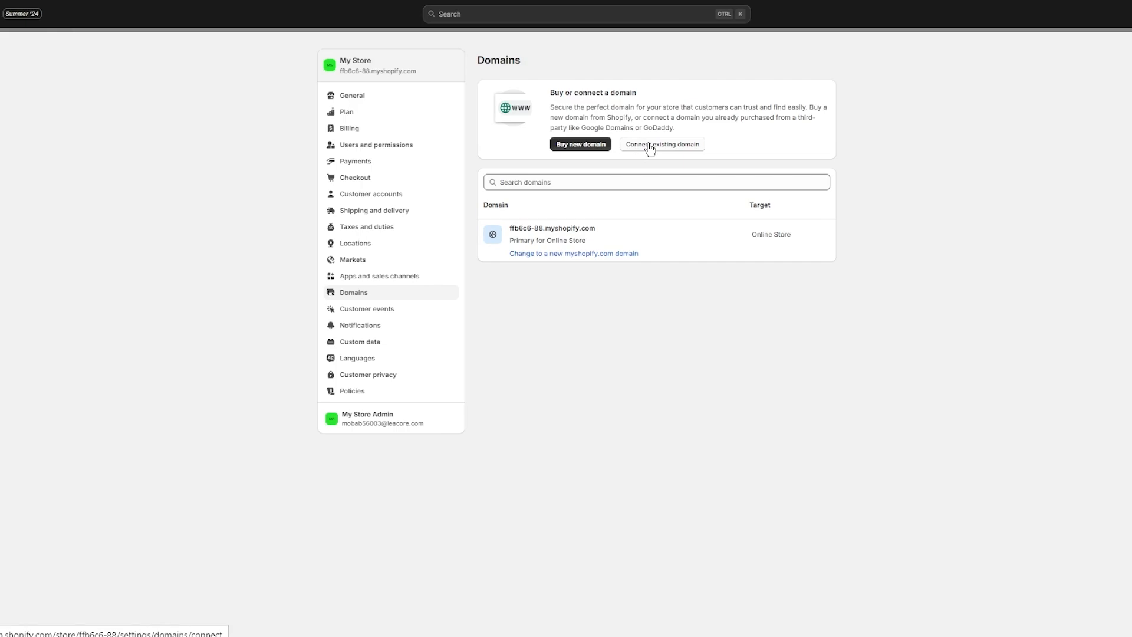
# - Try 'jhkjhgug' as a new domain, then switch to connecting an existing domain
pyautogui.click(581, 146)
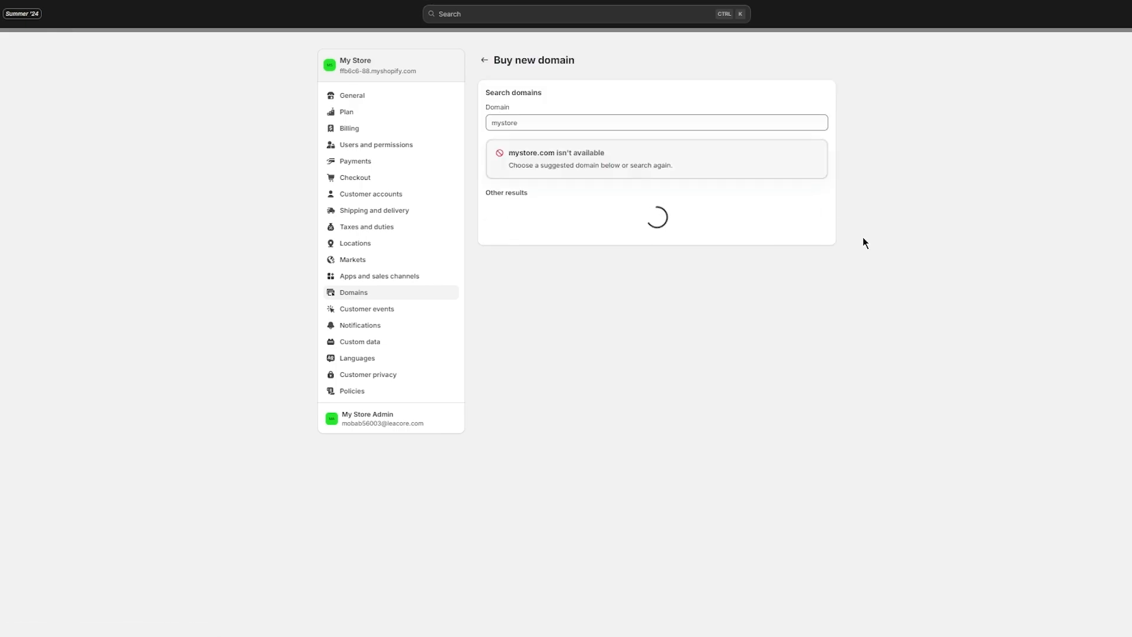
pyautogui.doubleClick(594, 124)
pyautogui.write('jhkjhgug')
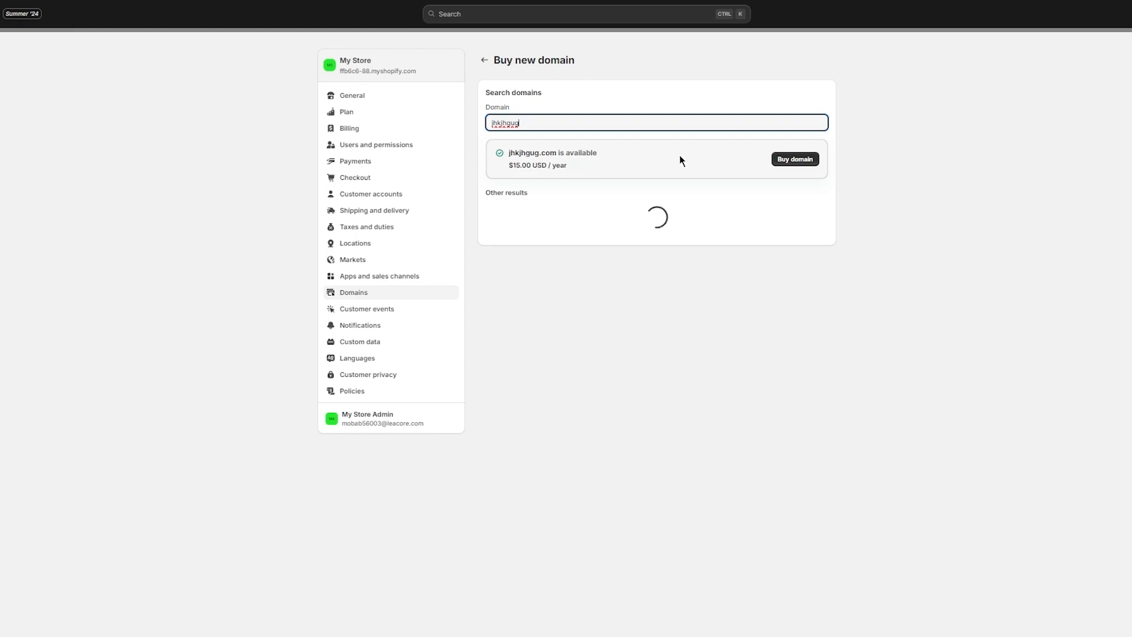
pyautogui.click(484, 60)
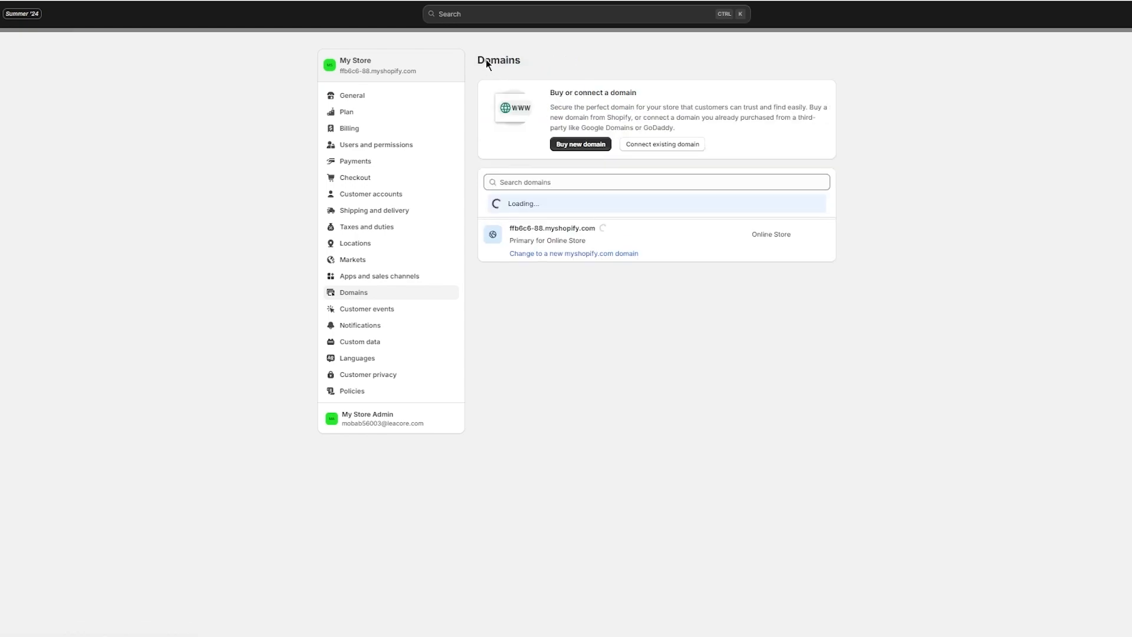
pyautogui.click(650, 146)
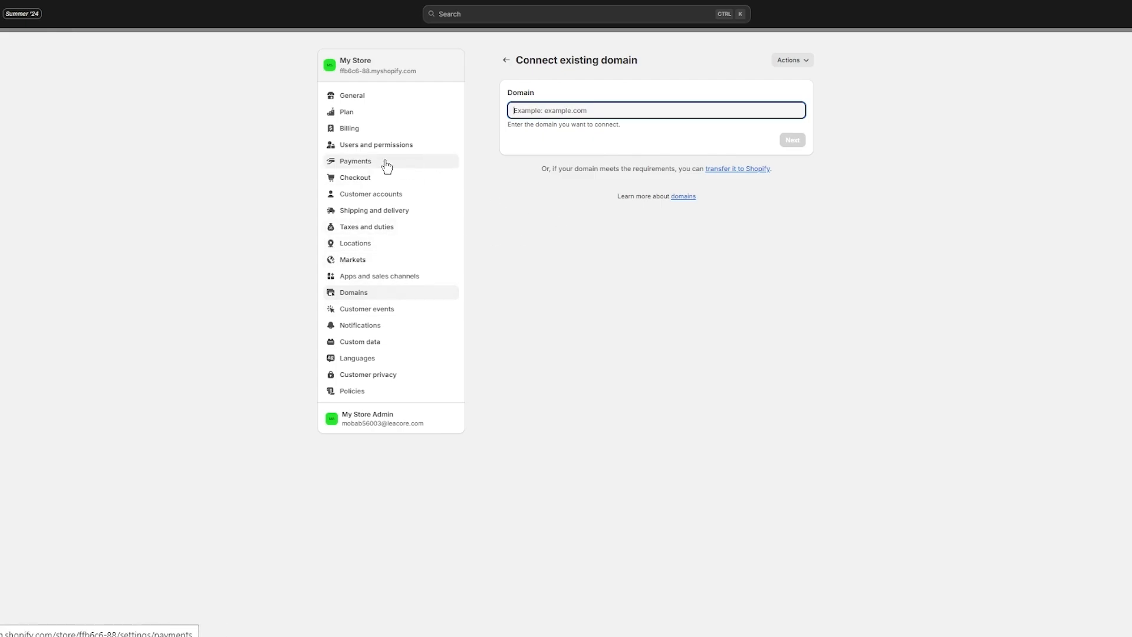
# - Browse the third-party payment providers in Payments settings
pyautogui.click(356, 161)
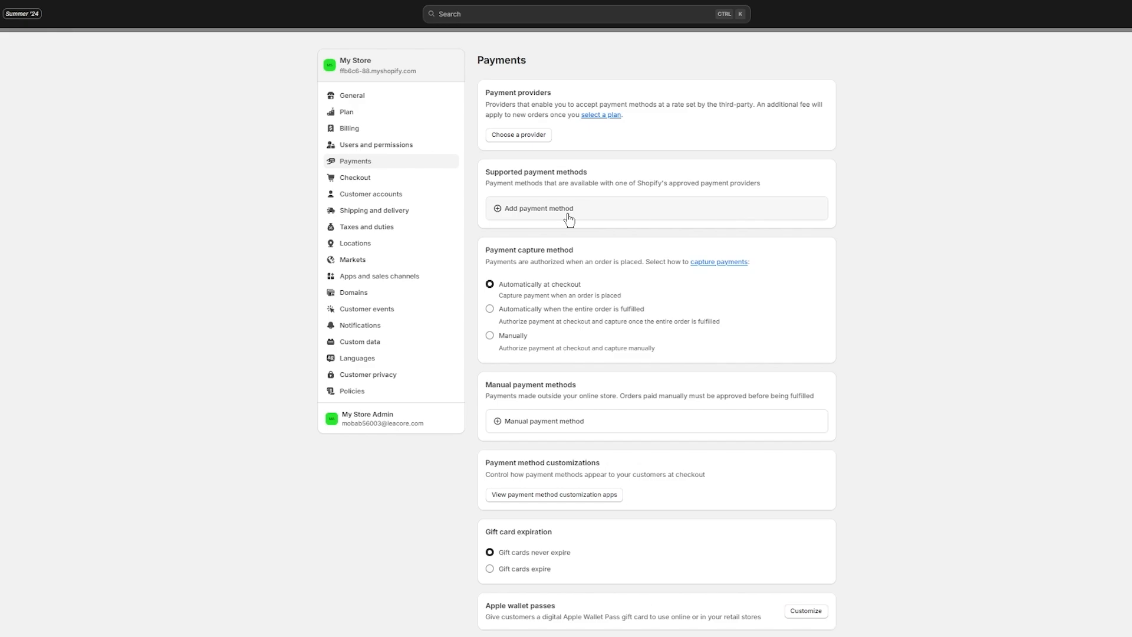
pyautogui.click(518, 141)
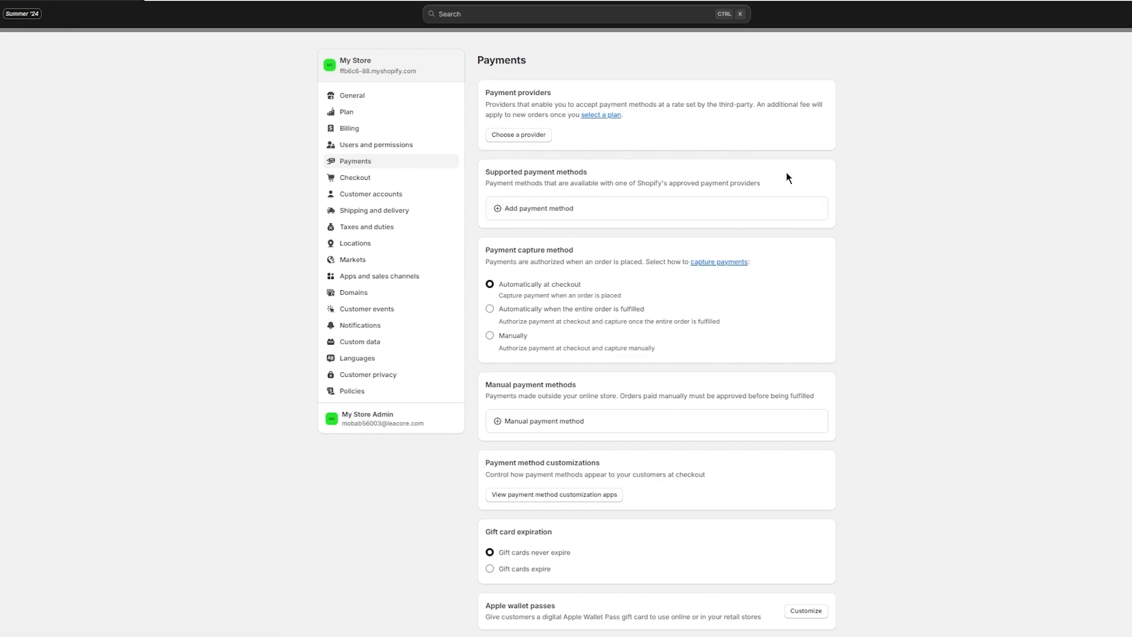
pyautogui.scroll(-5, 770, 316)
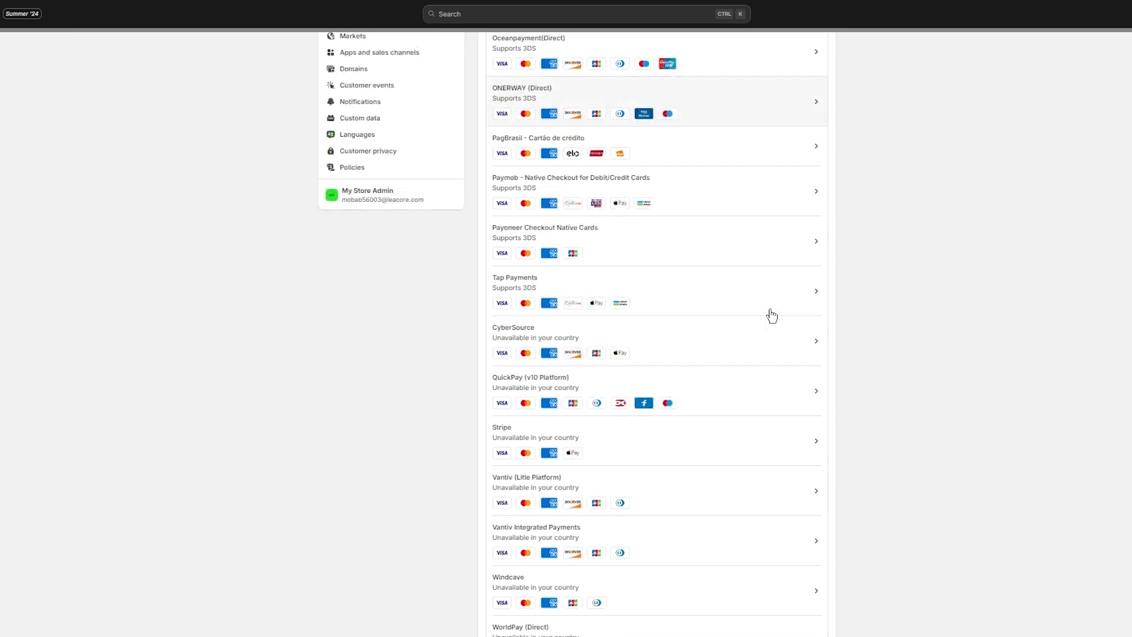
pyautogui.scroll(5, 772, 316)
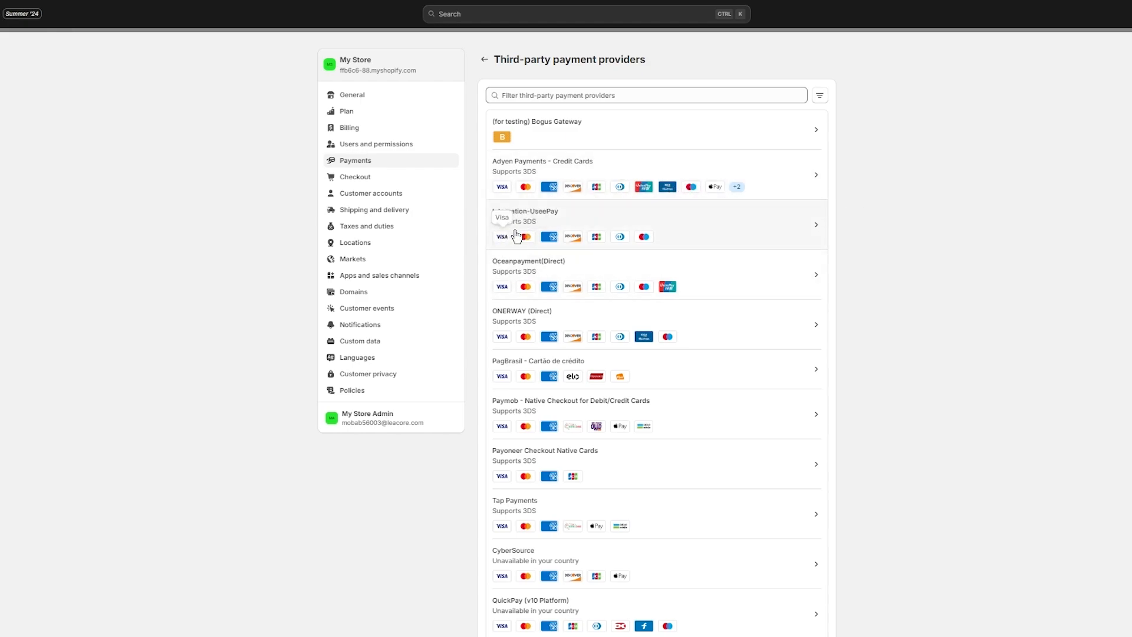
pyautogui.scroll(-6, 572, 231)
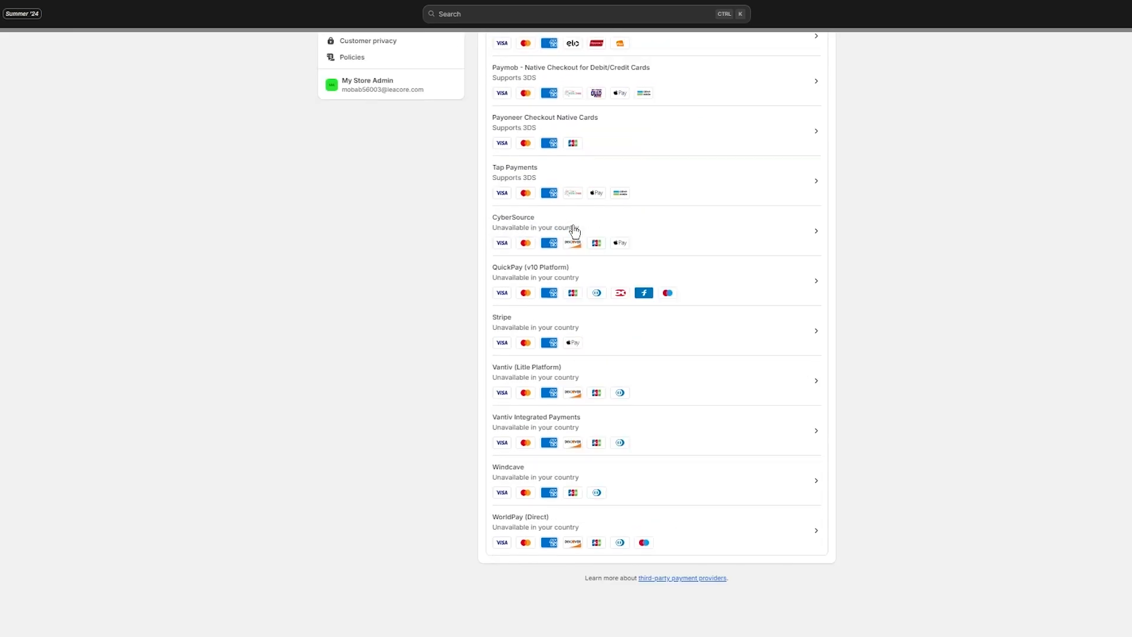
pyautogui.scroll(6, 572, 232)
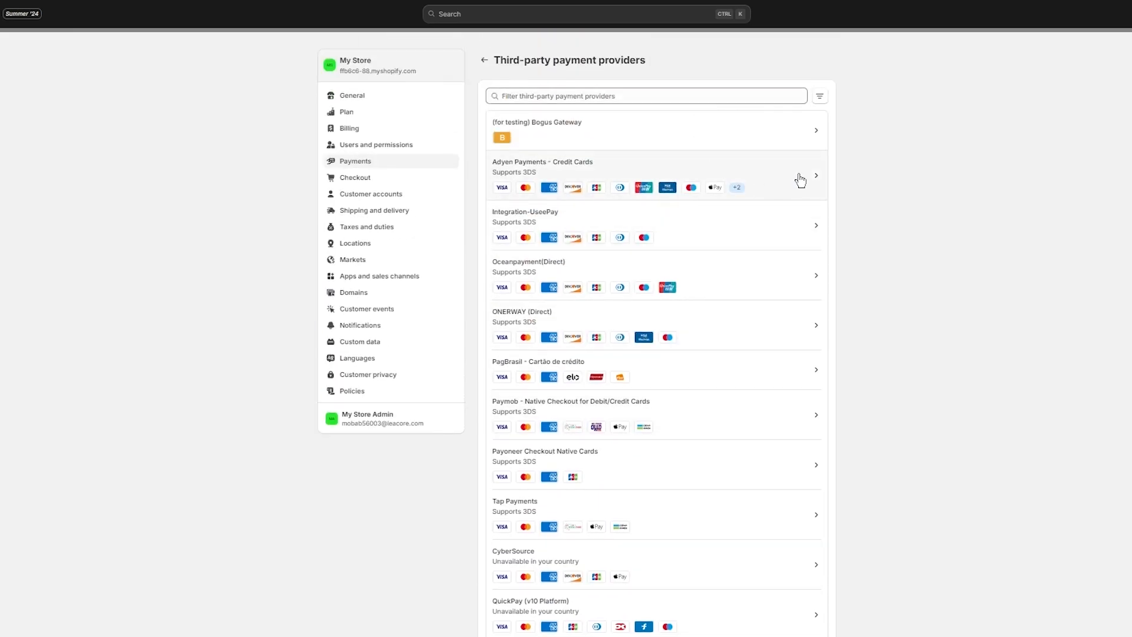
# - Inspect Bogus Gateway and Adyen without activating either, then close Settings
pyautogui.click(790, 136)
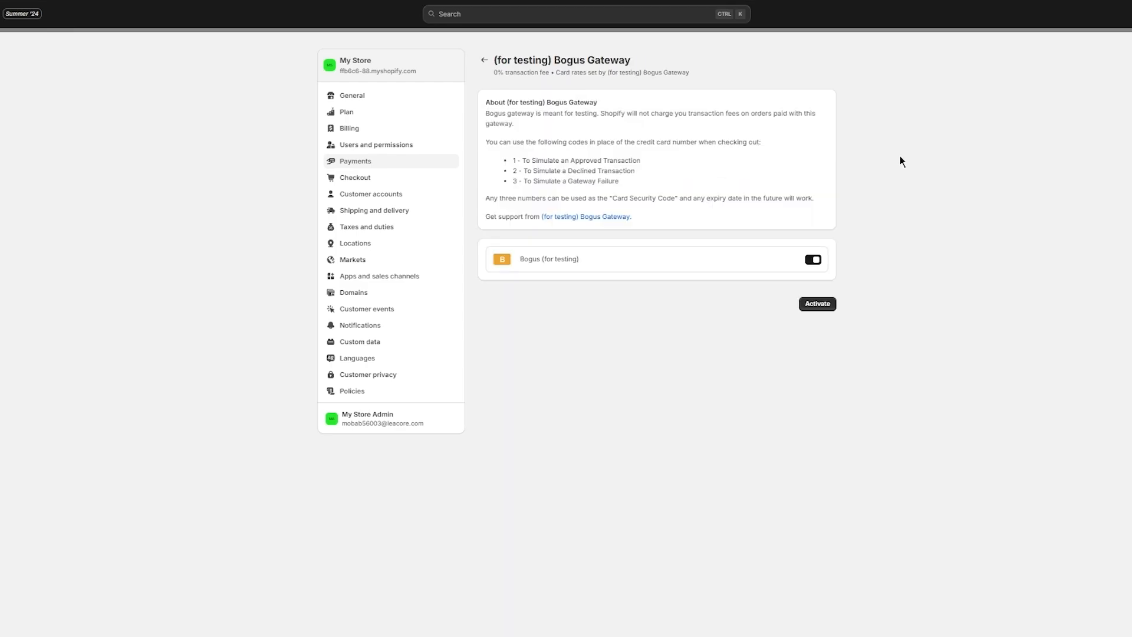
pyautogui.click(484, 60)
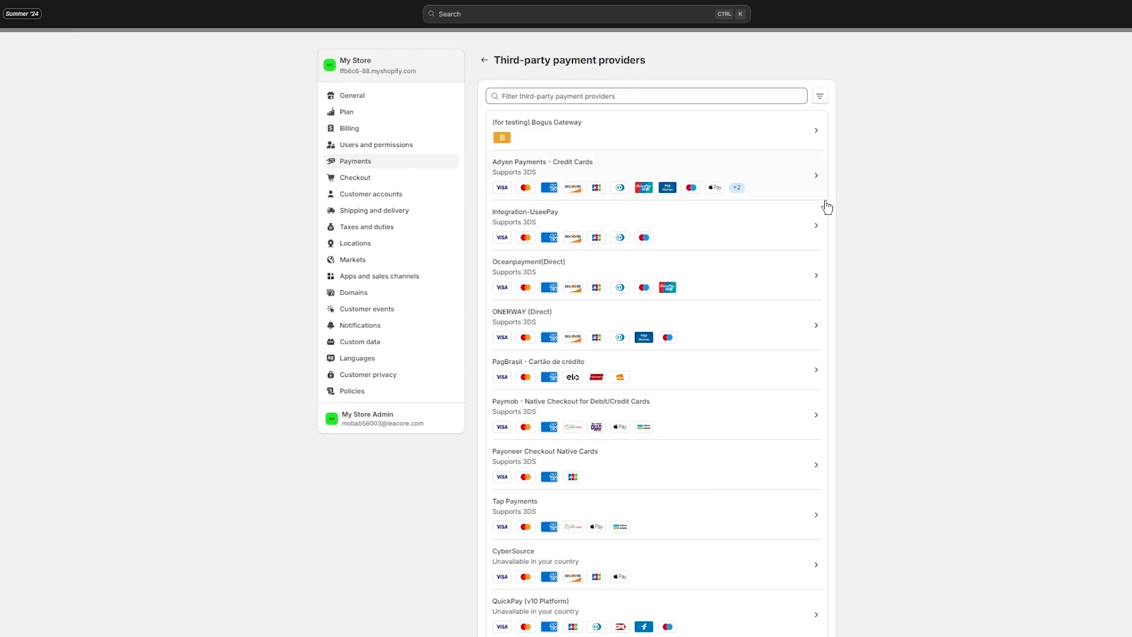
pyautogui.click(777, 171)
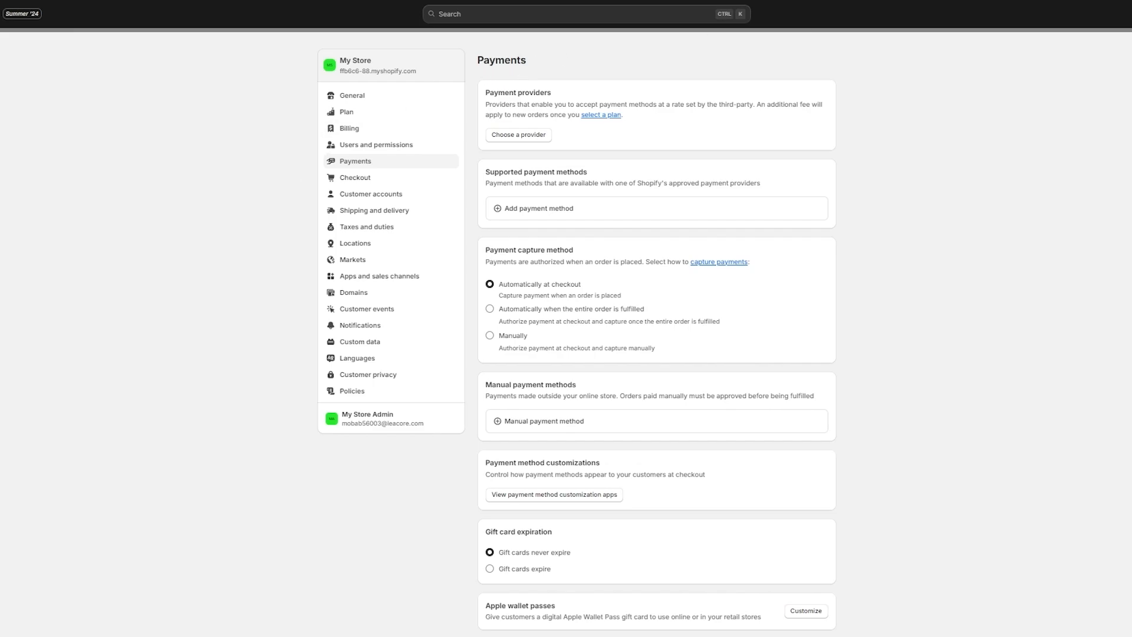
pyautogui.press('Escape')
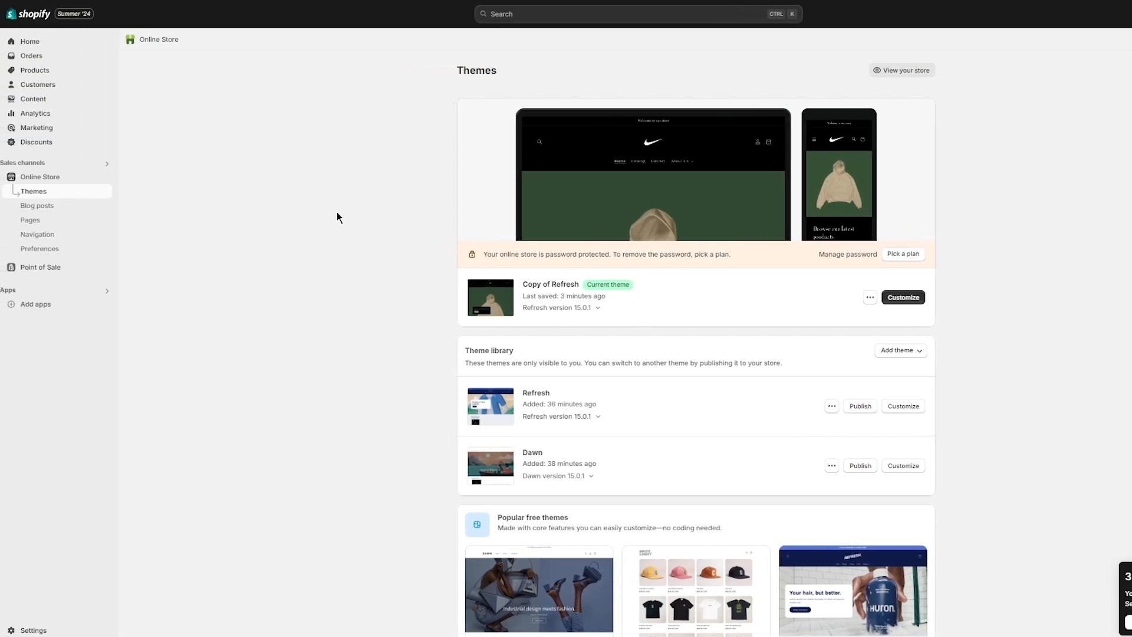
# - Set the homepage title to the apparel store's name and save
pyautogui.click(48, 249)
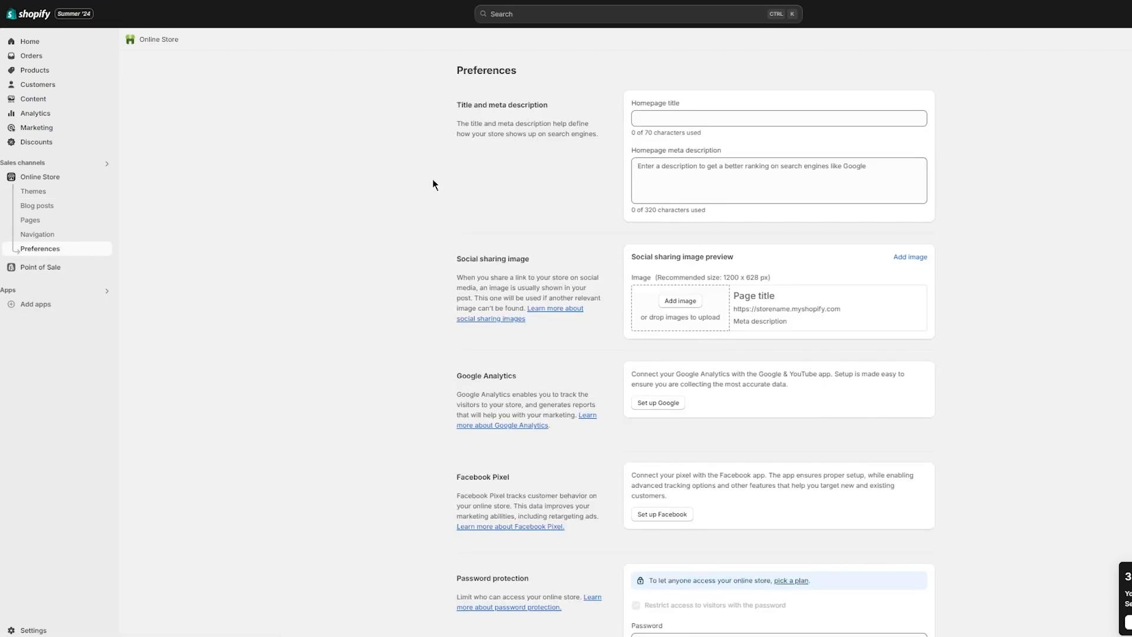
pyautogui.click(633, 116)
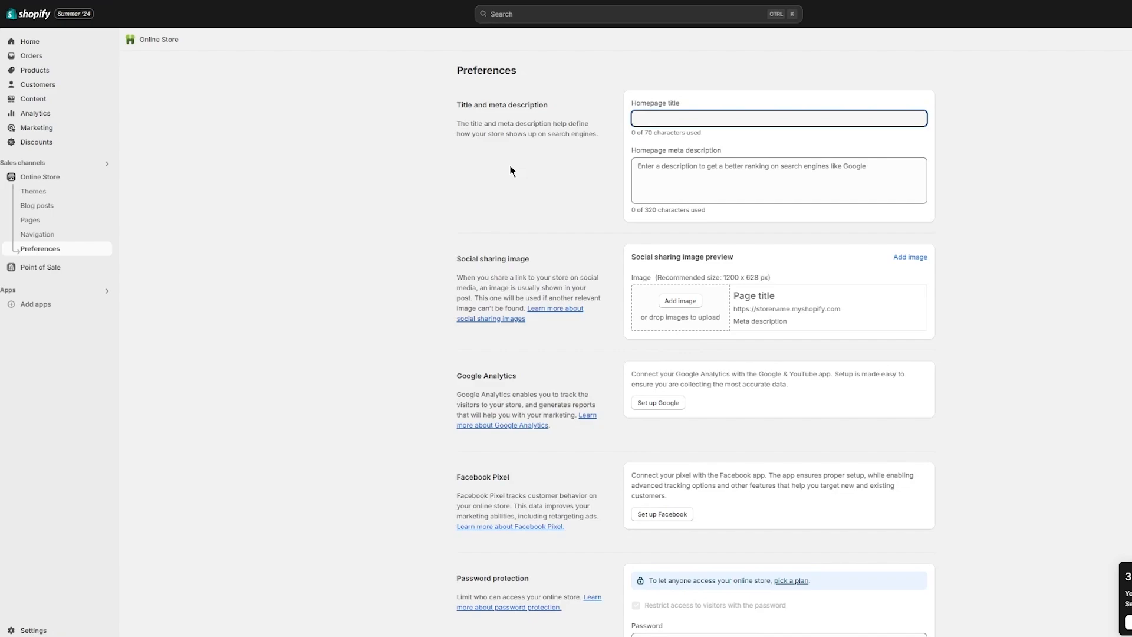
pyautogui.write('Jo')
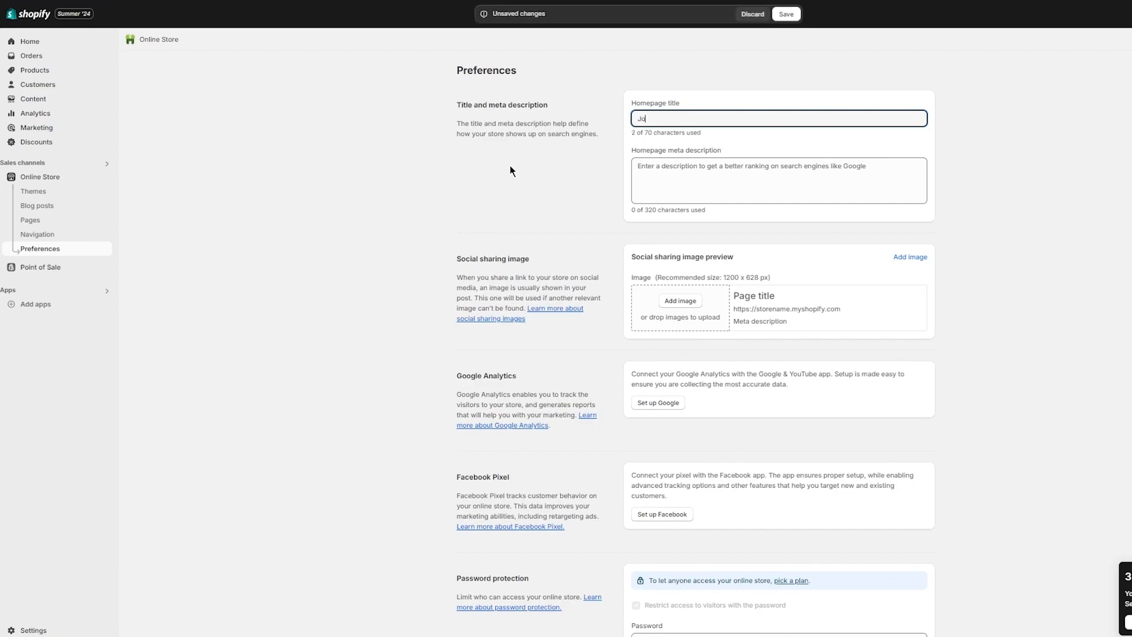
pyautogui.write("hn's Apparel")
pyautogui.click(673, 186)
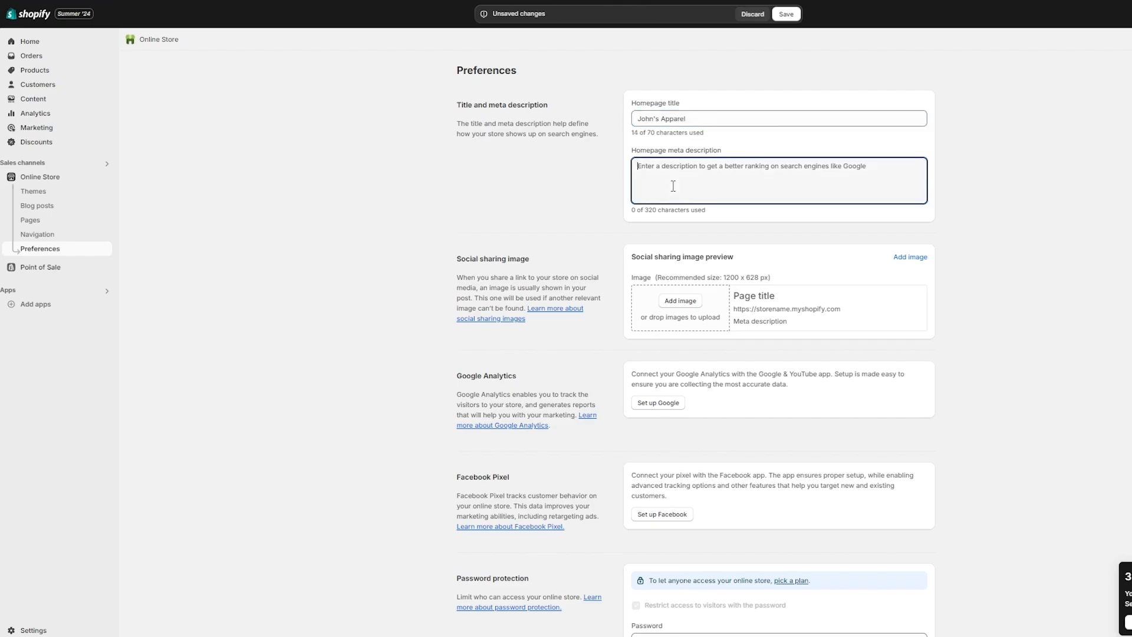
pyautogui.click(779, 15)
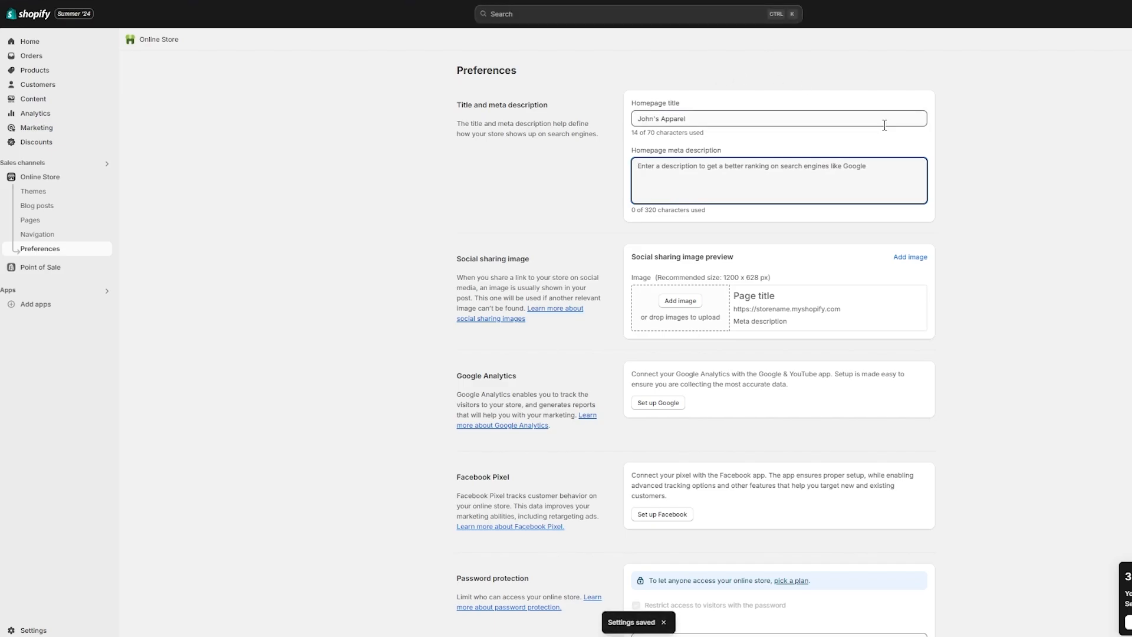
# - Review the remaining social sharing, analytics, password and spam protection preferences
pyautogui.scroll(-1, 822, 145)
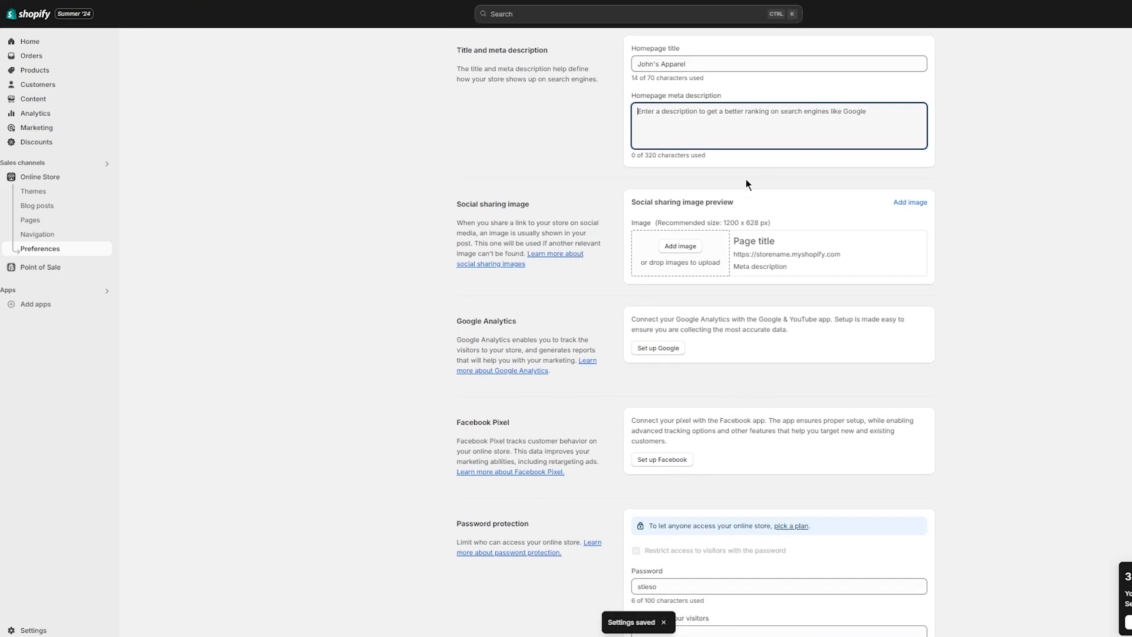
pyautogui.scroll(-1, 543, 182)
pyautogui.scroll(2, 544, 182)
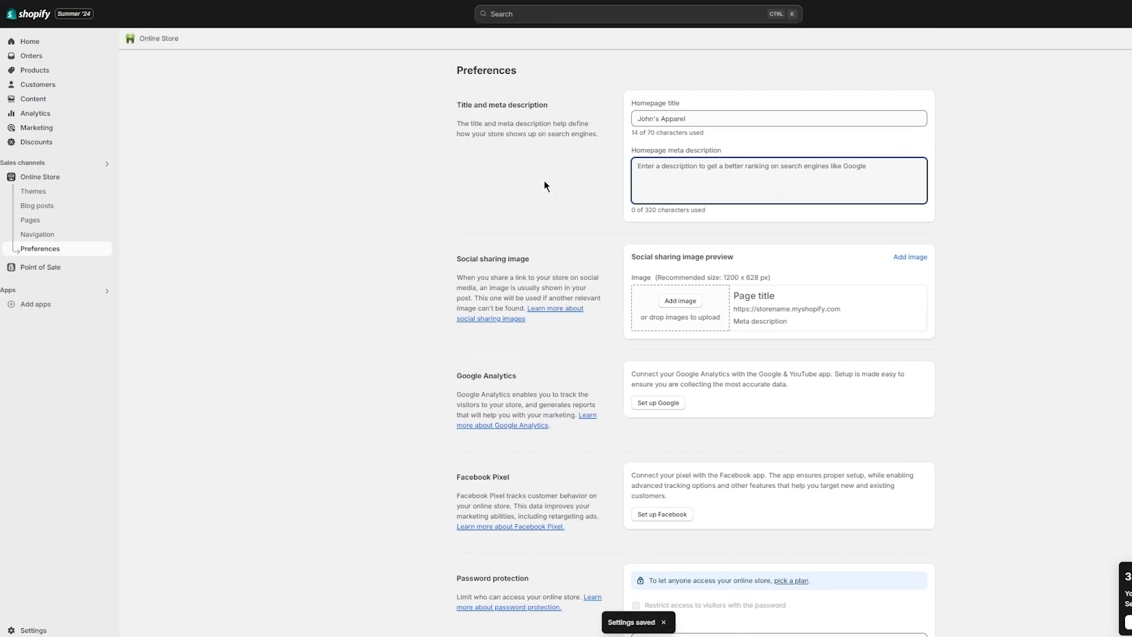
pyautogui.click(684, 119)
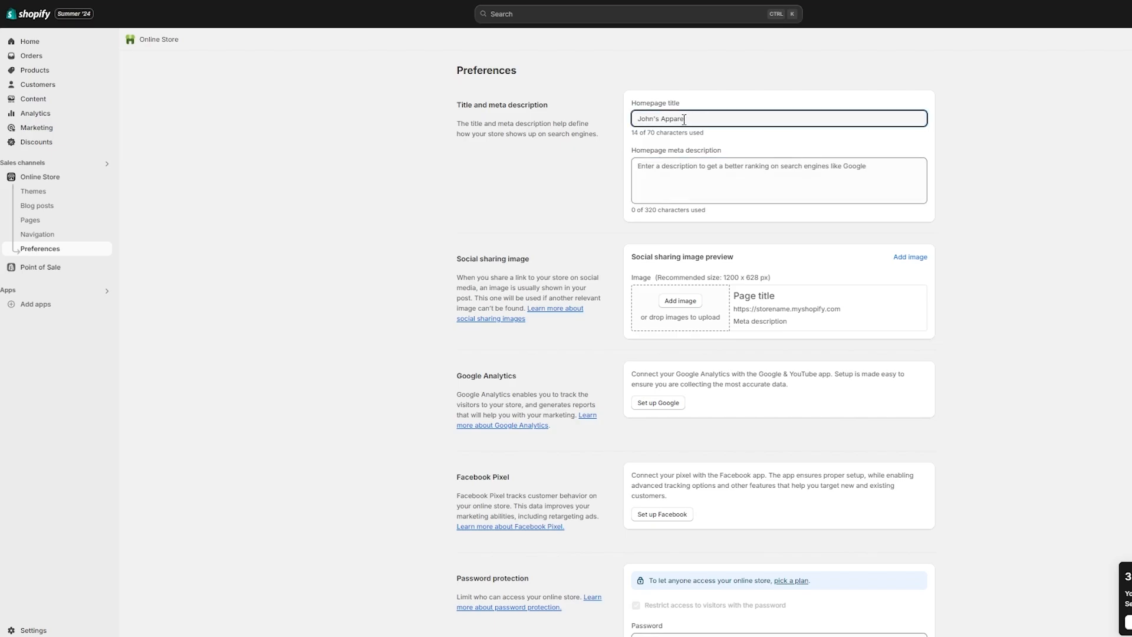
pyautogui.scroll(-4, 851, 307)
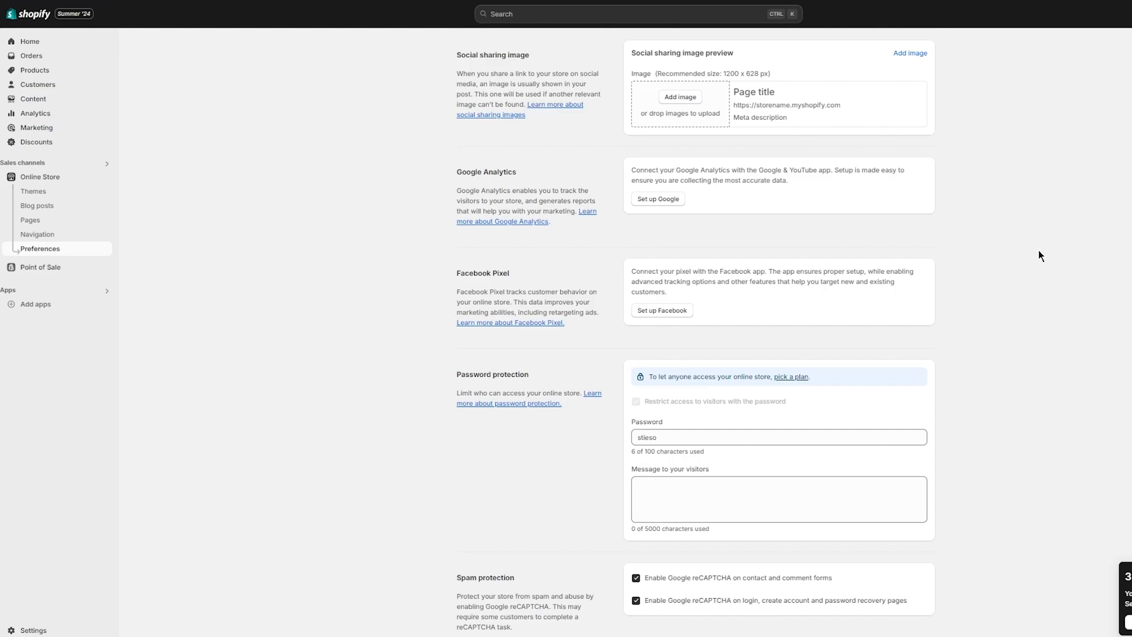
pyautogui.scroll(-1, 1040, 256)
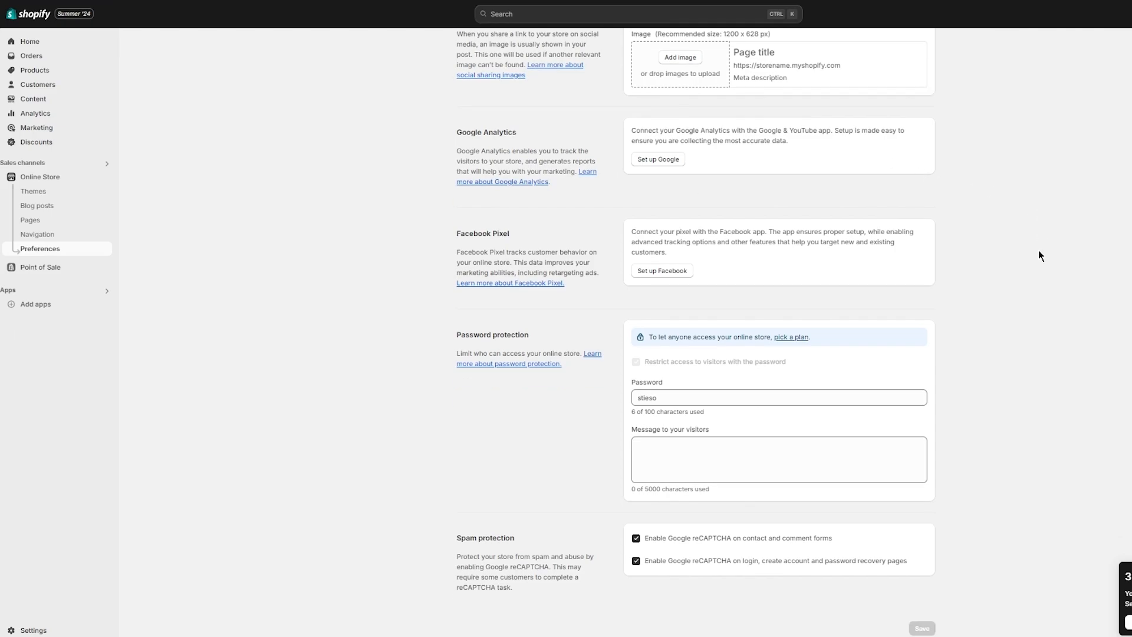
pyautogui.scroll(5, 1006, 93)
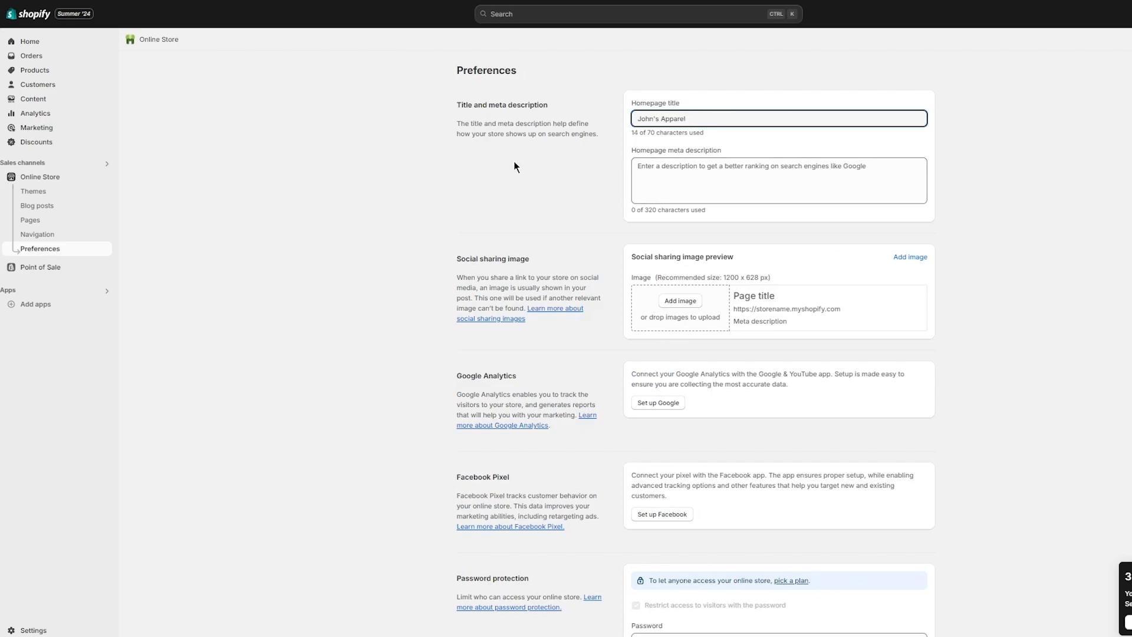
pyautogui.scroll(-4, 578, 179)
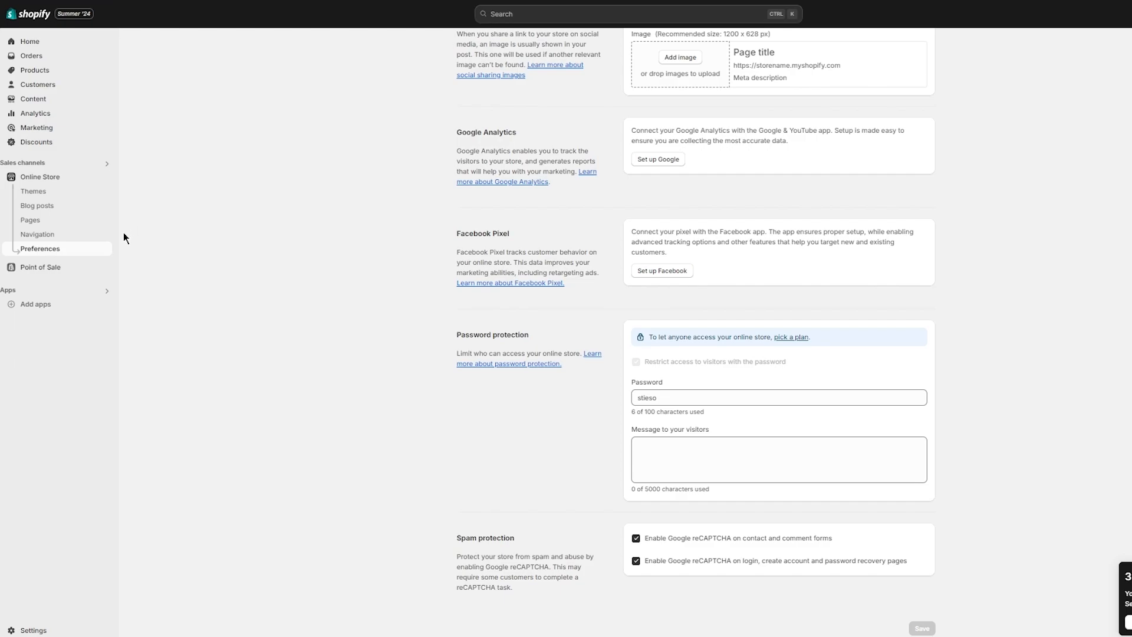
# - Open the Shopify App Store and find CJdropshipping under Finding products recommendations
pyautogui.click(84, 289)
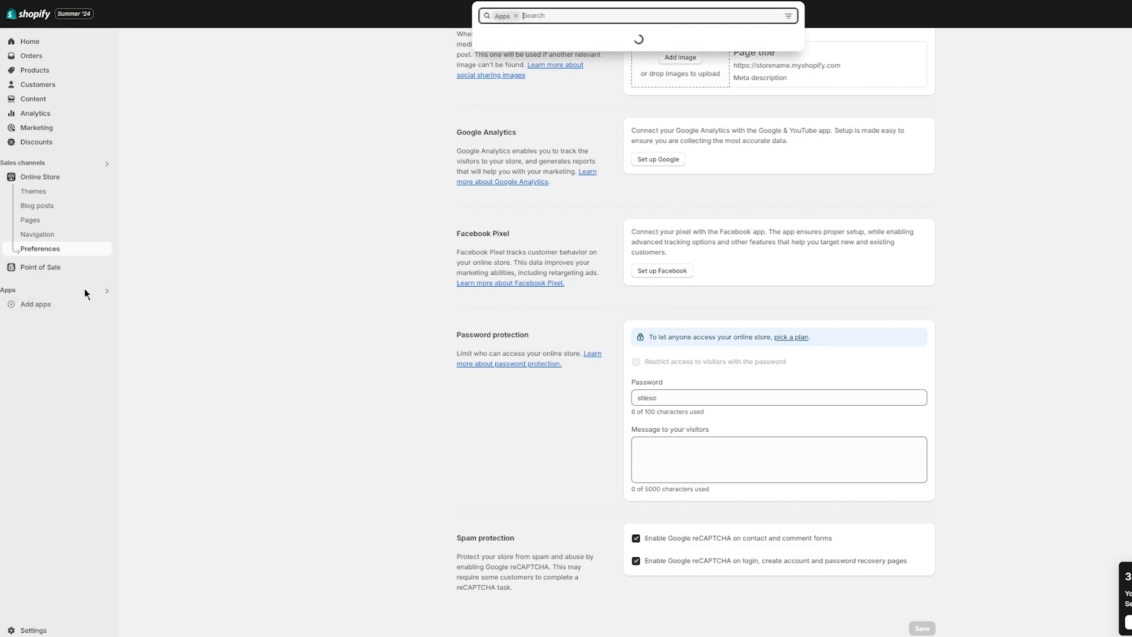
pyautogui.click(296, 230)
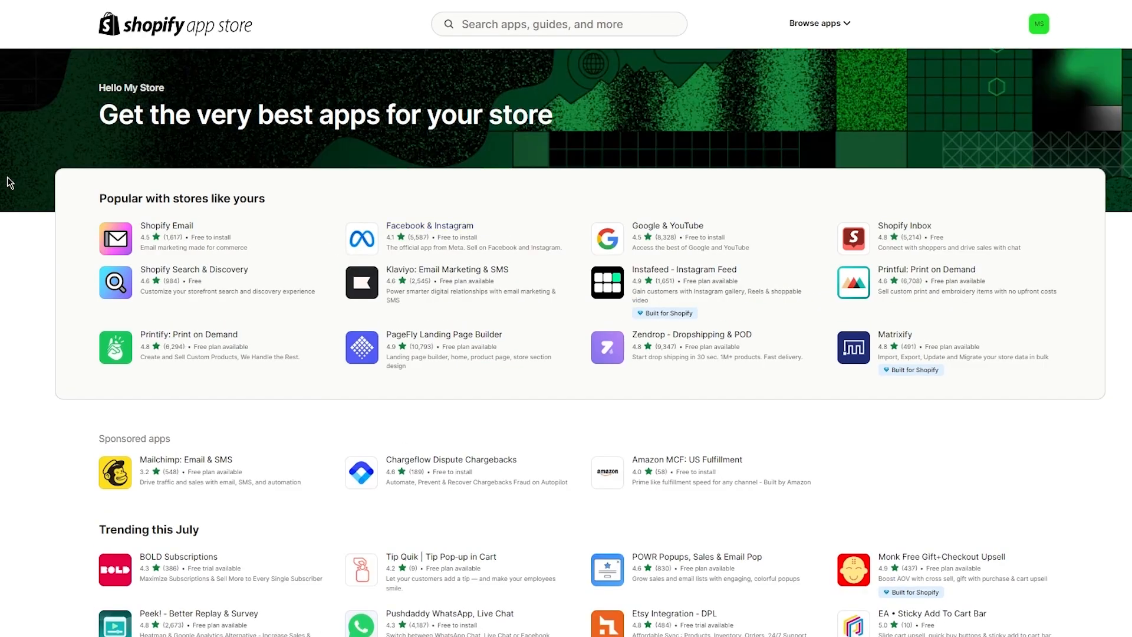
pyautogui.scroll(-1, 10, 346)
pyautogui.scroll(-4, 12, 351)
pyautogui.scroll(3, 36, 238)
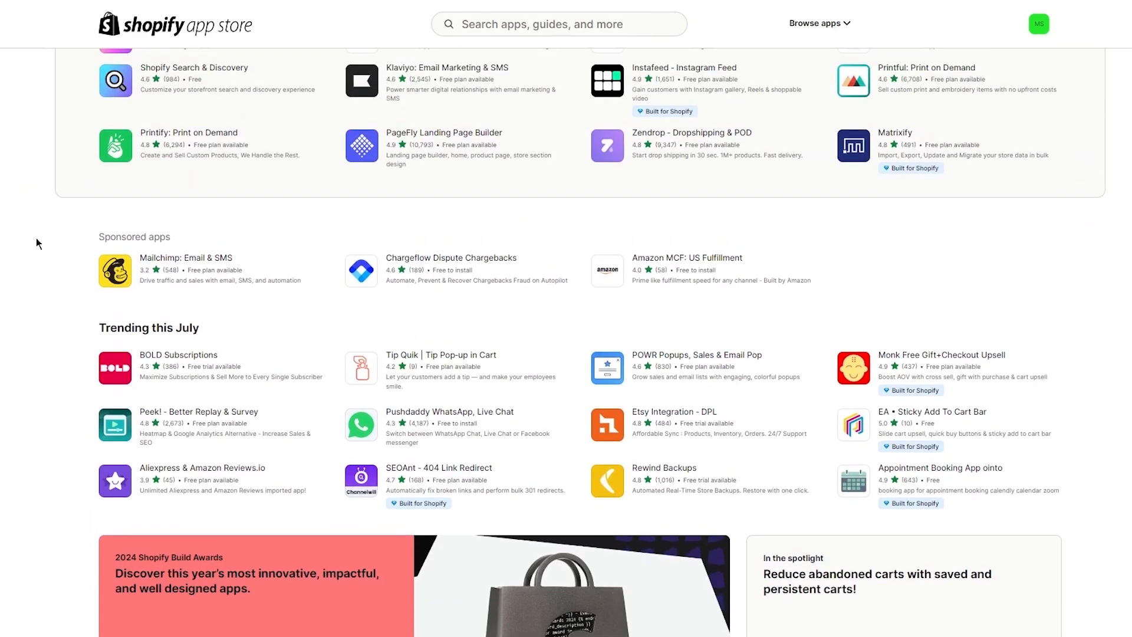
pyautogui.scroll(-4, 57, 373)
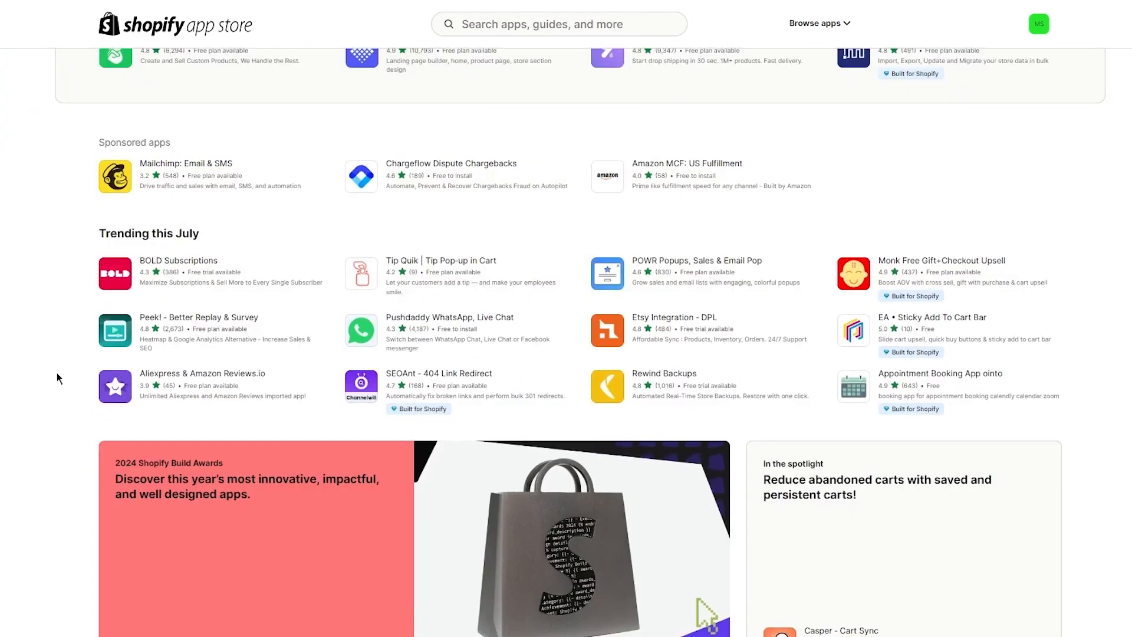
pyautogui.scroll(-12, 65, 214)
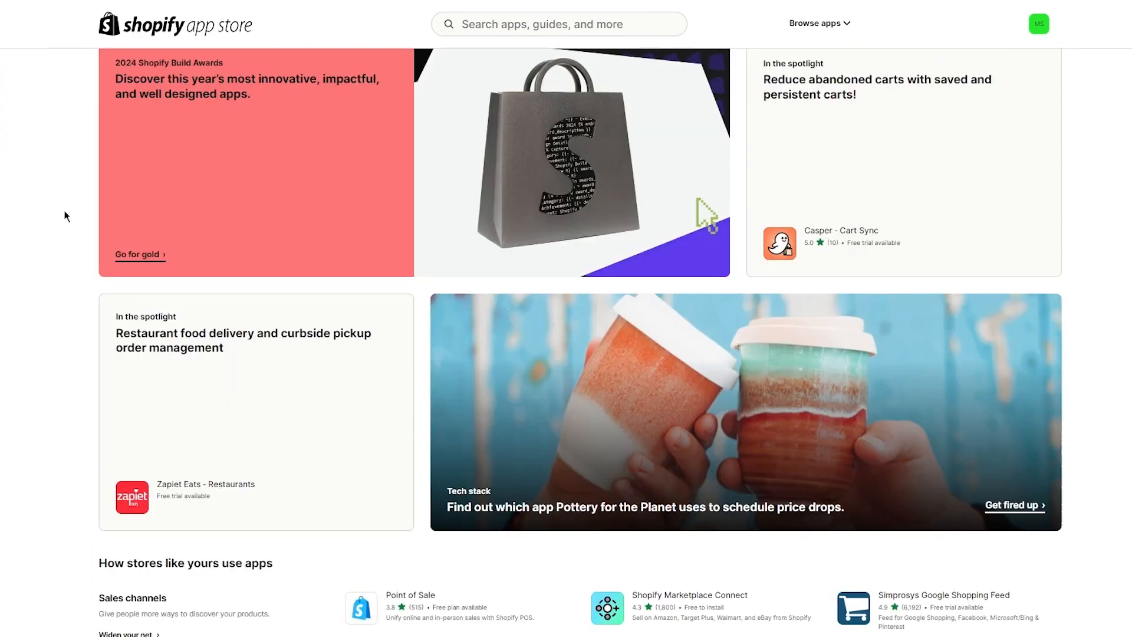
pyautogui.scroll(15, 66, 216)
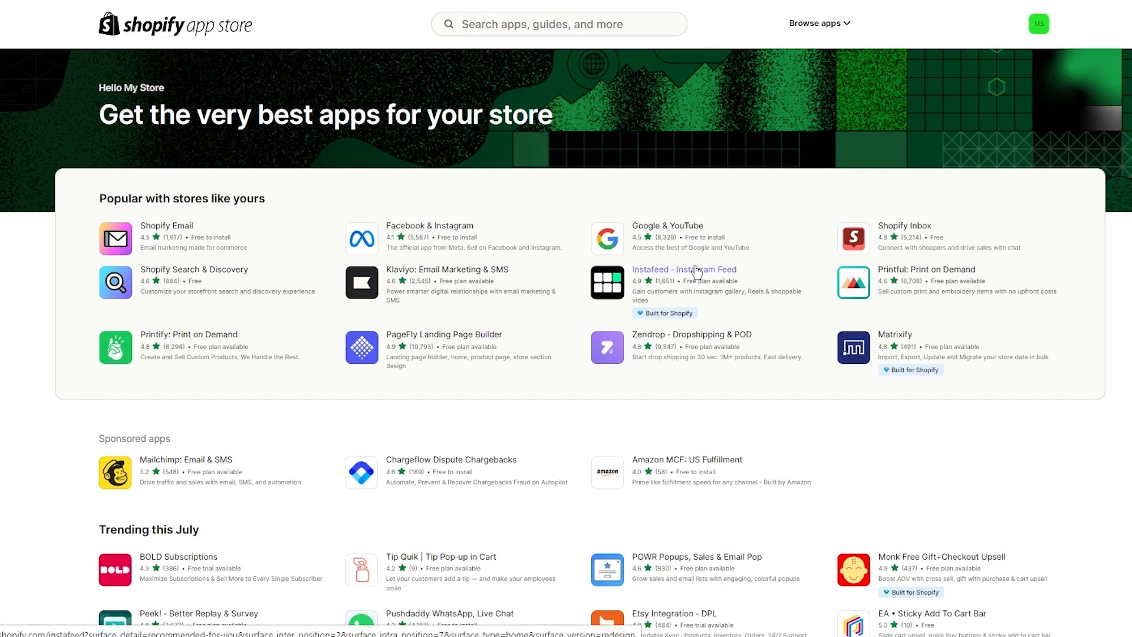
pyautogui.scroll(-12, 1129, 287)
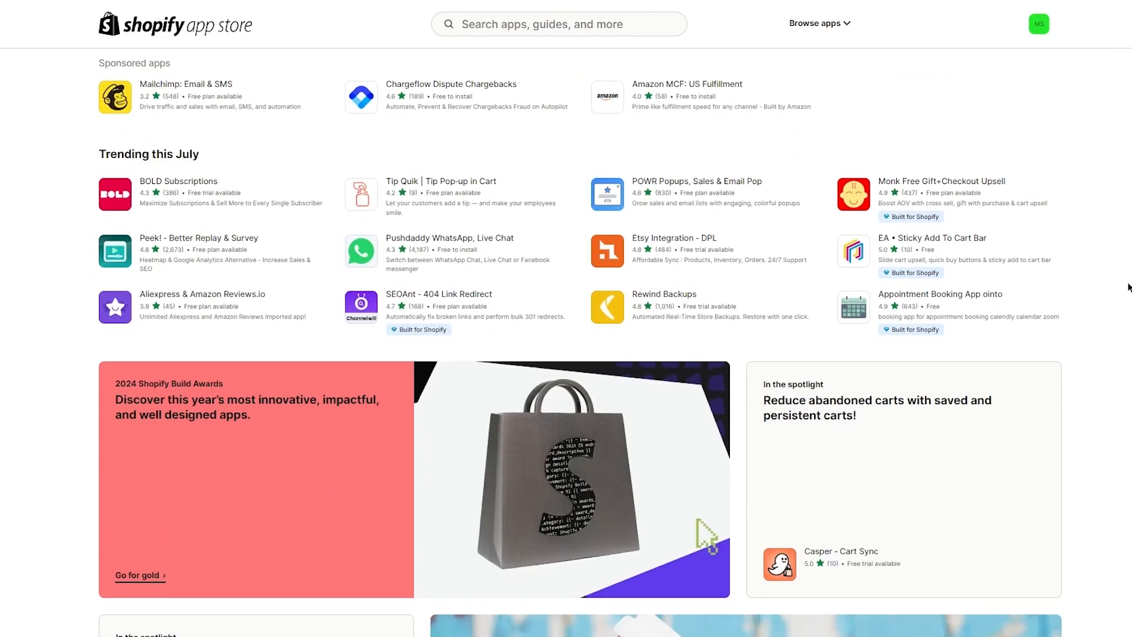
pyautogui.scroll(12, 1129, 288)
pyautogui.scroll(-3, 1129, 287)
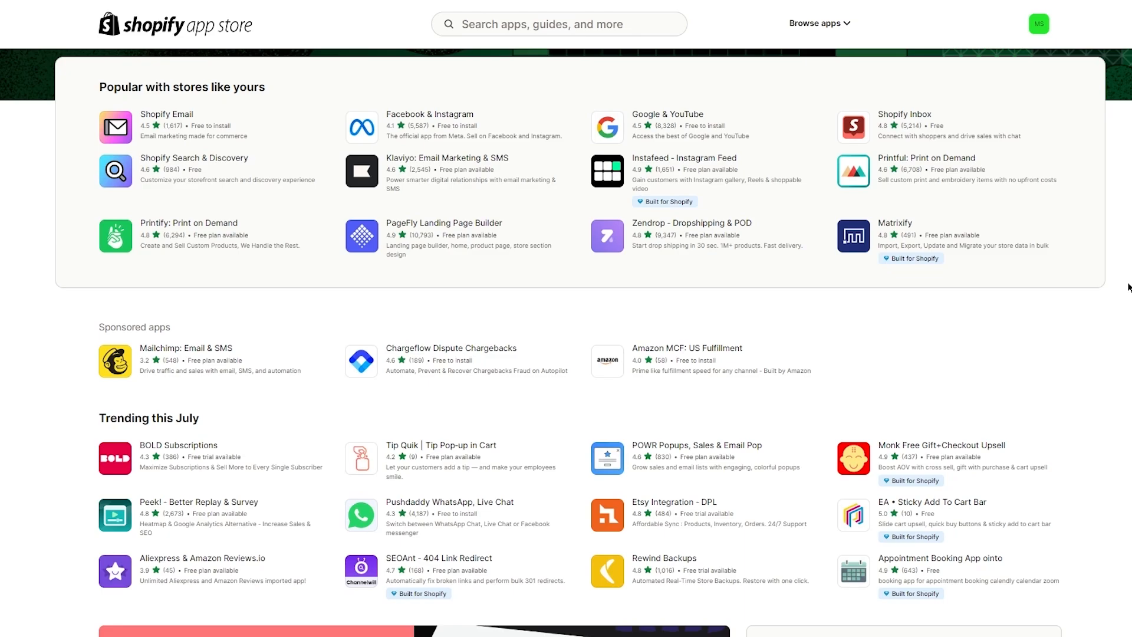
pyautogui.scroll(-15, 1129, 287)
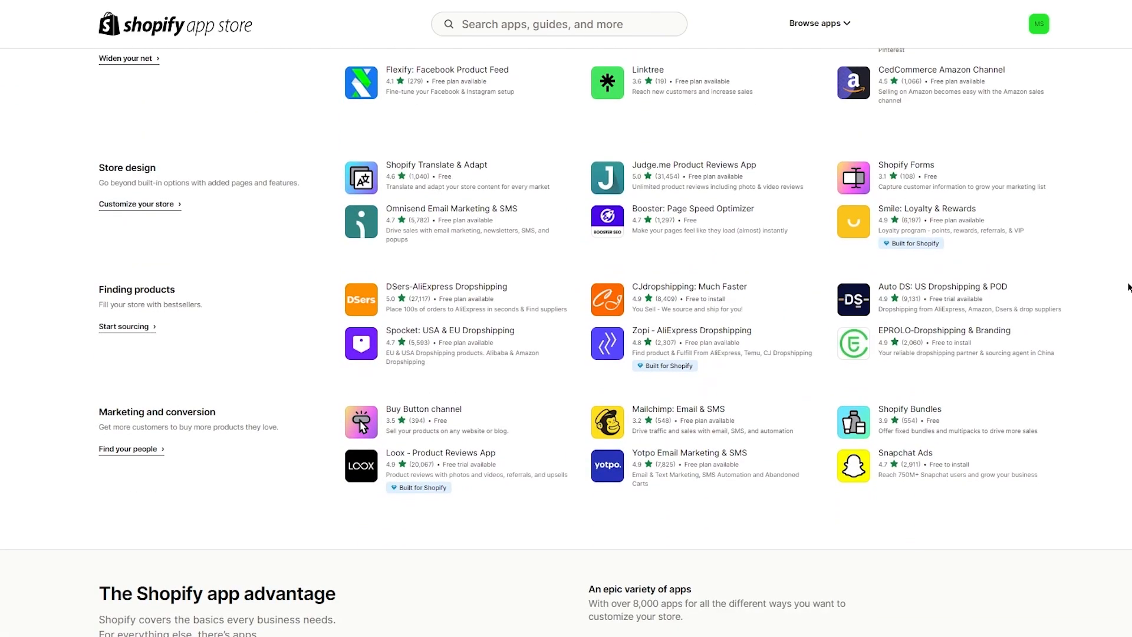
pyautogui.scroll(1, 1129, 287)
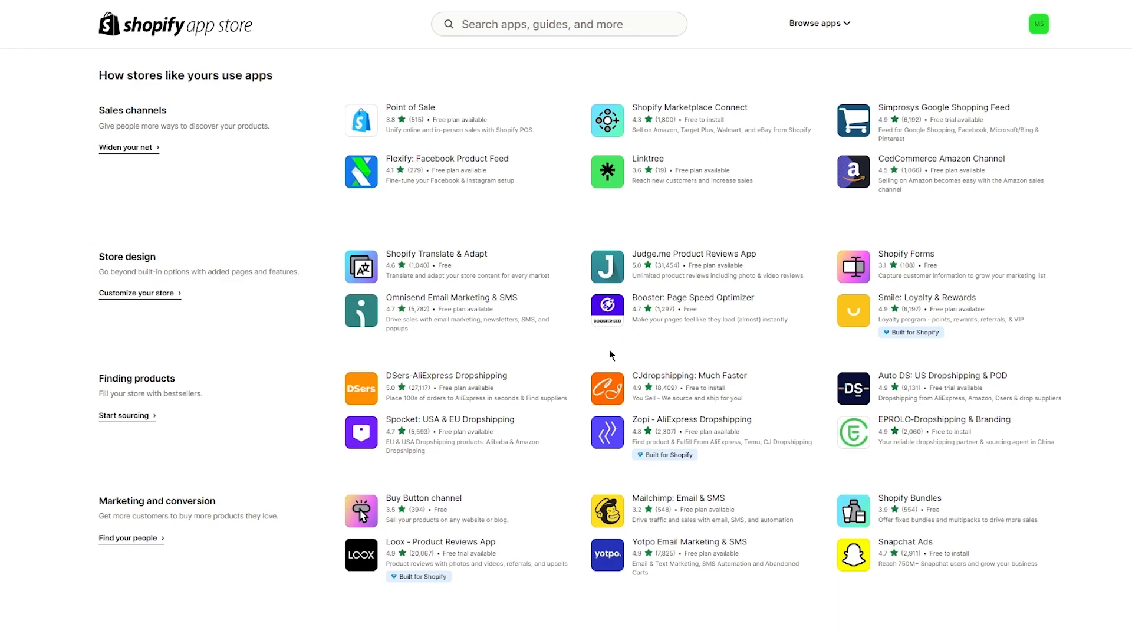
# - Install CJdropshipping: Much Faster from the App Store and approve its data-access permissions
pyautogui.click(695, 378)
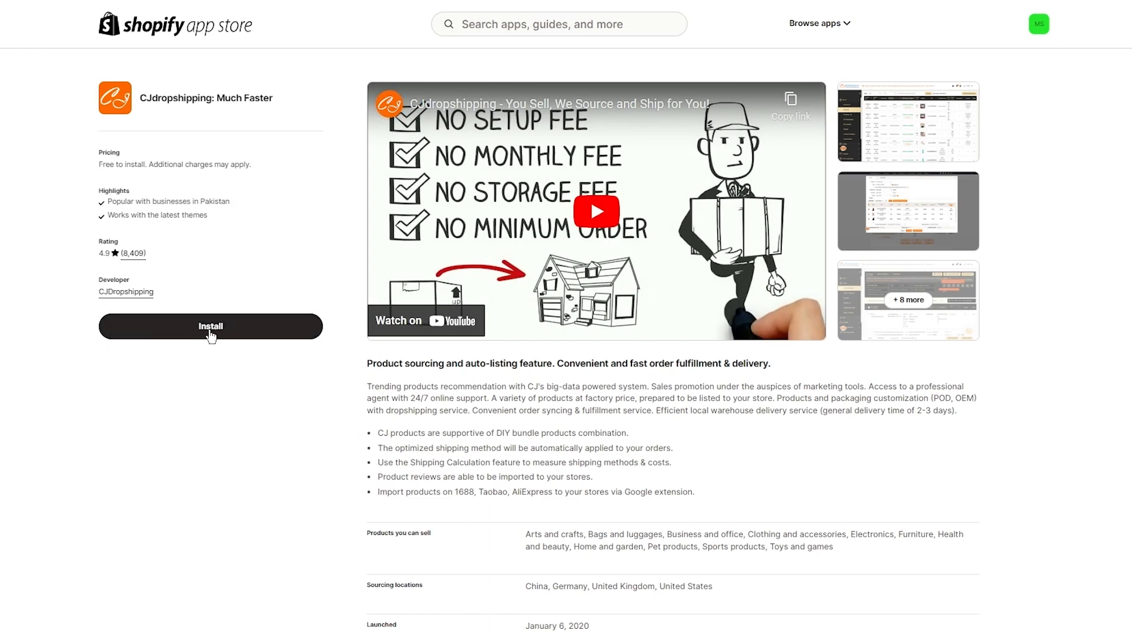
pyautogui.click(211, 335)
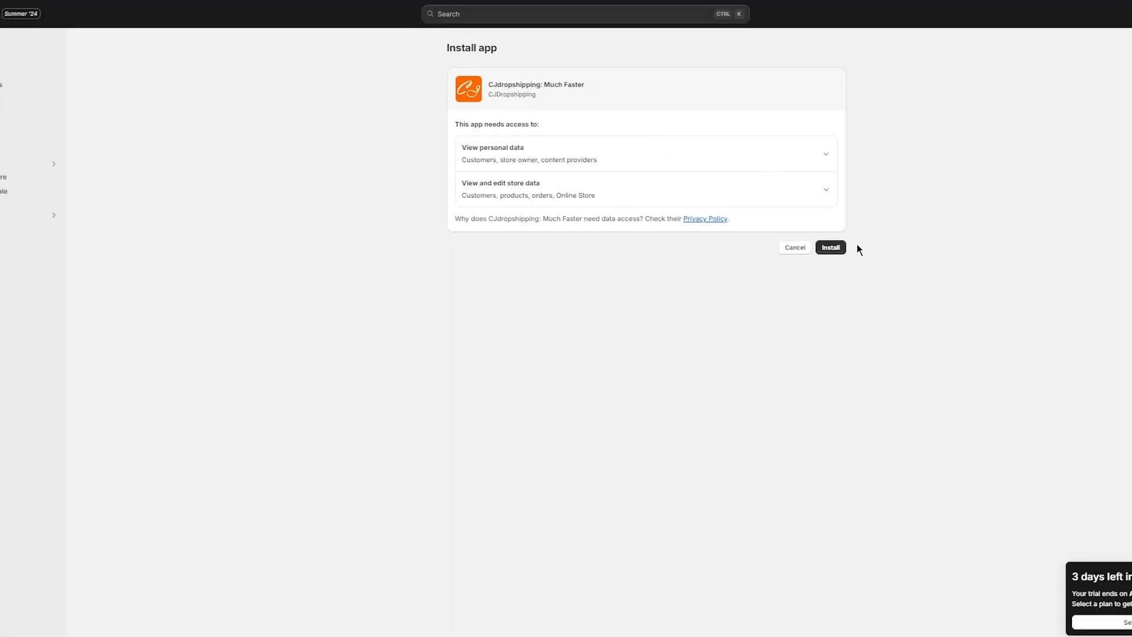
pyautogui.click(838, 247)
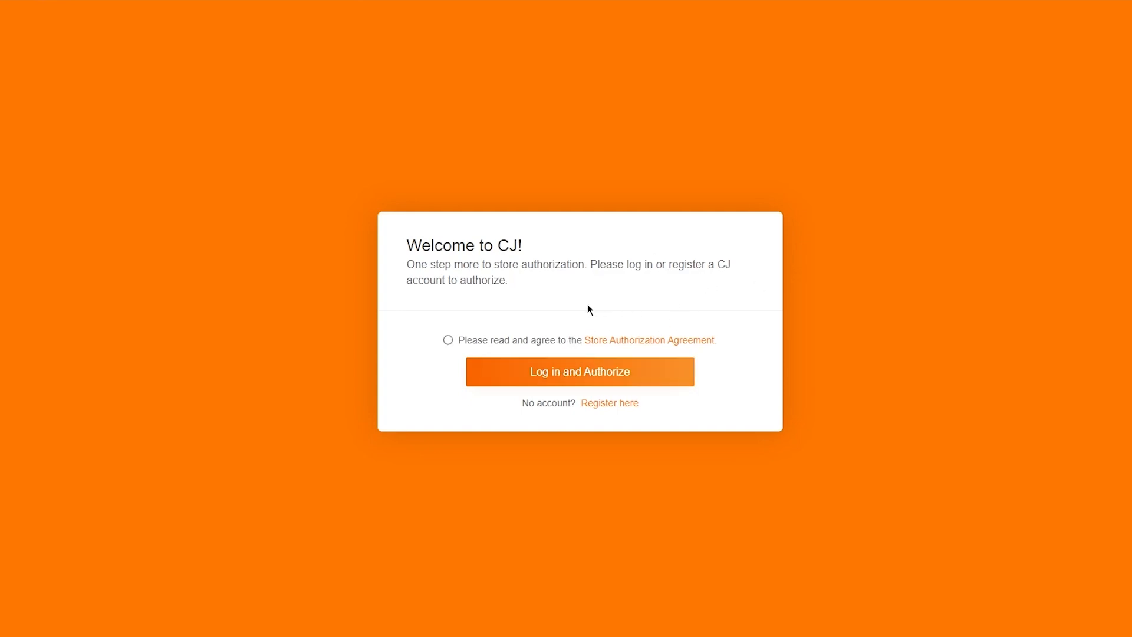
# - Start a new CJ account registration, accept the Store Authorization Agreement, and paste the temporary e-mail
pyautogui.click(590, 405)
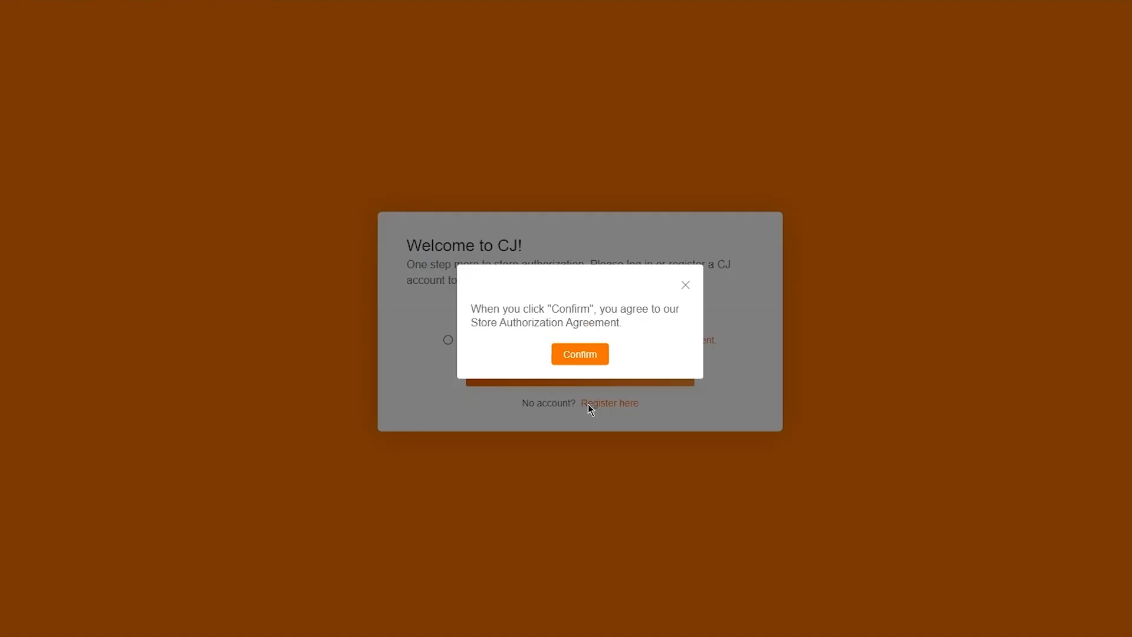
pyautogui.click(573, 352)
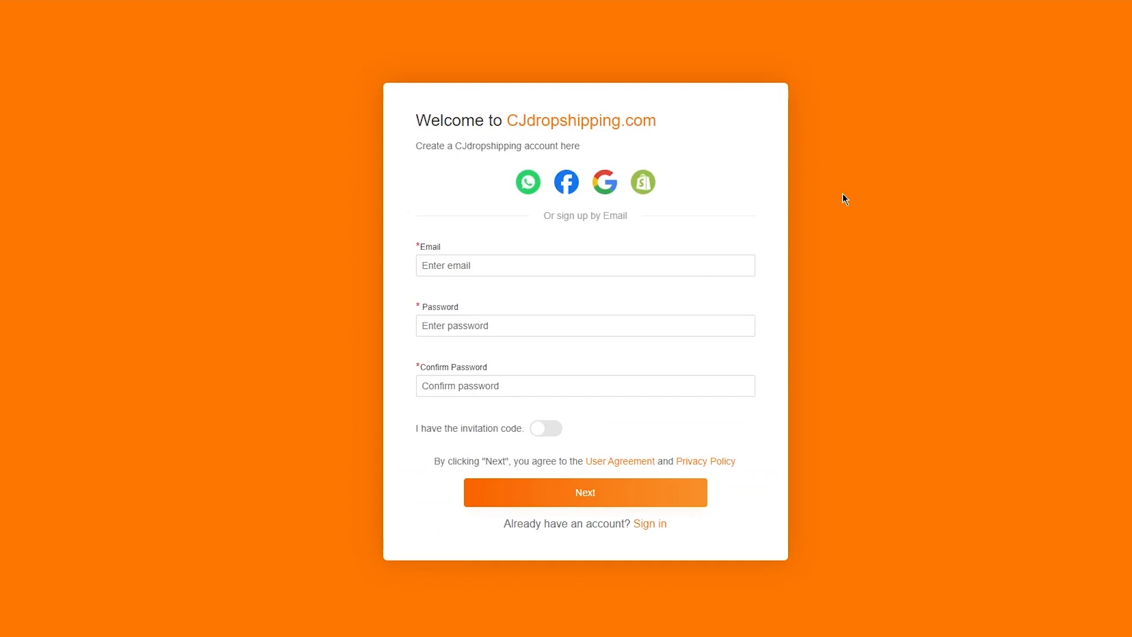
pyautogui.click(564, 263)
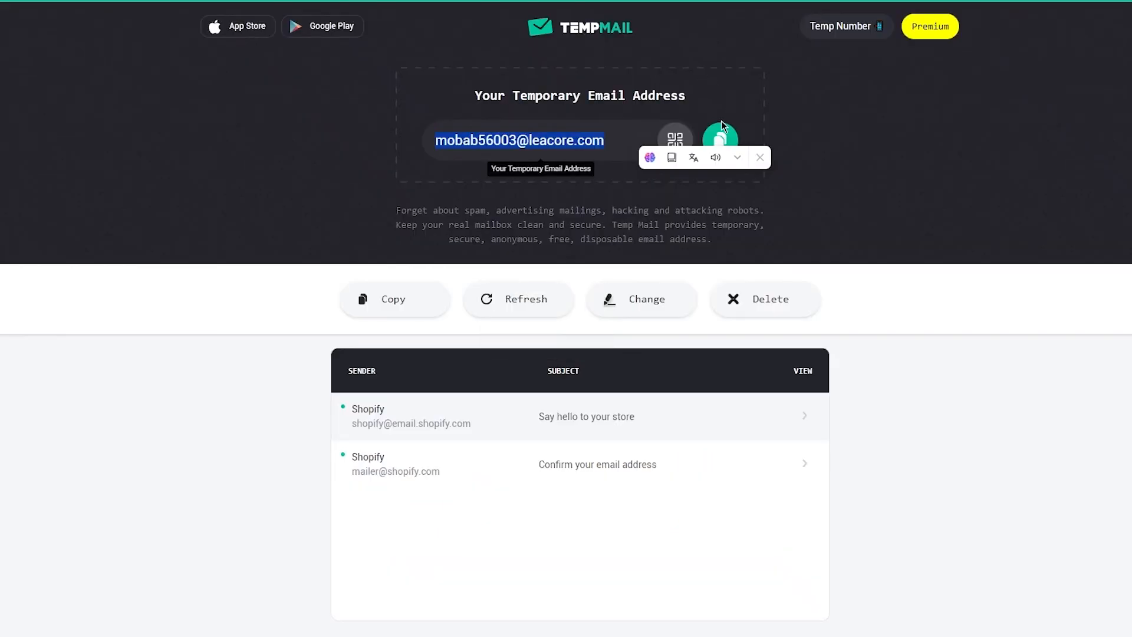
pyautogui.click(721, 139)
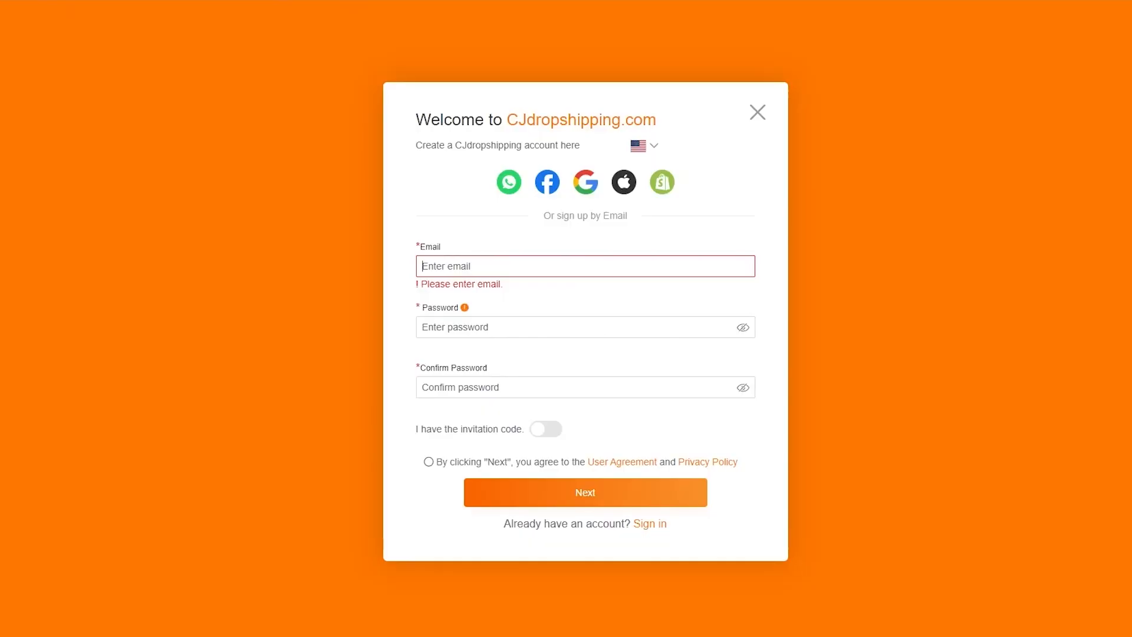
pyautogui.click(471, 269)
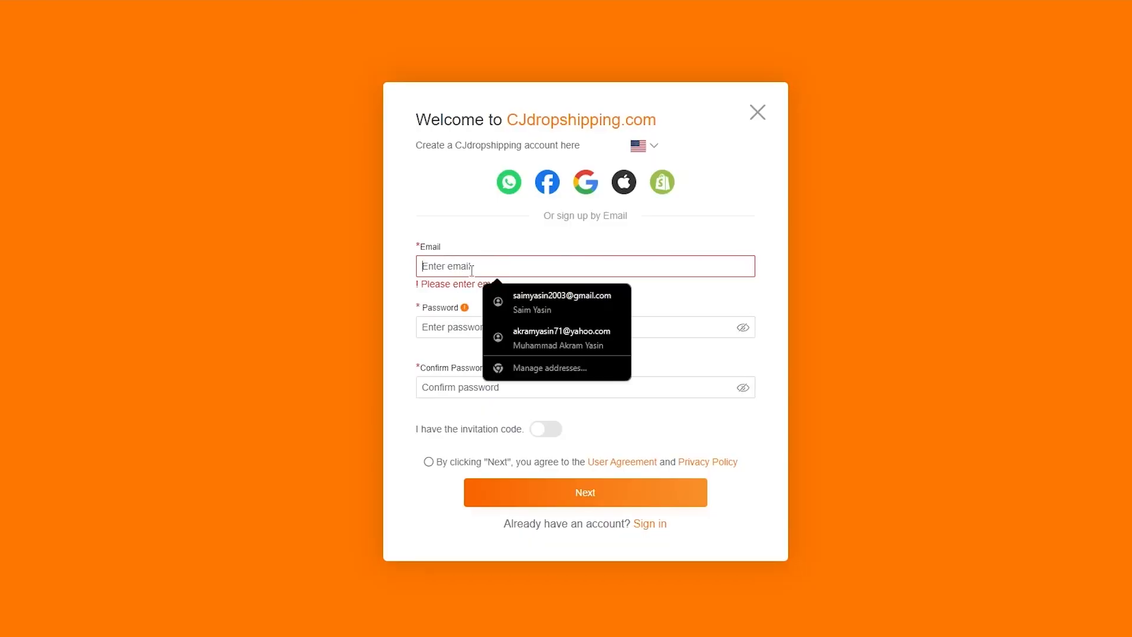
pyautogui.hotkey('ctrl', 'v')
# - Enter and confirm the account password, accept the User Agreement, and submit the sign-up
pyautogui.click(463, 322)
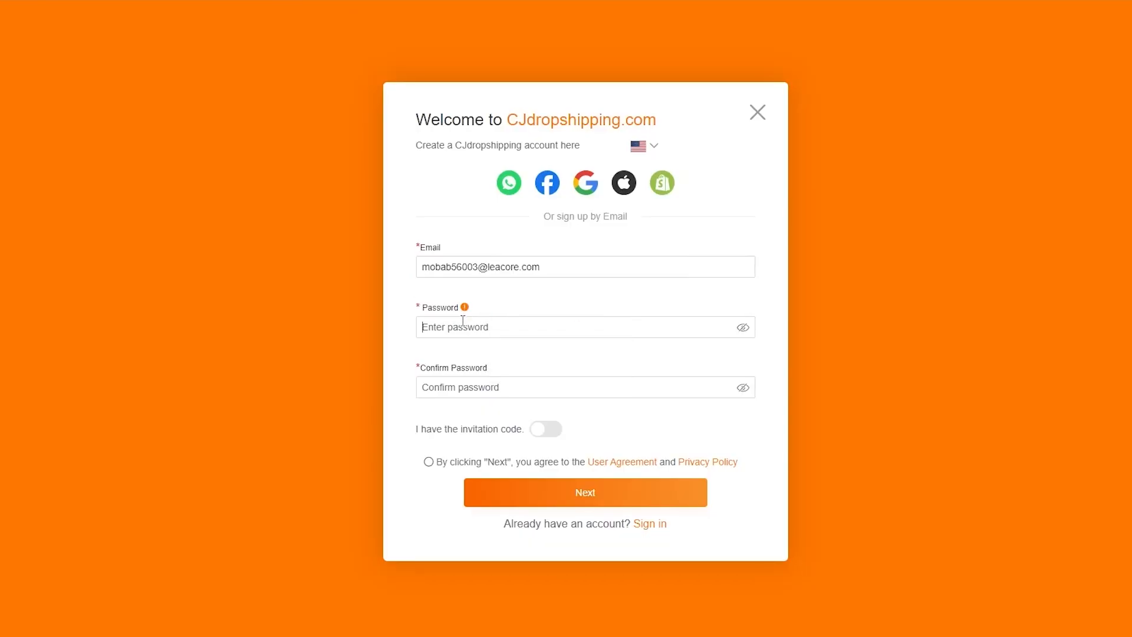
pyautogui.write('•••••••••')
pyautogui.moveTo(467, 326); pyautogui.dragTo(404, 325)
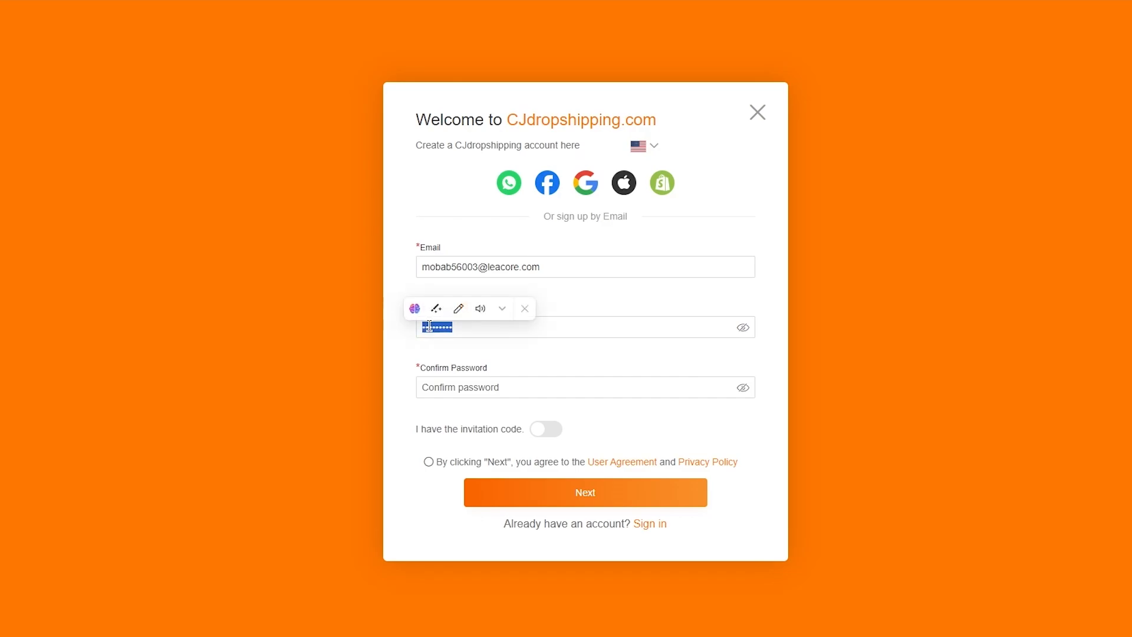
pyautogui.rightClick(429, 327)
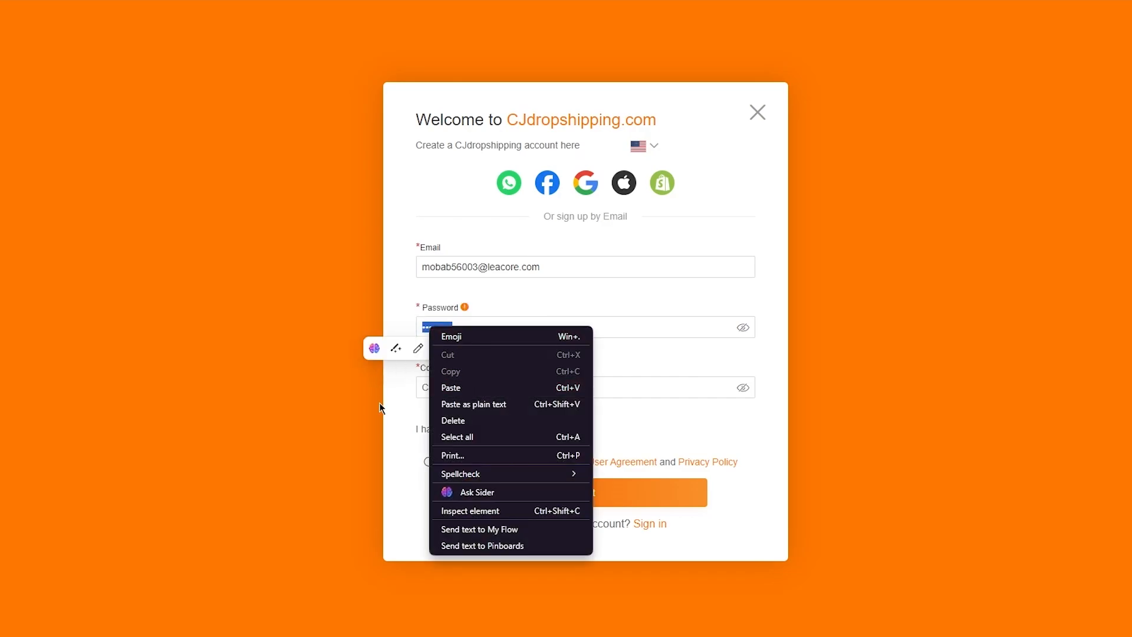
pyautogui.click(451, 402)
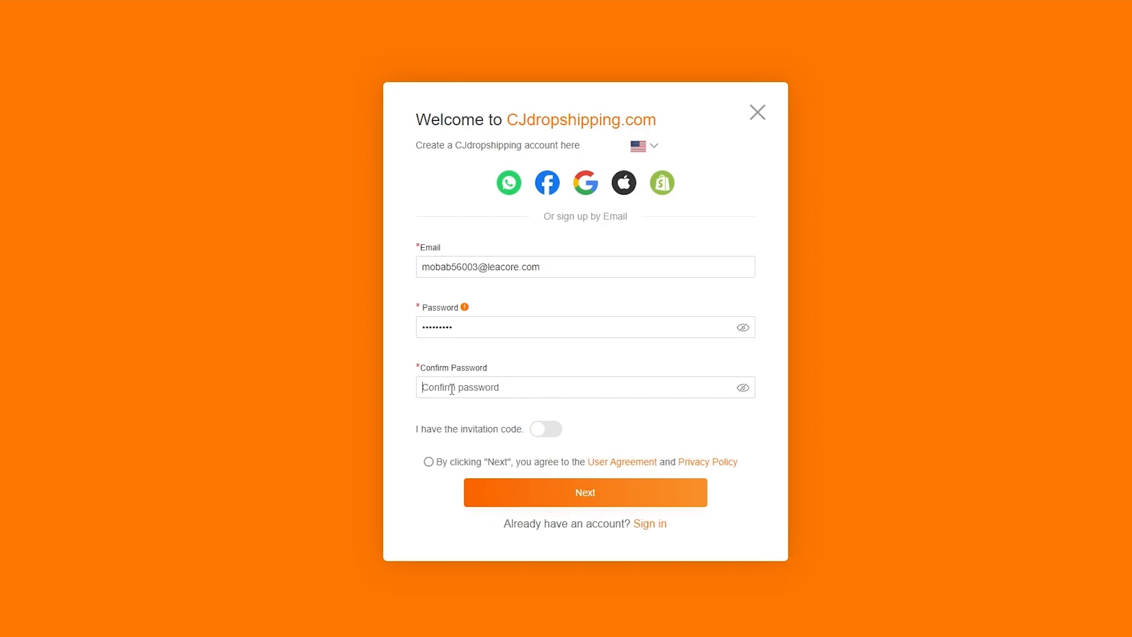
pyautogui.write('•••••••••')
pyautogui.click(428, 463)
pyautogui.click(503, 497)
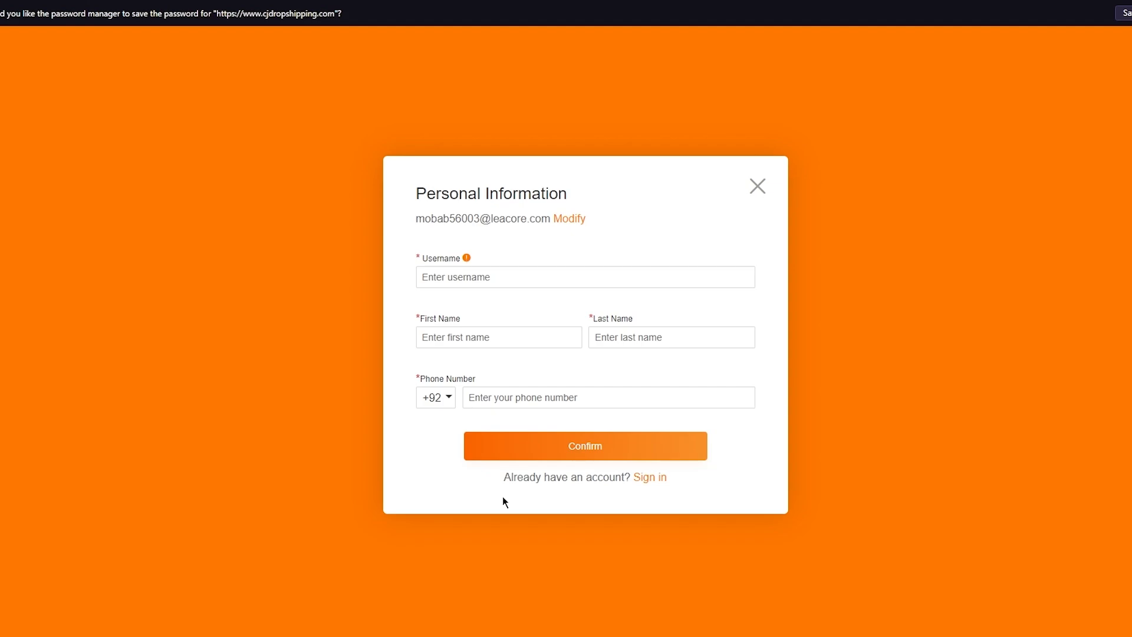
# - Enter a username and autofill the first name, last name and phone number to register
pyautogui.click(513, 273)
pyautogui.write('jnjnjn787')
pyautogui.click(462, 336)
pyautogui.click(527, 383)
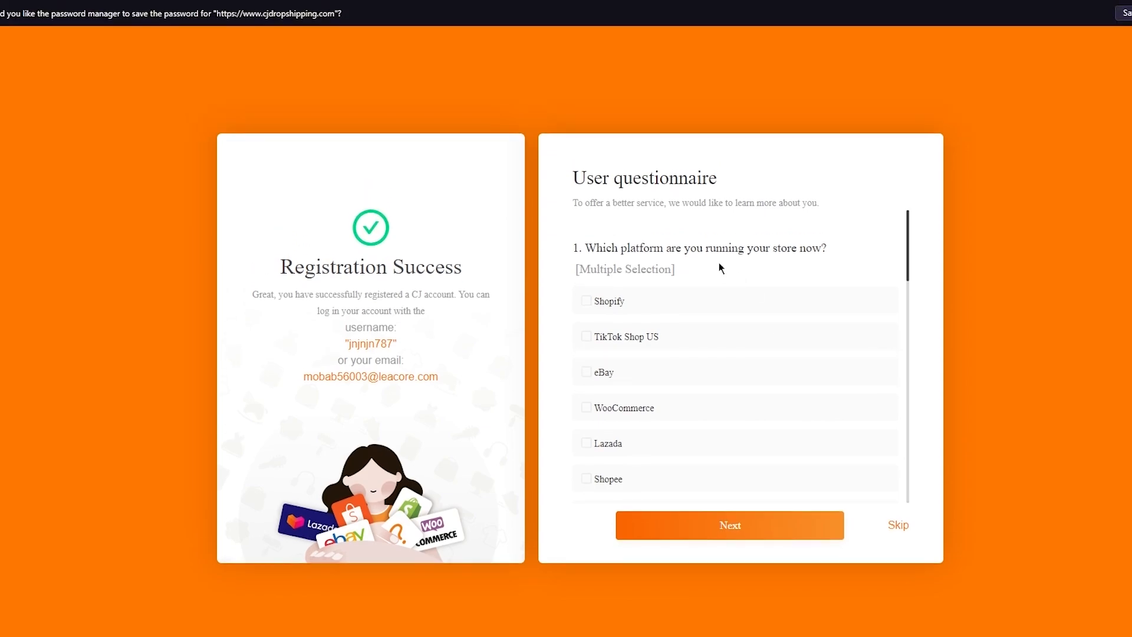
# - Answer the questionnaire with Shopify, 6-50 orders per day and Men's Clothing, then submit
pyautogui.click(675, 286)
pyautogui.scroll(-2, 733, 441)
pyautogui.scroll(-4, 733, 441)
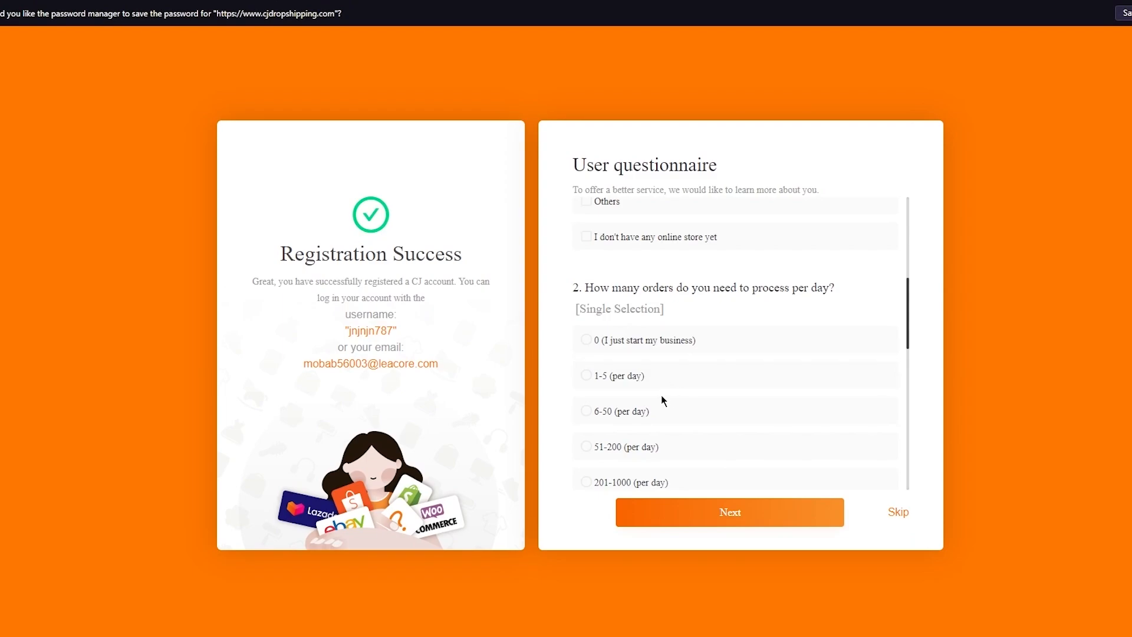
pyautogui.click(654, 416)
pyautogui.scroll(-5, 742, 355)
pyautogui.scroll(-2, 741, 354)
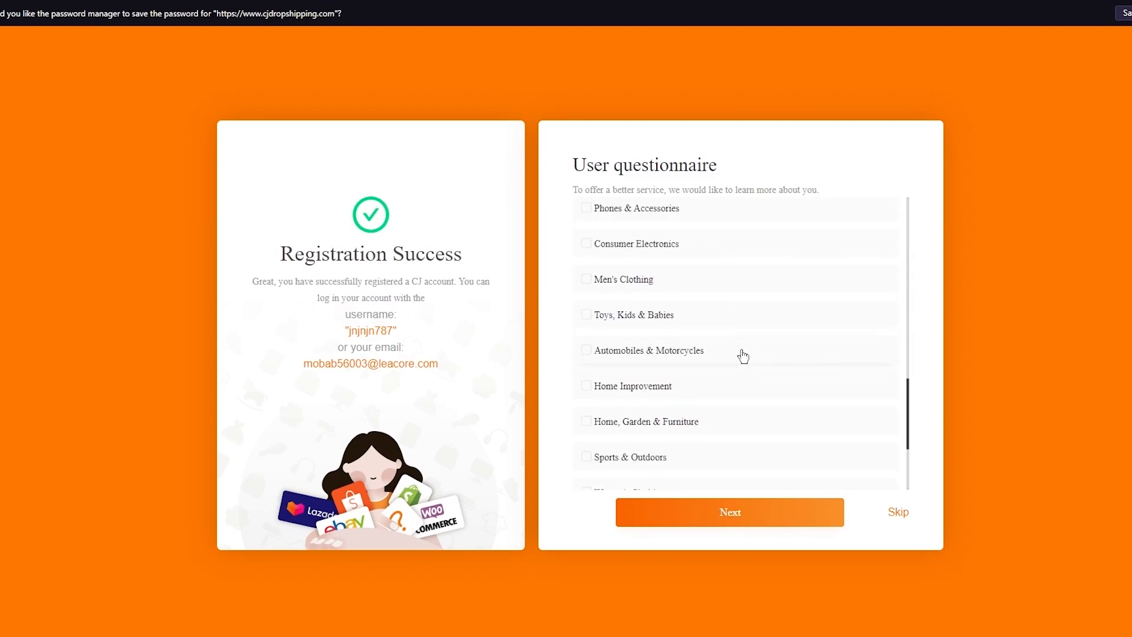
pyautogui.scroll(1, 741, 354)
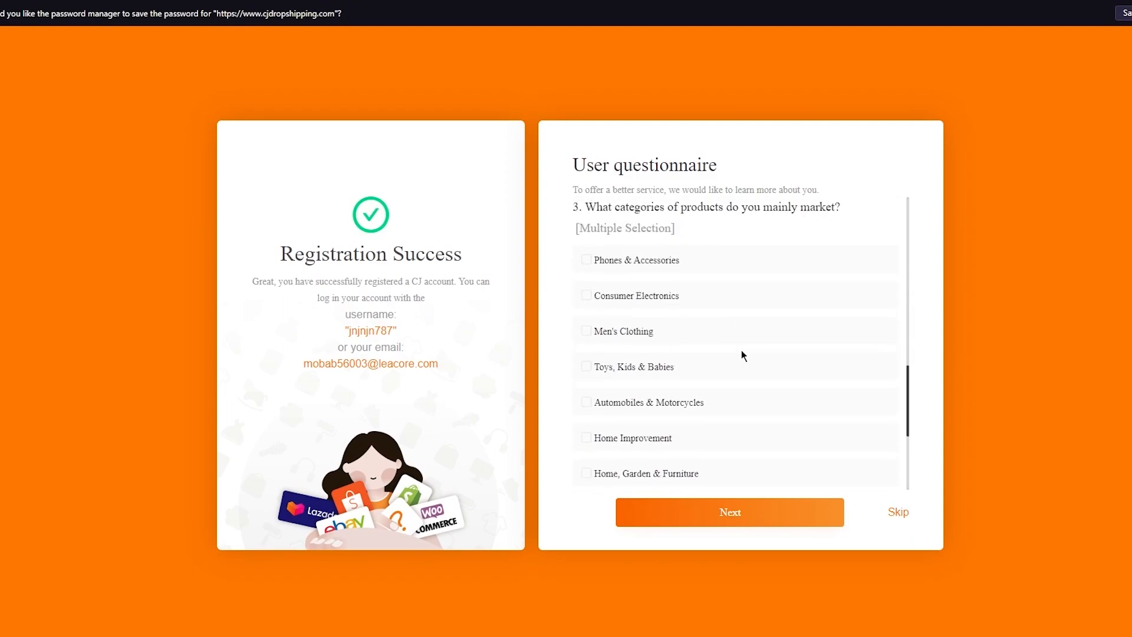
pyautogui.click(674, 340)
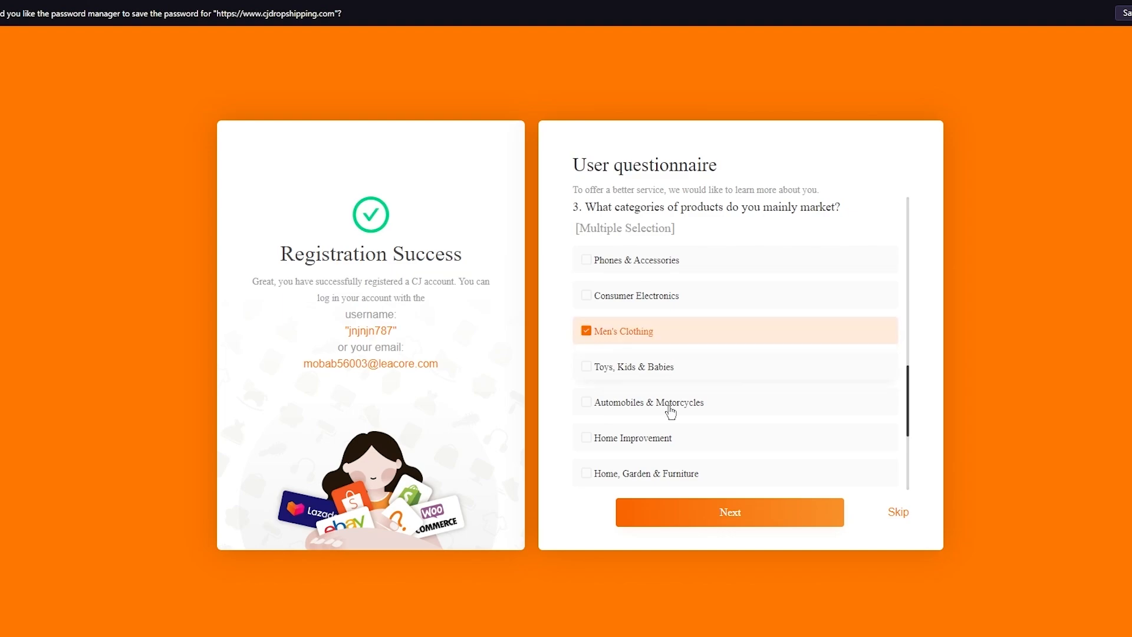
pyautogui.click(694, 513)
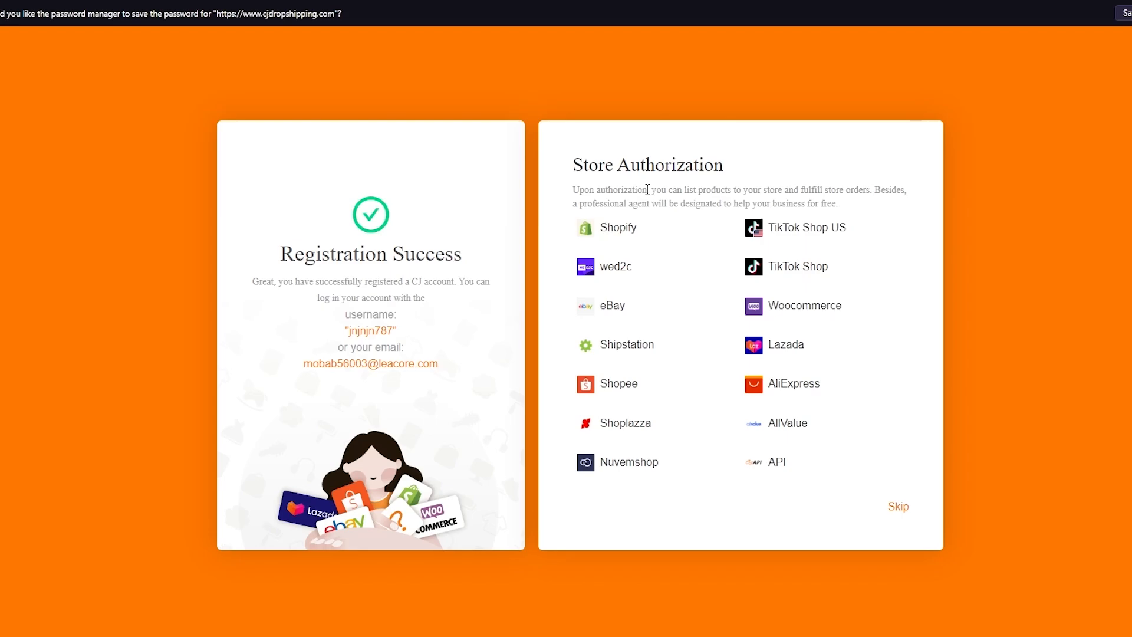
# - Authorize the Shopify store with CJ, dismissing the Picked for you and assistant popups
pyautogui.click(609, 228)
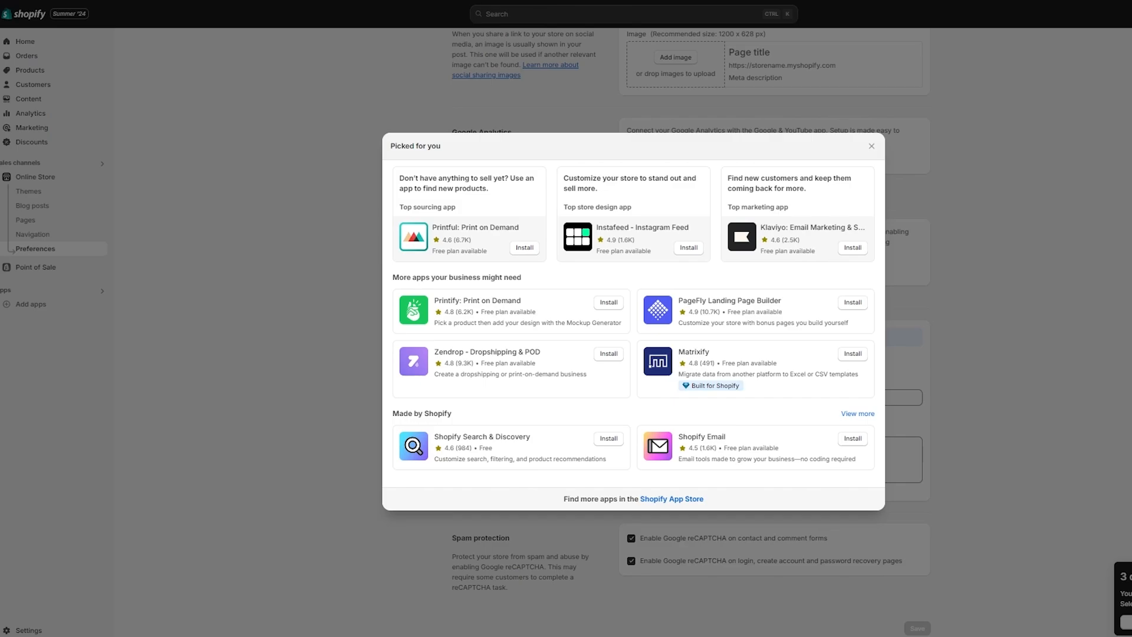
pyautogui.click(873, 146)
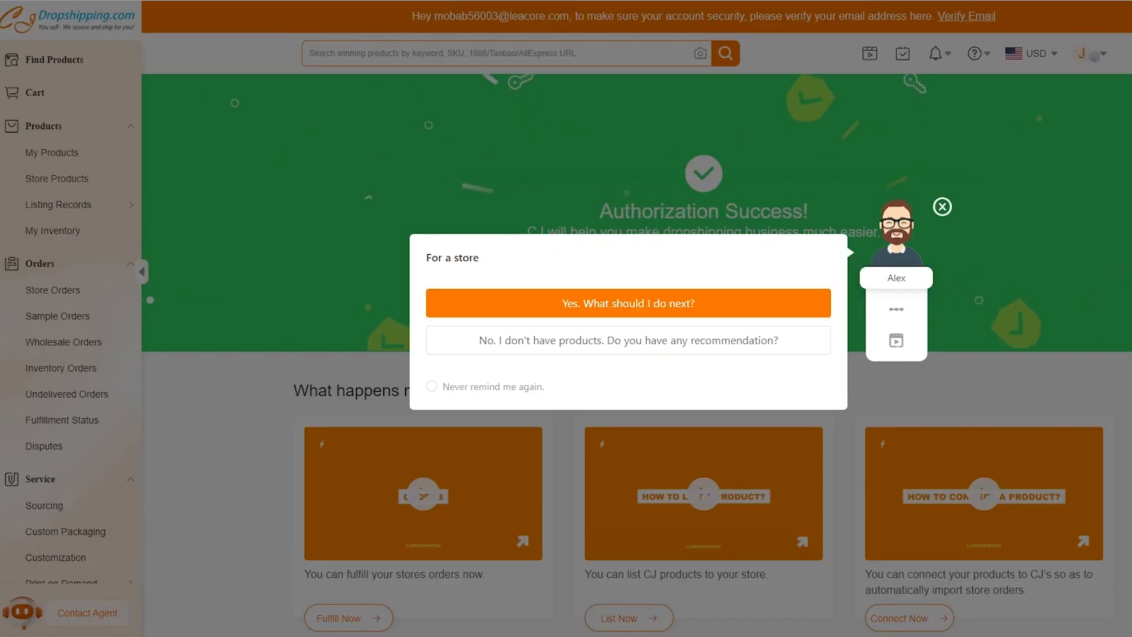
pyautogui.click(942, 207)
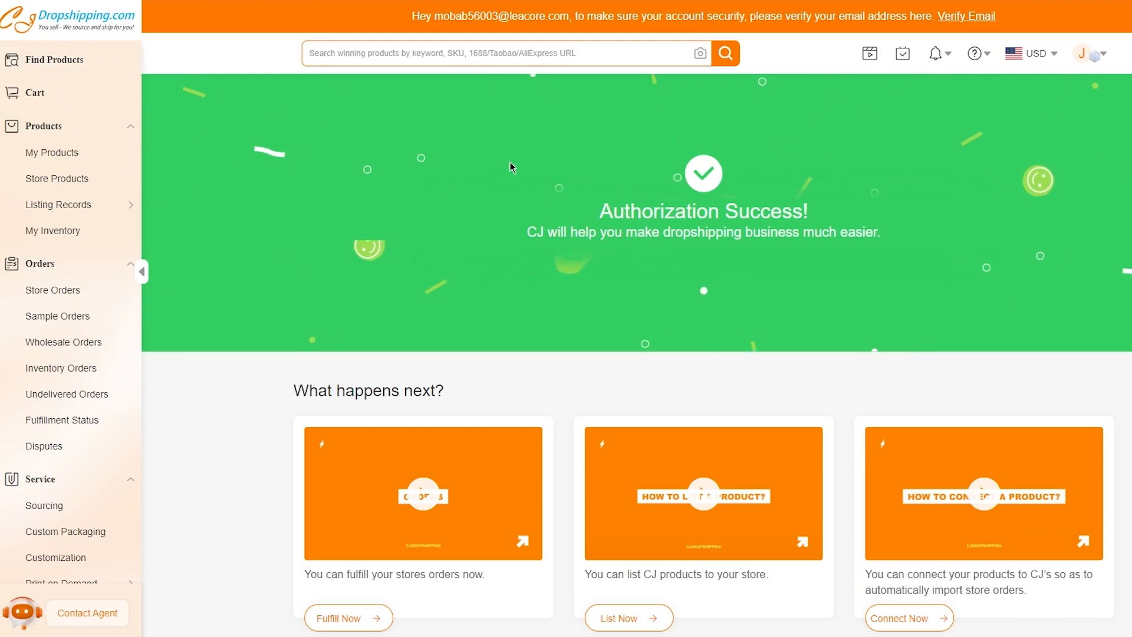
pyautogui.scroll(-3, 691, 309)
pyautogui.scroll(-6, 692, 305)
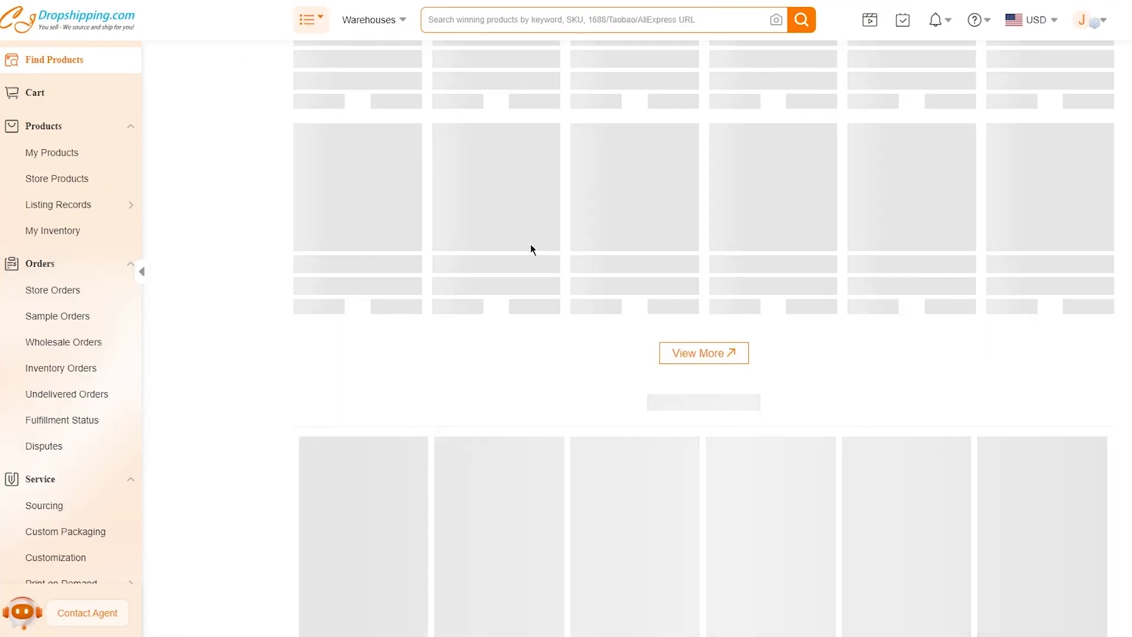
# - Open the 2024 Autumn Mens Long Sleeve Zipper Polo Shirt page and review its $5.03 listing
pyautogui.scroll(9, 364, 236)
pyautogui.scroll(-4, 182, 388)
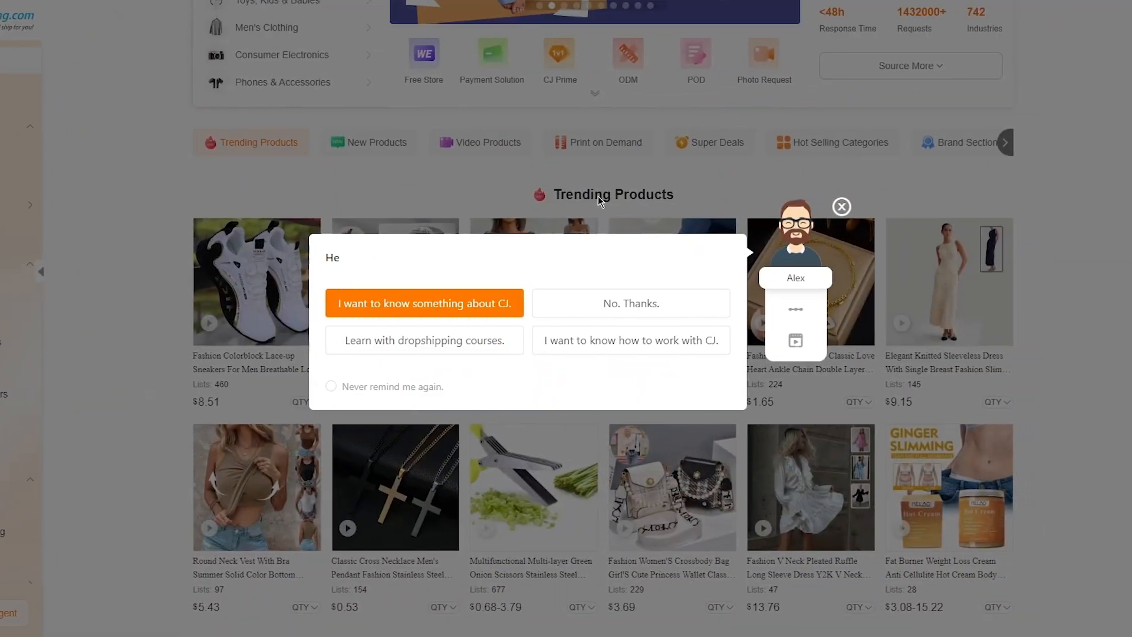
pyautogui.click(914, 206)
pyautogui.scroll(-4, 1111, 253)
pyautogui.scroll(-7, 1111, 254)
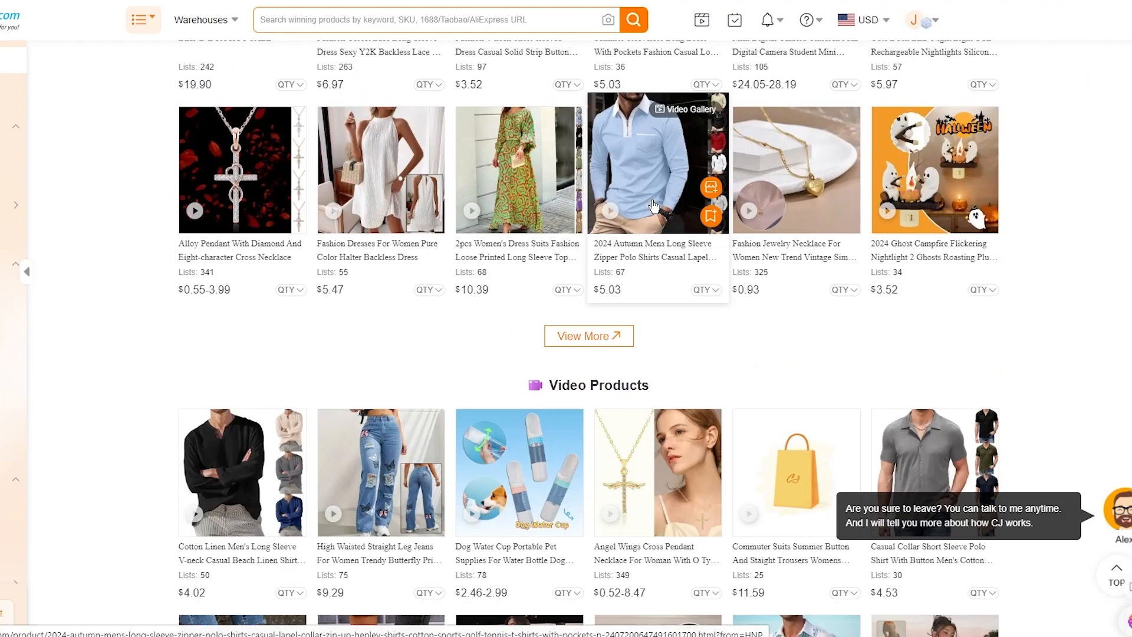
pyautogui.click(649, 139)
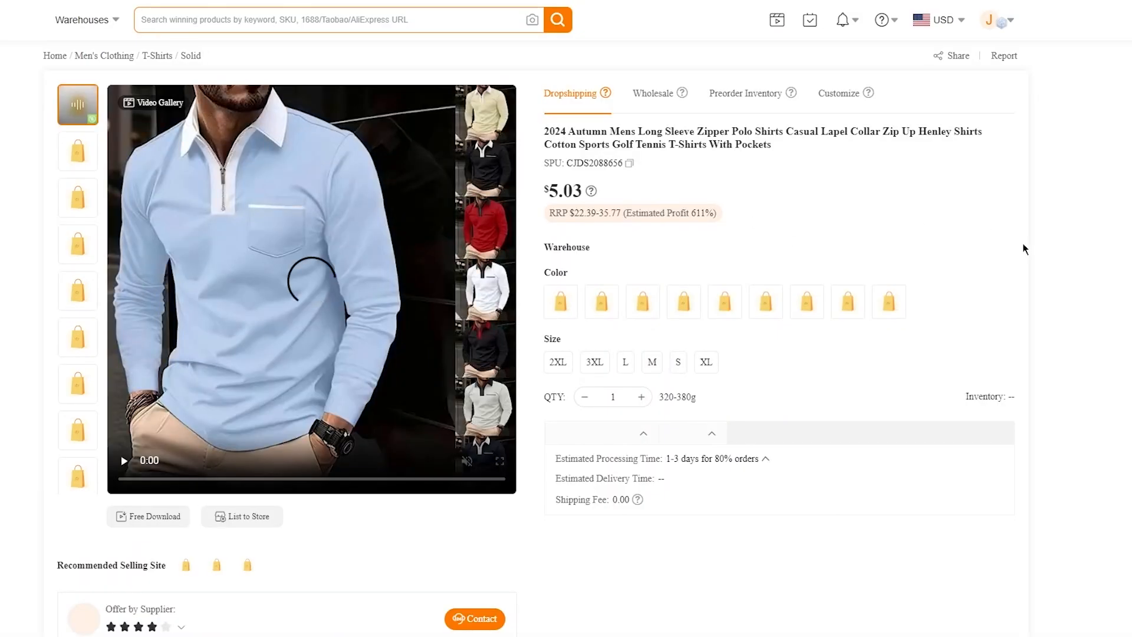
pyautogui.scroll(-6, 1023, 243)
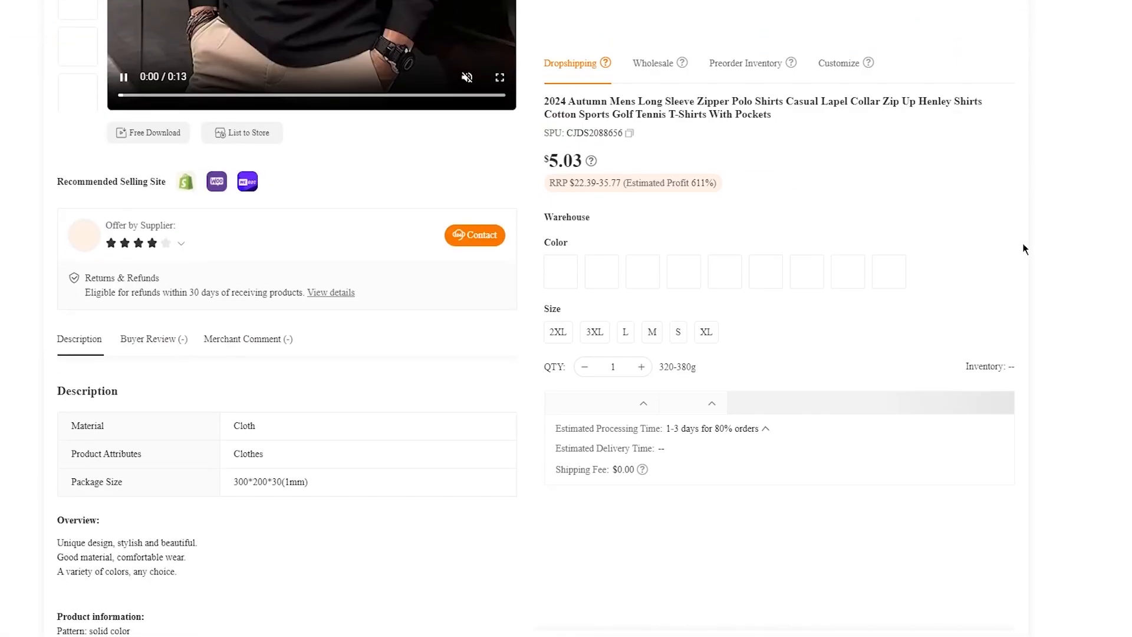
pyautogui.scroll(-5, 795, 273)
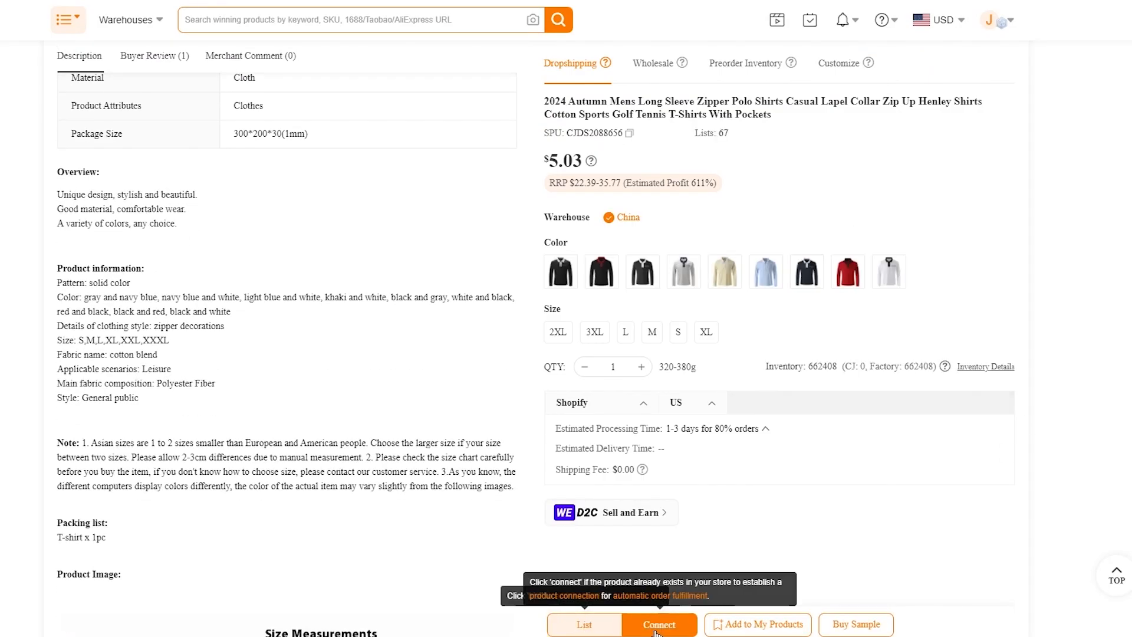
# - List the polo shirt with product type clothing in the Winter Collection, then view variant pricing
pyautogui.click(583, 626)
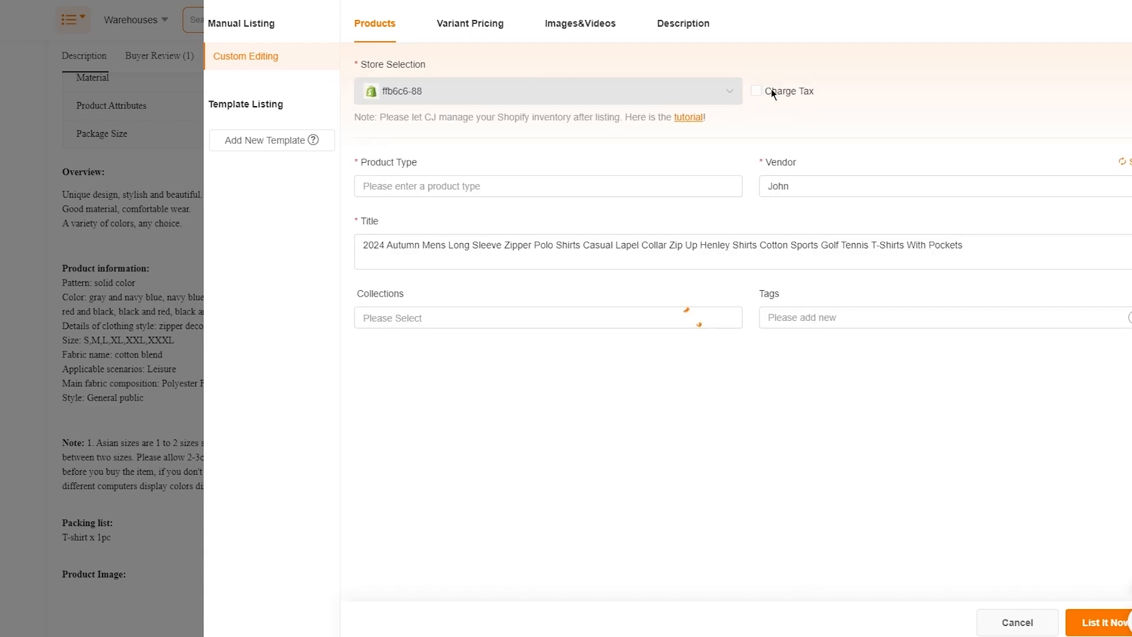
pyautogui.click(684, 187)
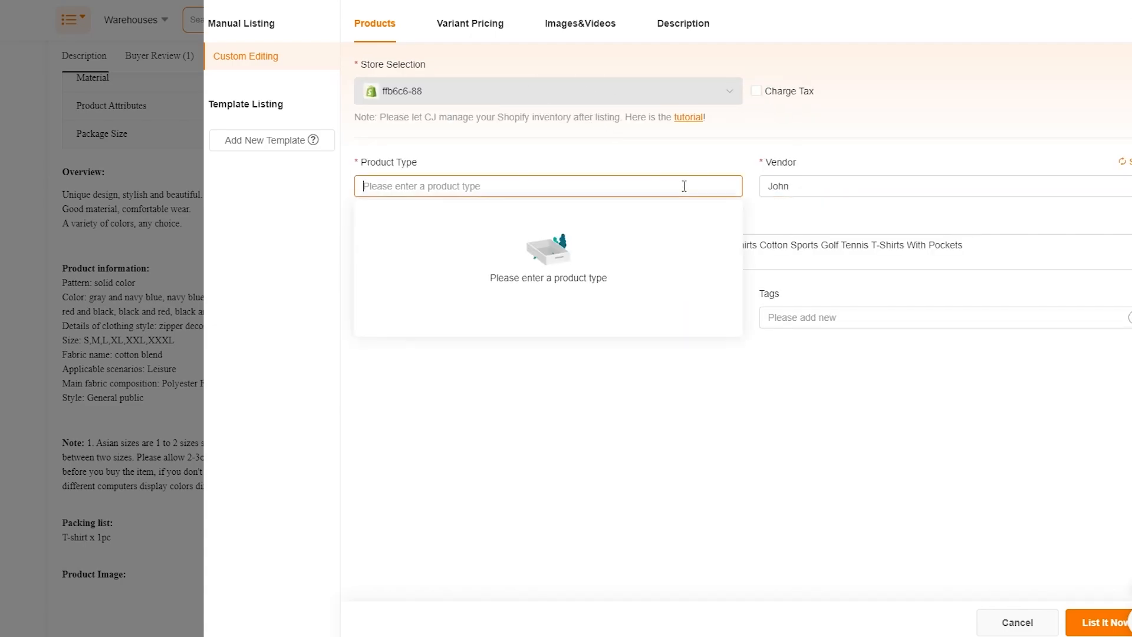
pyautogui.write('s')
pyautogui.press('BackSpace')
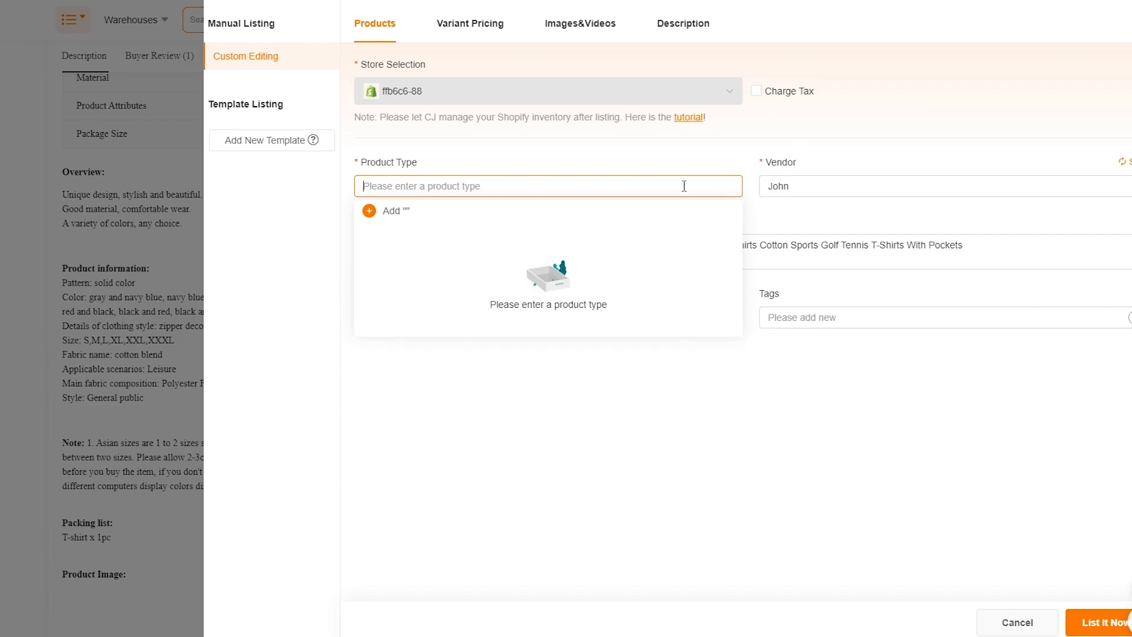
pyautogui.write('c')
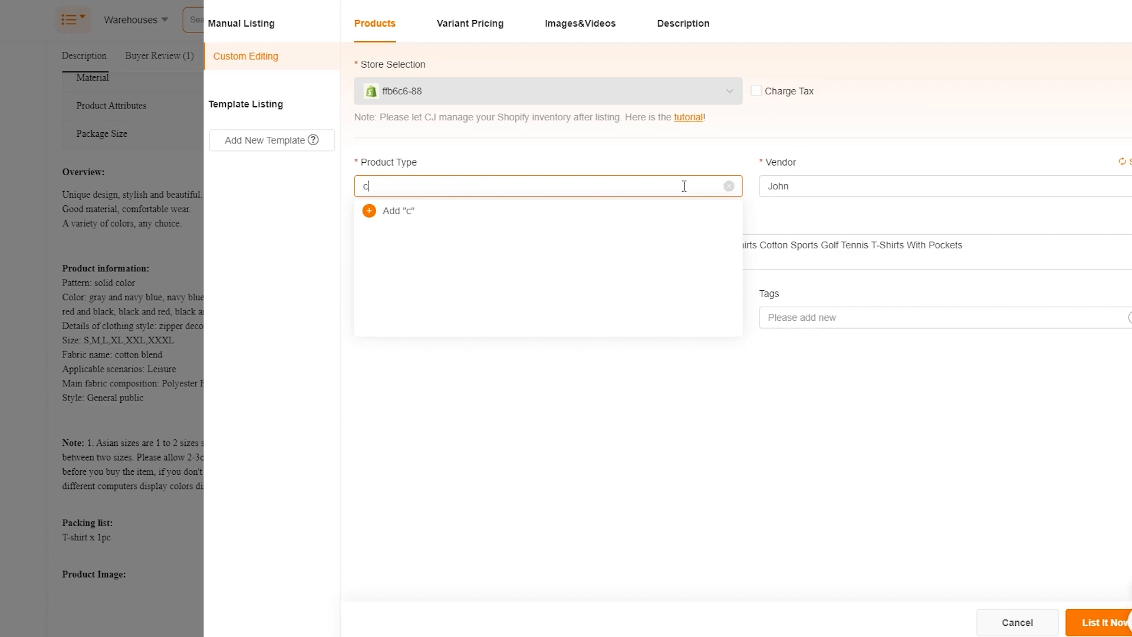
pyautogui.write('lothing')
pyautogui.click(619, 151)
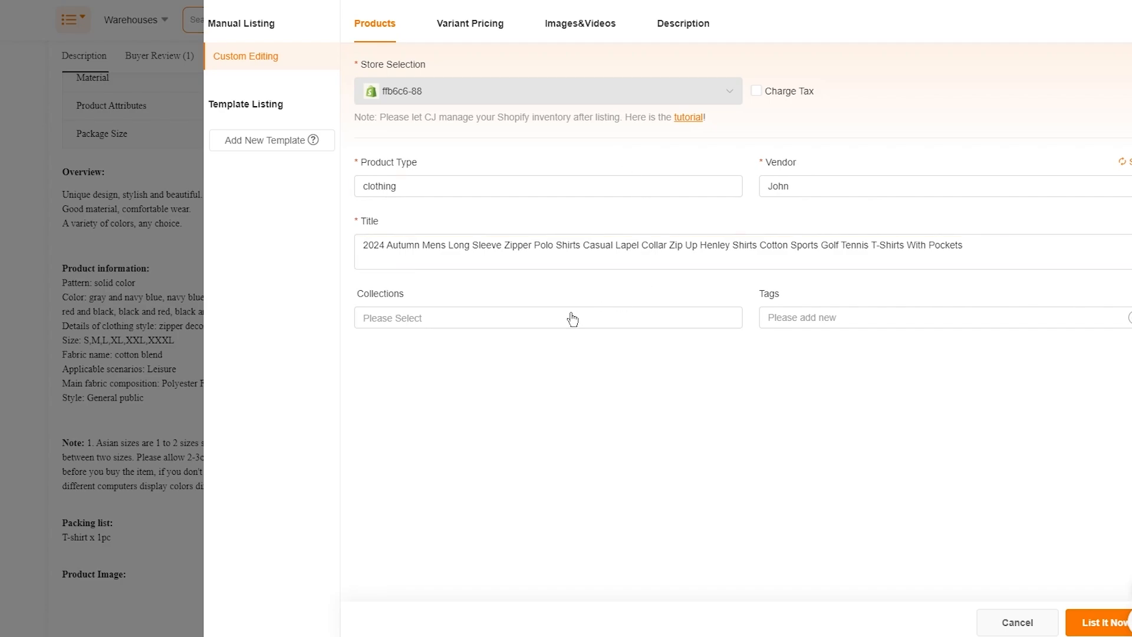
pyautogui.click(538, 326)
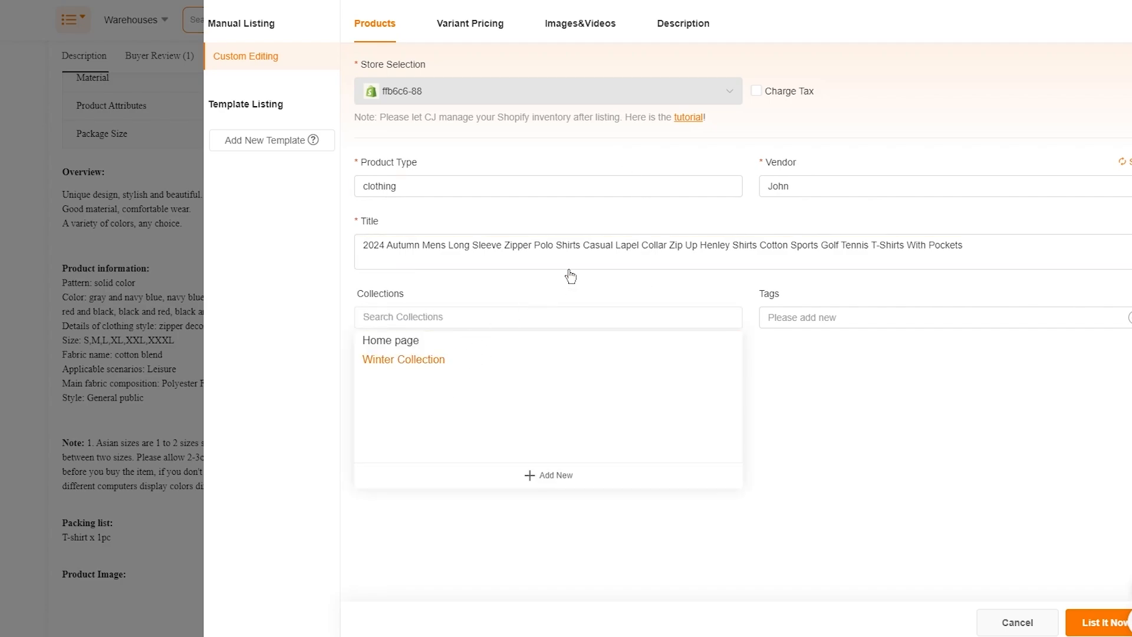
pyautogui.click(687, 274)
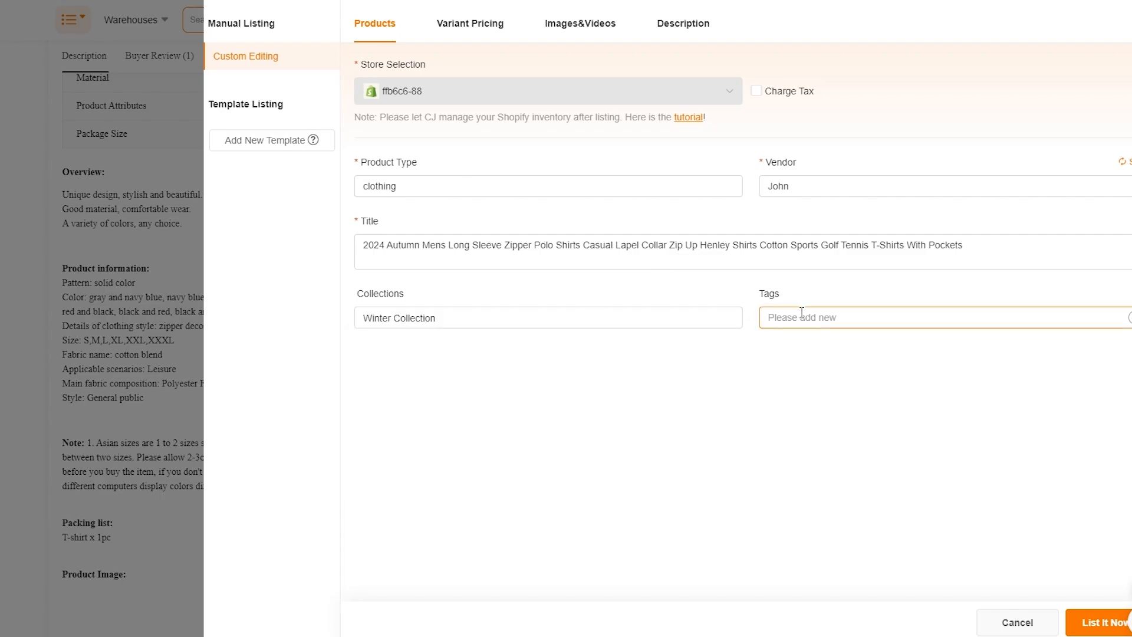
pyautogui.click(475, 24)
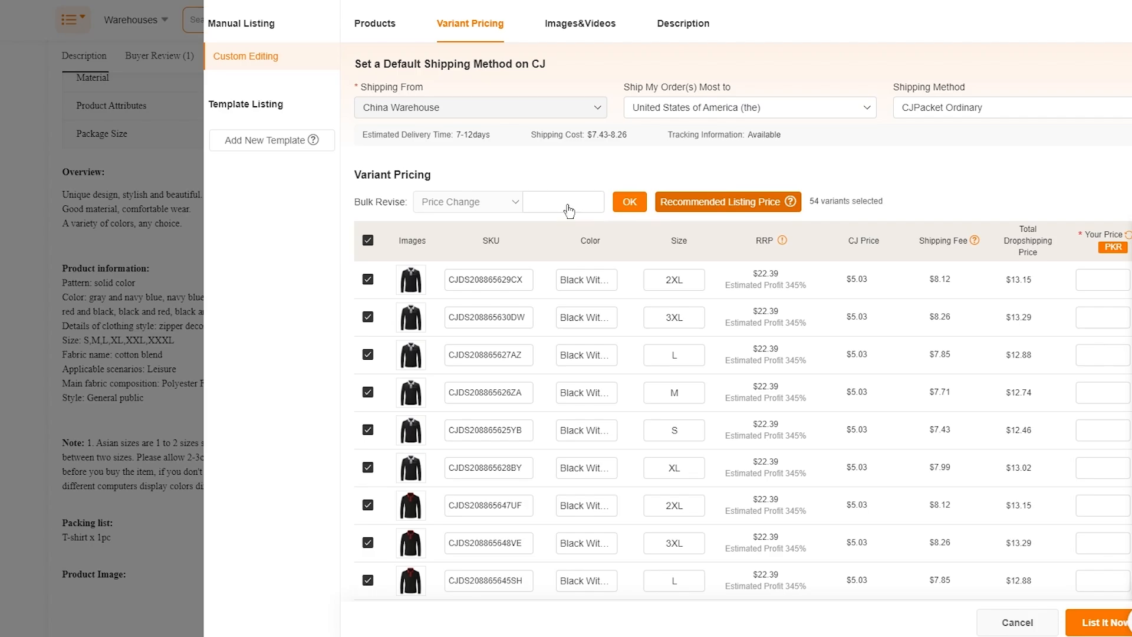
# - Apply the recommended listing price to all 54 variants and list the shirt to Shopify
pyautogui.click(627, 202)
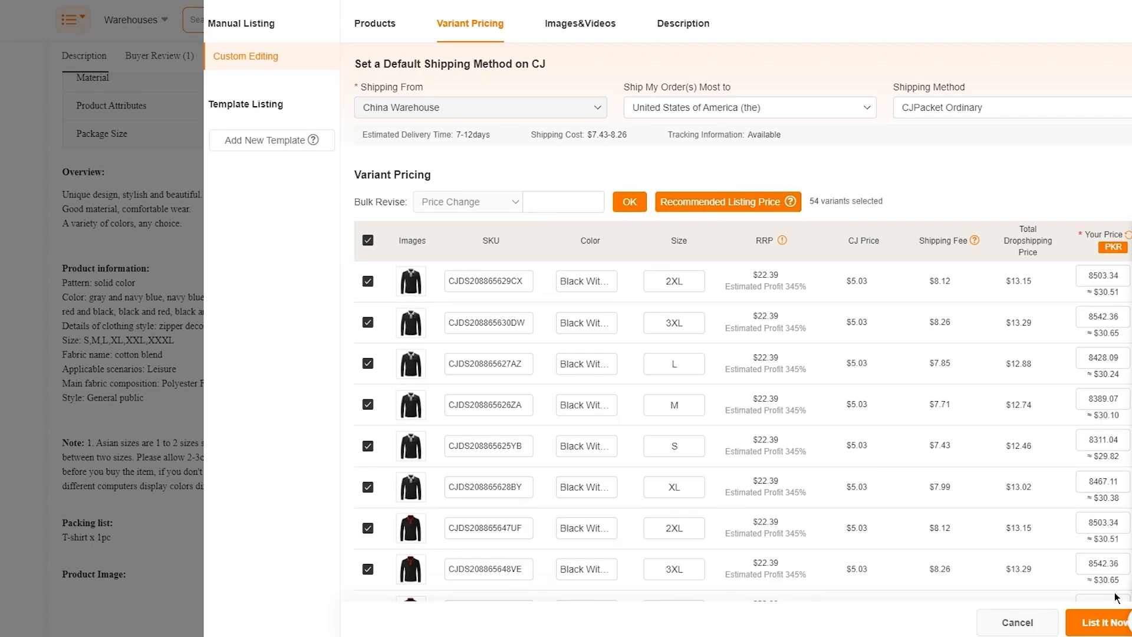
pyautogui.click(1084, 624)
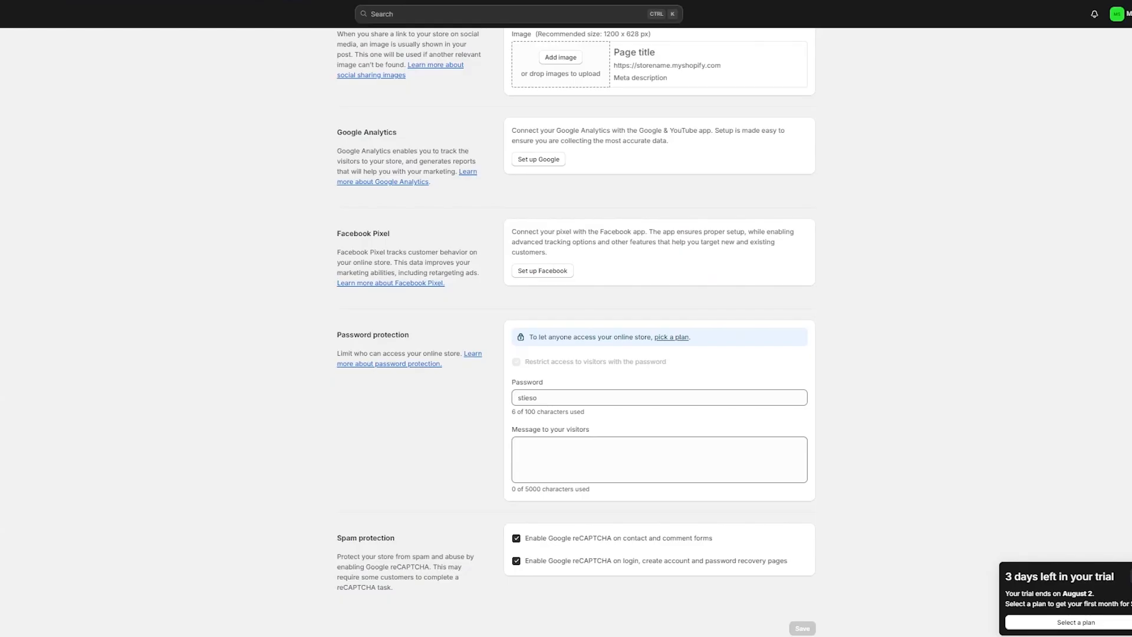
pyautogui.click(86, 56)
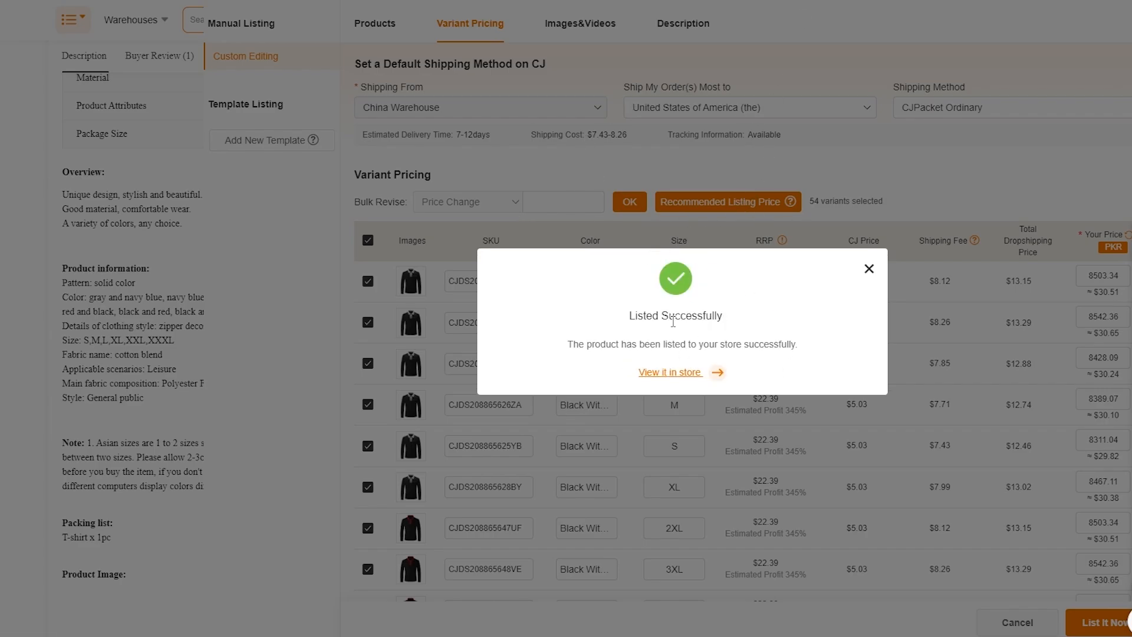
pyautogui.click(868, 270)
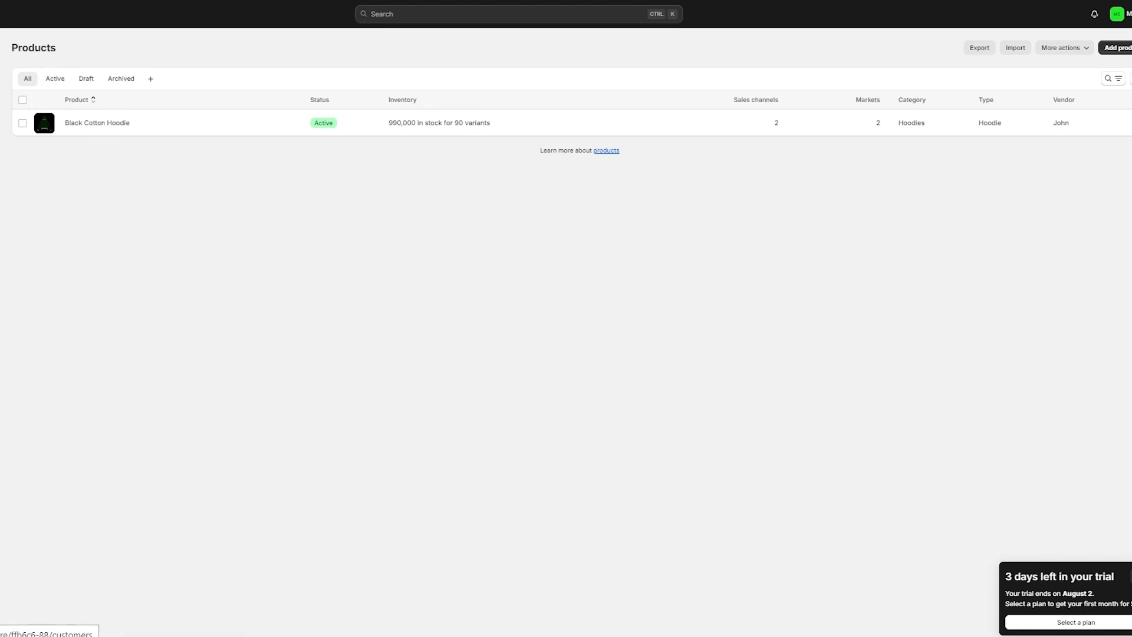
# - Reload the Shopify Products list via Customers so the imported polo shirt appears
pyautogui.click(26, 65)
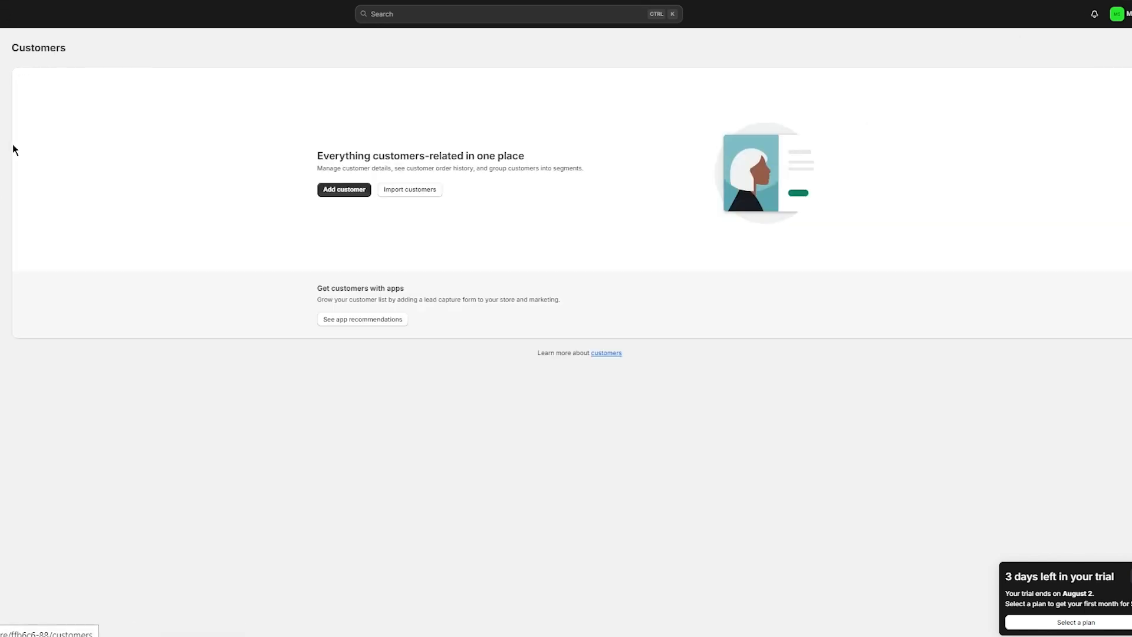
pyautogui.click(2, 82)
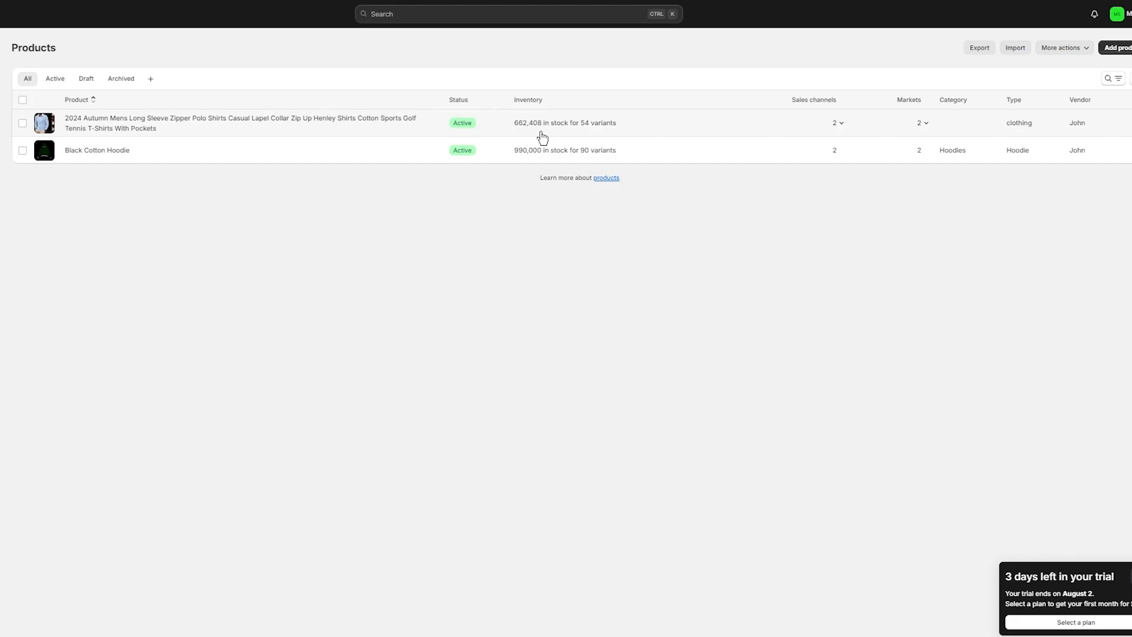
# - Open the polo shirt's product page and review its description, photos, Winter Collection and Rs-priced variants
pyautogui.click(383, 131)
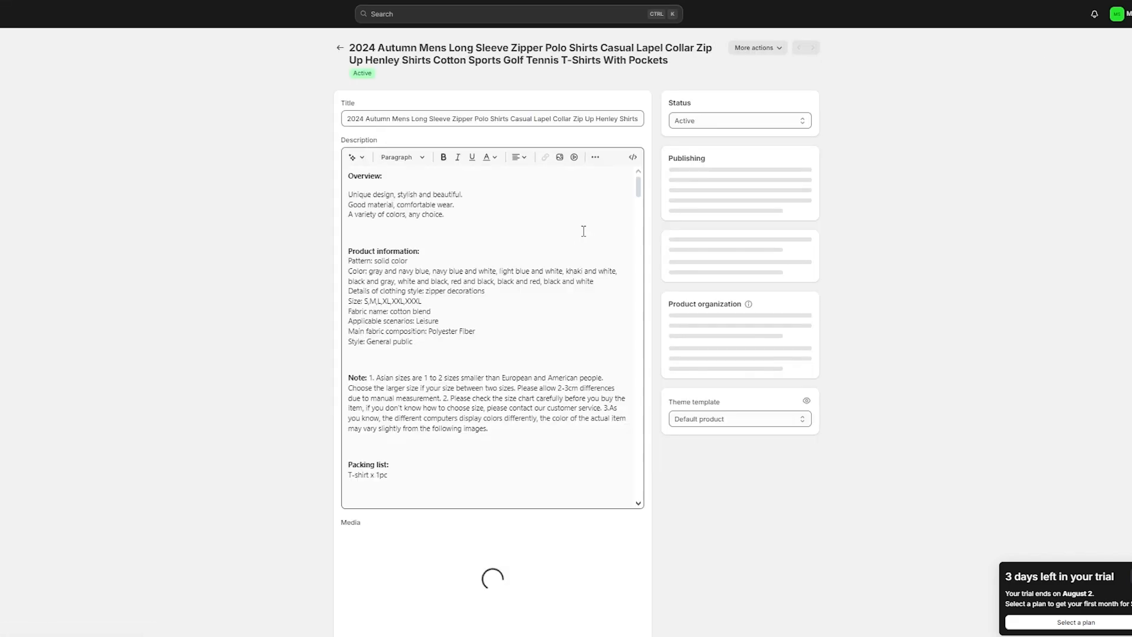
pyautogui.scroll(-10, 544, 323)
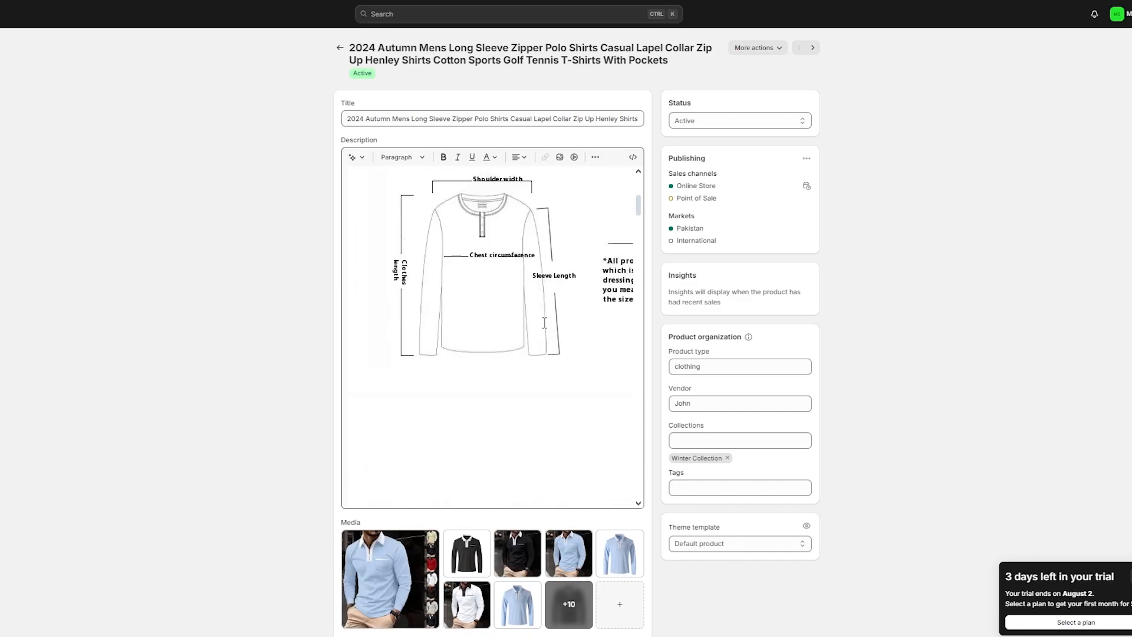
pyautogui.scroll(-15, 544, 322)
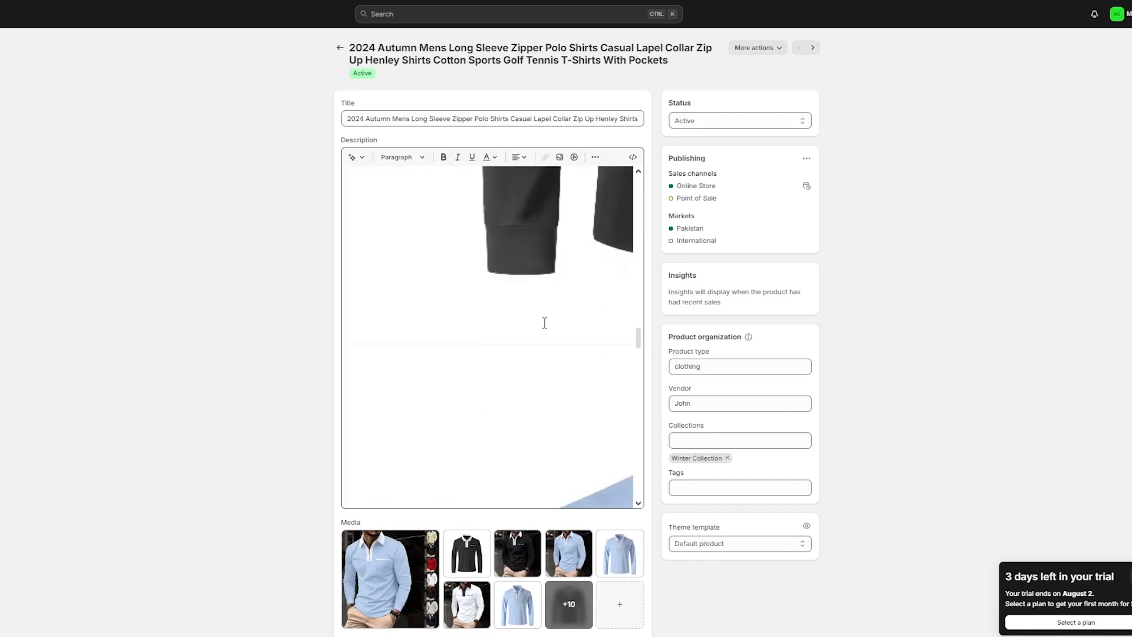
pyautogui.scroll(-10, 544, 323)
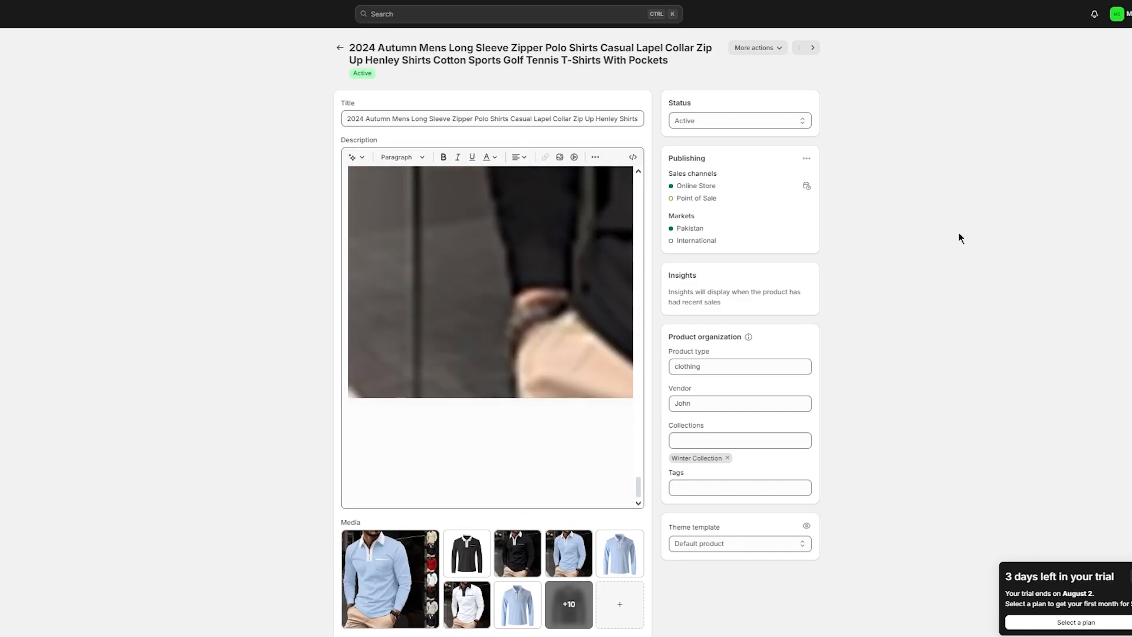
pyautogui.scroll(-5, 983, 250)
pyautogui.scroll(-3, 982, 251)
pyautogui.scroll(2, 652, 175)
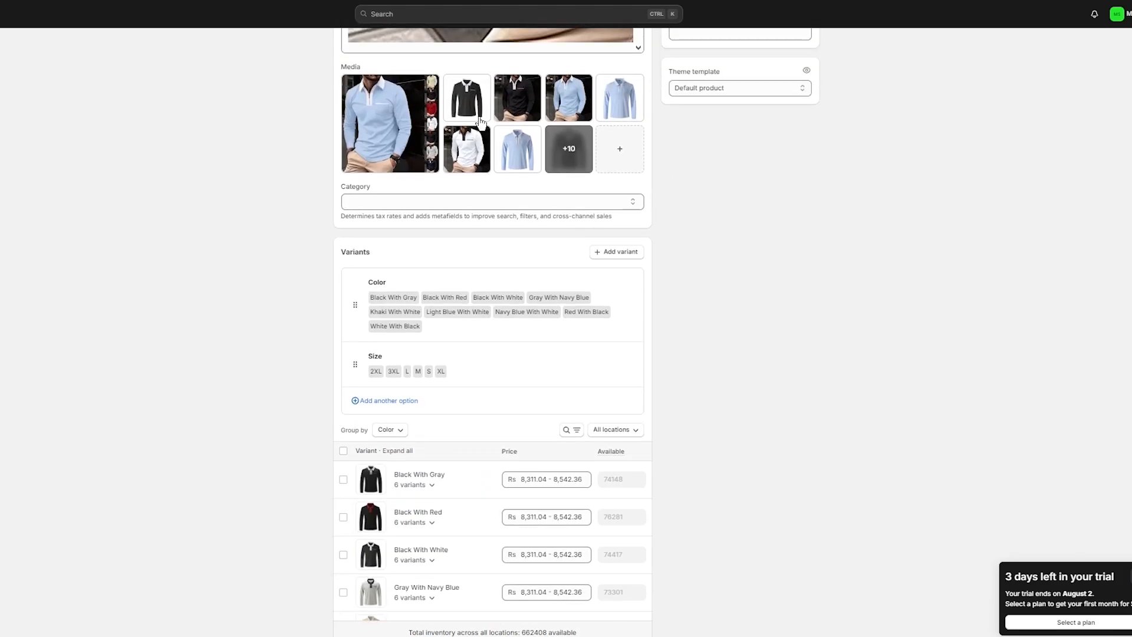
pyautogui.scroll(-5, 589, 168)
pyautogui.scroll(-3, 588, 168)
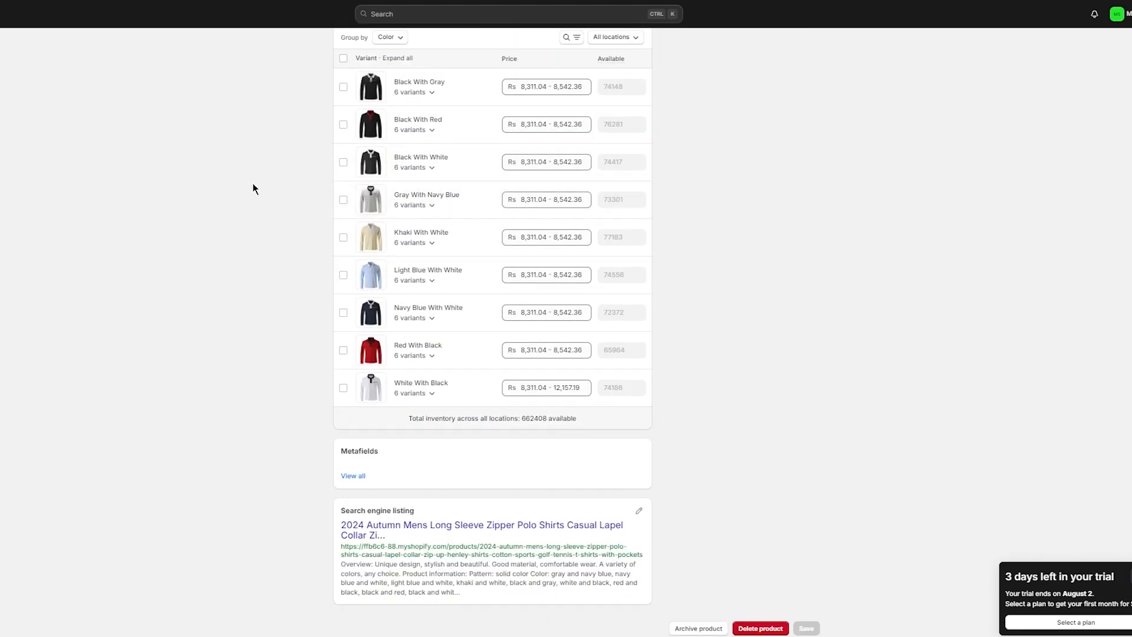
pyautogui.scroll(15, 253, 183)
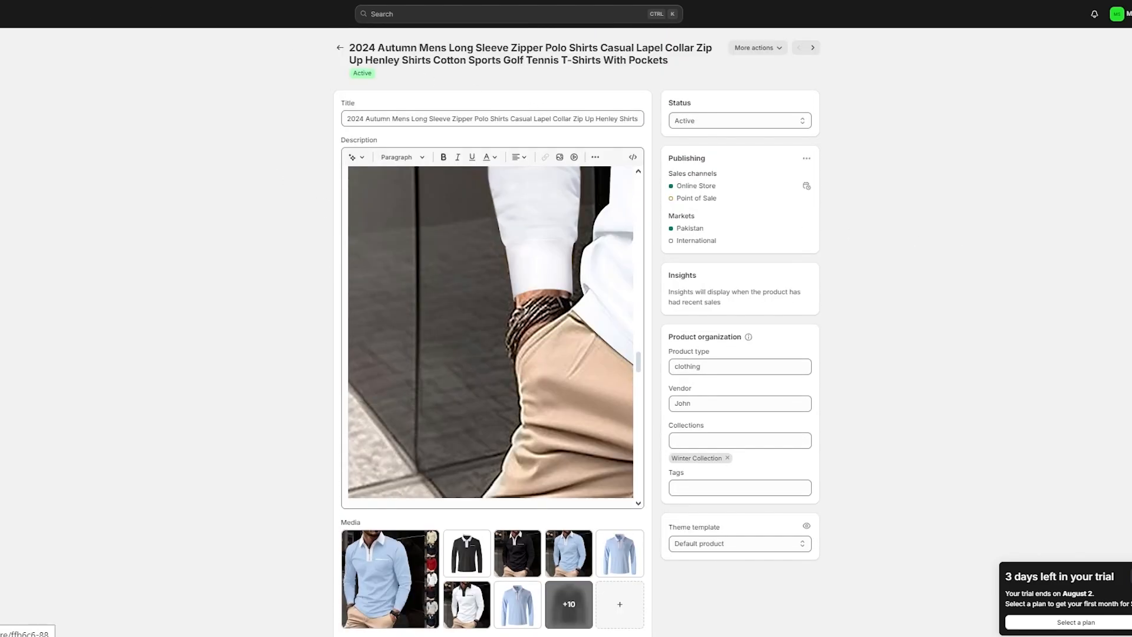